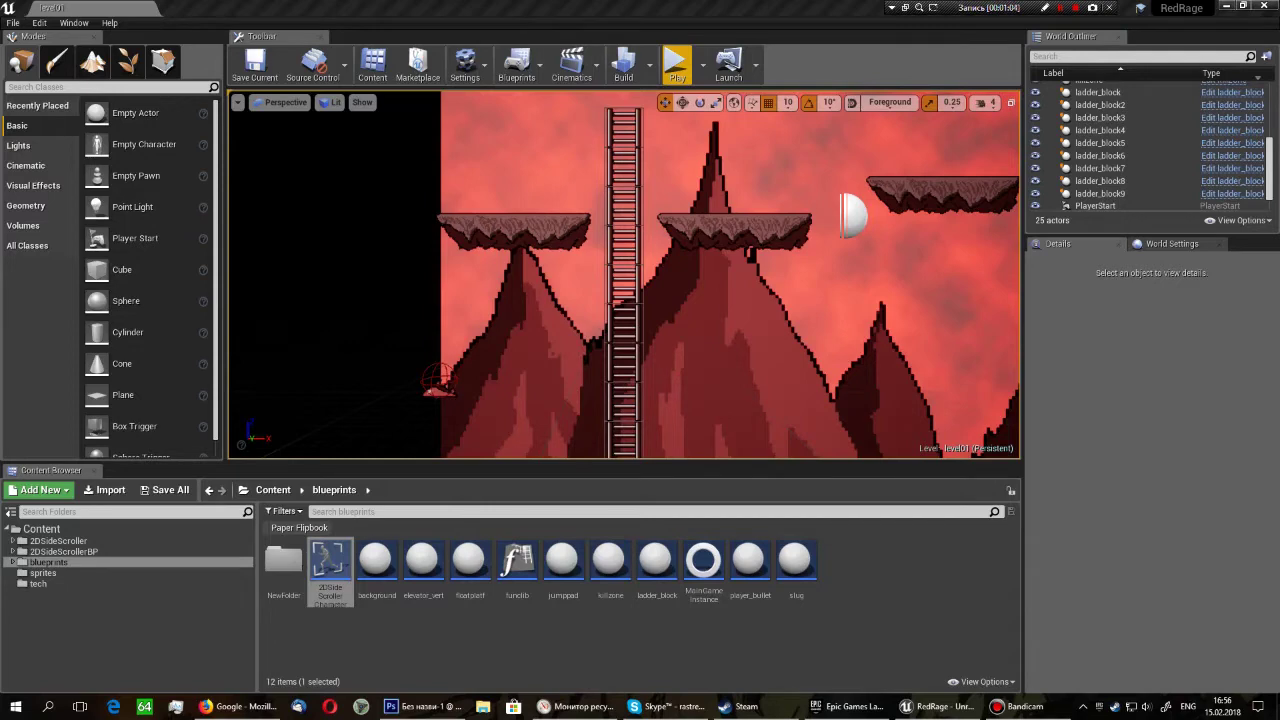
Open Project Settings' input bindings and review the Climb action's keys.
click(600, 640)
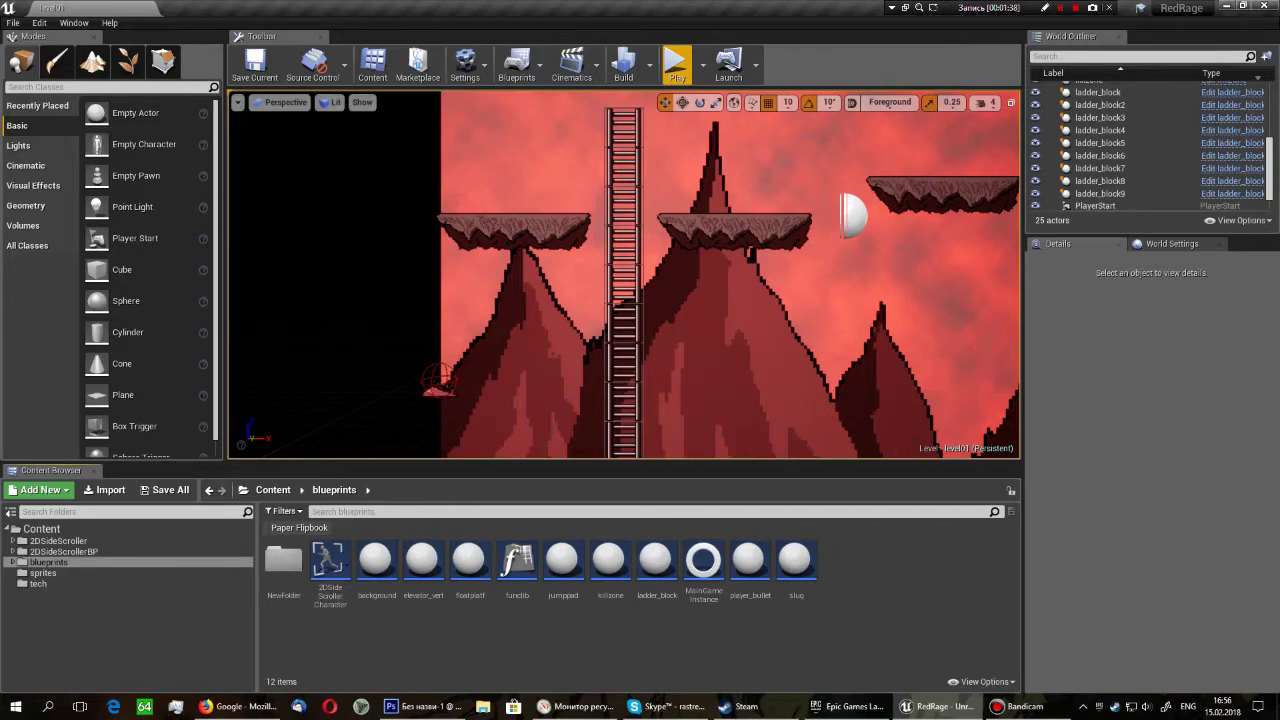
click(465, 62)
click(505, 117)
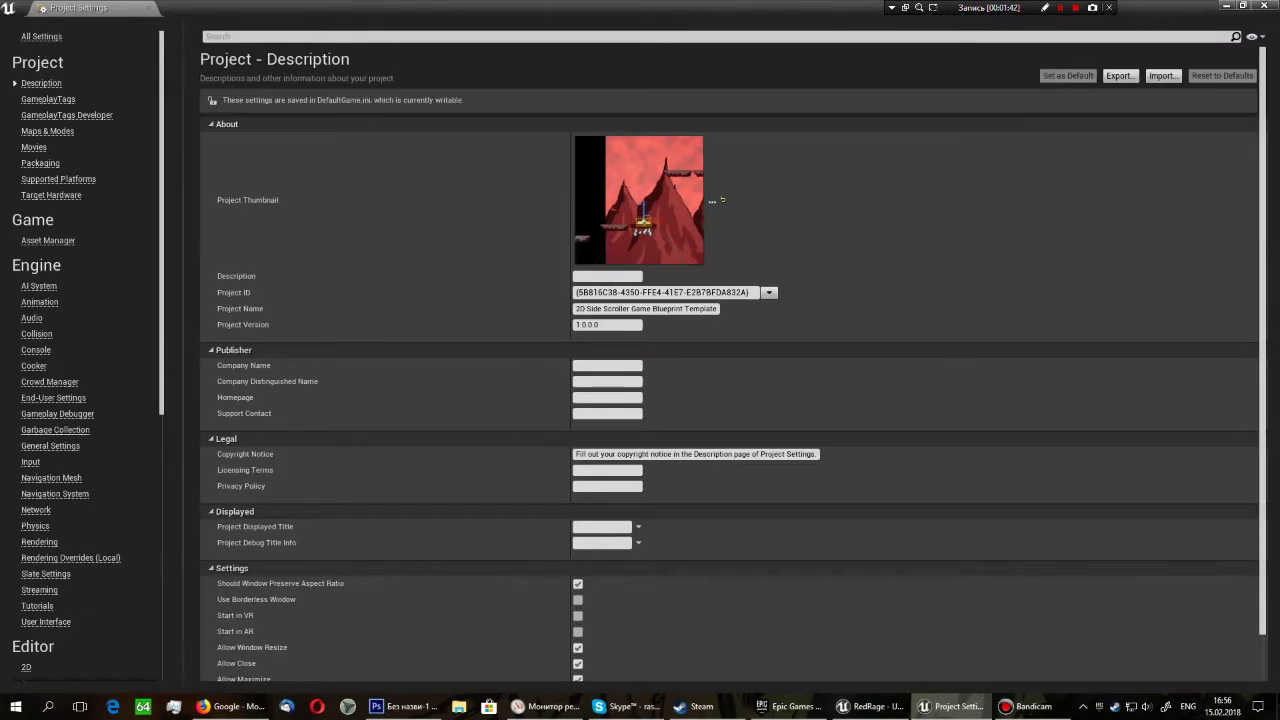
click(30, 462)
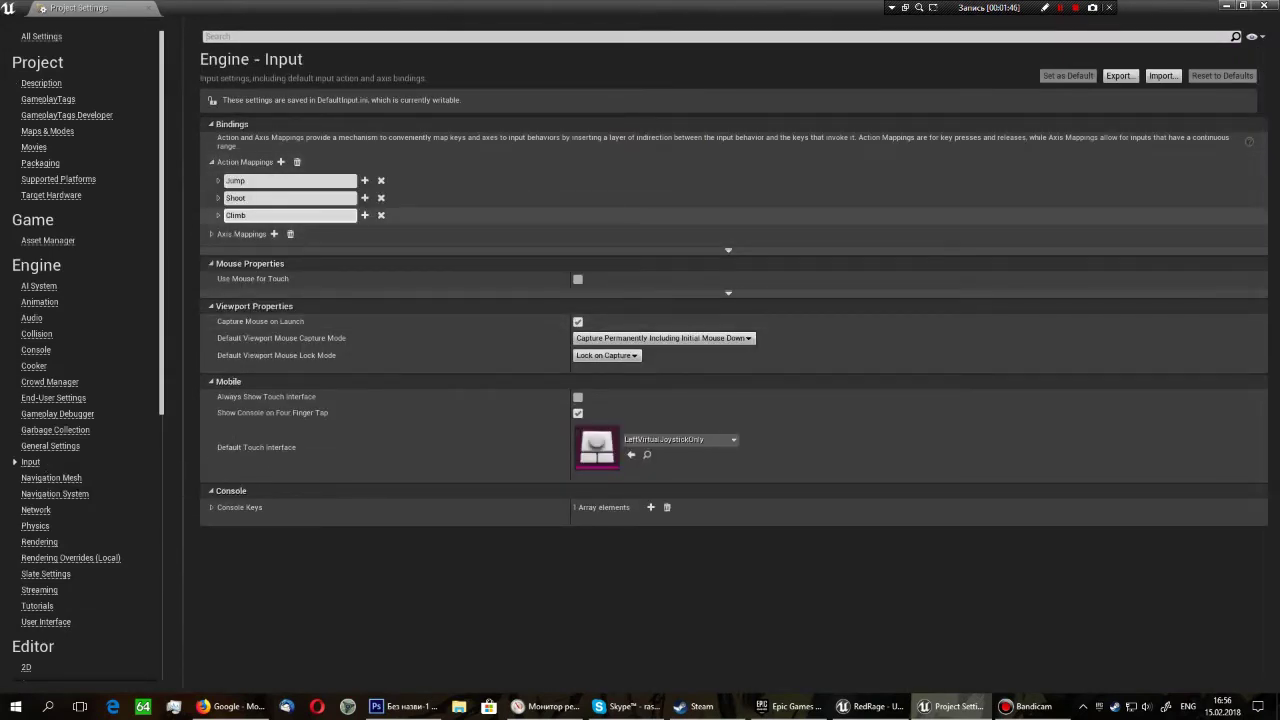
click(218, 215)
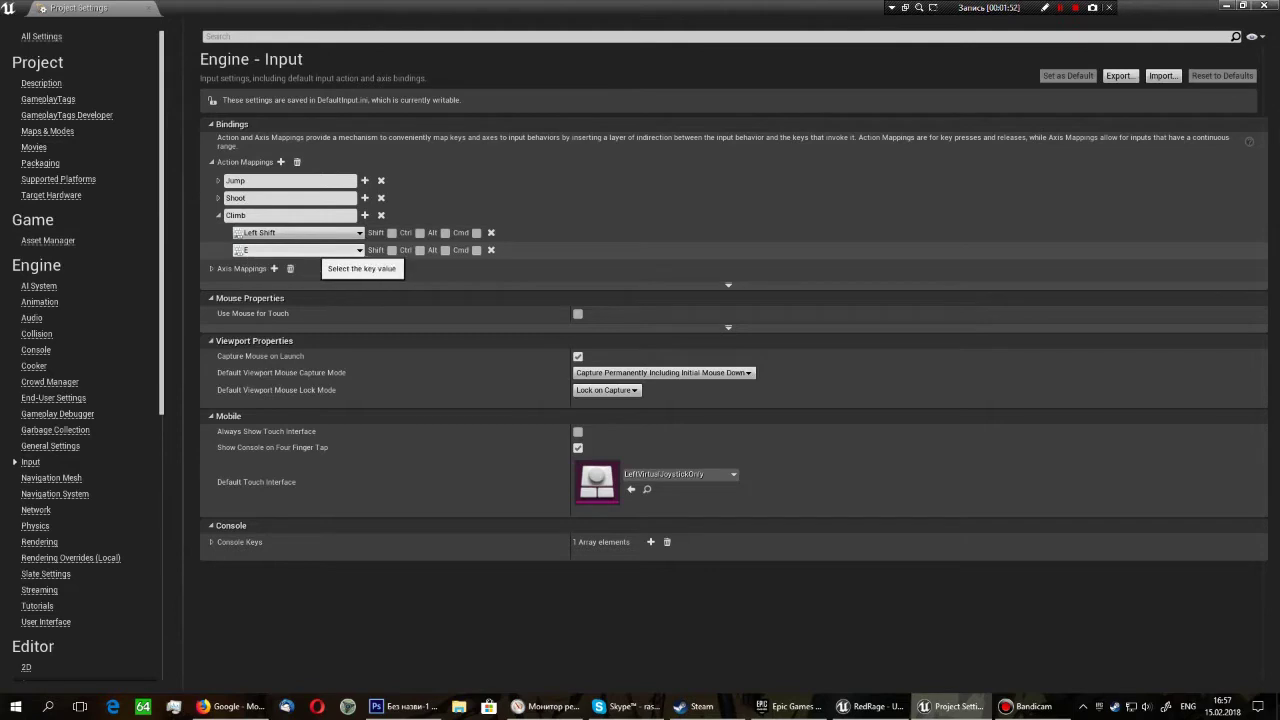
Review the MoveRight and MoveUp axis mappings, then close Project Settings.
click(211, 268)
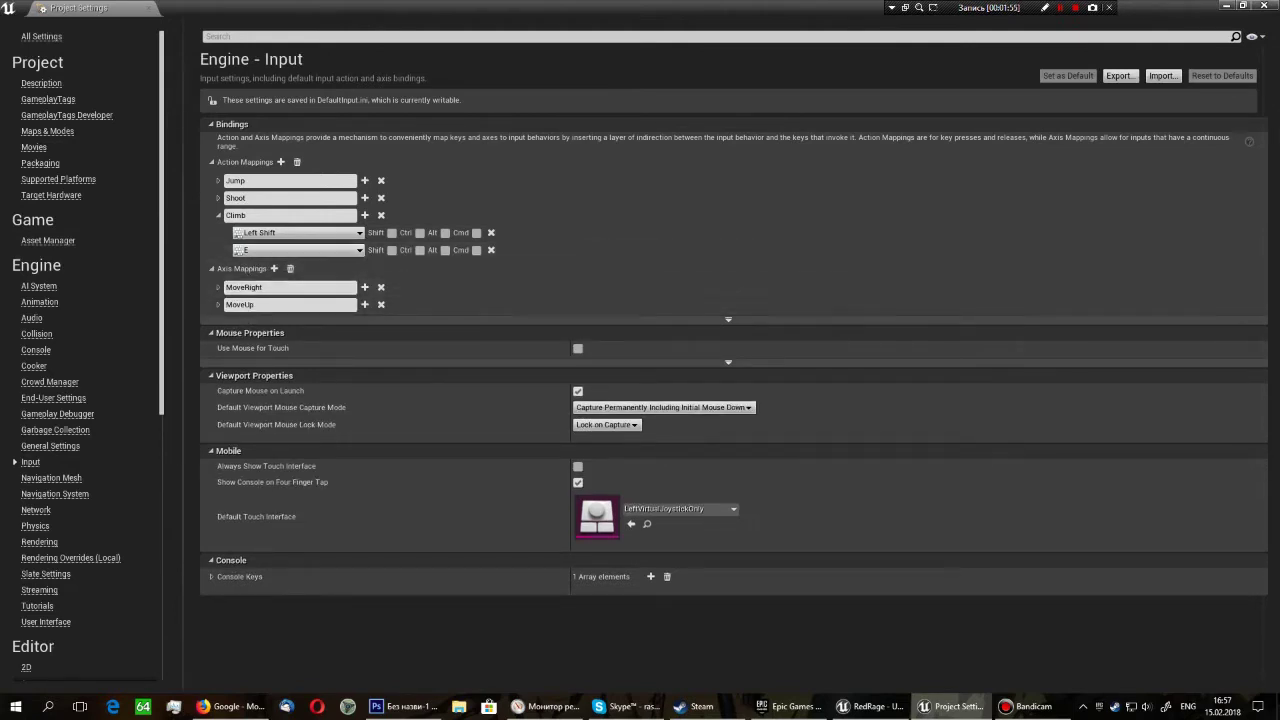
click(218, 287)
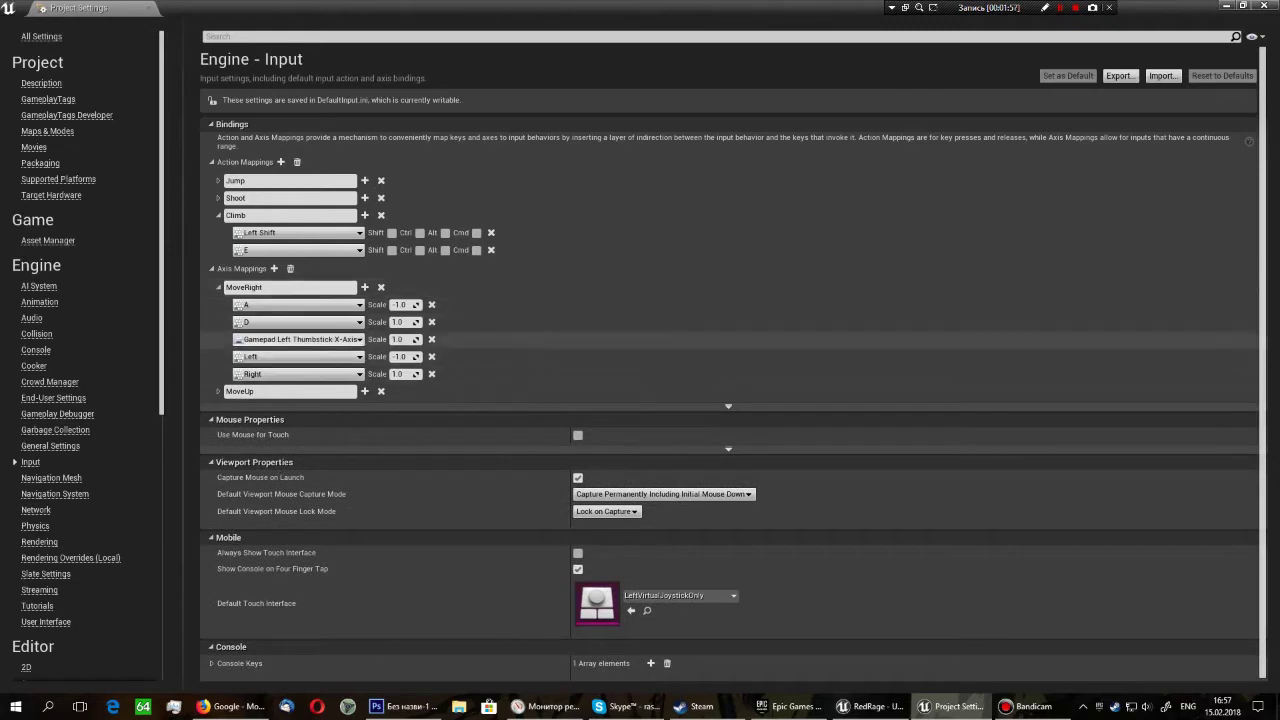
click(218, 287)
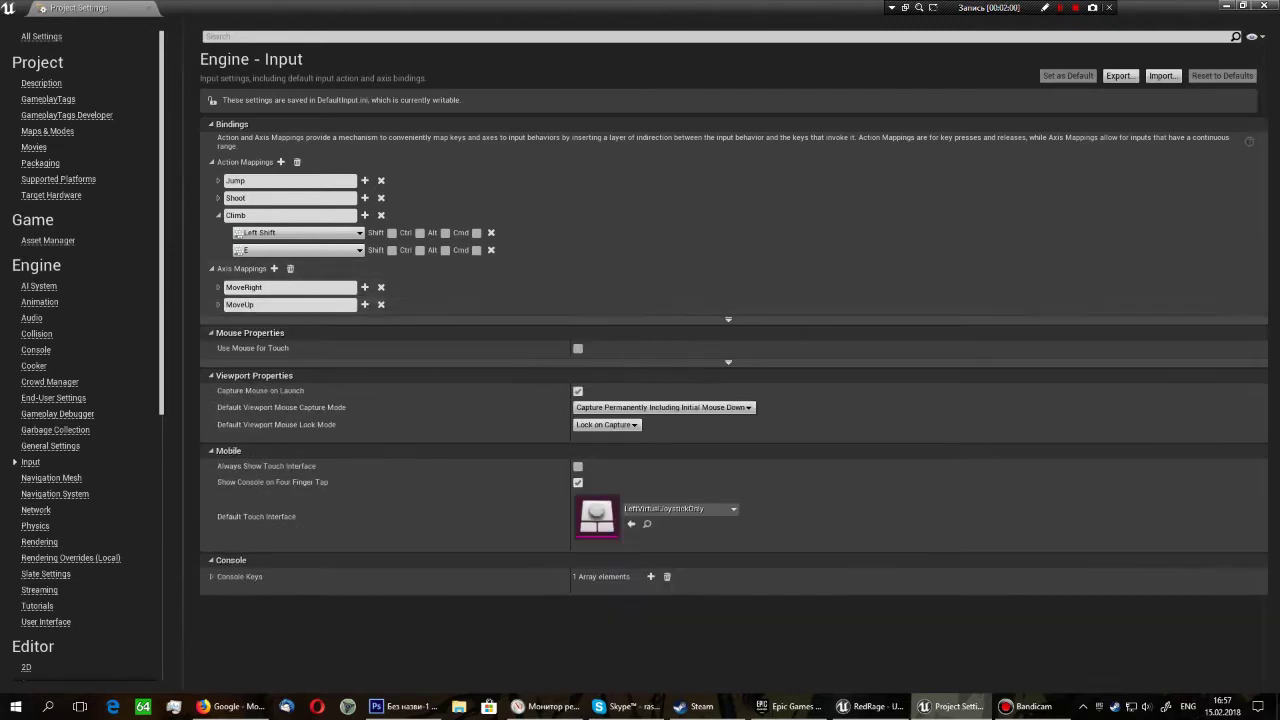
click(218, 304)
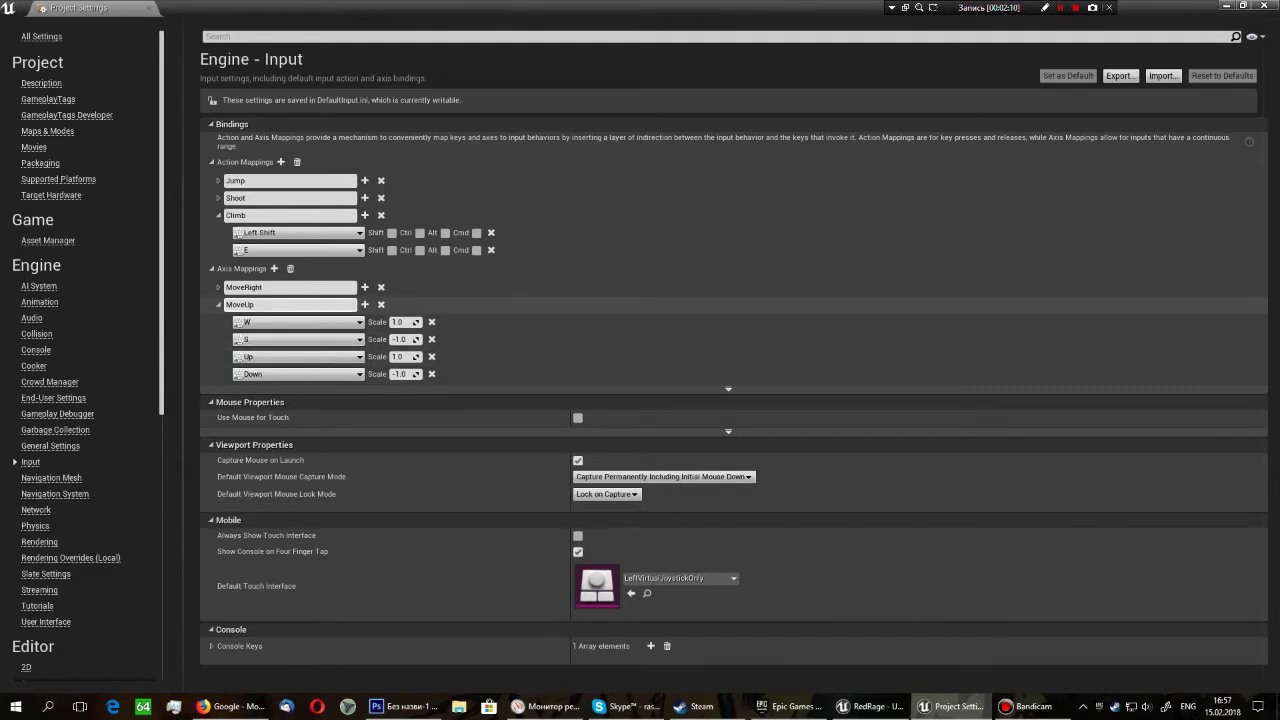
click(218, 304)
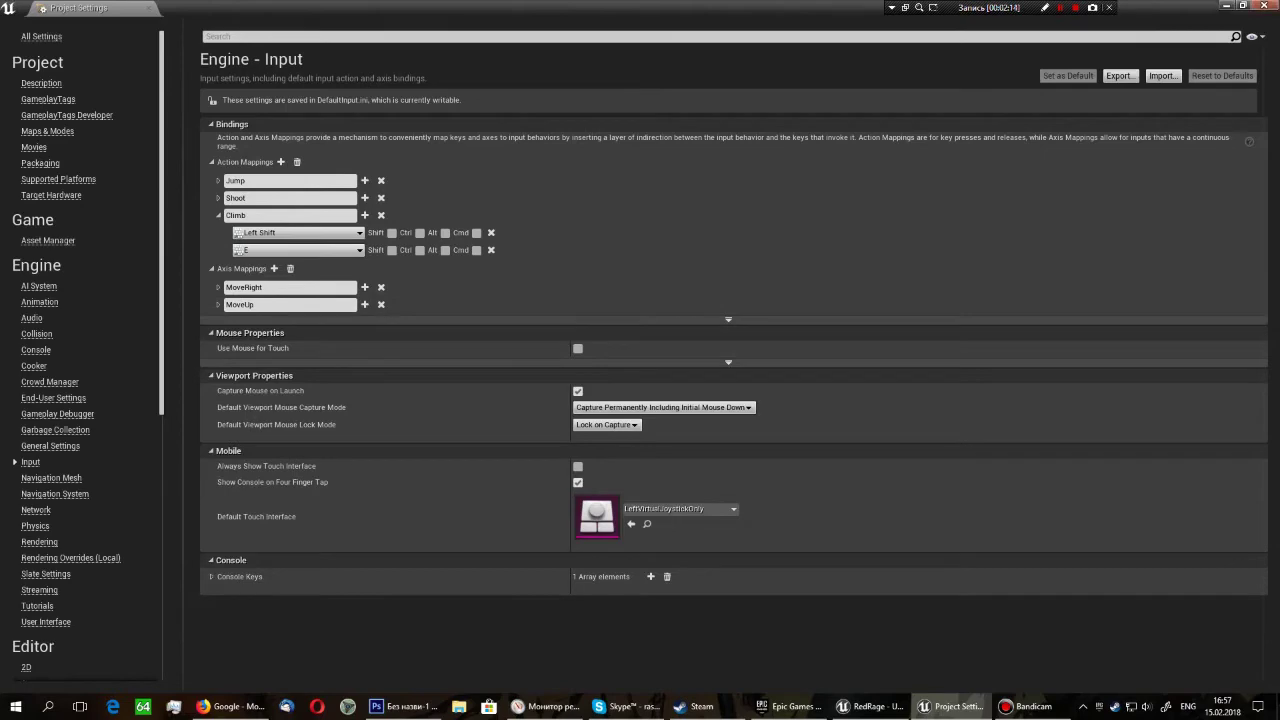
click(1259, 7)
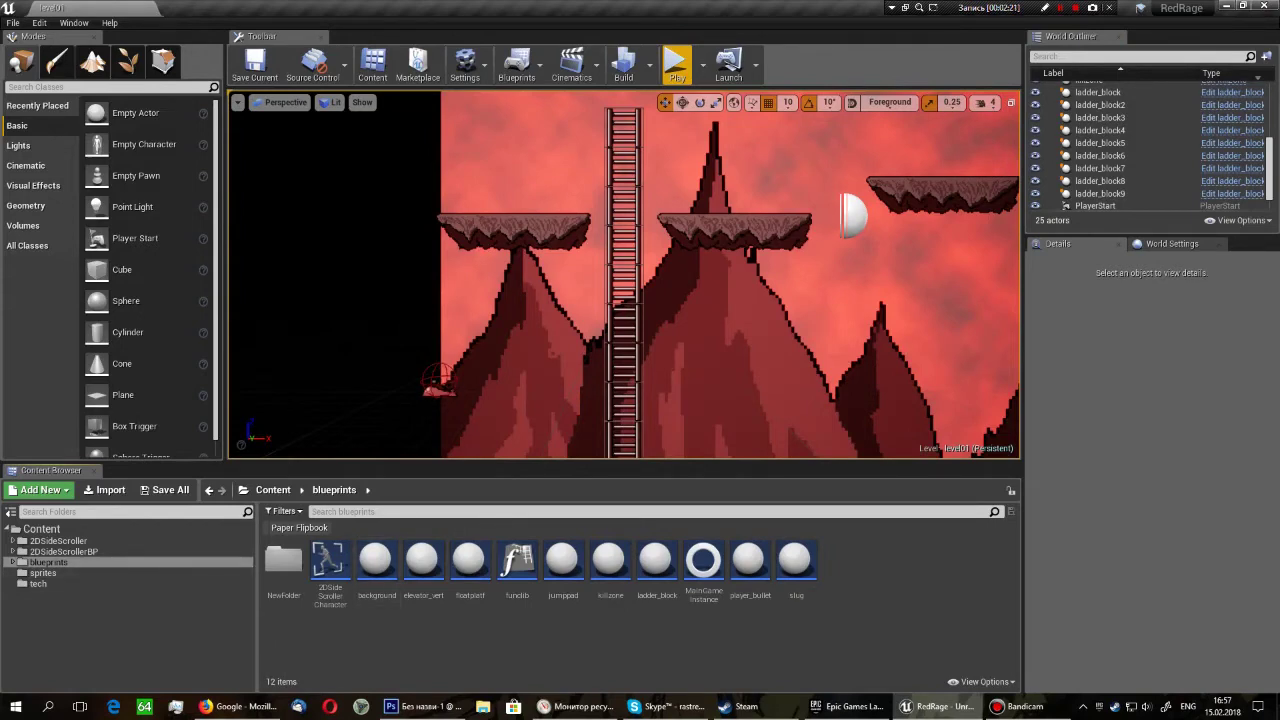
Open ladder_block, check the Box collision's X and Z extents, then select the ladder sprite.
double_click(656, 562)
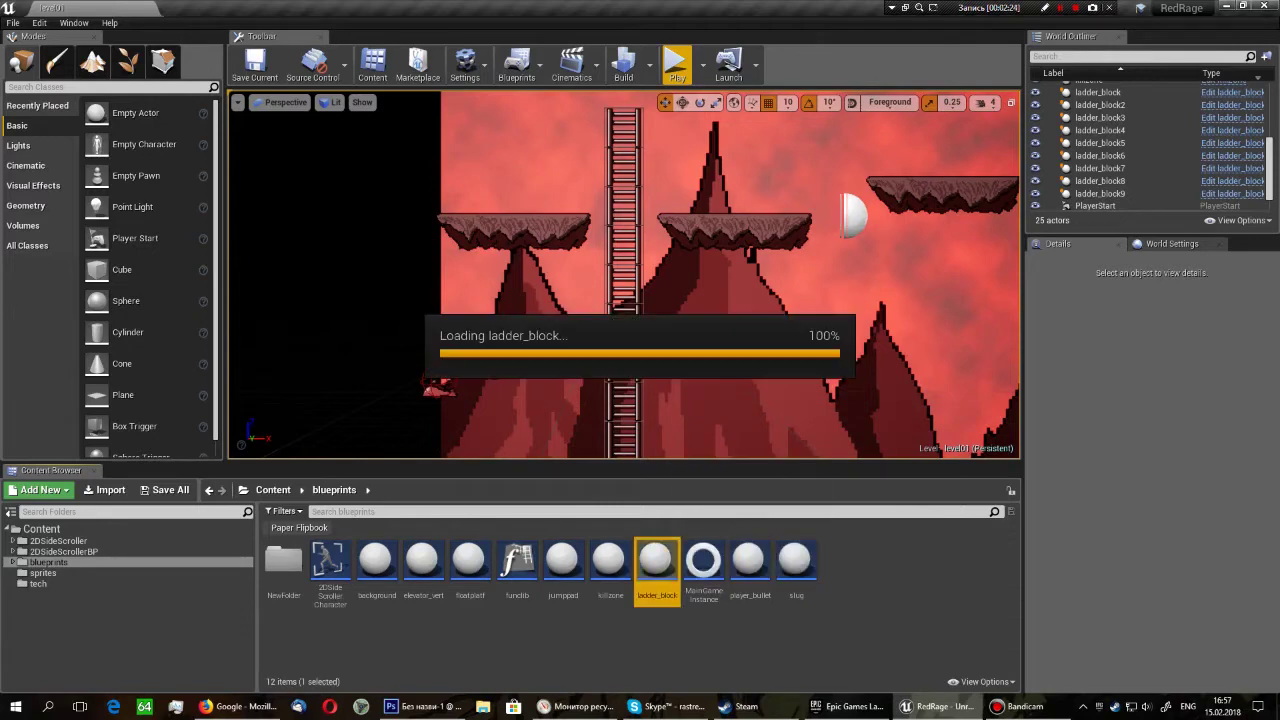
click(30, 136)
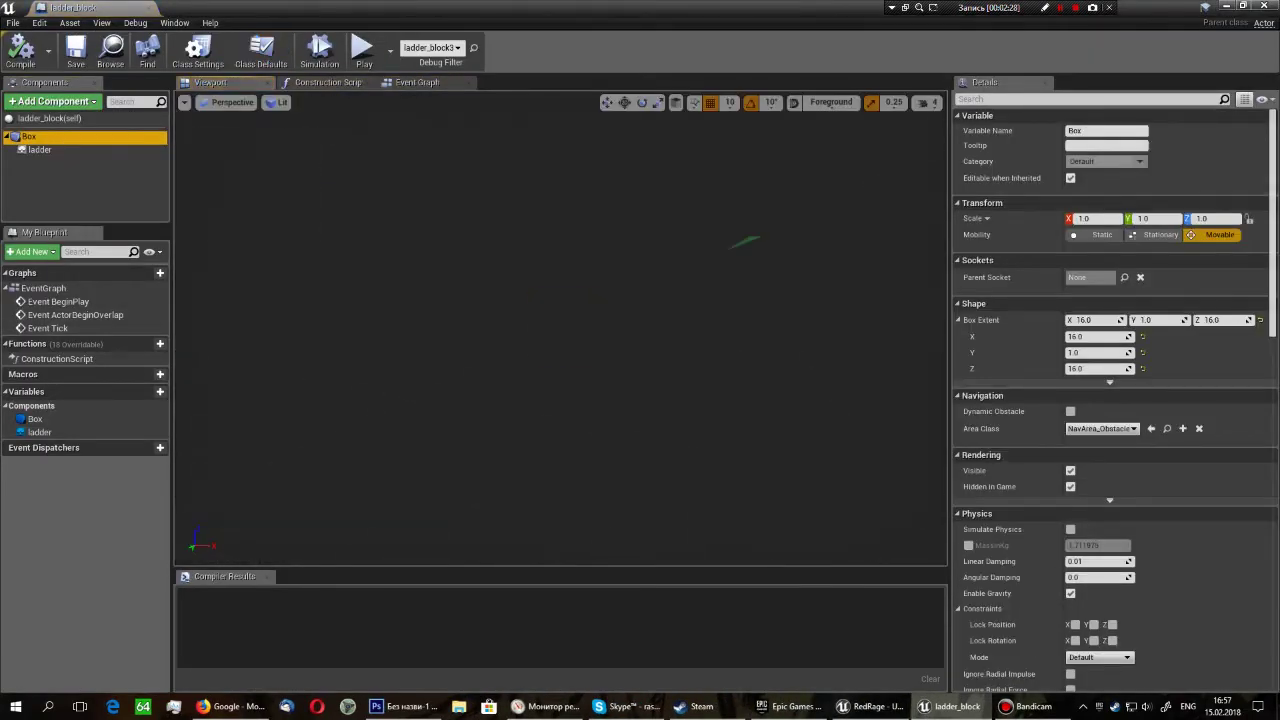
drag(560, 330, 650, 330)
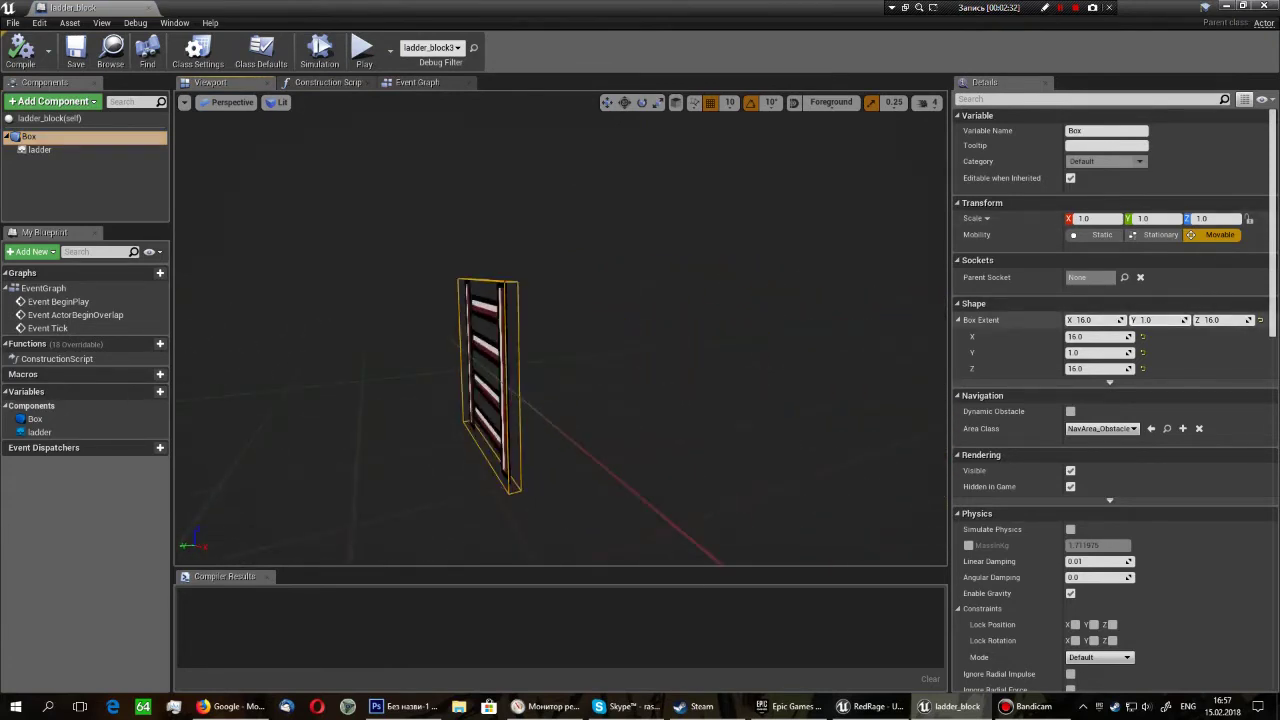
click(1084, 320)
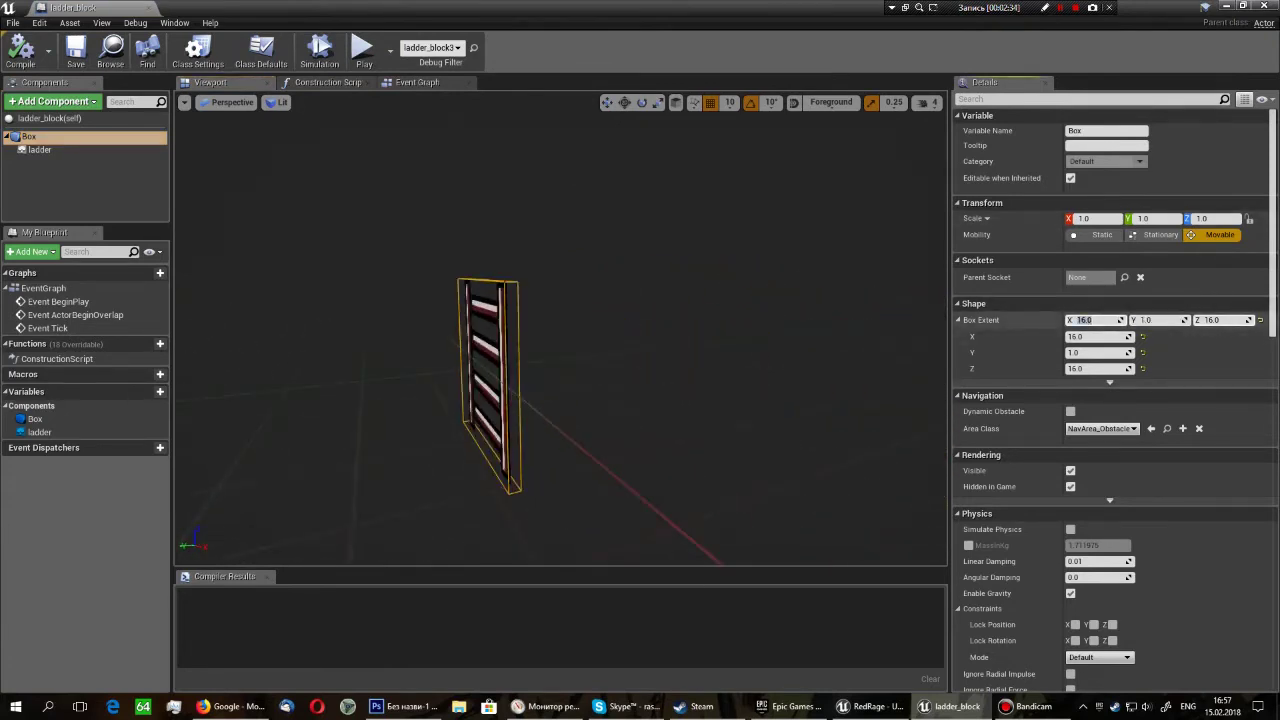
click(1212, 320)
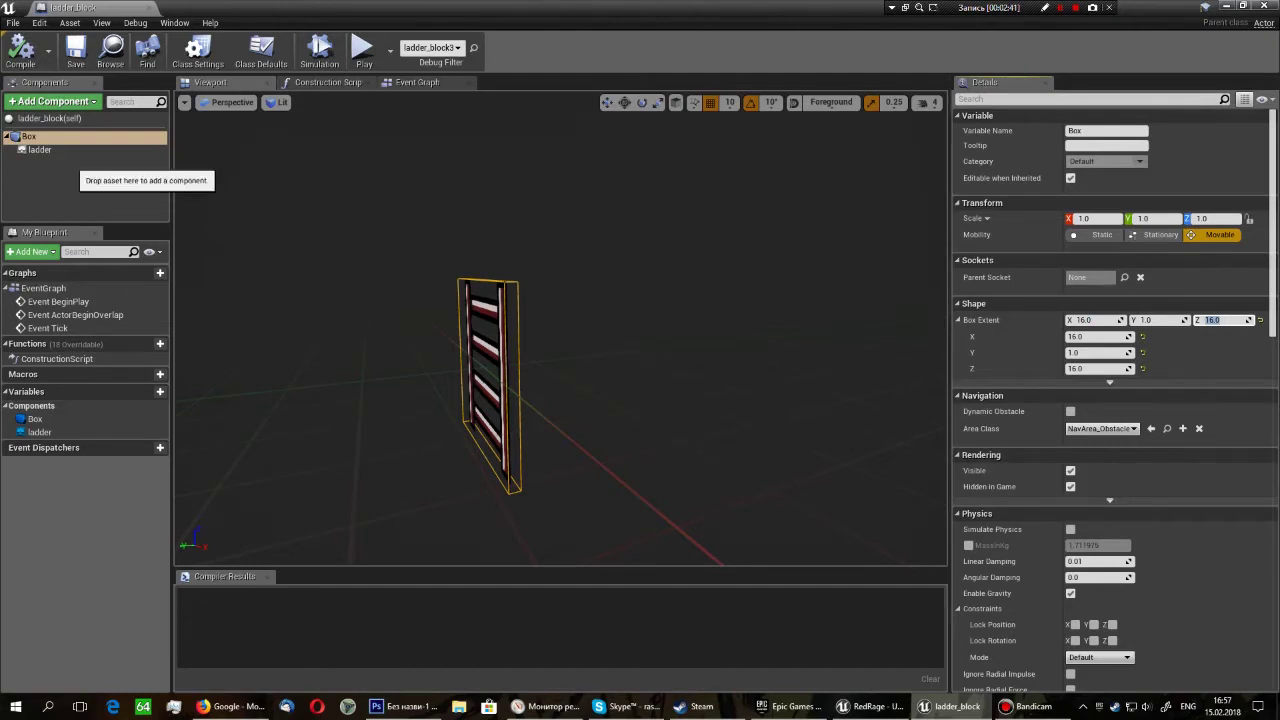
double_click(40, 149)
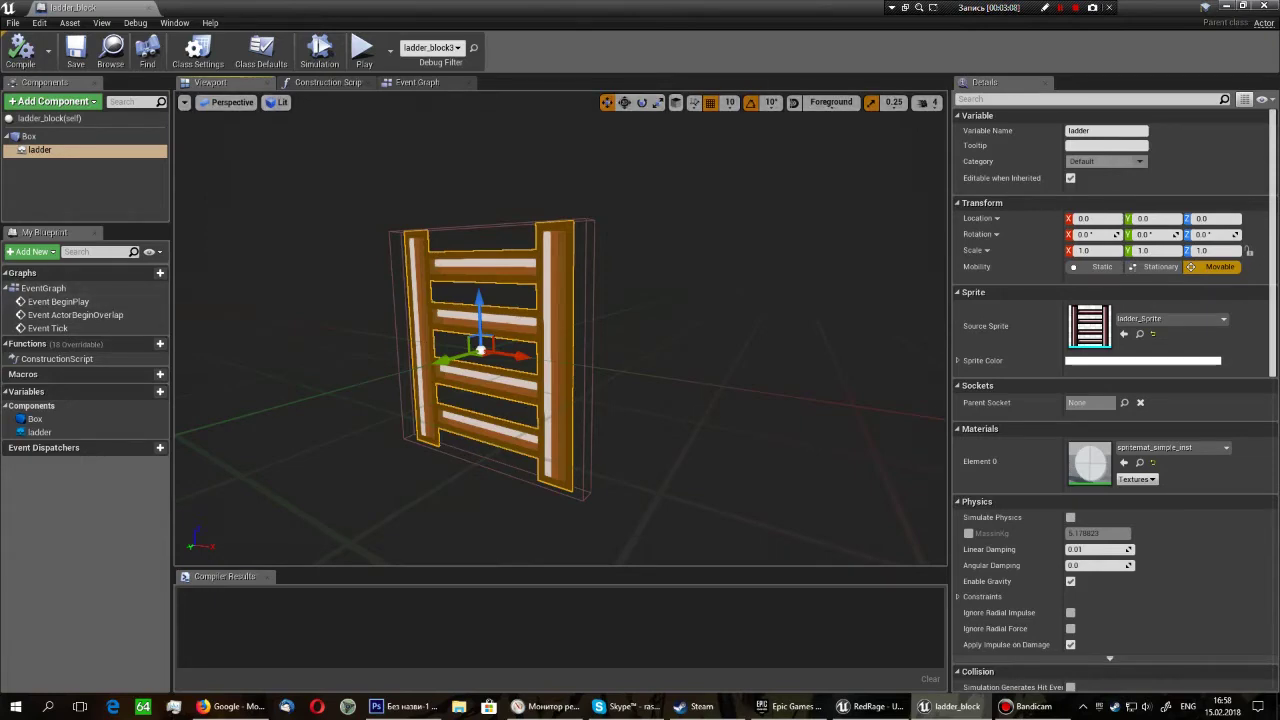
Switch to the ladder_block Event Graph and show its Class Defaults.
click(417, 82)
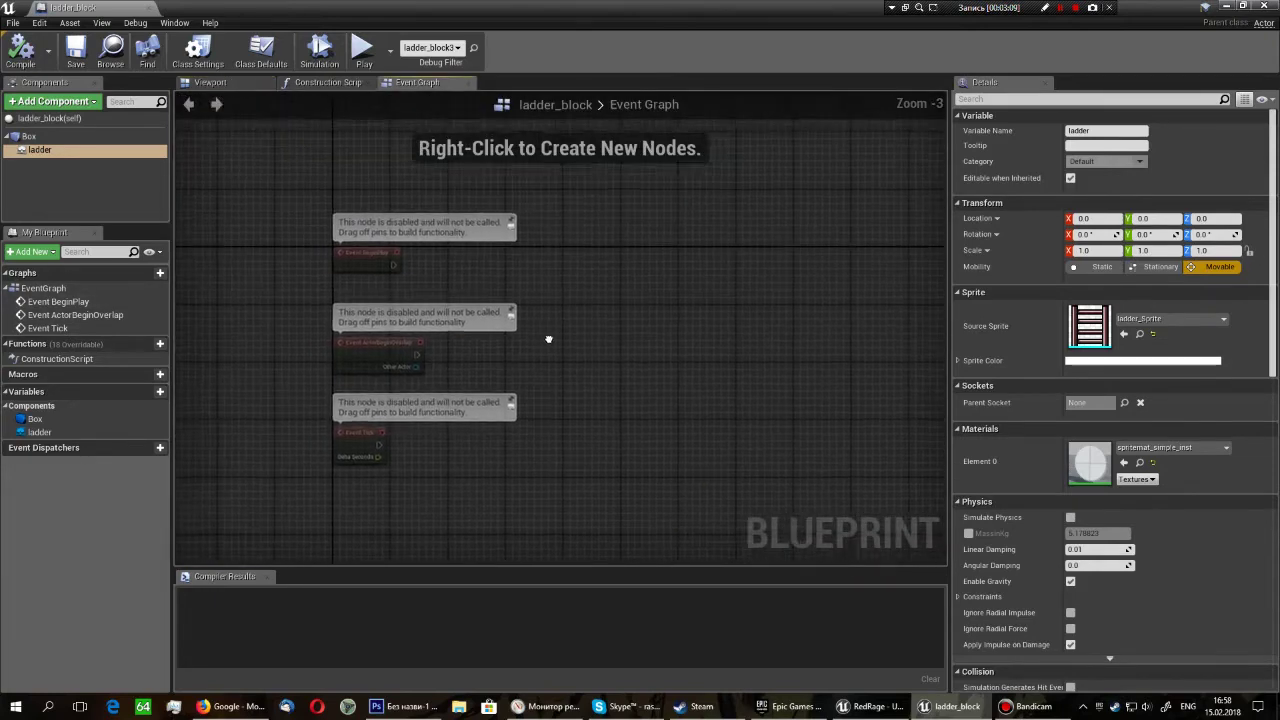
scroll(540, 330, up, 3)
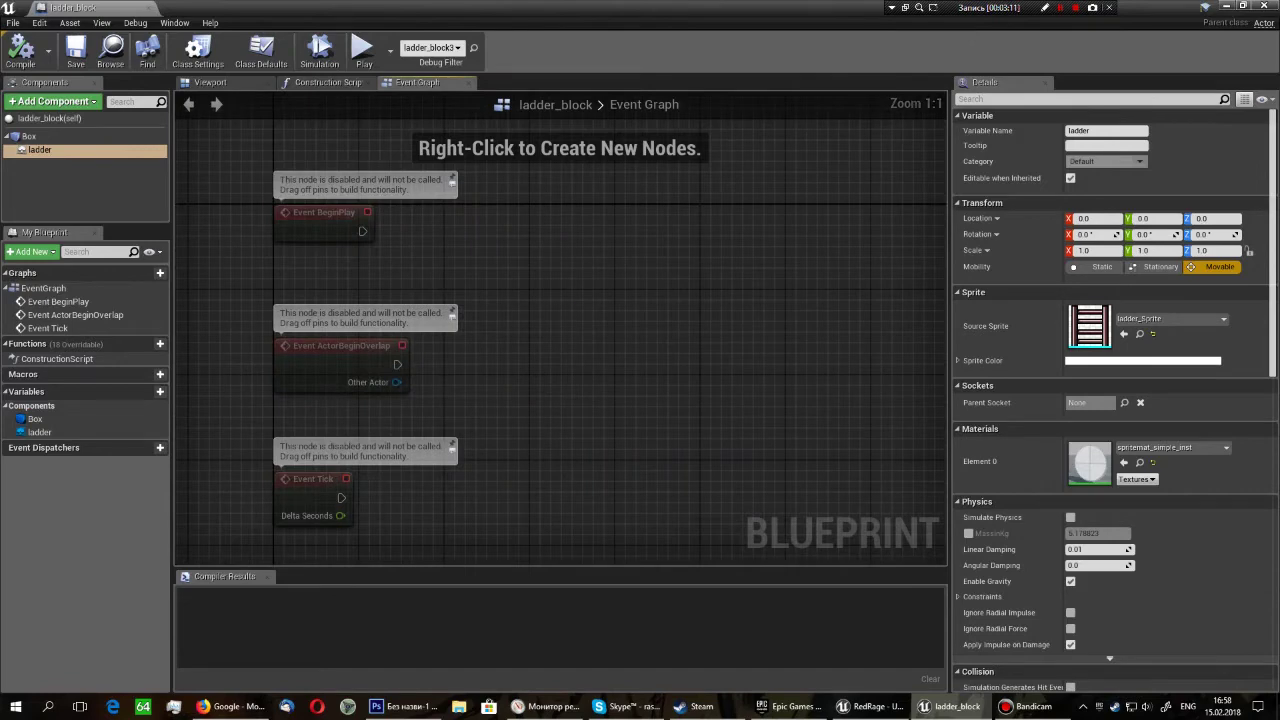
right_drag(483, 395, 480, 376)
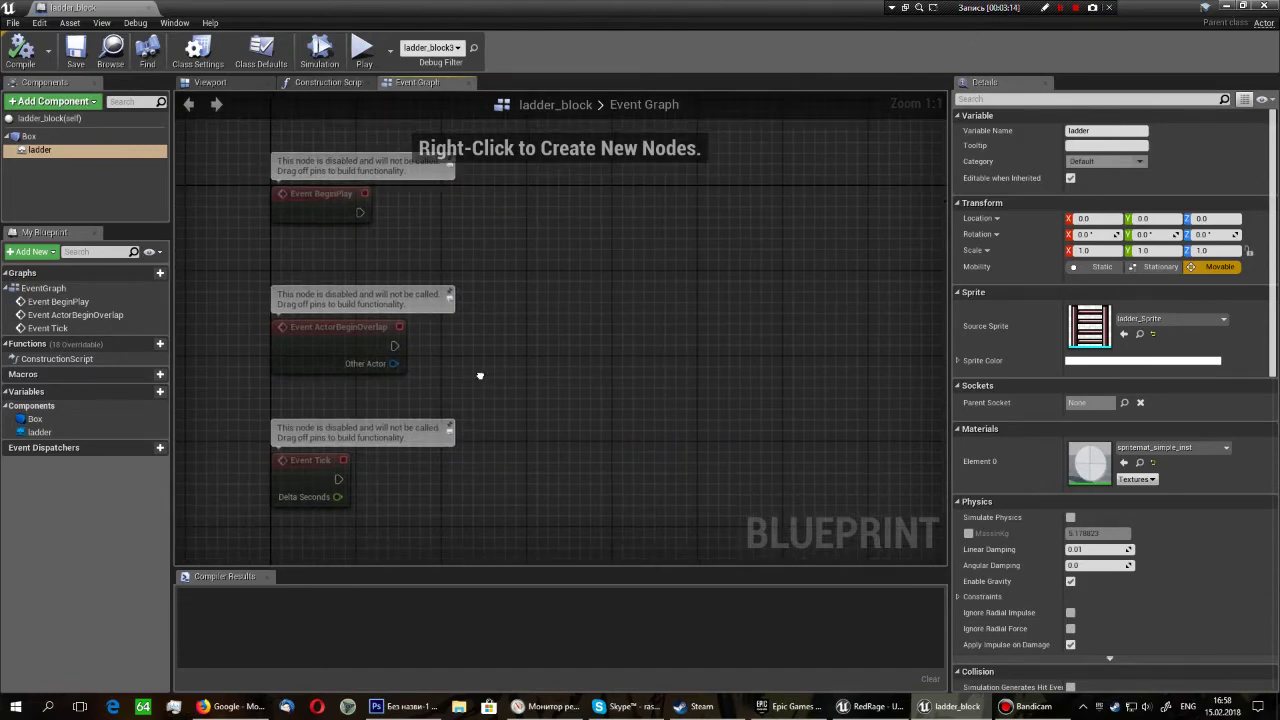
click(48, 118)
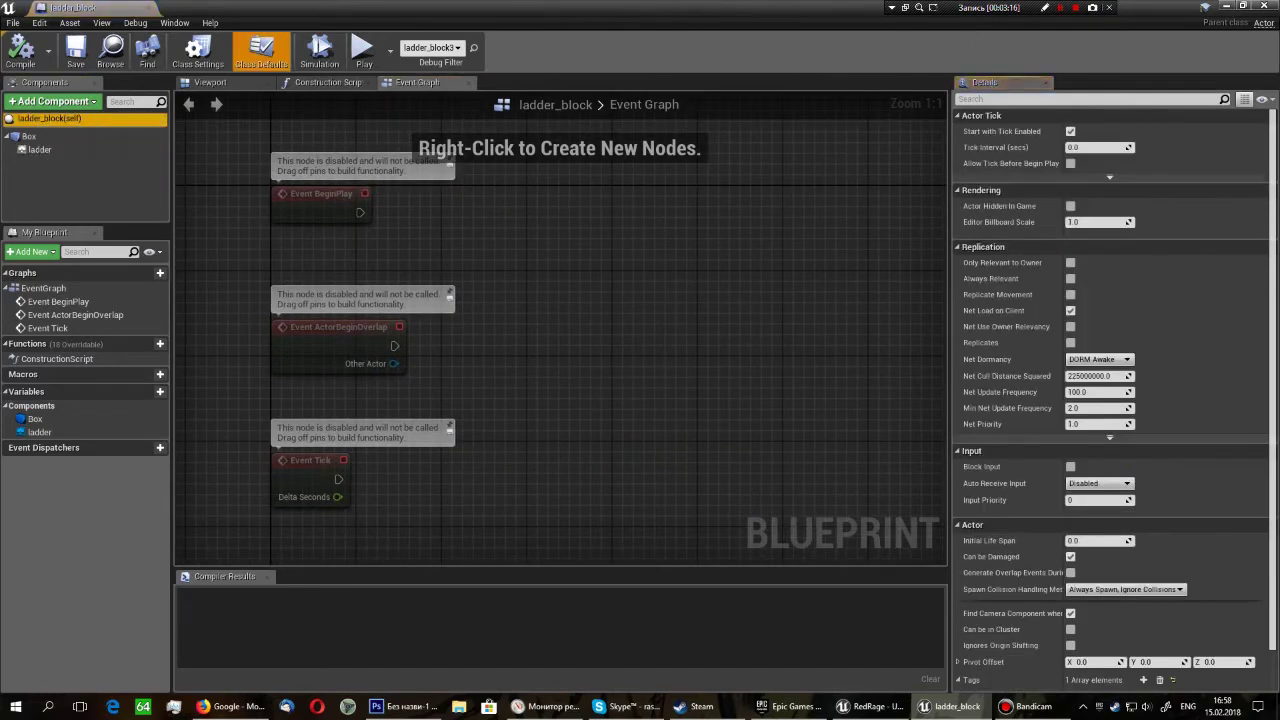
scroll(1110, 400, down, 1)
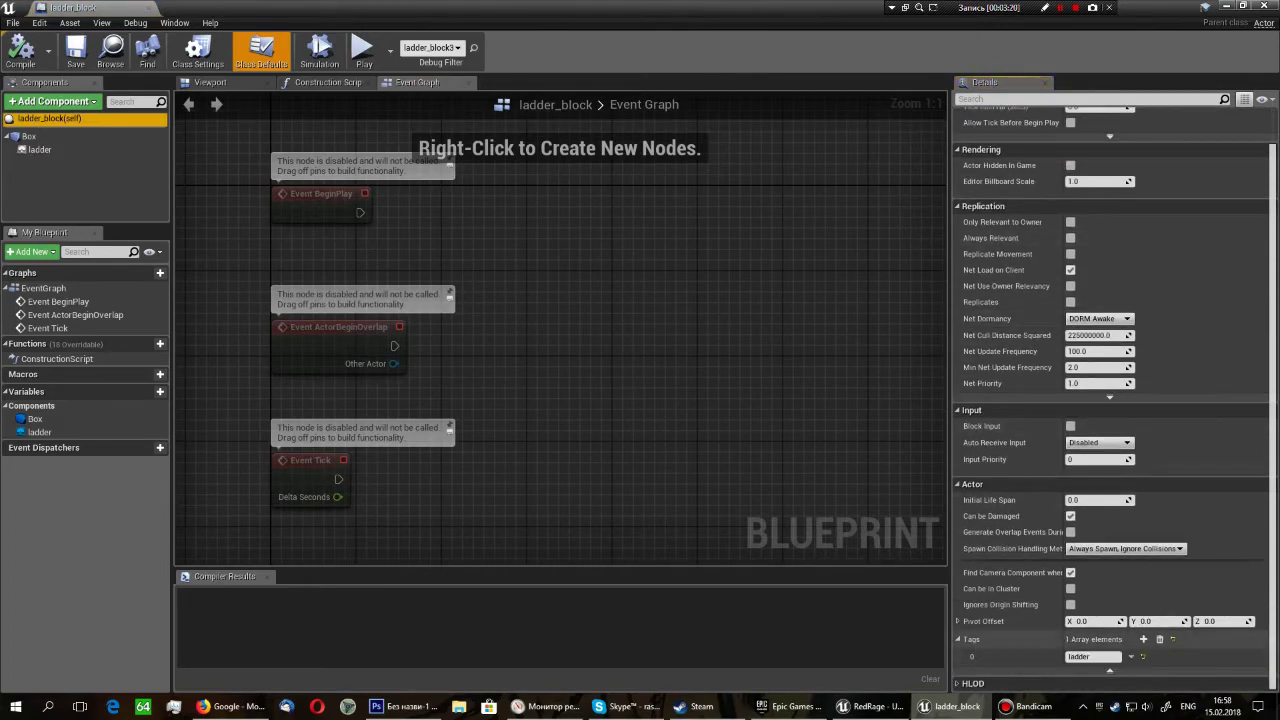
Expand Actor > Tags, confirm the 'ladder' tag entry, and close the Blueprint.
click(1110, 670)
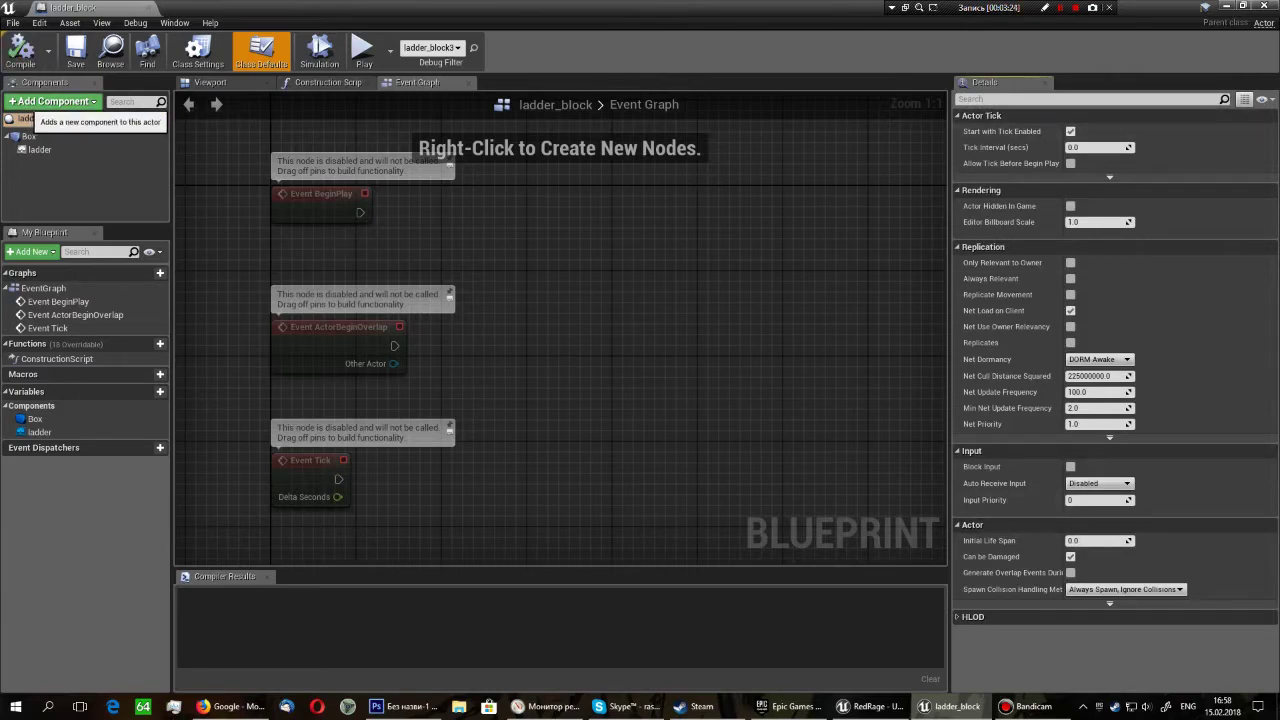
click(1110, 603)
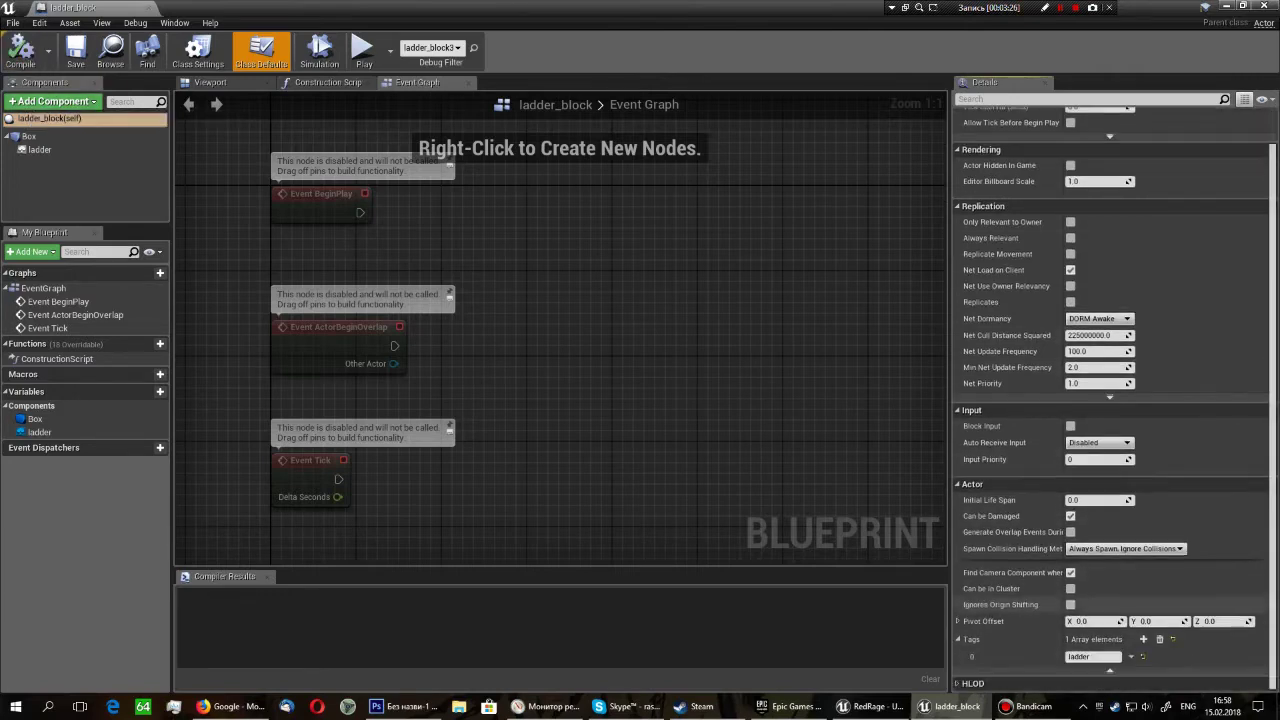
scroll(1100, 630, down, 1)
click(1090, 639)
click(1093, 656)
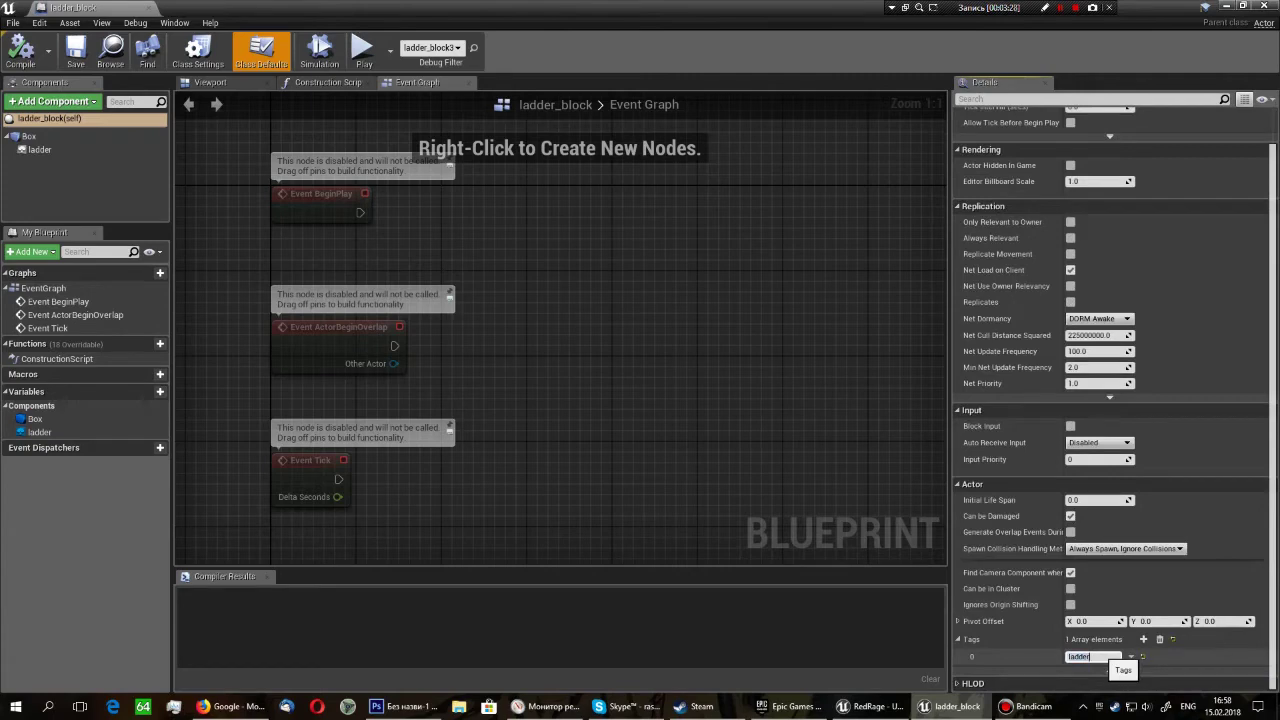
key(Return)
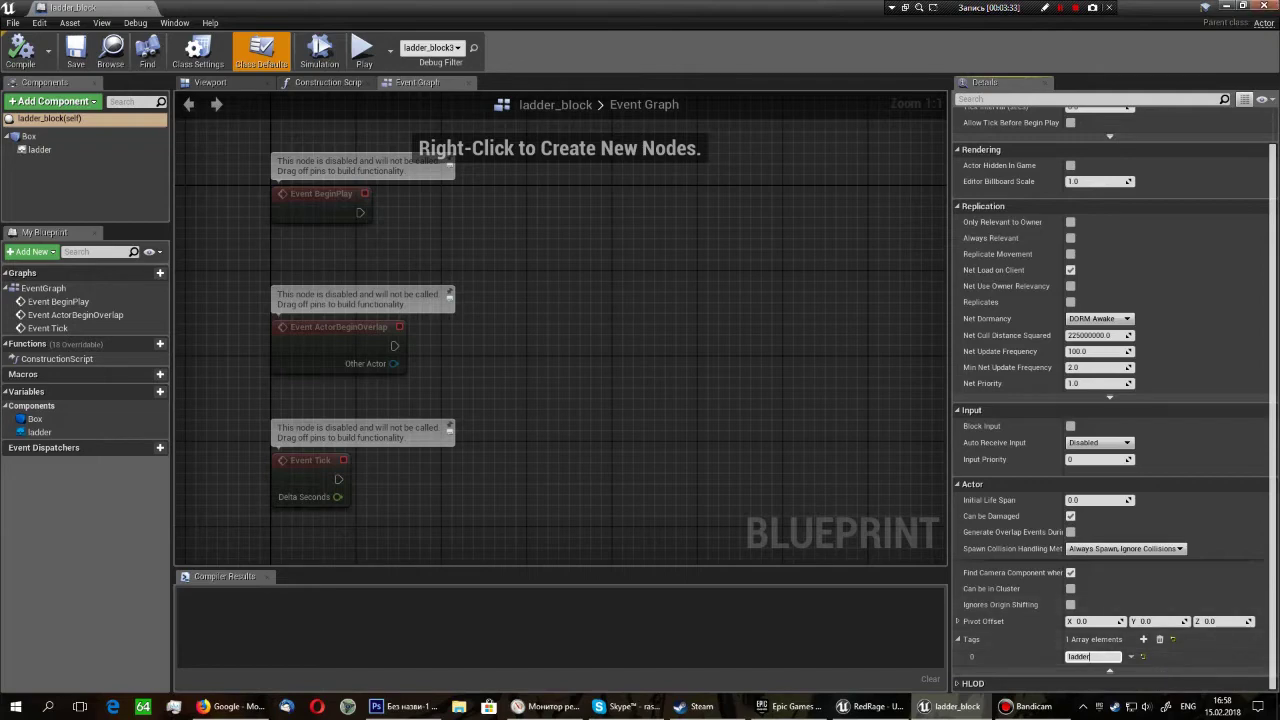
click(1257, 5)
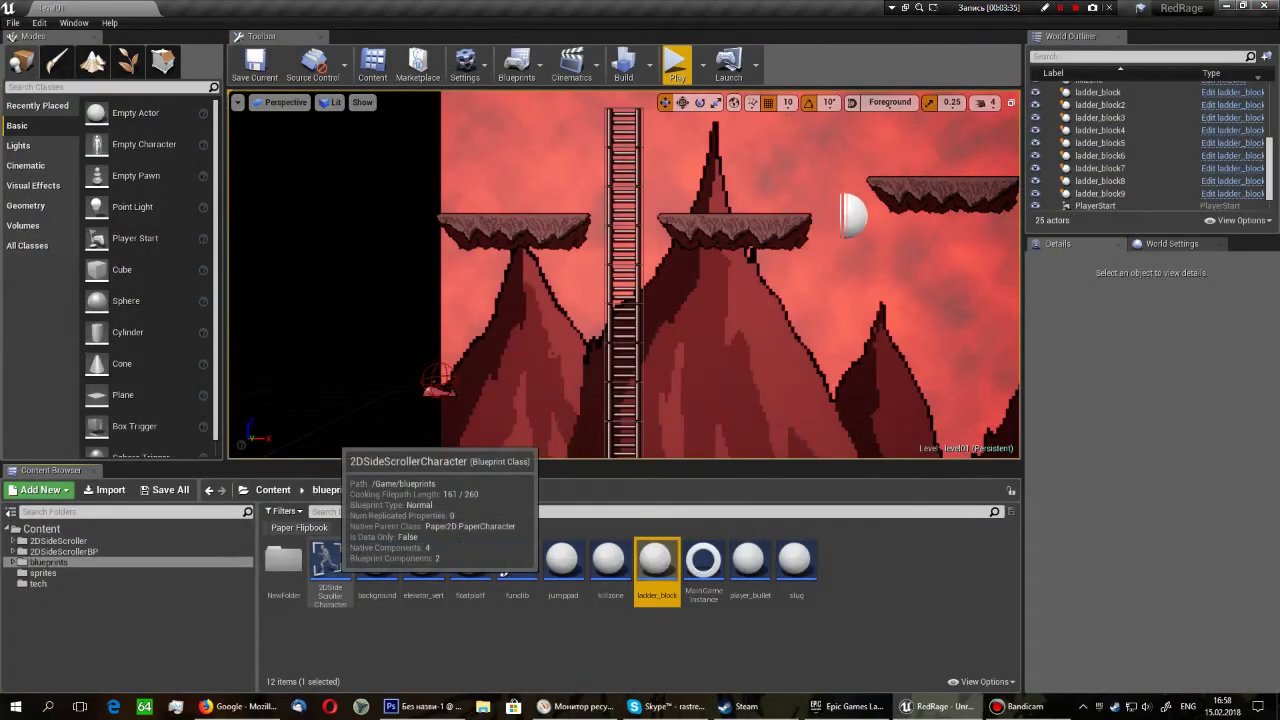
Open 2DSideScrollerCharacter and inspect its is_climbing, is_climbing_now and climbax (Float, 0.0) variables.
click(328, 562)
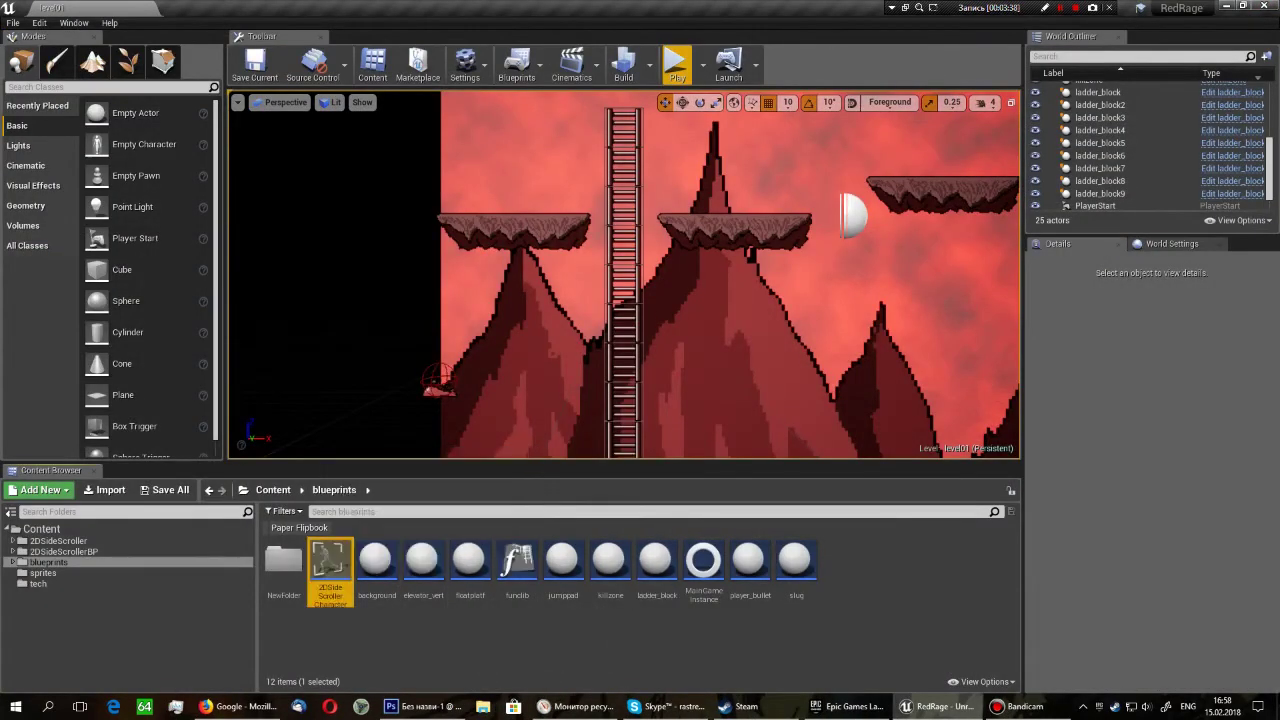
double_click(328, 562)
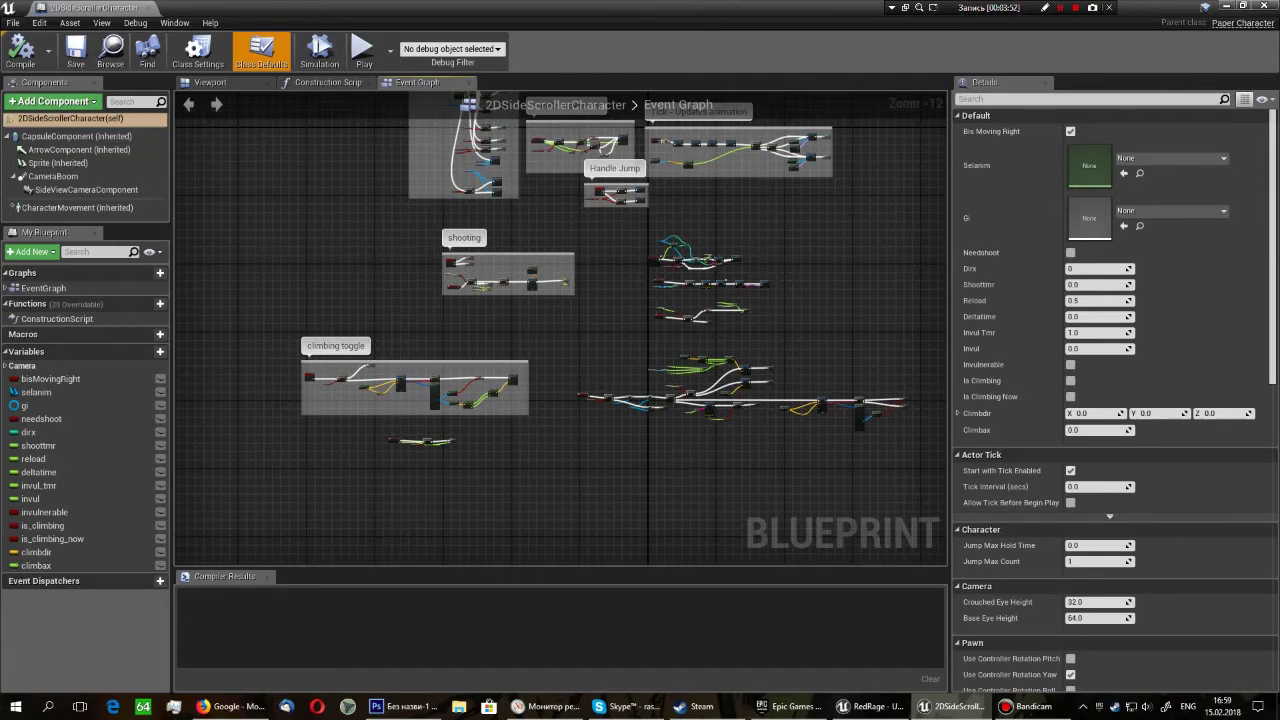
click(40, 525)
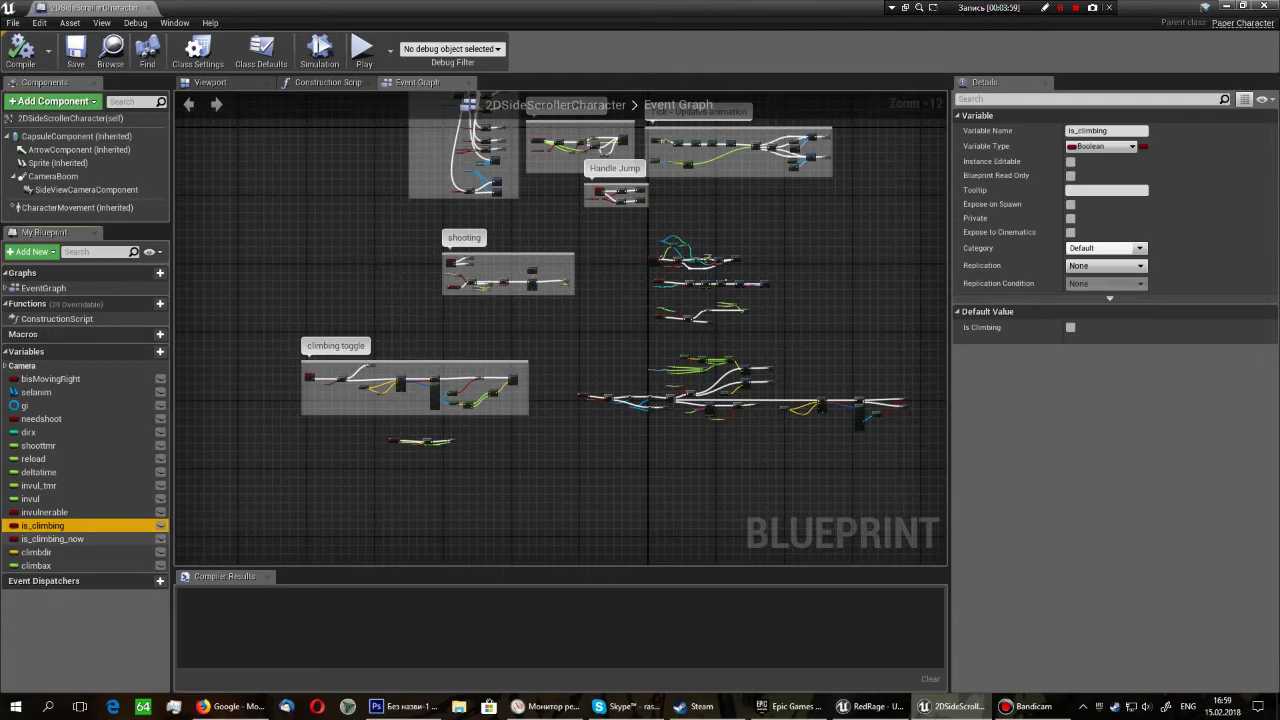
click(60, 539)
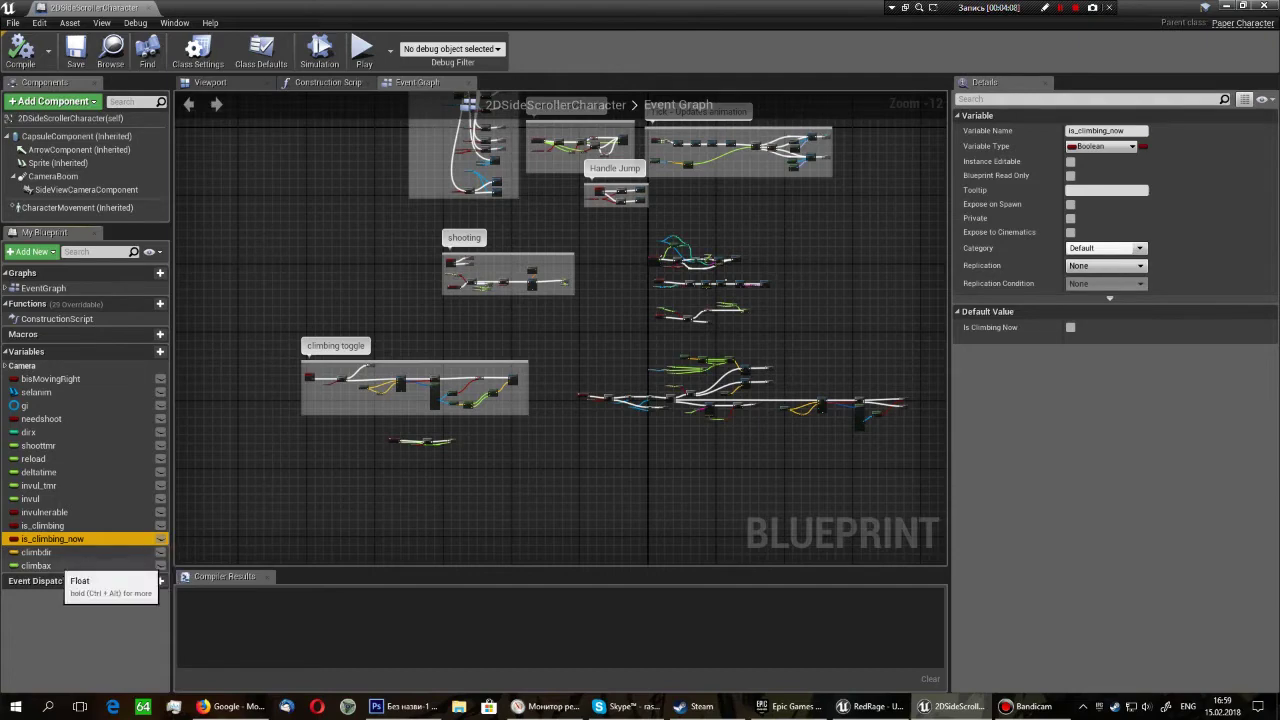
click(50, 565)
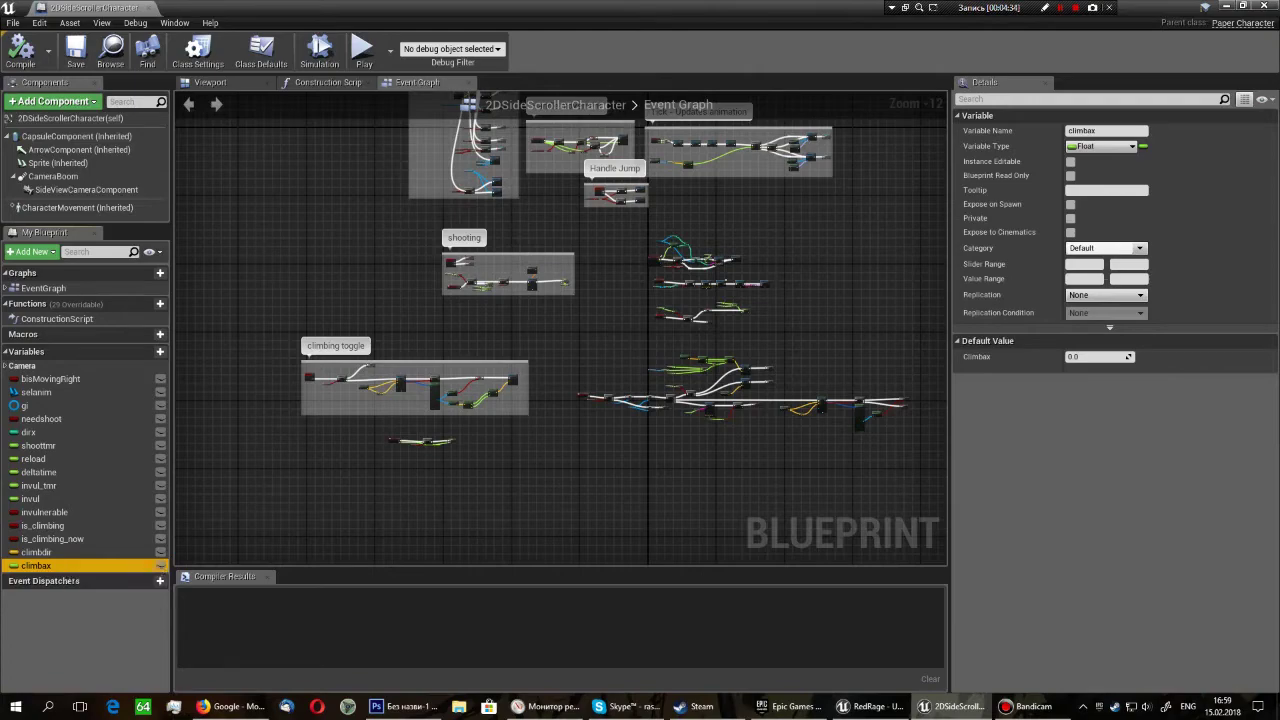
scroll(357, 390, up, 10)
Add an InputAction Climb node by searching 'clim', then delete the duplicate.
right_drag(357, 390, 424, 362)
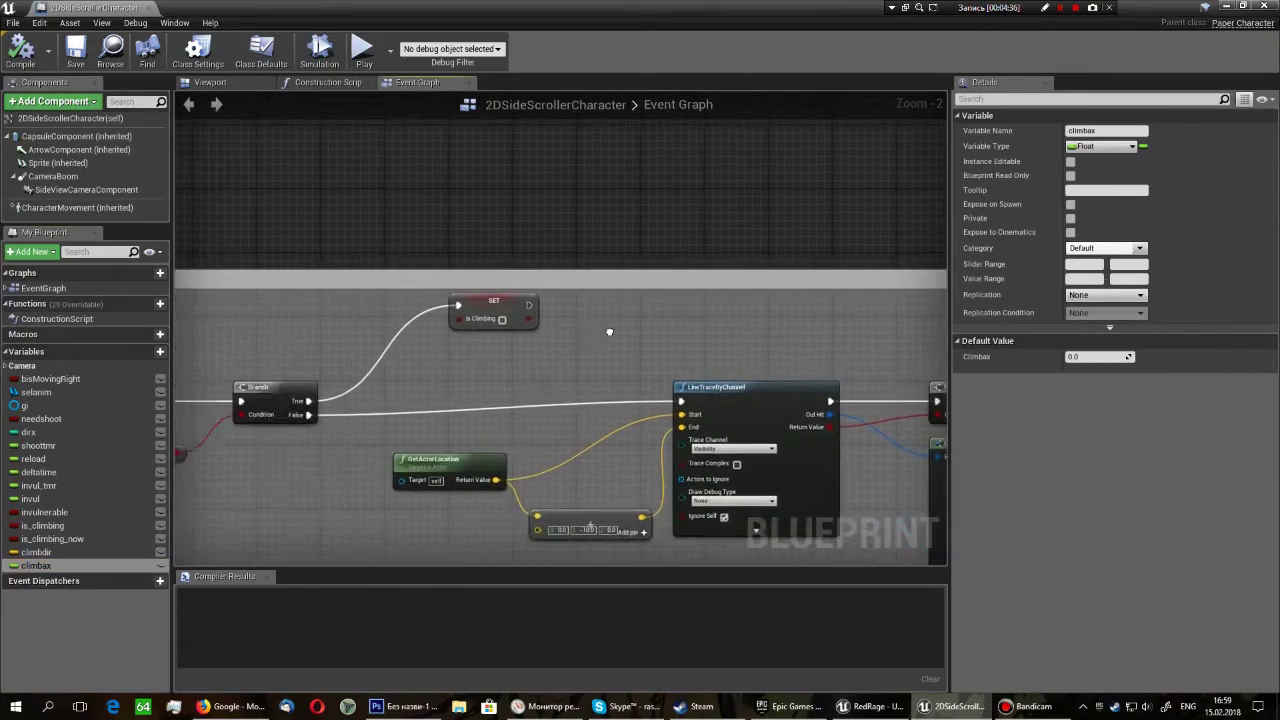
scroll(425, 357, up, 2)
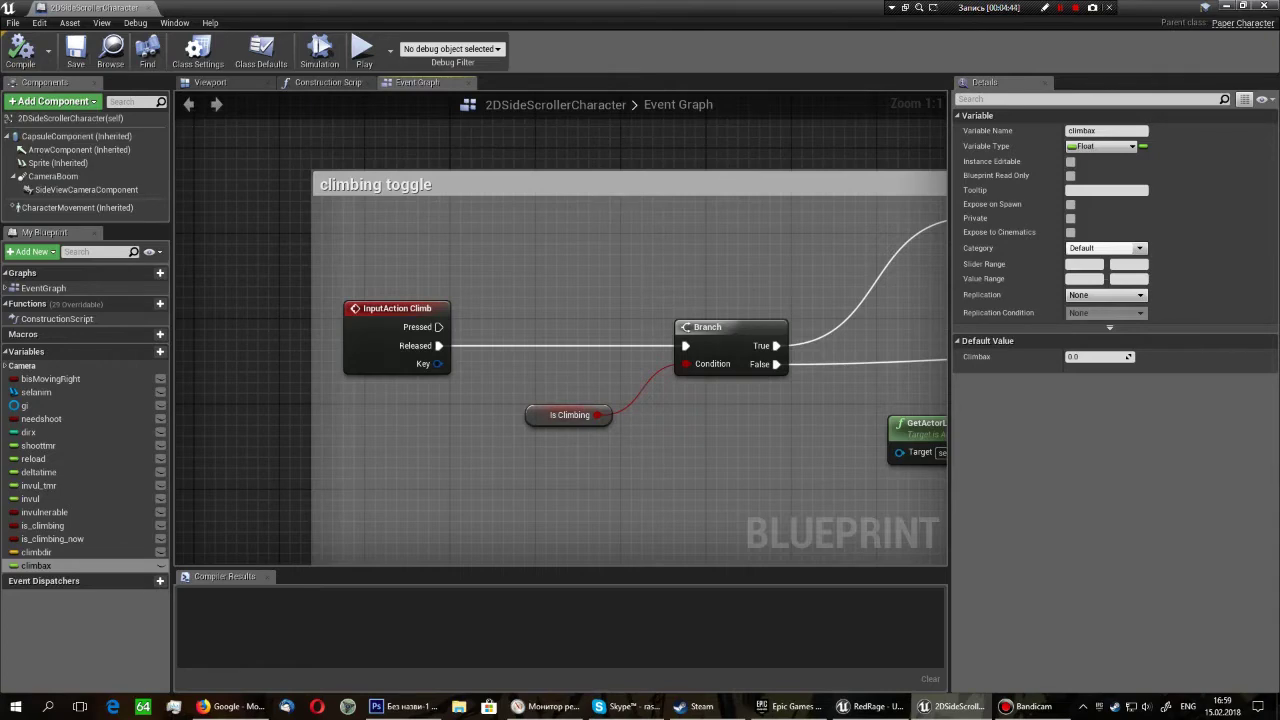
right_drag(560, 400, 520, 275)
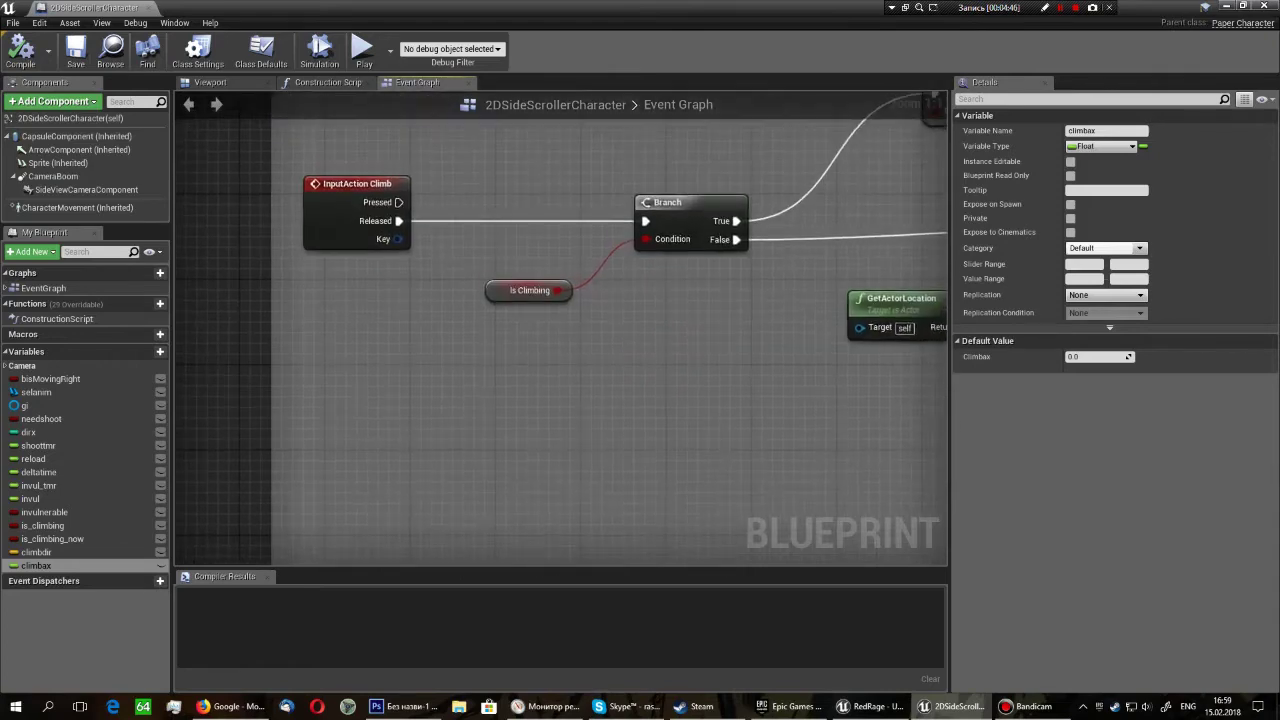
right_click(318, 398)
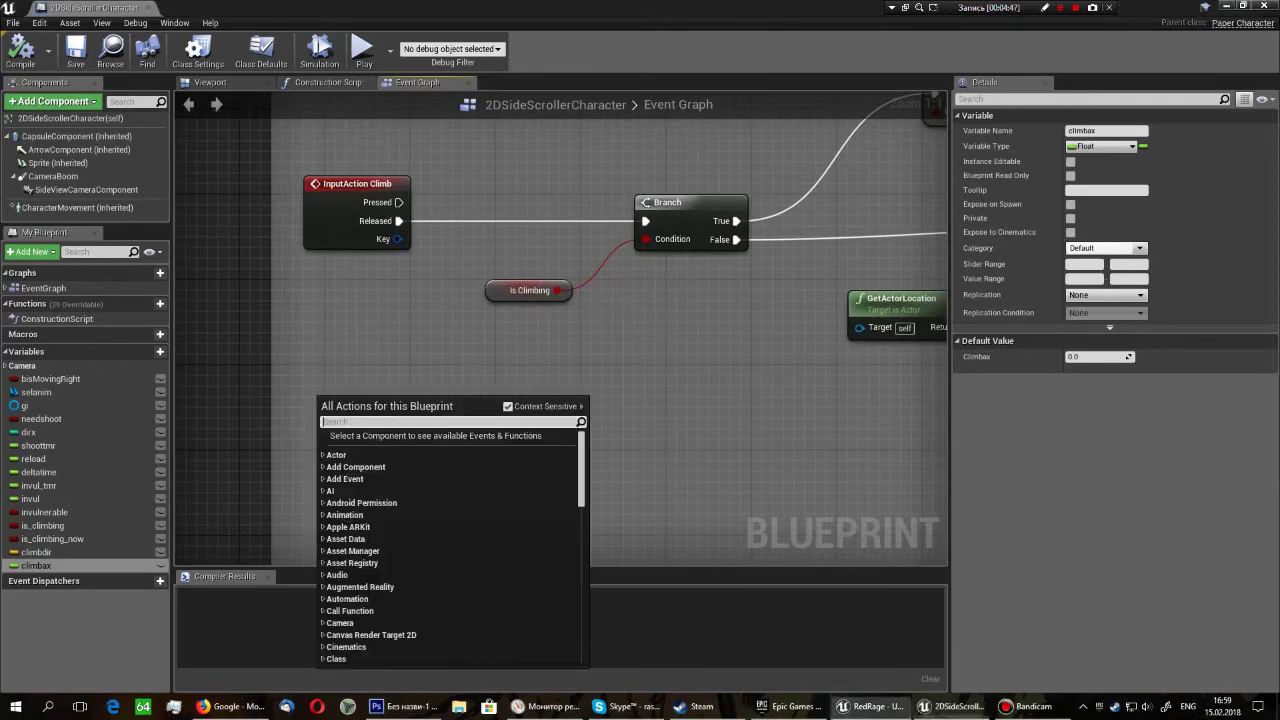
text(inp)
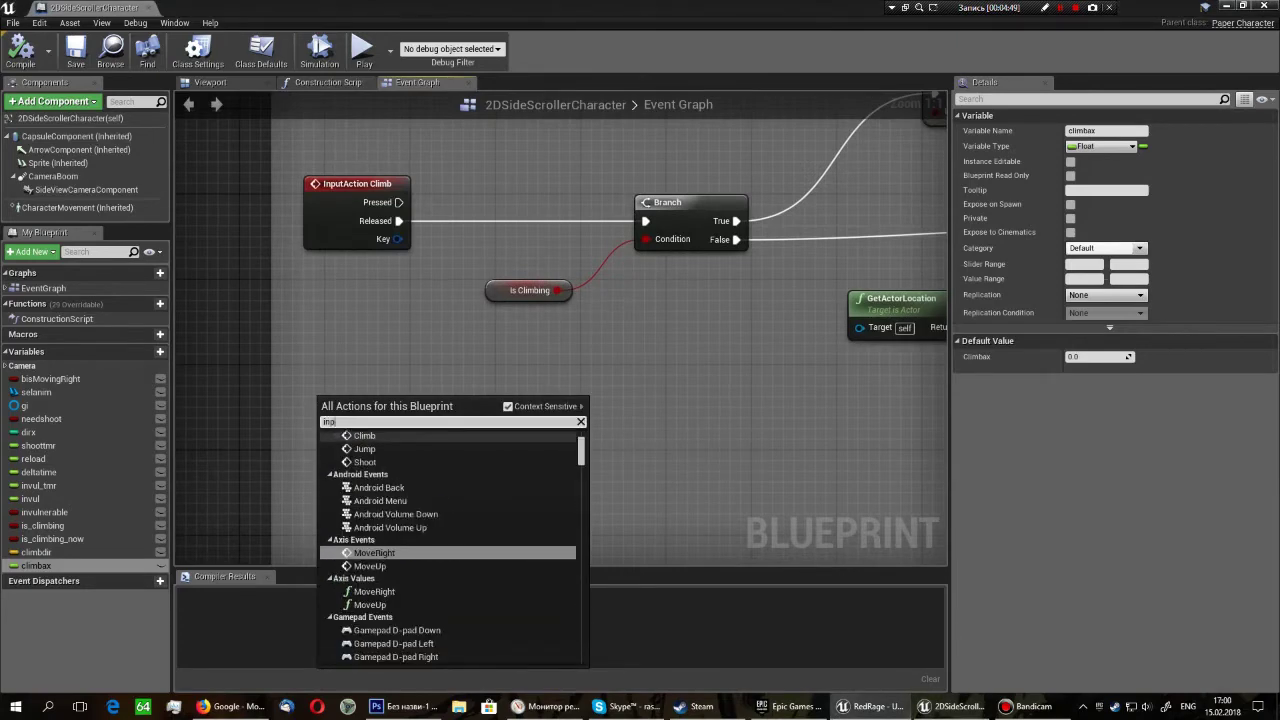
text(ut)
key(ctrl+a)
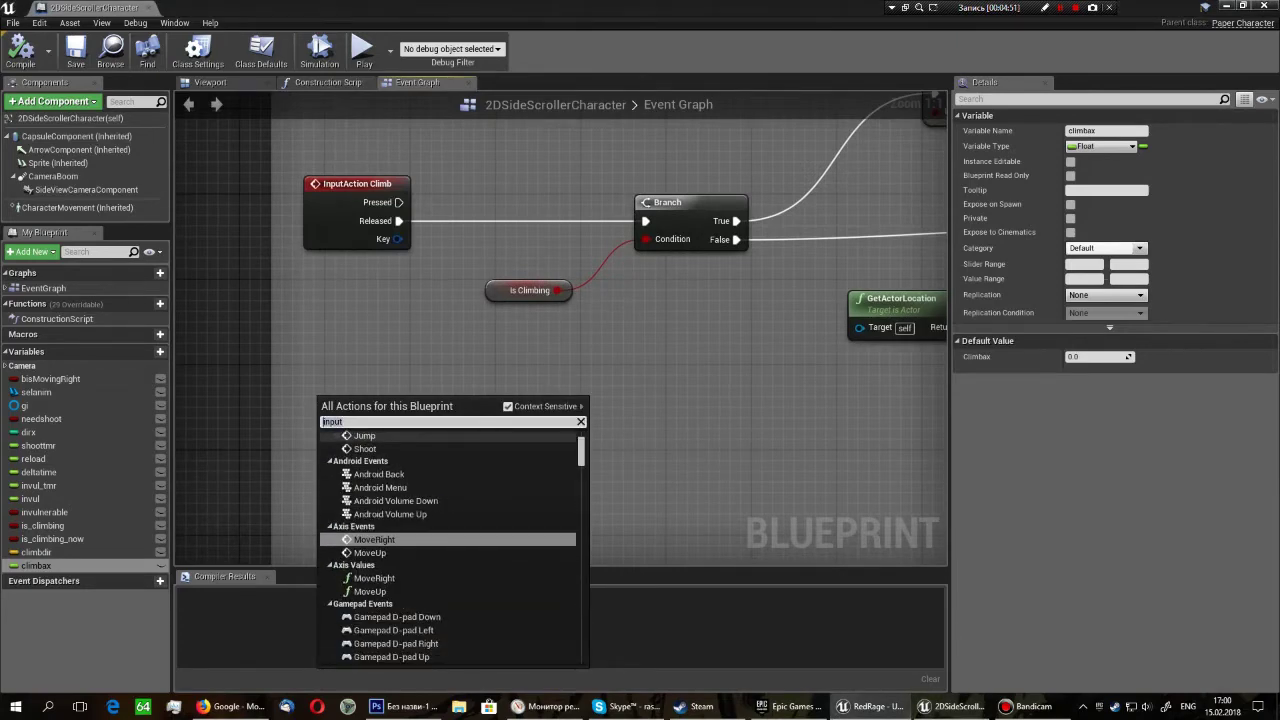
text(clim)
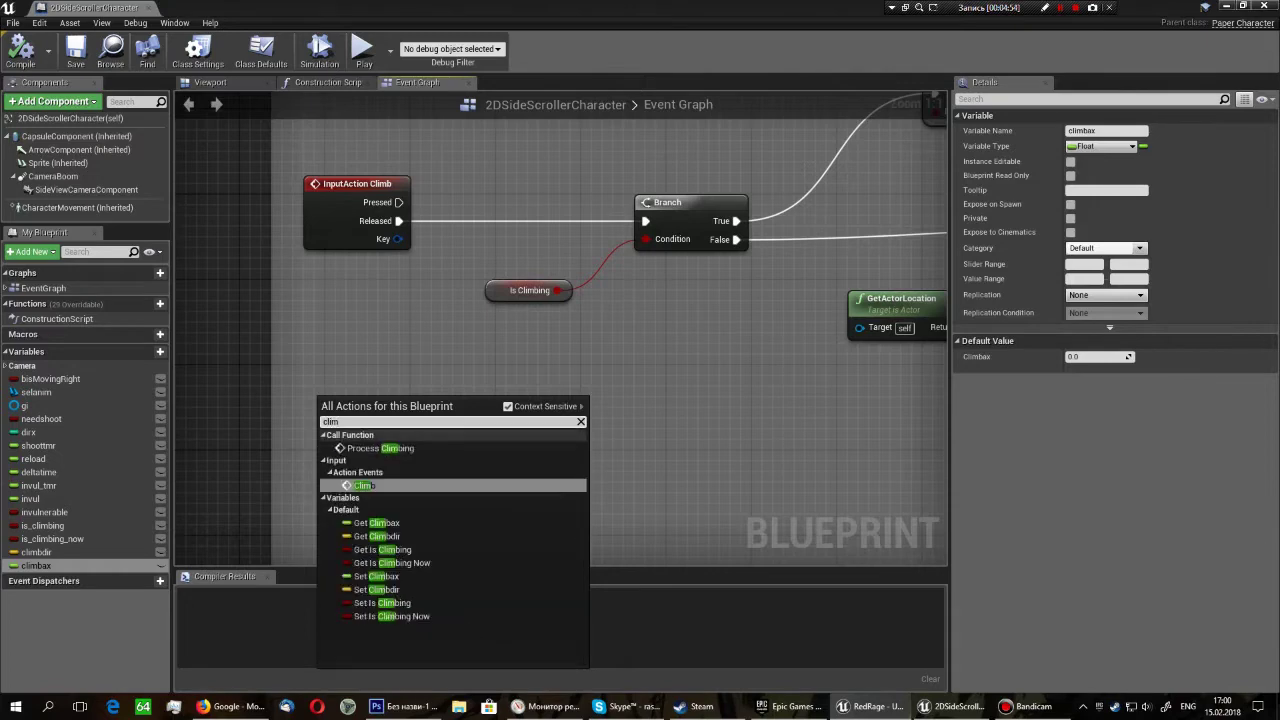
click(363, 485)
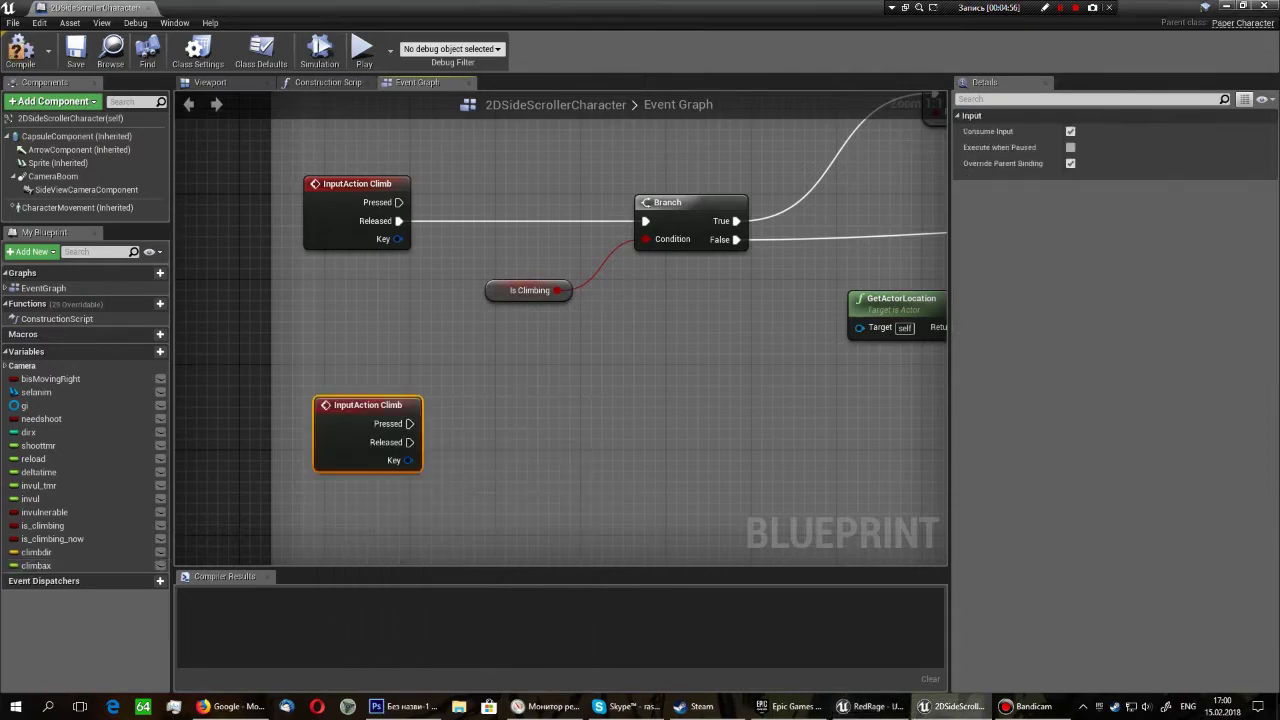
drag(350, 420, 361, 431)
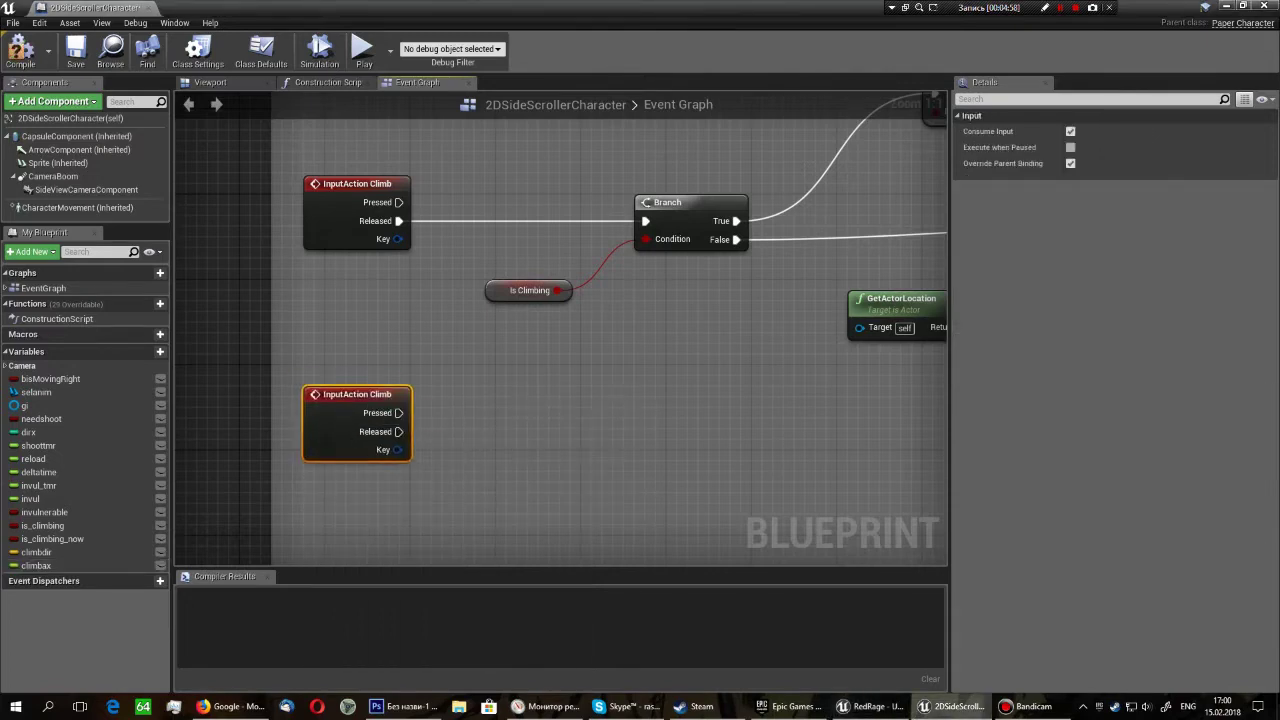
key(Delete)
Move the Is Climbing getter beside the Branch and review the SET and LineTraceByChannel nodes.
right_drag(527, 291, 395, 384)
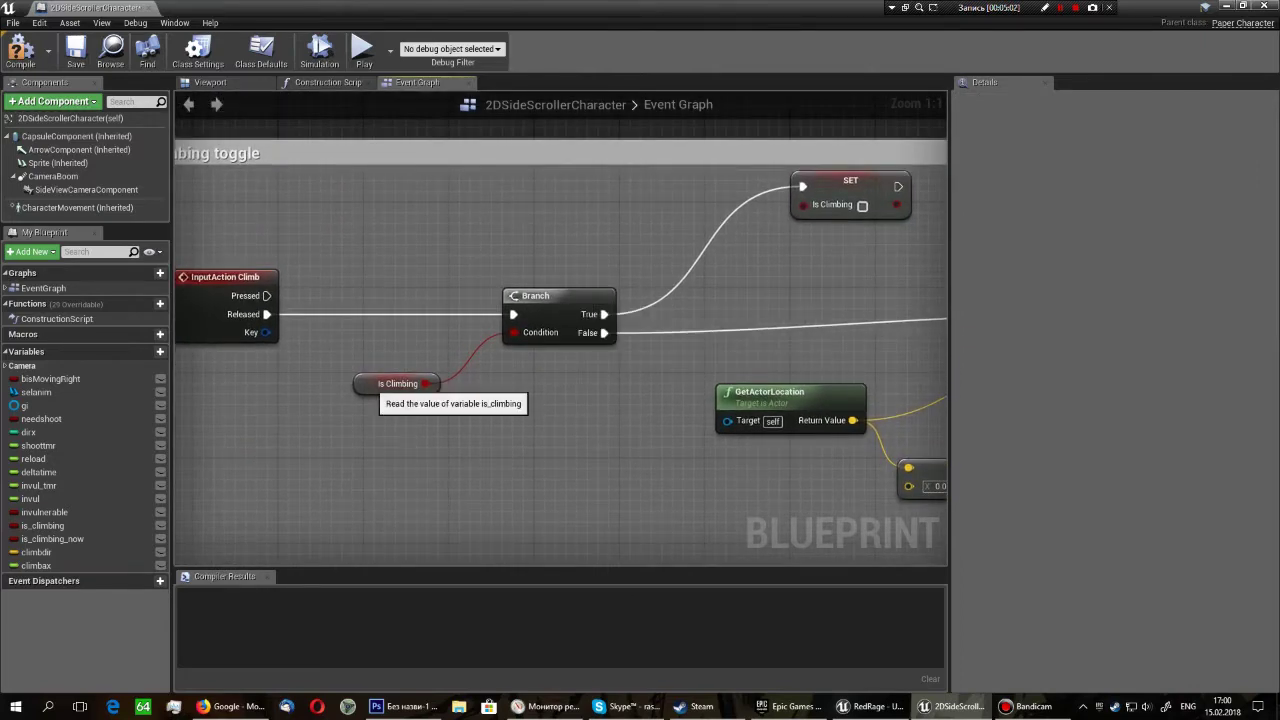
drag(397, 383, 429, 341)
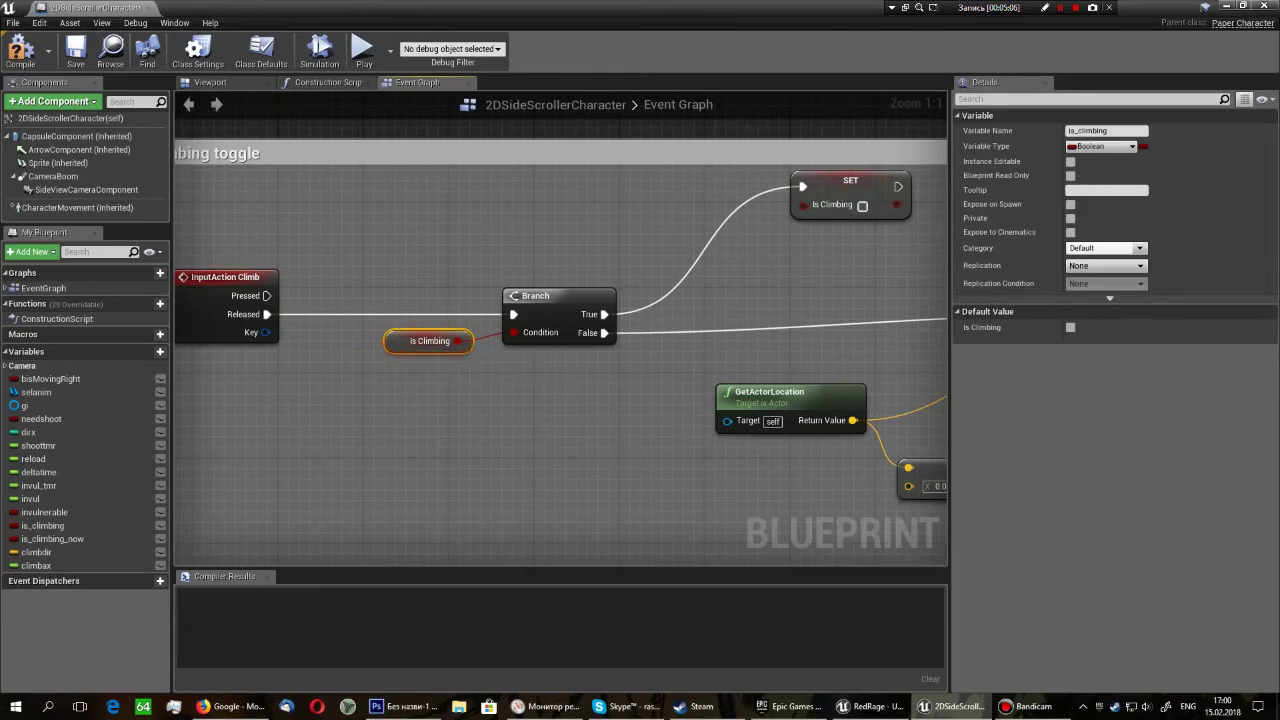
right_drag(641, 295, 434, 358)
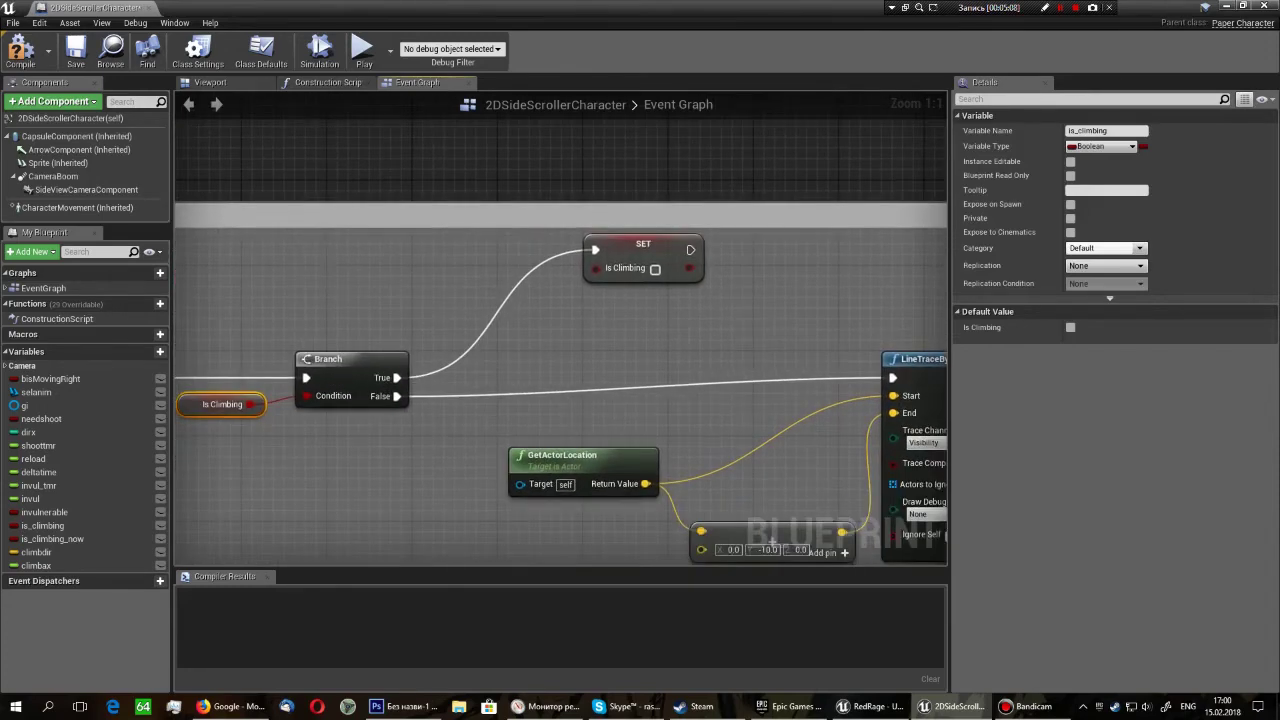
click(600, 245)
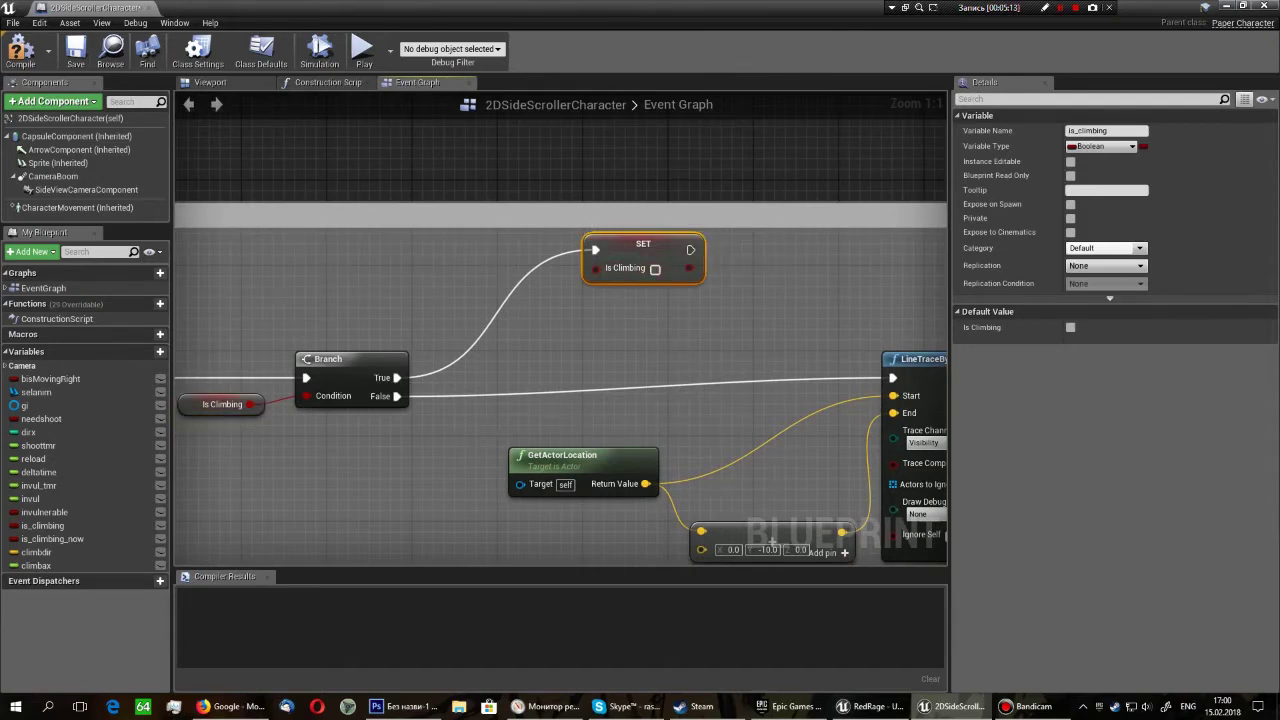
right_drag(530, 379, 614, 340)
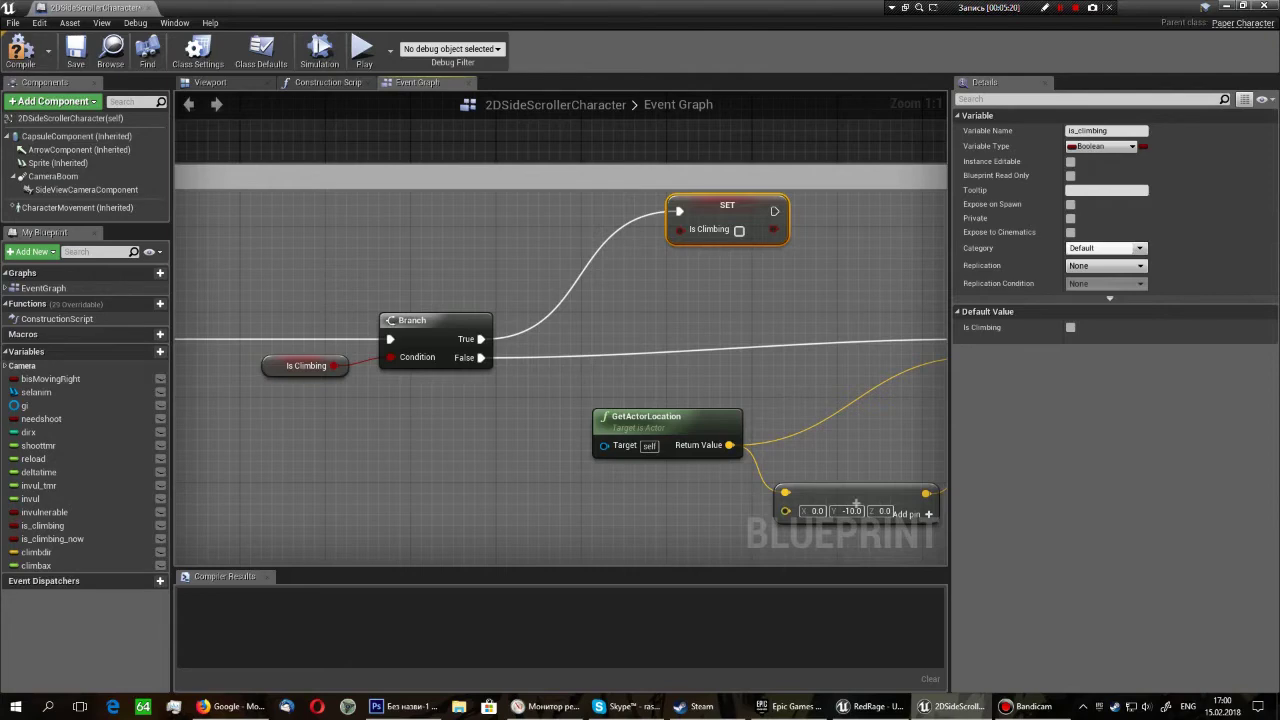
right_drag(856, 505, 545, 452)
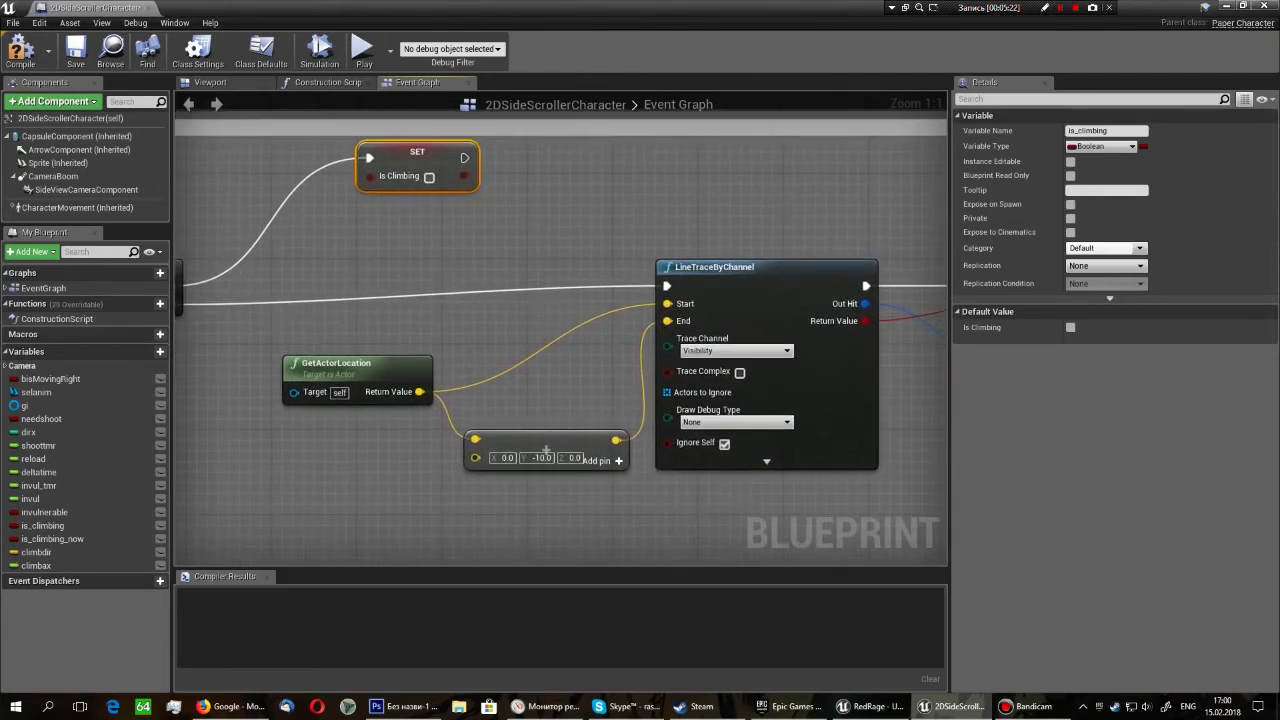
mouse_move(487, 297)
right_down()
mouse_move(669, 297)
mouse_move(437, 303)
mouse_move(714, 289)
mouse_move(379, 290)
mouse_move(409, 279)
right_up()
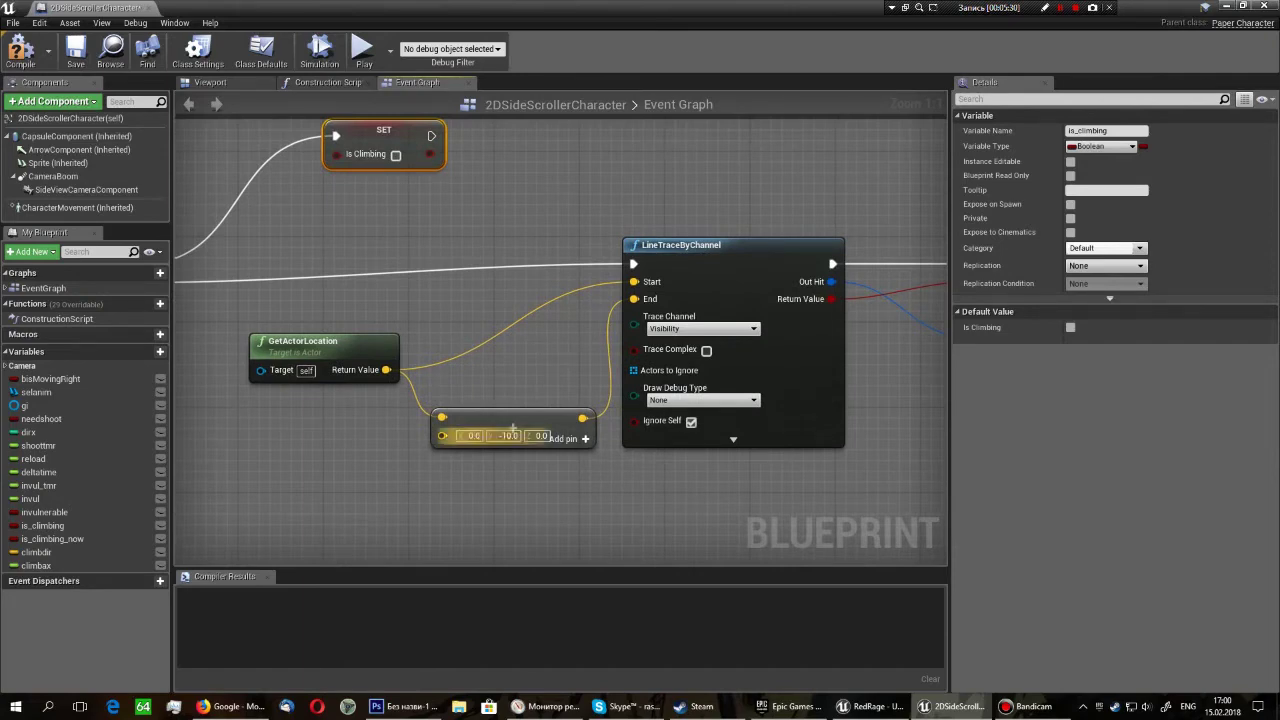
In Photoshop, create a new 400 × 400 pixel document.
mouse_move(395, 706)
click(395, 655)
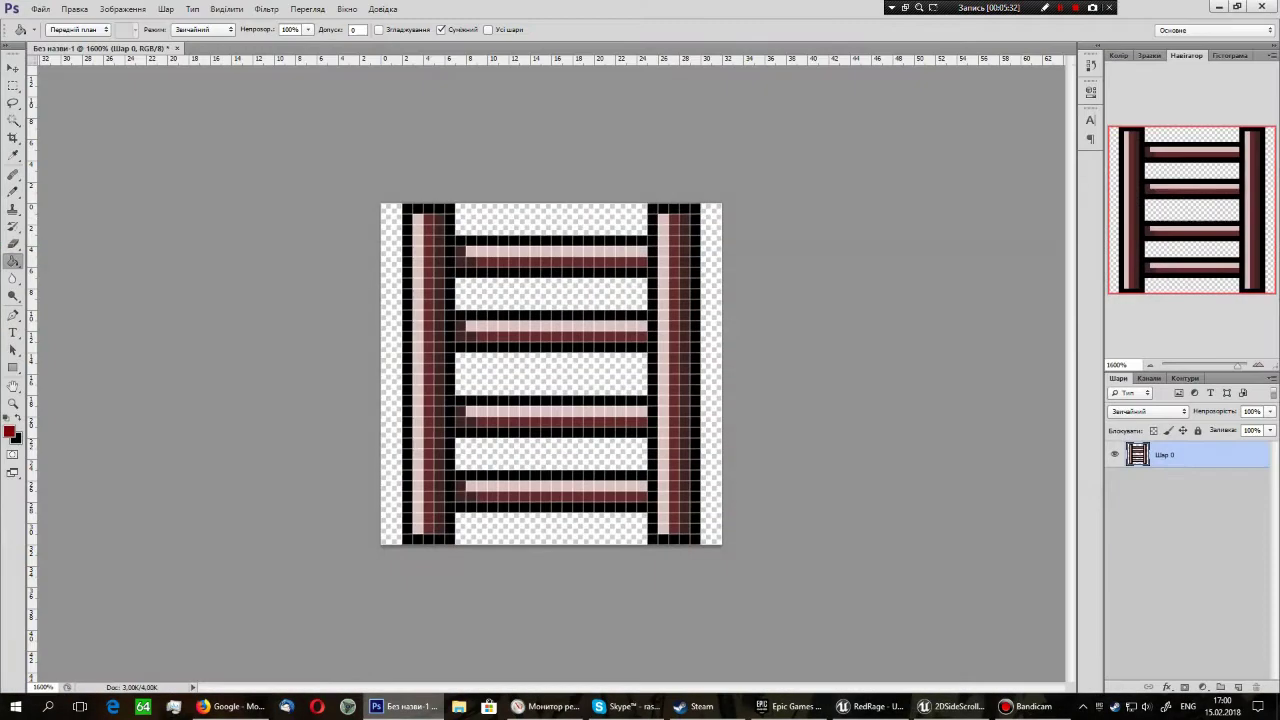
click(40, 8)
click(60, 22)
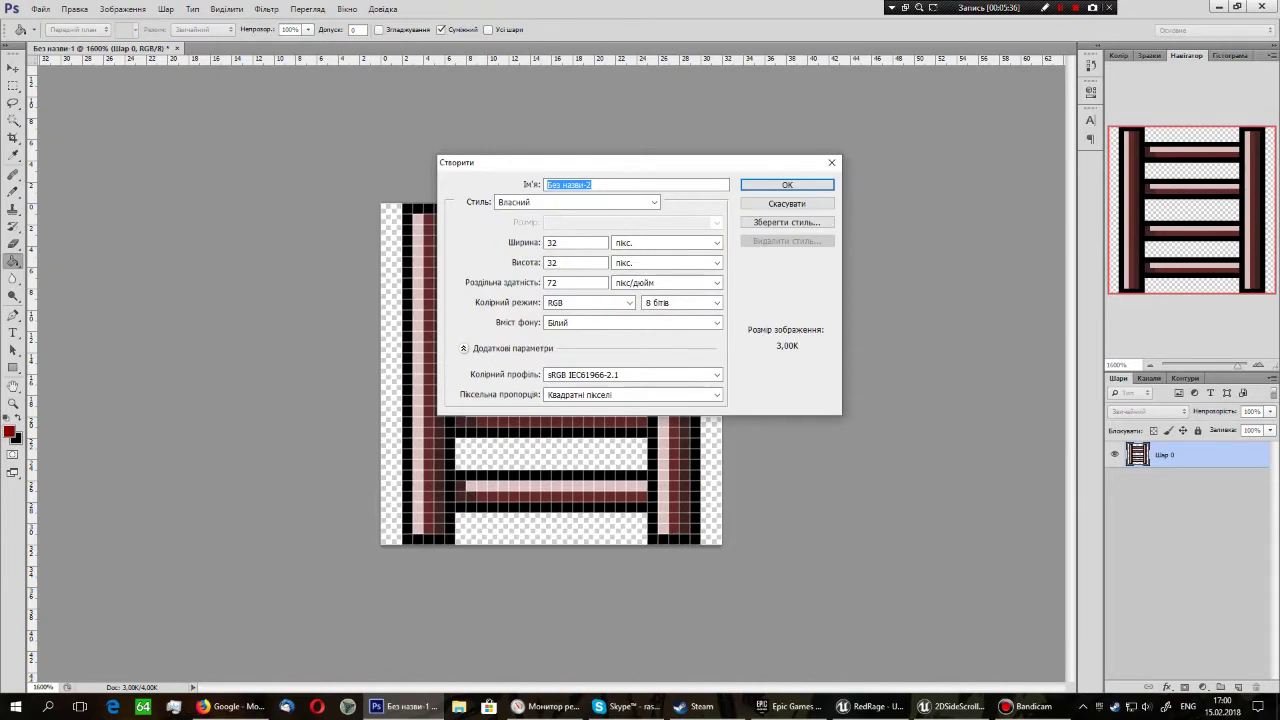
key(Tab)
key(Tab)
text(400)
key(Tab)
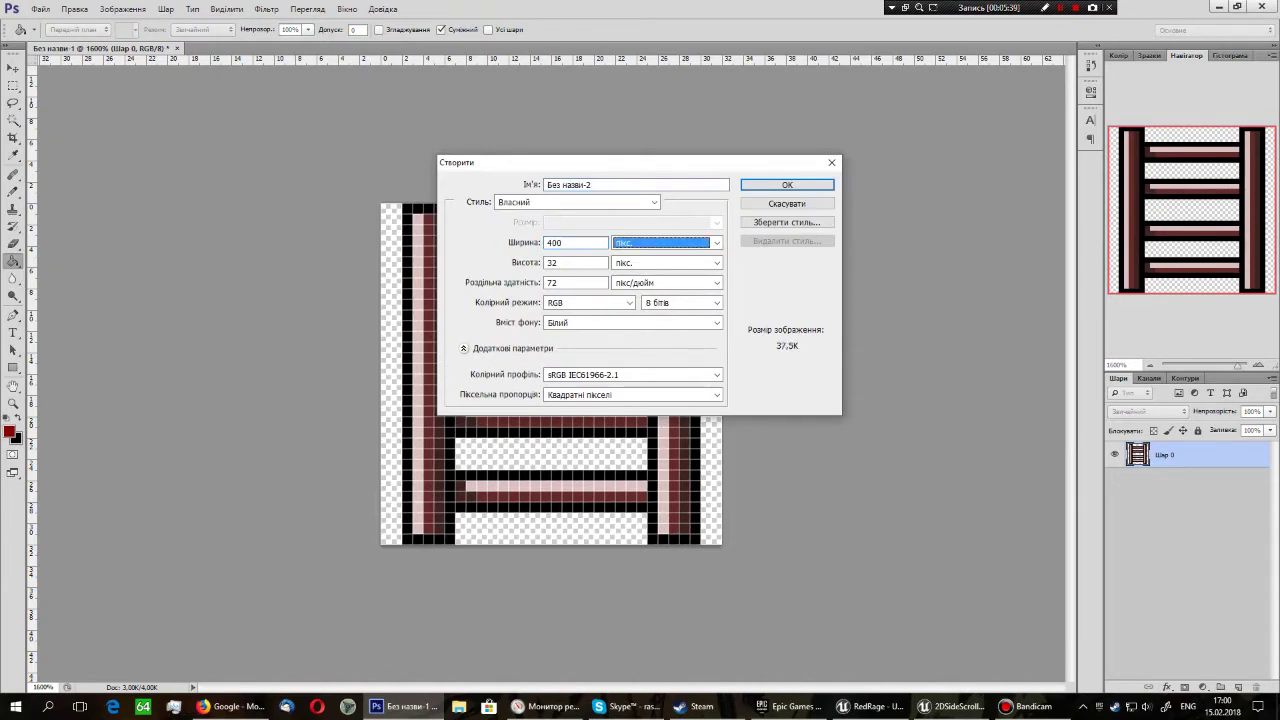
key(Tab)
text(400)
key(Return)
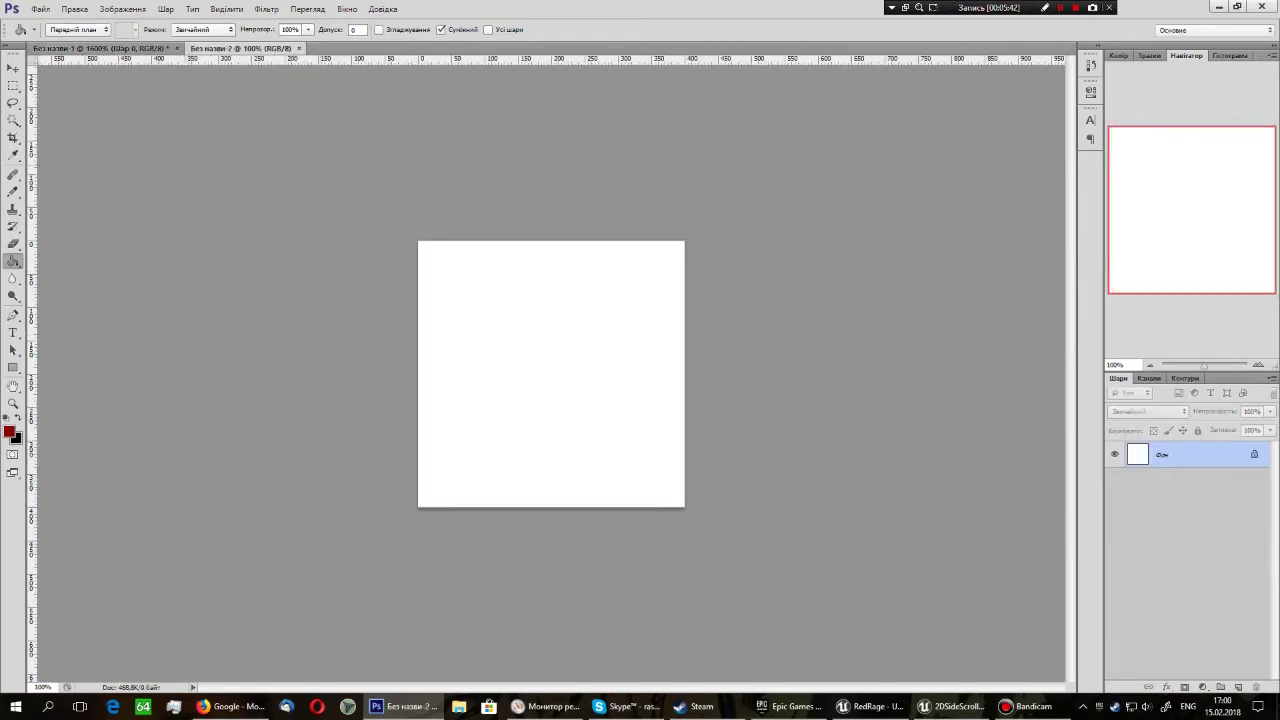
Adjust the canvas zoom and set up the Pencil at size 4.
key(ctrl+plus)
key(ctrl+plus)
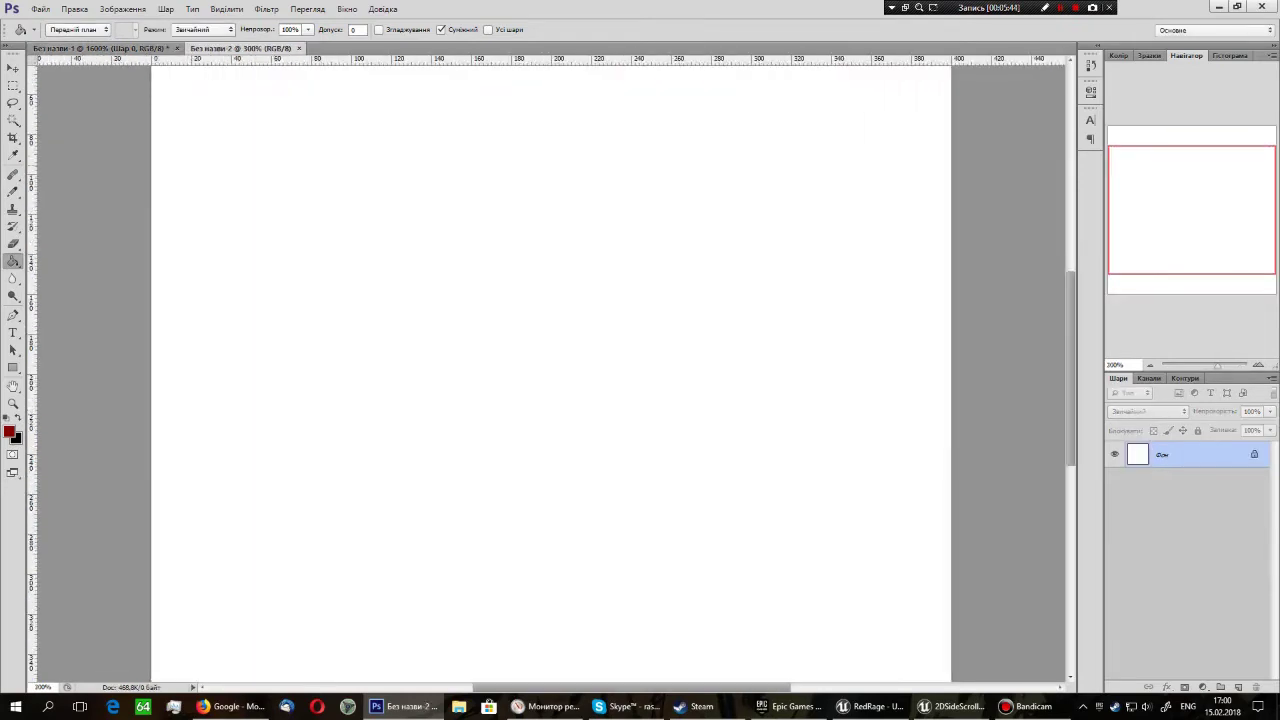
key(ctrl+minus)
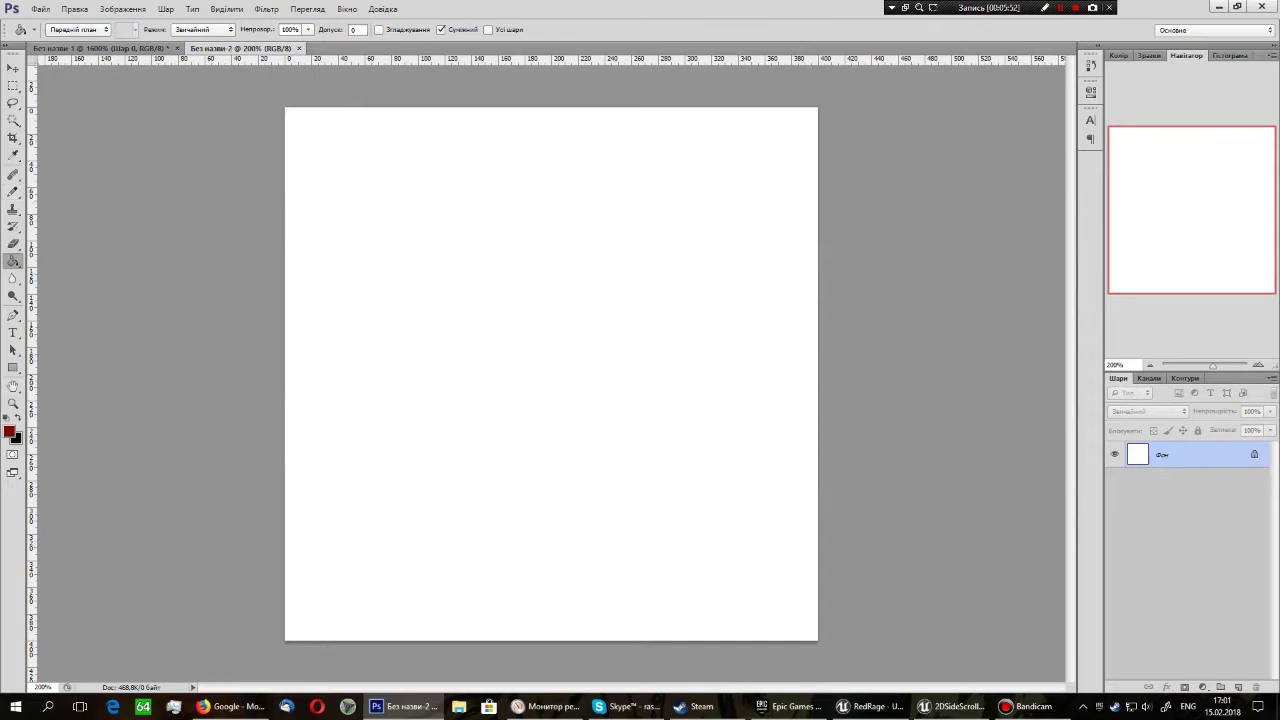
key(b)
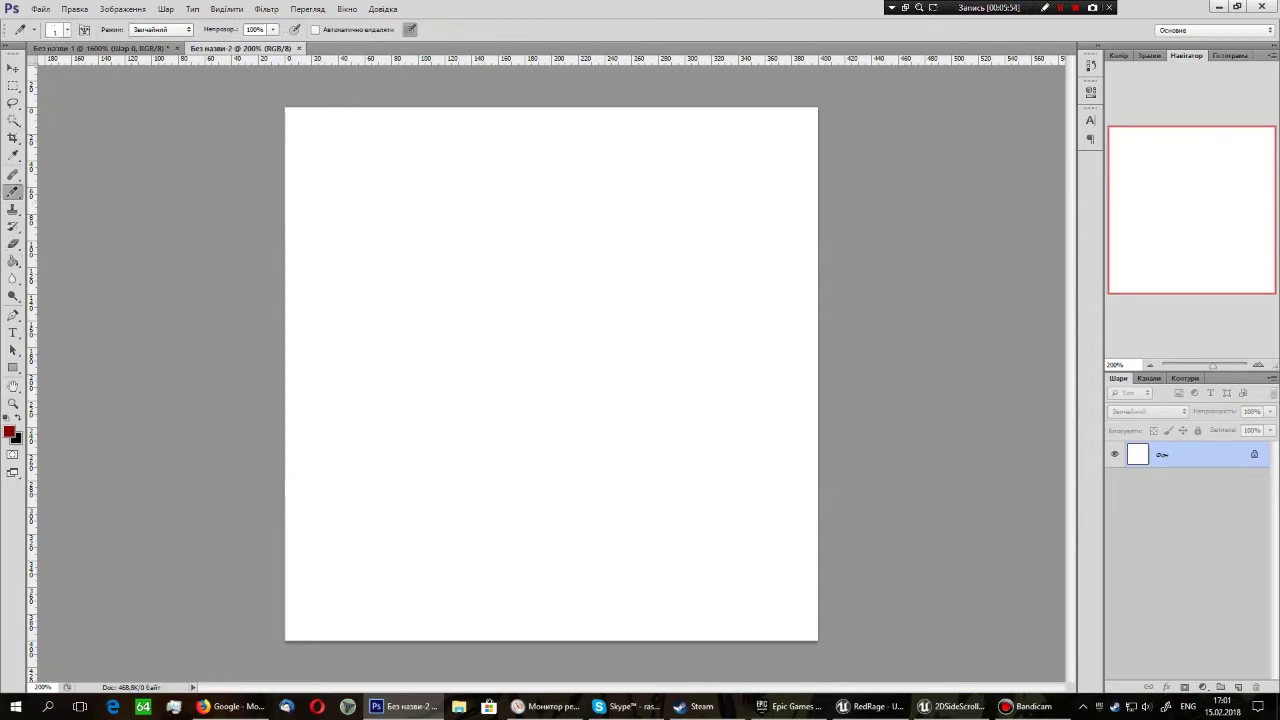
click(60, 29)
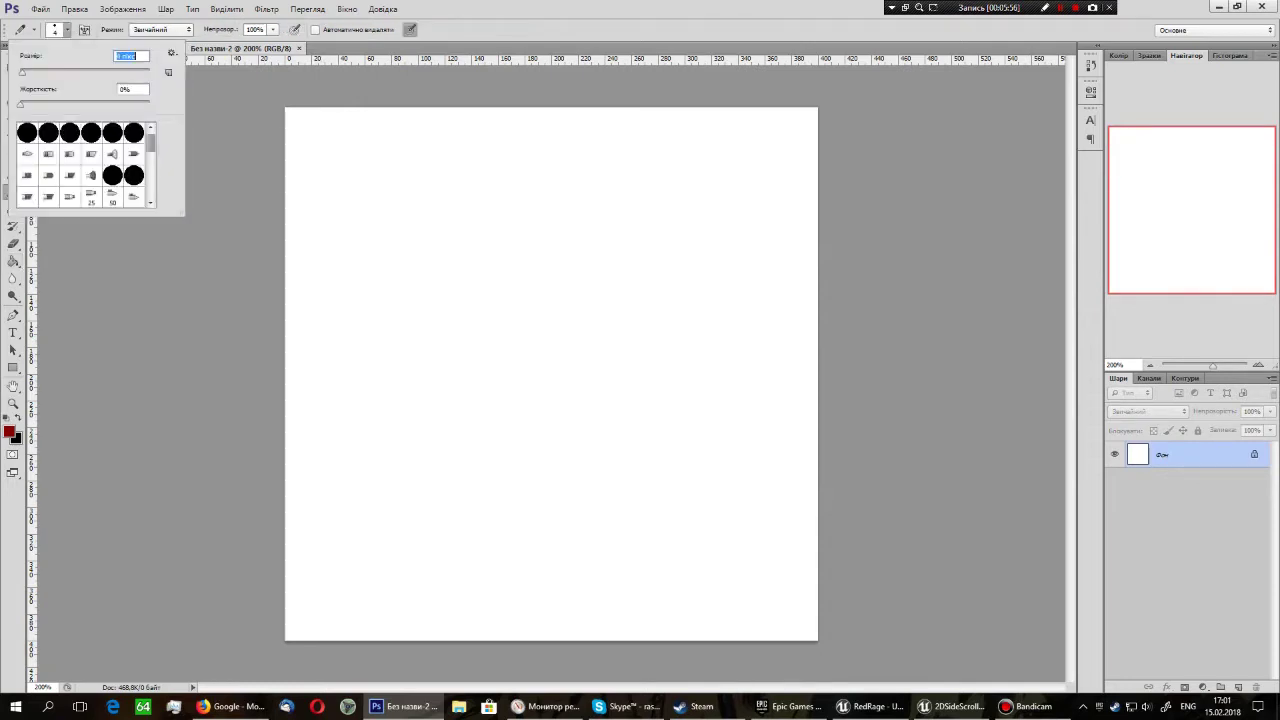
Sketch a ladder with two rails and seven rungs.
drag(366, 172, 348, 560)
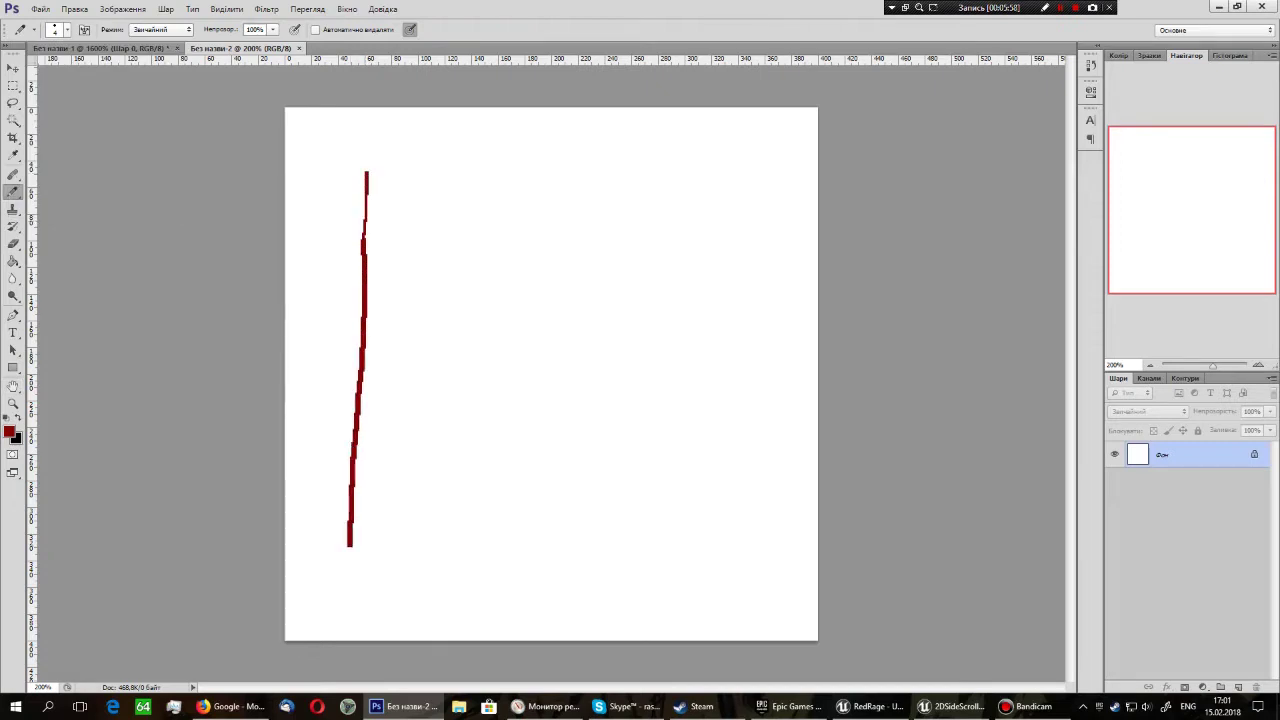
drag(451, 166, 426, 543)
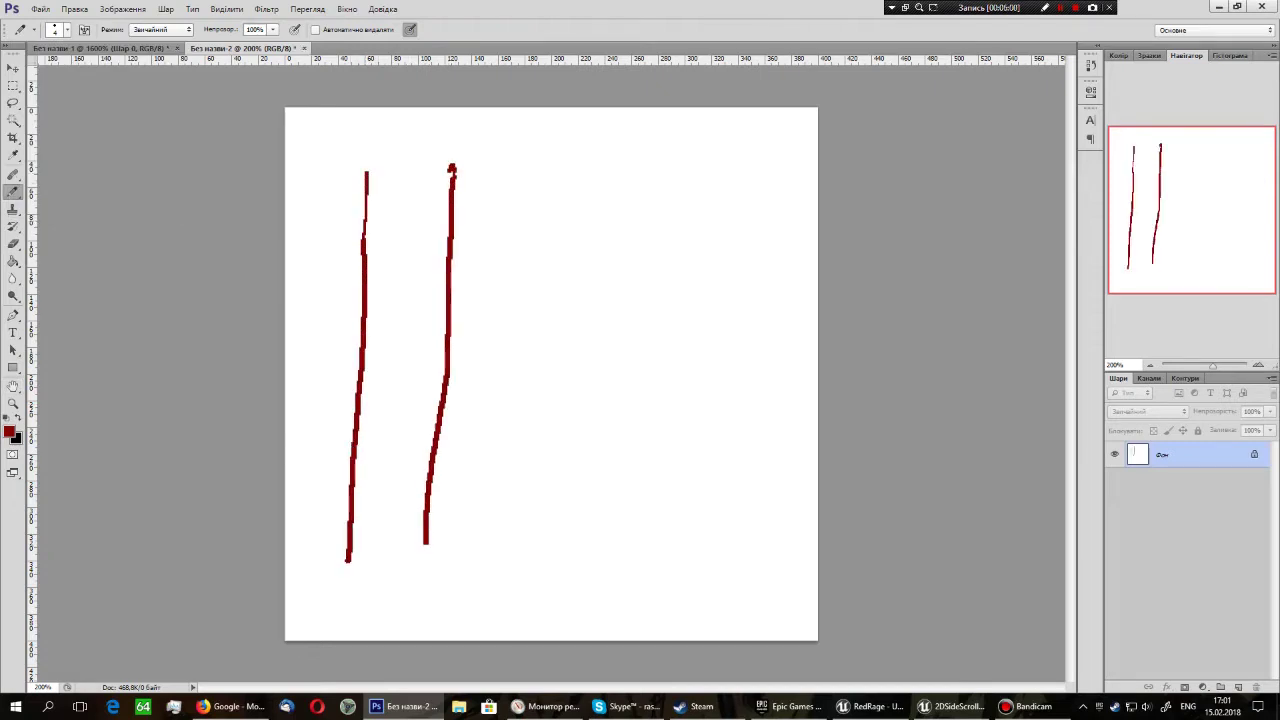
drag(364, 218, 462, 174)
drag(366, 272, 444, 231)
drag(364, 320, 444, 279)
drag(362, 372, 437, 327)
drag(358, 430, 436, 379)
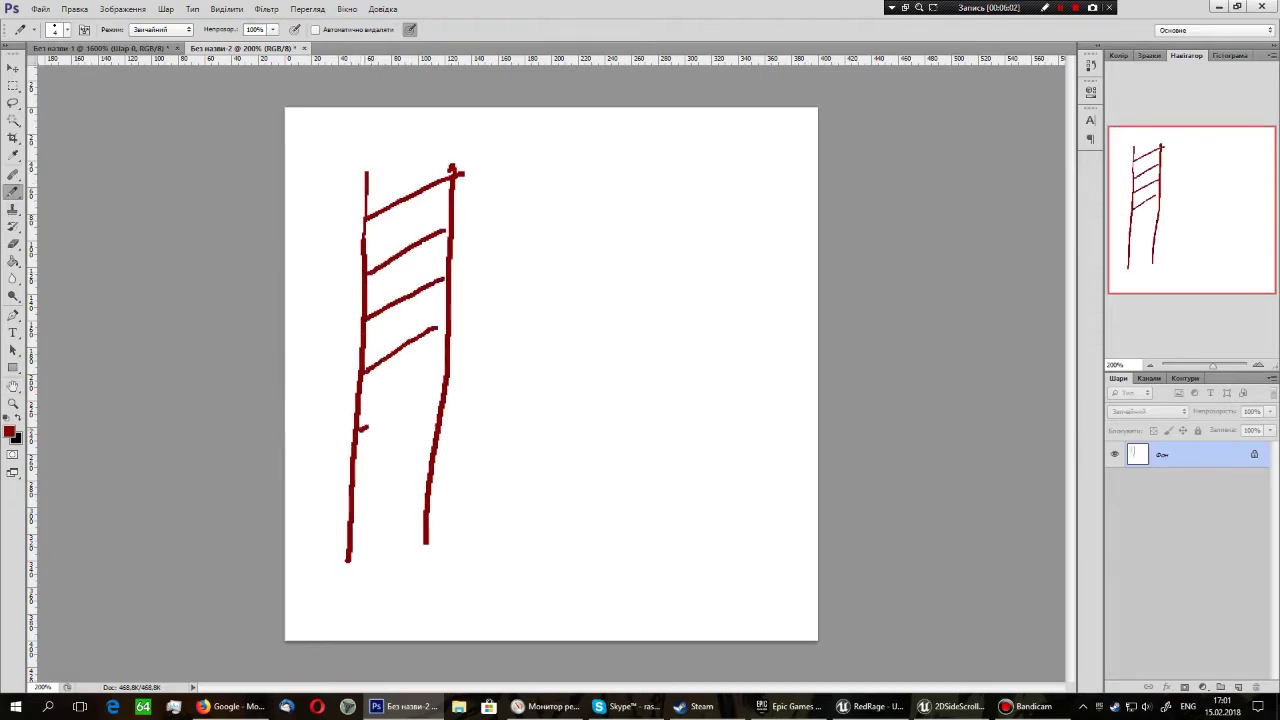
drag(354, 480, 410, 443)
drag(350, 535, 406, 497)
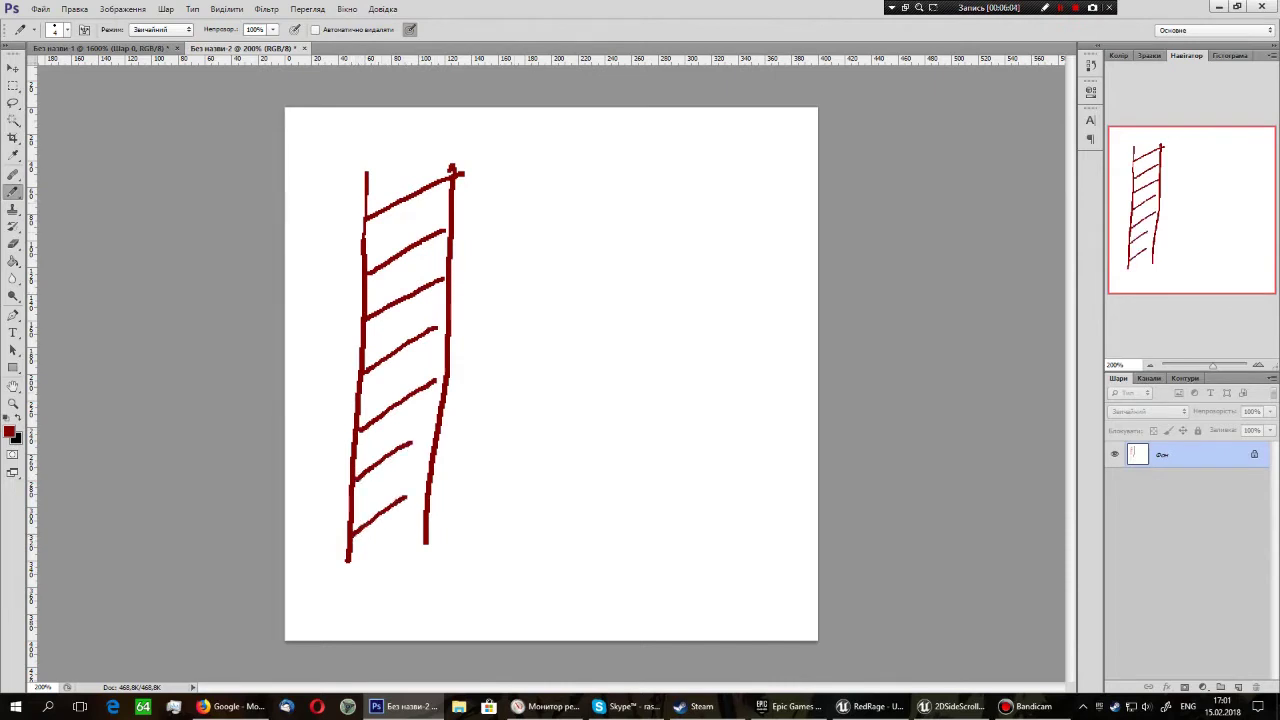
Erase the stray strokes beside the ladder with a size-30 eraser, resetting colour to black.
drag(335, 152, 337, 373)
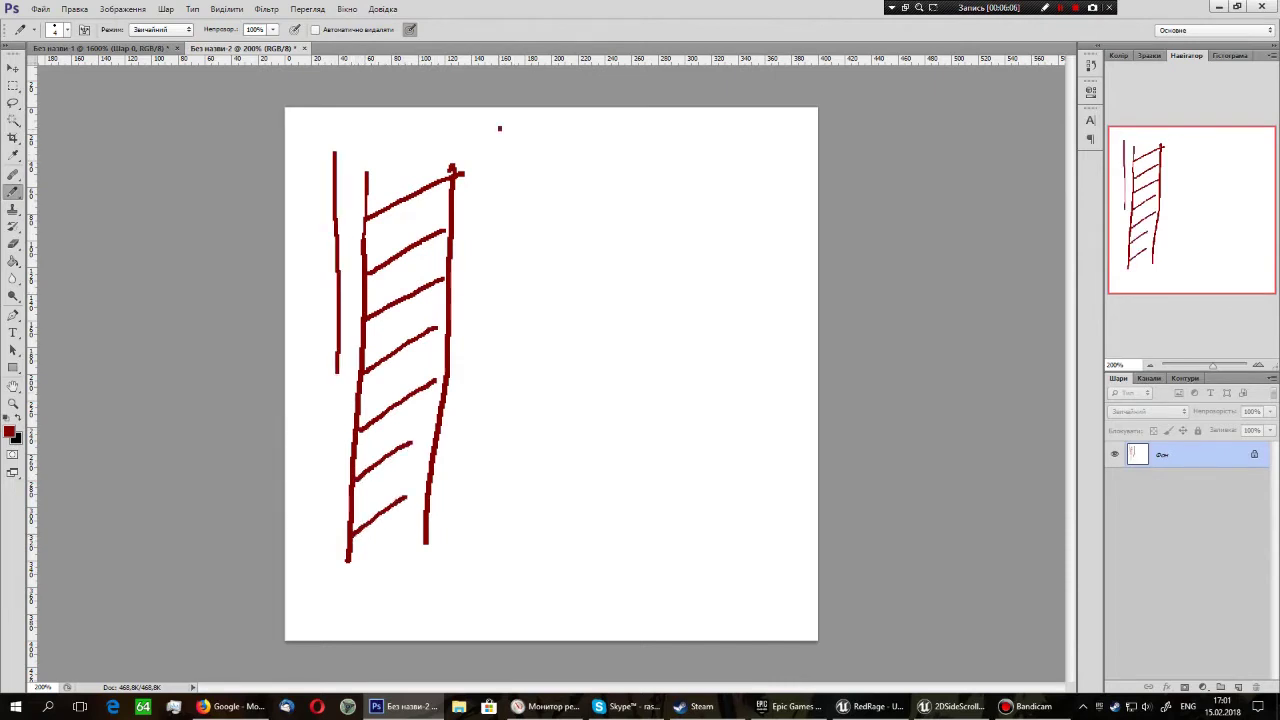
drag(500, 128, 486, 261)
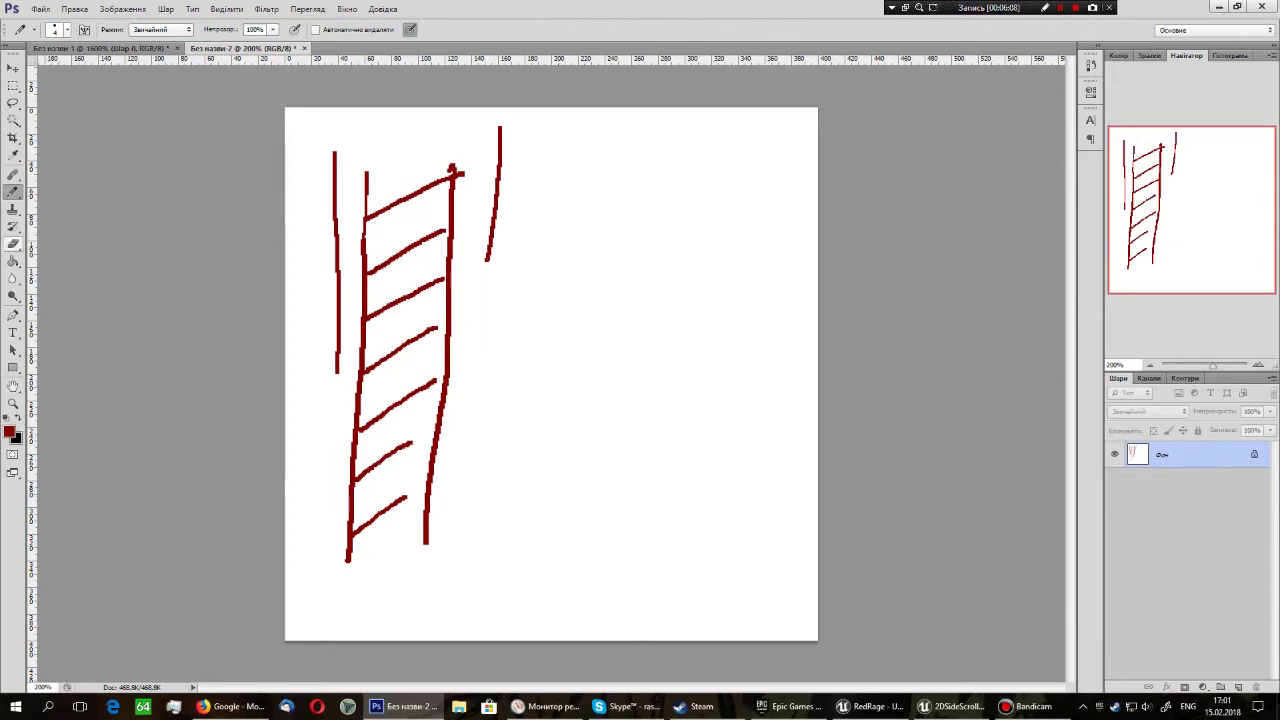
click(13, 243)
click(60, 29)
double_click(91, 132)
mouse_move(507, 110)
mouse_down()
mouse_move(490, 282)
mouse_move(500, 126)
mouse_up()
key(ctrl+z)
key(d)
drag(335, 150, 338, 372)
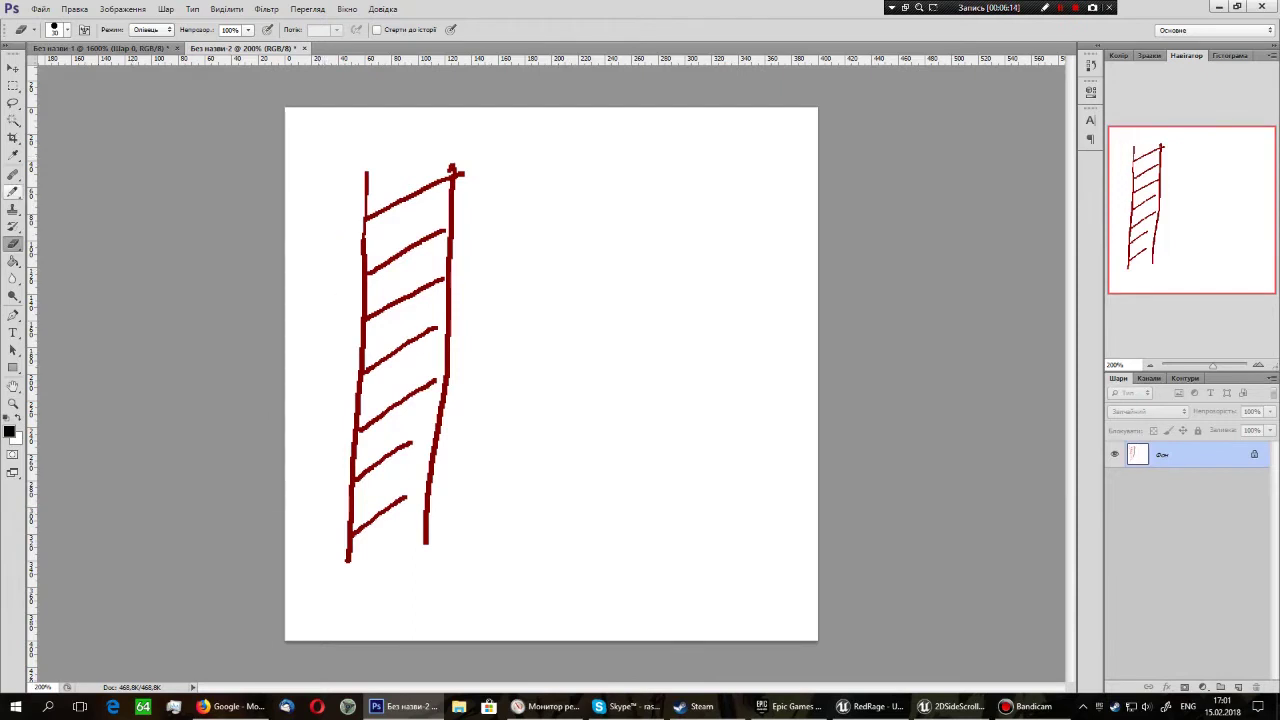
With the Pencil, draw a circle right of the ladder and outline the ladder.
key(b)
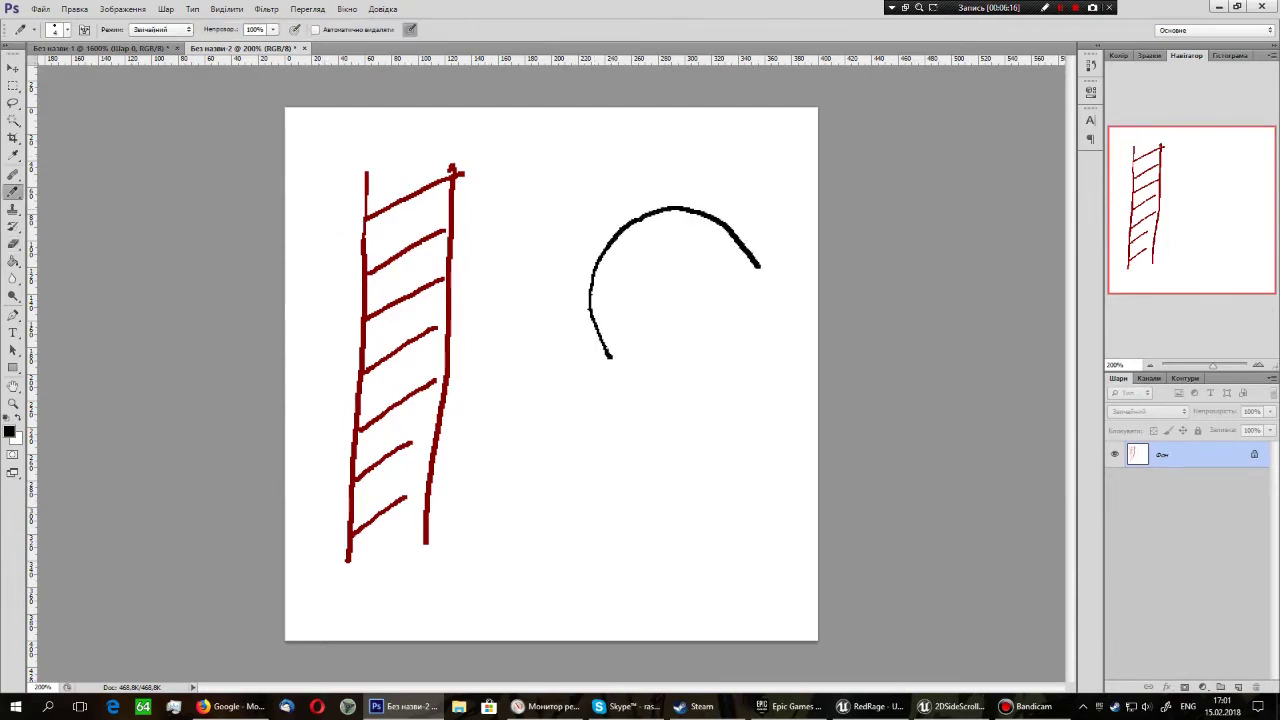
mouse_move(610, 357)
mouse_down()
mouse_move(624, 264)
mouse_move(610, 355)
mouse_move(736, 232)
mouse_move(604, 312)
mouse_up()
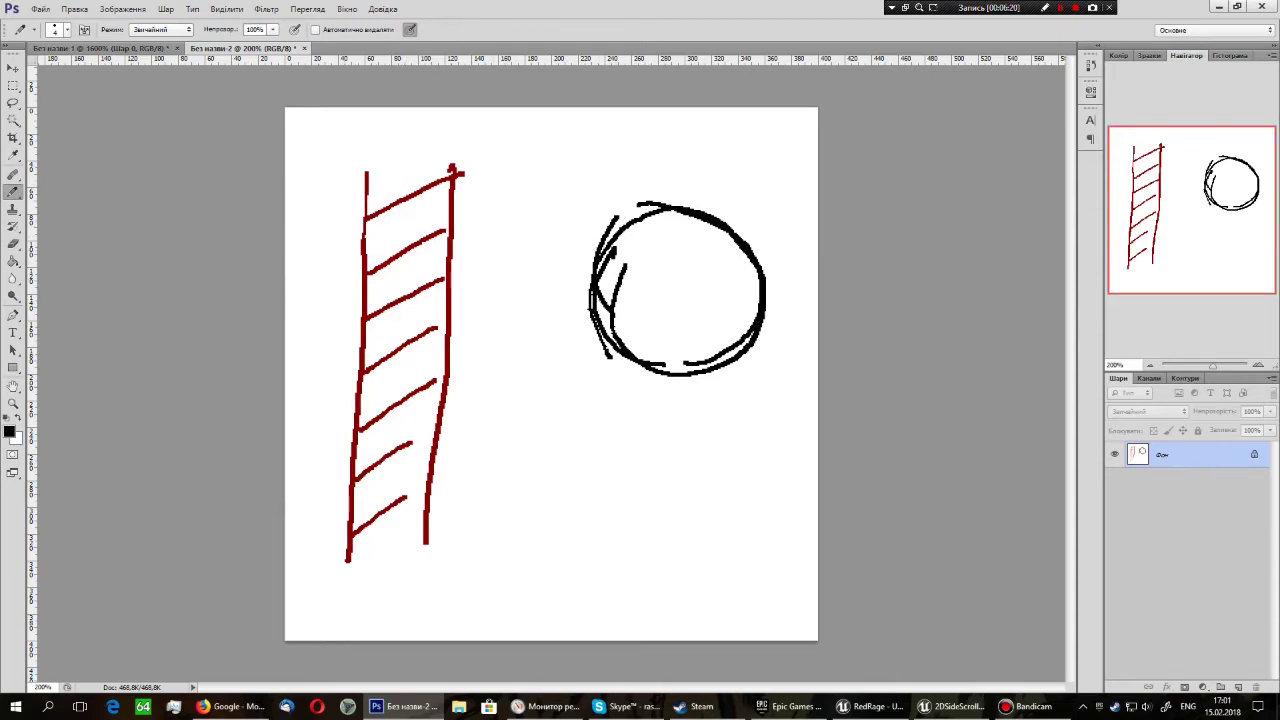
drag(348, 147, 446, 550)
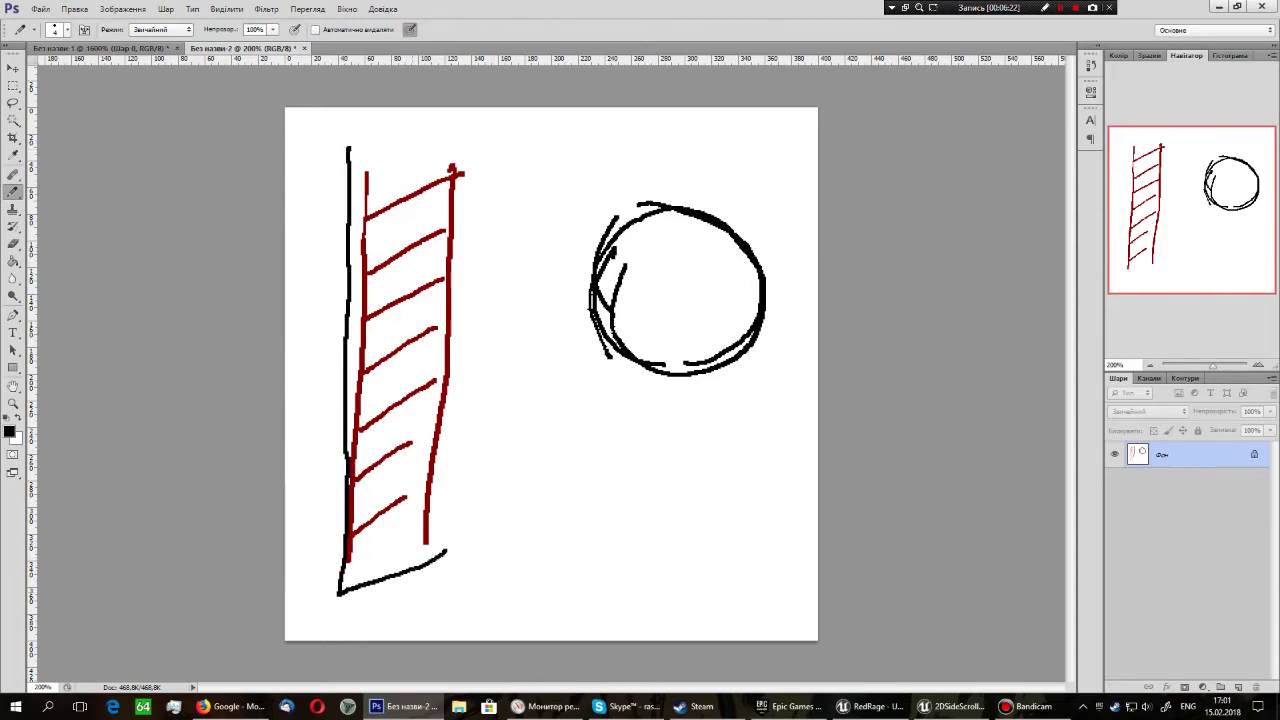
mouse_move(348, 148)
mouse_down()
mouse_move(474, 112)
mouse_move(446, 548)
mouse_up()
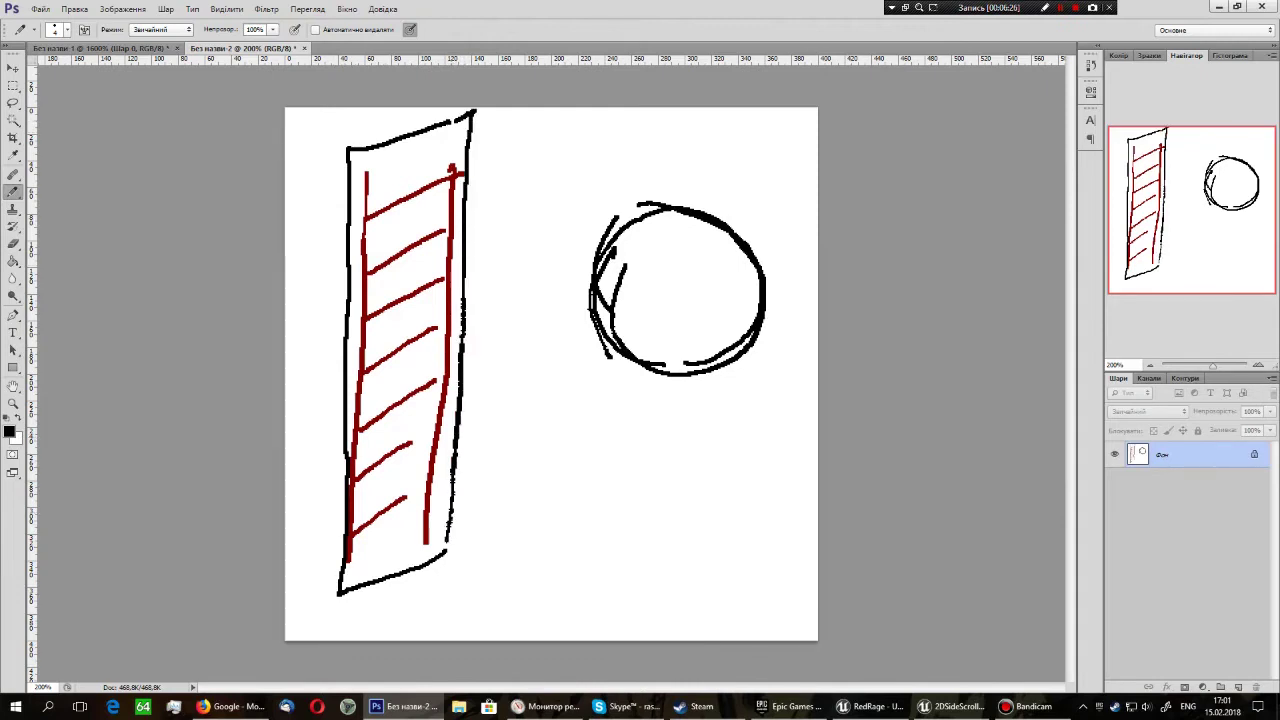
mouse_move(344, 436)
mouse_down()
mouse_move(340, 552)
mouse_move(356, 600)
mouse_move(446, 548)
mouse_up()
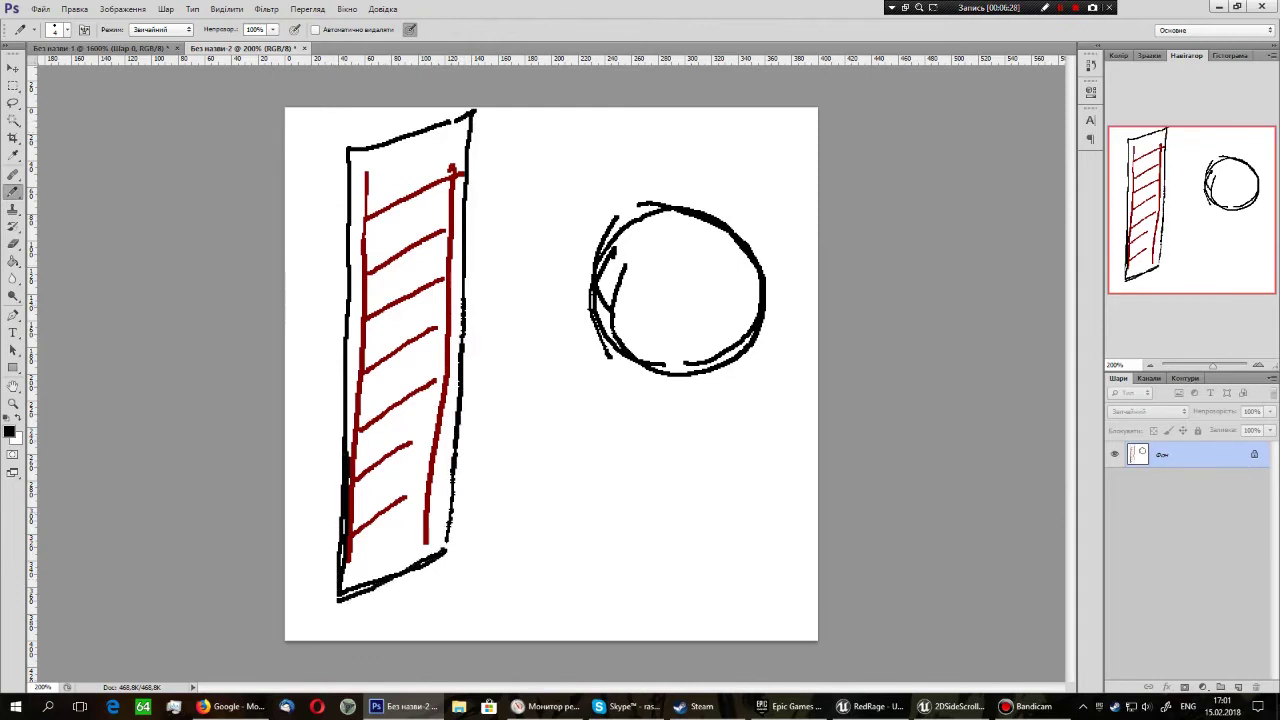
Draw a line from the circle across the ladder and mark it with a circled X.
mouse_move(660, 301)
mouse_down()
mouse_move(656, 277)
mouse_move(694, 298)
mouse_move(668, 304)
mouse_move(688, 284)
mouse_move(309, 290)
mouse_move(296, 276)
mouse_move(297, 312)
mouse_up()
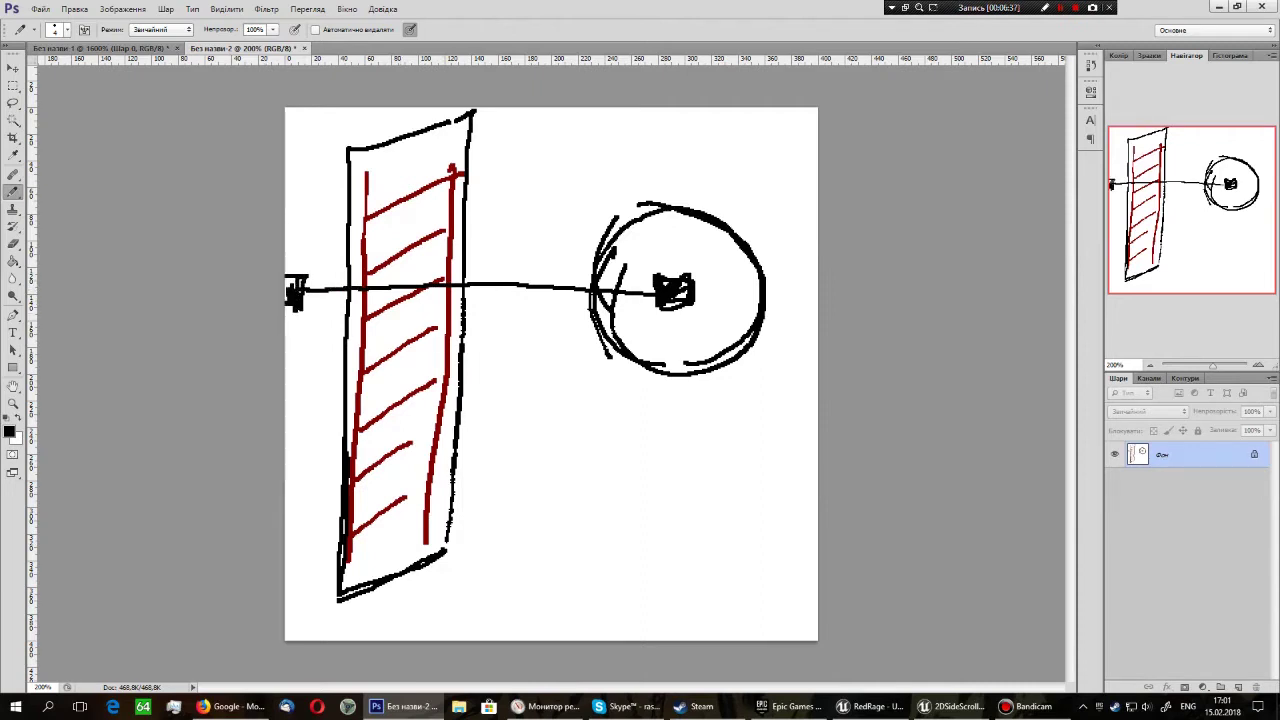
drag(404, 270, 442, 302)
drag(438, 286, 412, 310)
drag(425, 245, 440, 335)
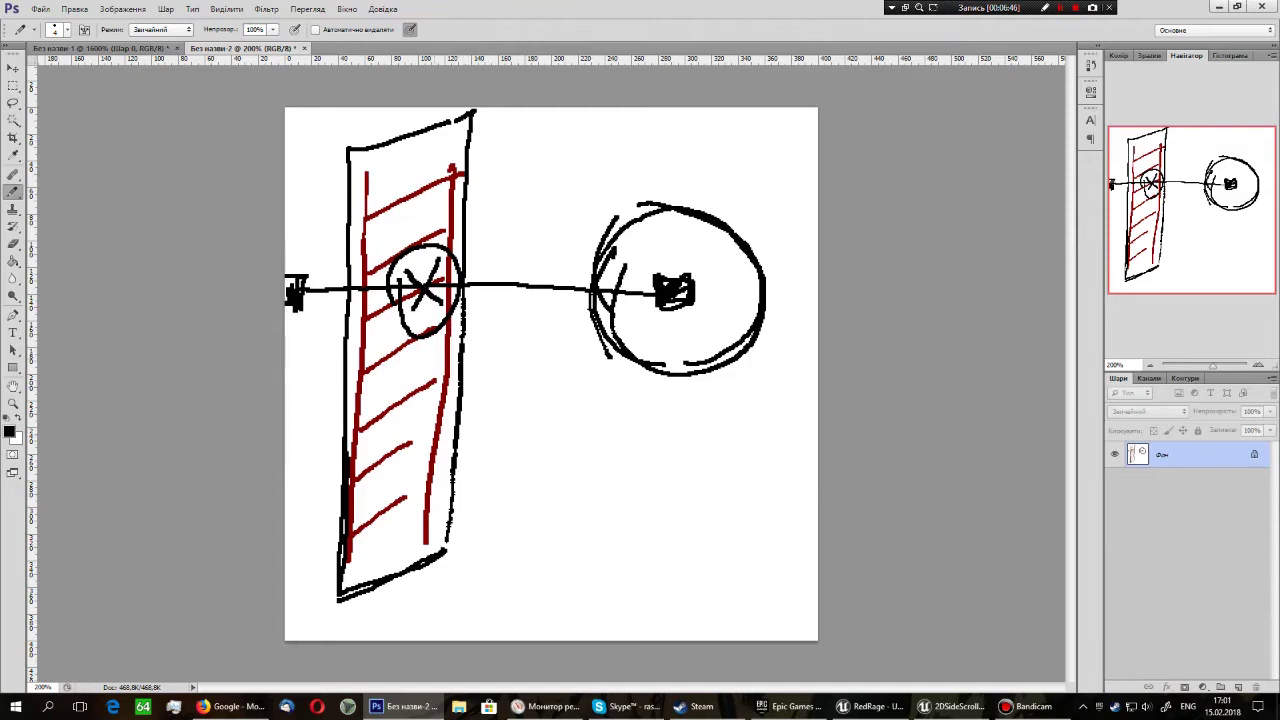
Handwrite the 'ladder' label beside the sketch, glancing at Unreal before returning.
mouse_move(495, 409)
mouse_down()
mouse_move(498, 478)
mouse_move(594, 470)
mouse_up()
mouse_move(598, 440)
mouse_down()
mouse_move(626, 440)
mouse_move(642, 472)
mouse_up()
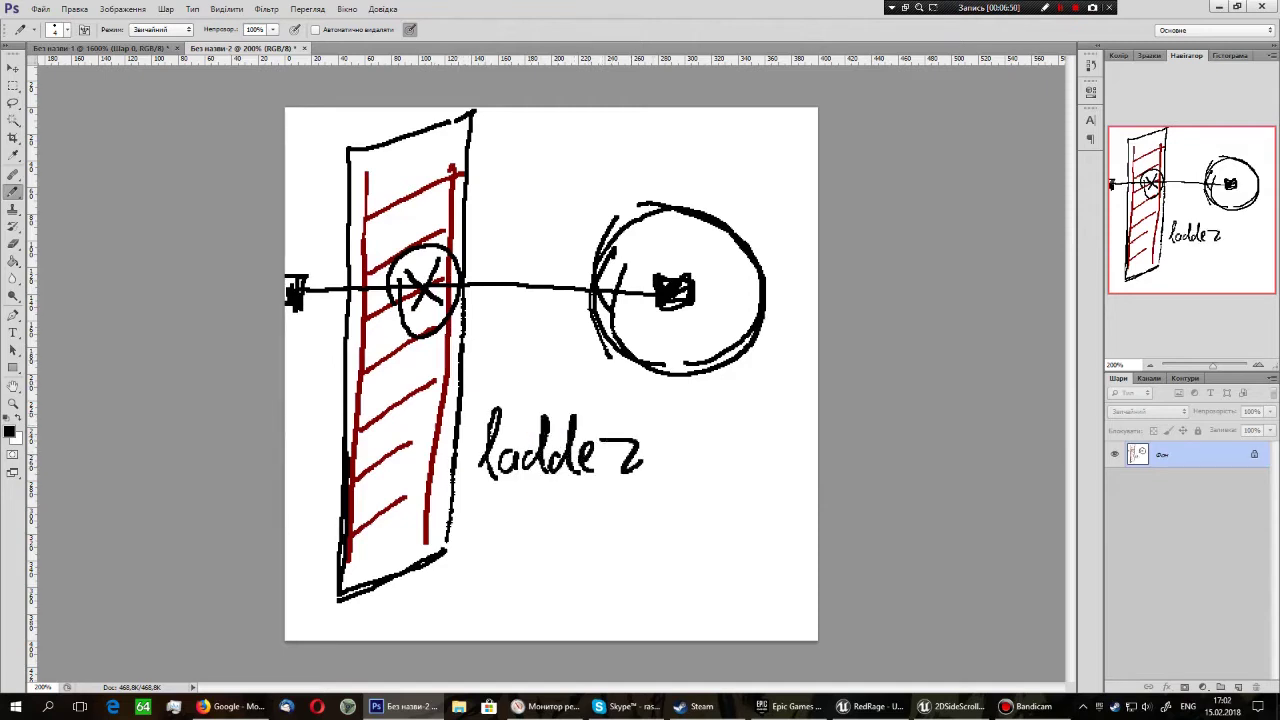
drag(678, 426, 681, 470)
drag(670, 440, 721, 440)
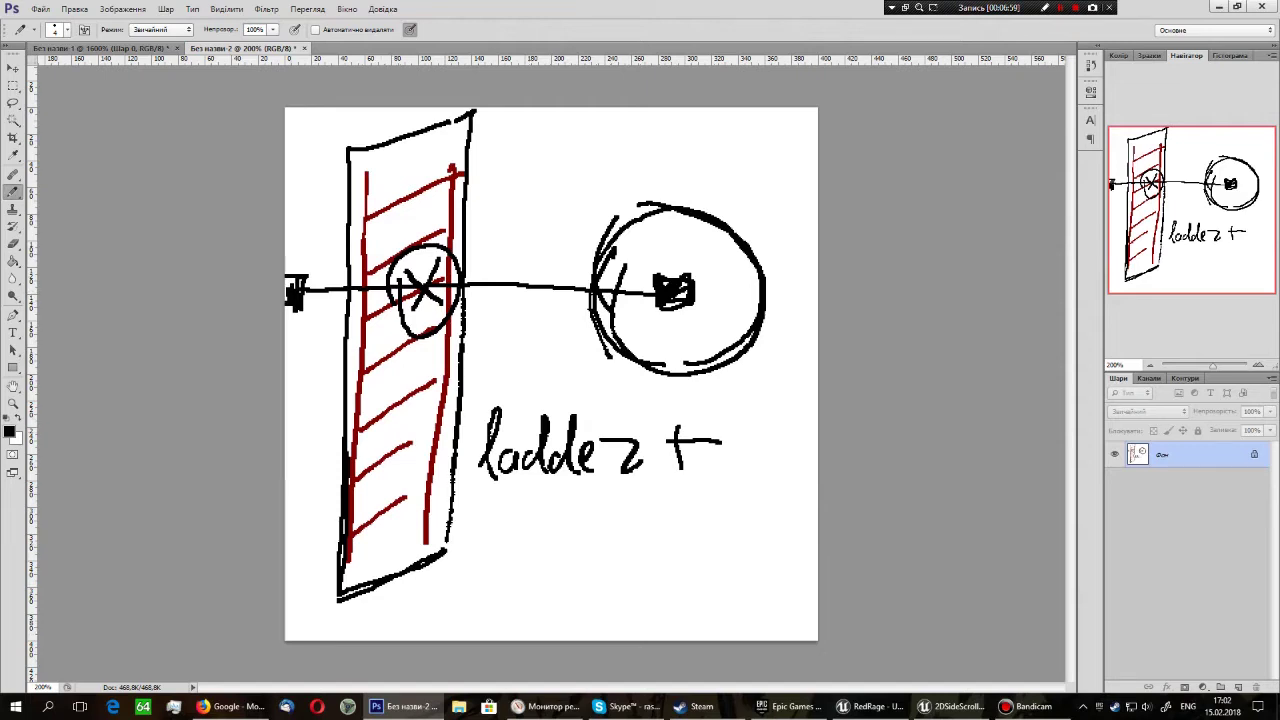
key(alt+Tab)
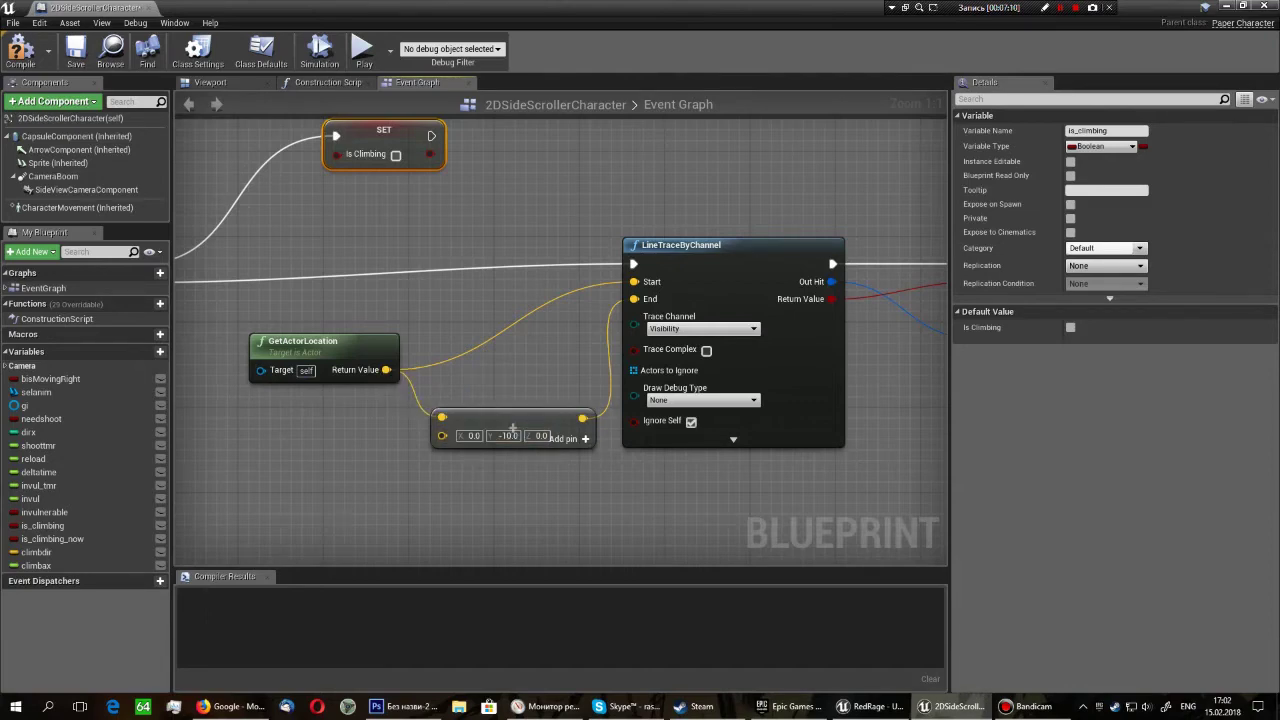
click(400, 706)
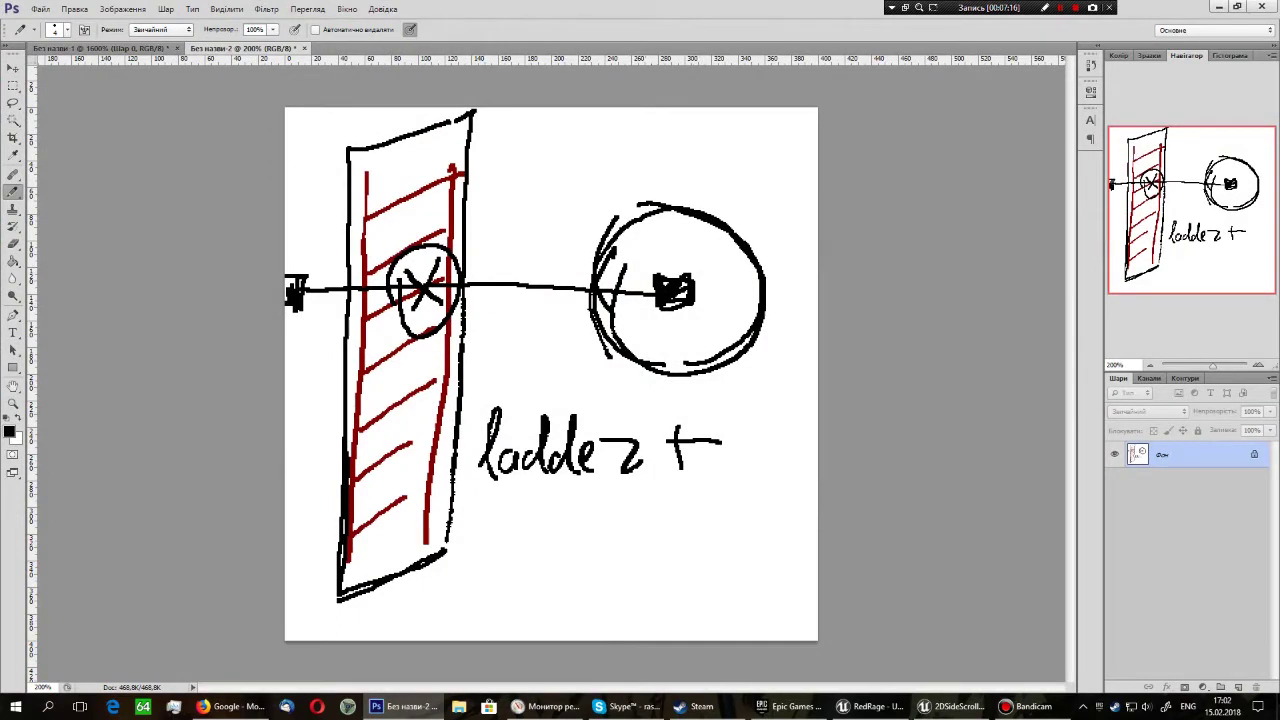
Label the circle and sketch's top-left with x, y, z and draw a downward arrow.
drag(643, 147, 662, 178)
mouse_move(664, 146)
mouse_down()
mouse_move(646, 178)
mouse_move(688, 191)
mouse_up()
drag(714, 172, 708, 188)
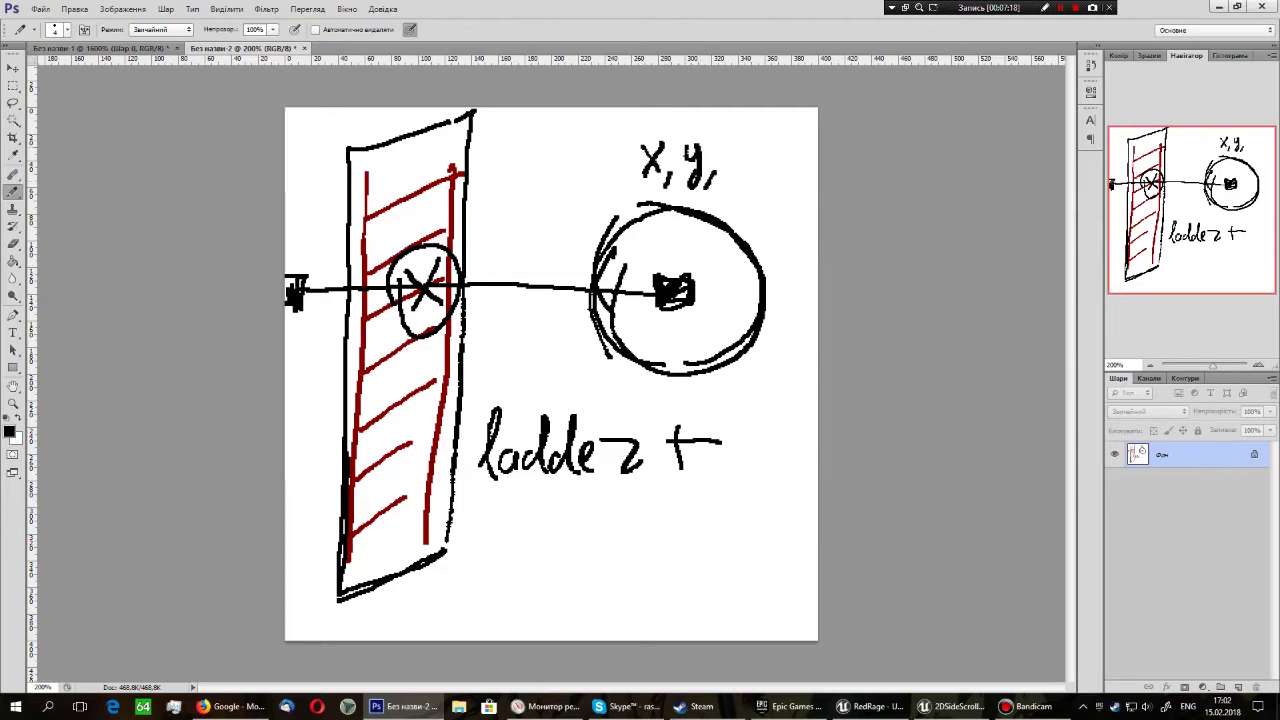
drag(733, 147, 752, 170)
mouse_move(292, 121)
mouse_down()
mouse_move(303, 156)
mouse_move(320, 162)
mouse_up()
drag(342, 115, 345, 152)
mouse_move(361, 128)
mouse_down()
mouse_move(358, 140)
mouse_move(378, 145)
mouse_move(406, 132)
mouse_move(396, 126)
mouse_move(412, 139)
mouse_up()
drag(318, 172, 310, 252)
mouse_move(302, 228)
mouse_down()
mouse_move(322, 232)
mouse_move(296, 349)
mouse_up()
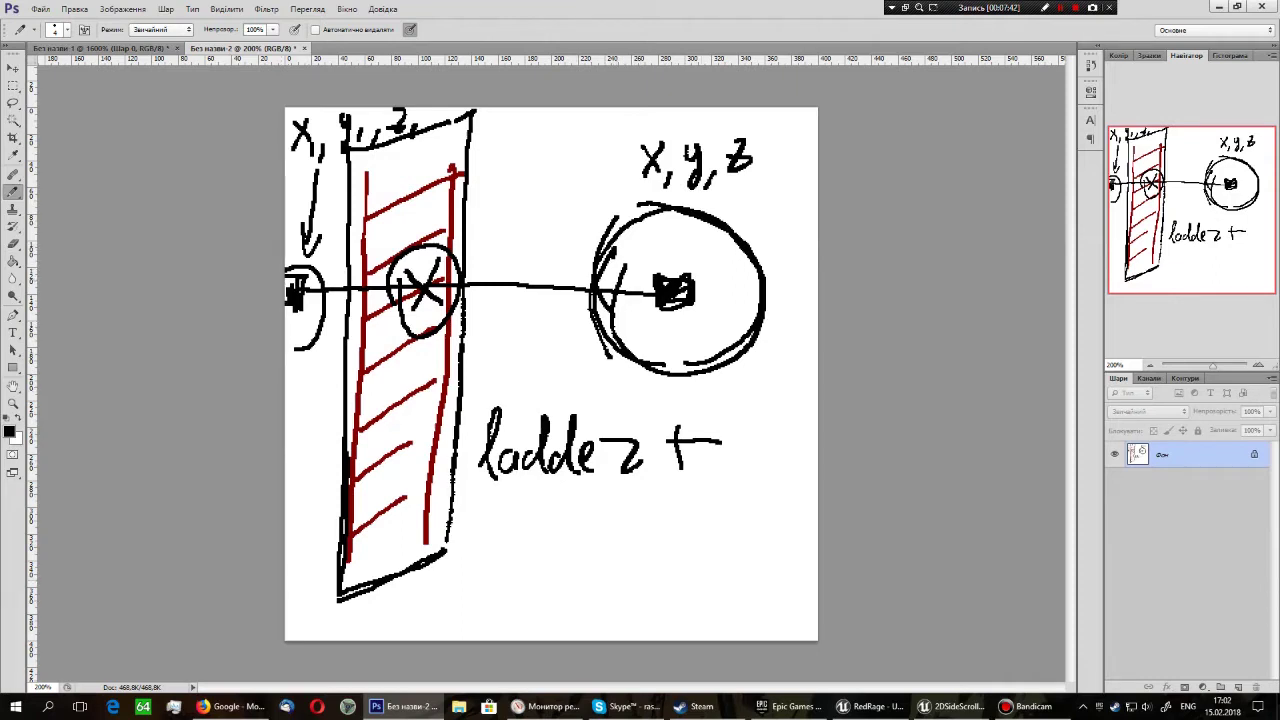
Draw an x/y/z axes diagram marked 10 at the origin, then return to Unreal.
drag(641, 510, 650, 620)
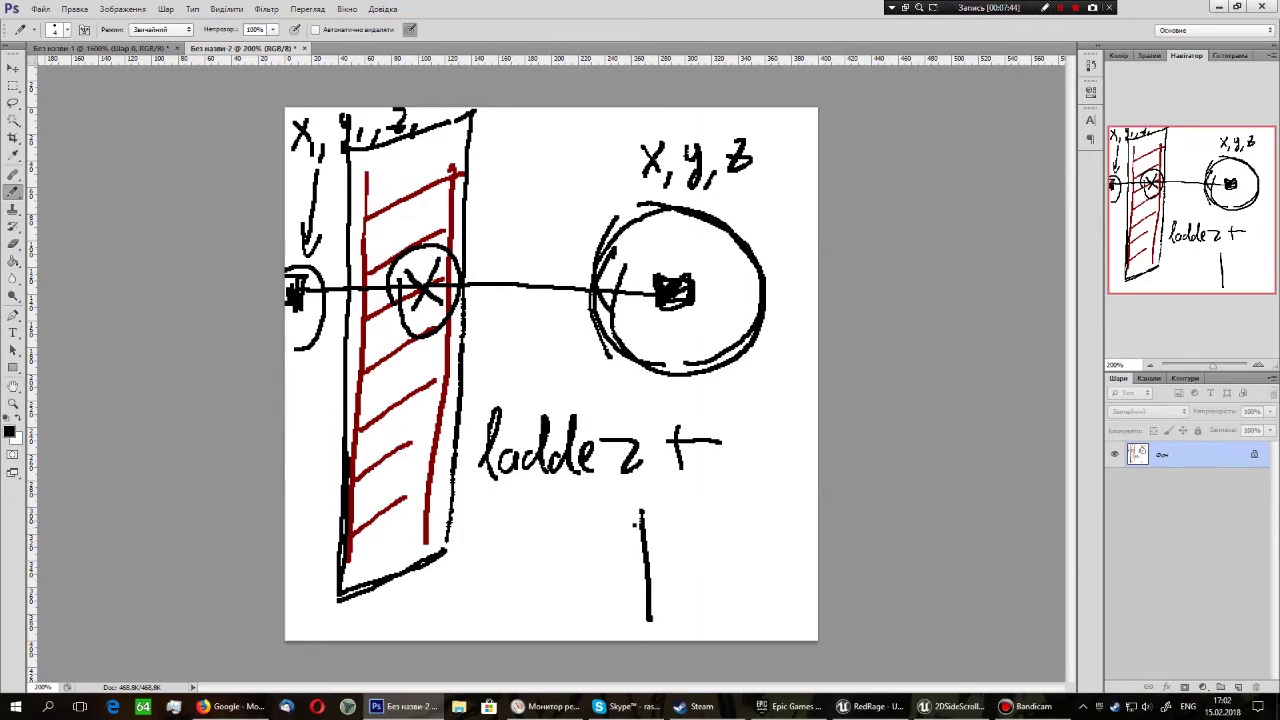
drag(634, 524, 655, 522)
mouse_move(650, 620)
mouse_down()
mouse_move(716, 544)
mouse_move(728, 552)
mouse_up()
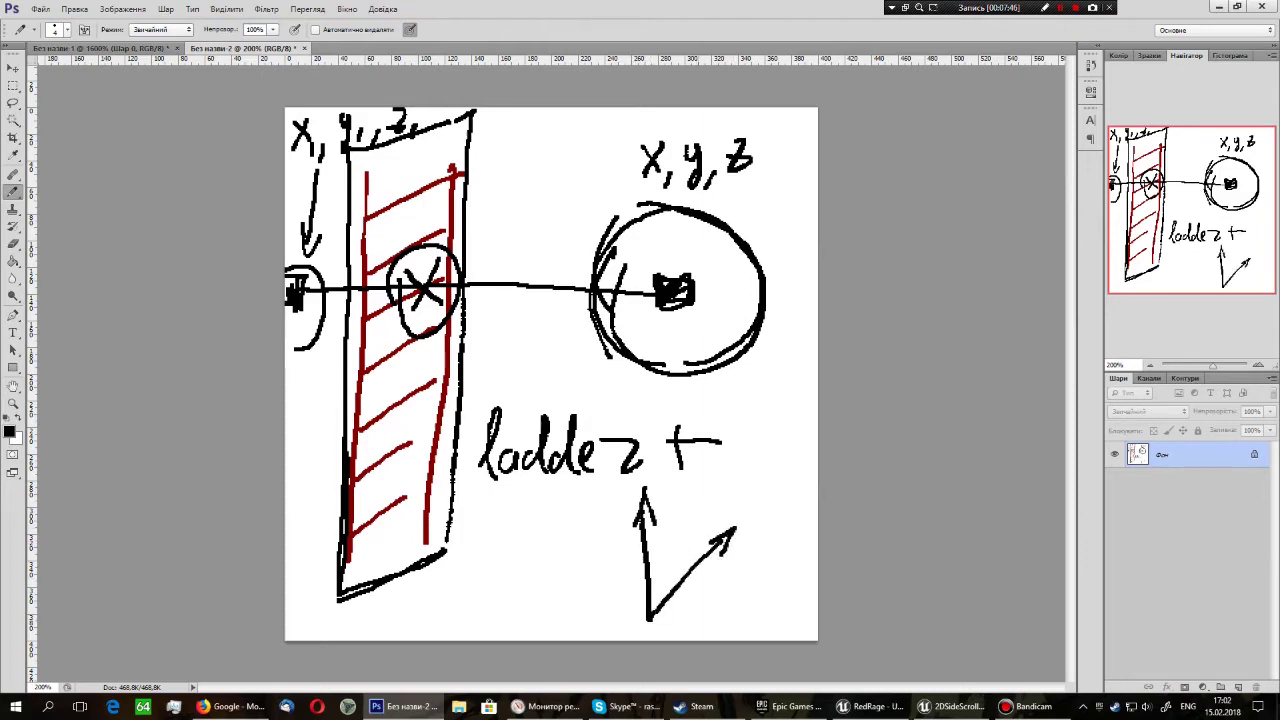
drag(652, 618, 780, 622)
drag(790, 604, 783, 640)
drag(744, 524, 760, 548)
drag(760, 522, 746, 548)
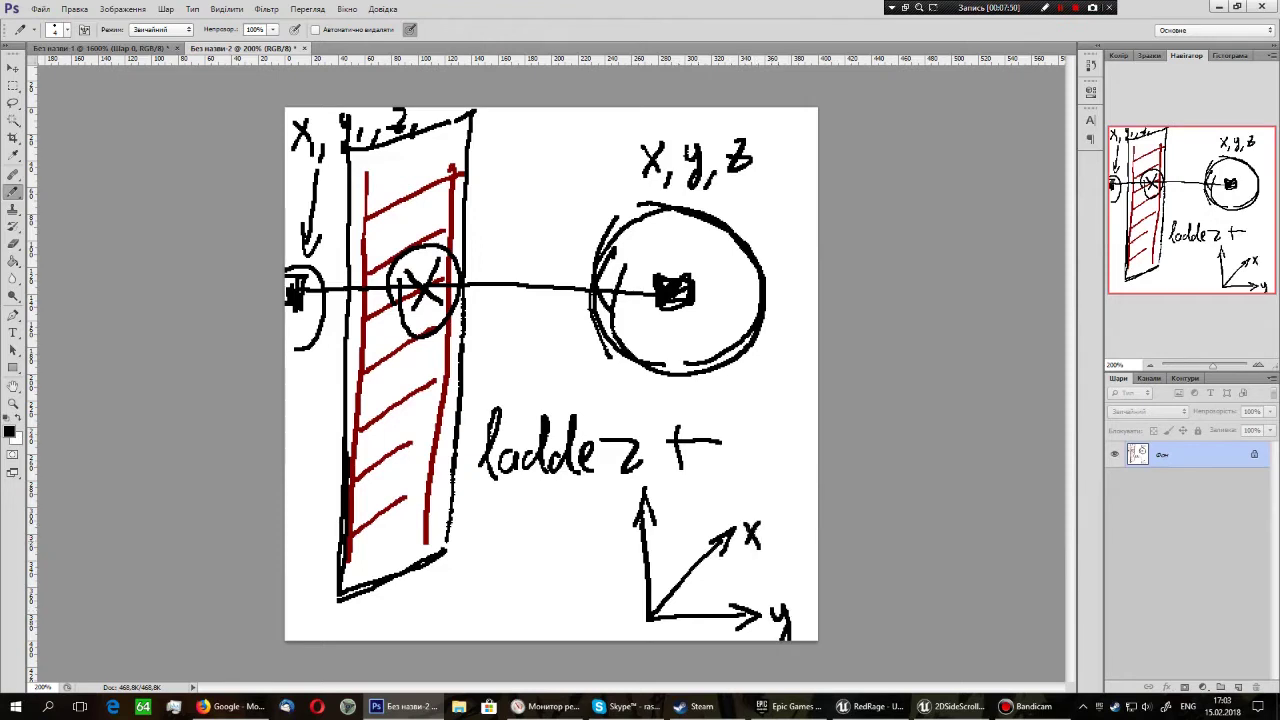
drag(610, 506, 614, 534)
drag(594, 523, 610, 522)
mouse_move(589, 615)
mouse_down()
mouse_move(589, 629)
mouse_move(633, 619)
mouse_move(602, 609)
mouse_up()
drag(616, 585, 615, 587)
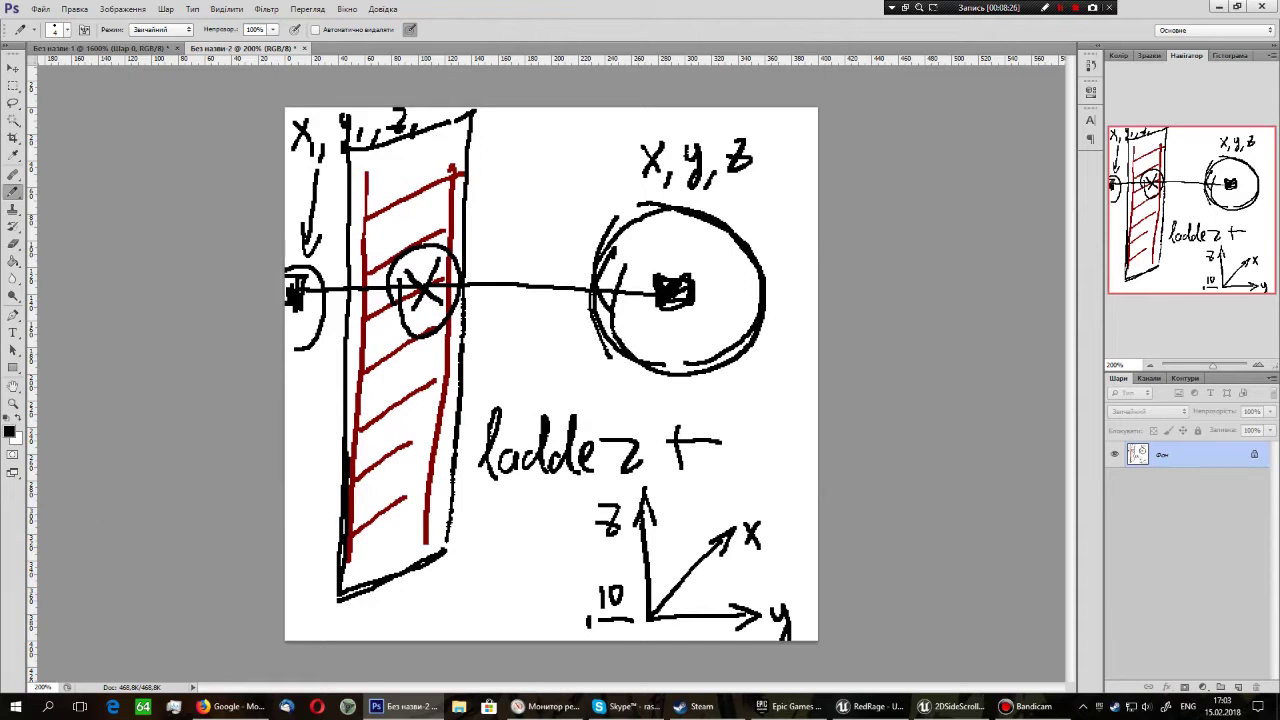
key(alt+Tab)
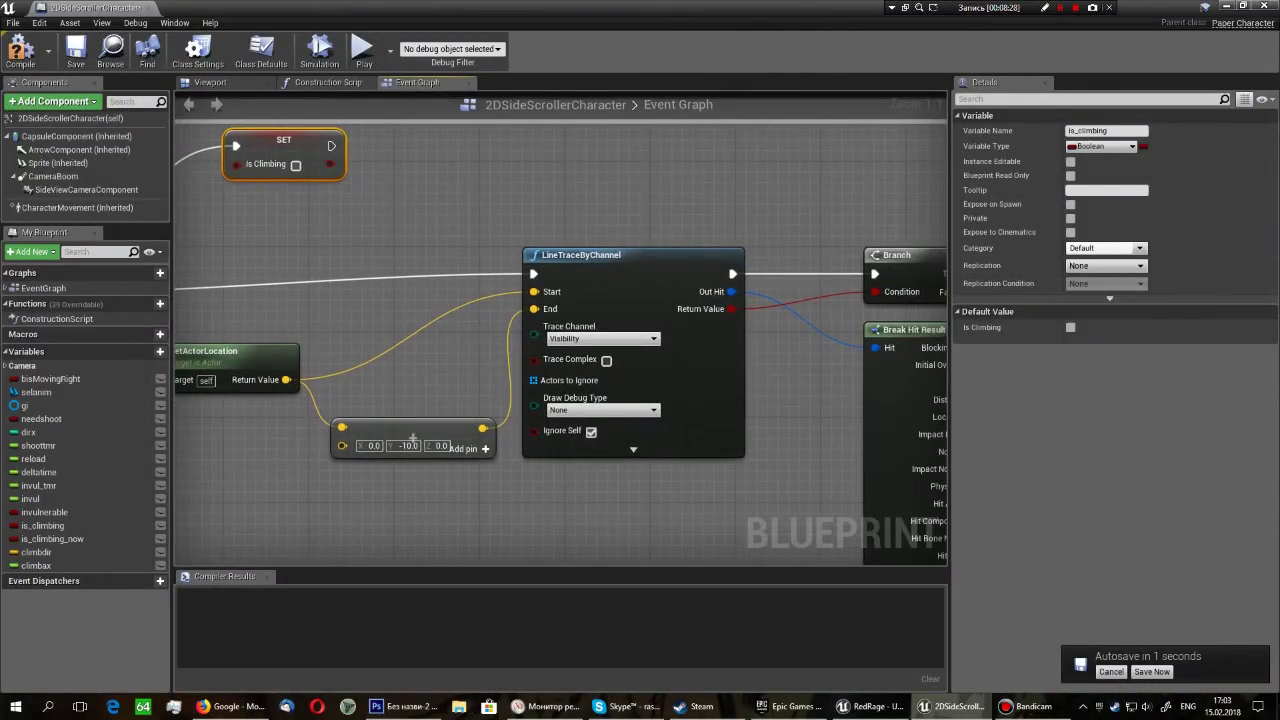
right_drag(394, 381, 507, 349)
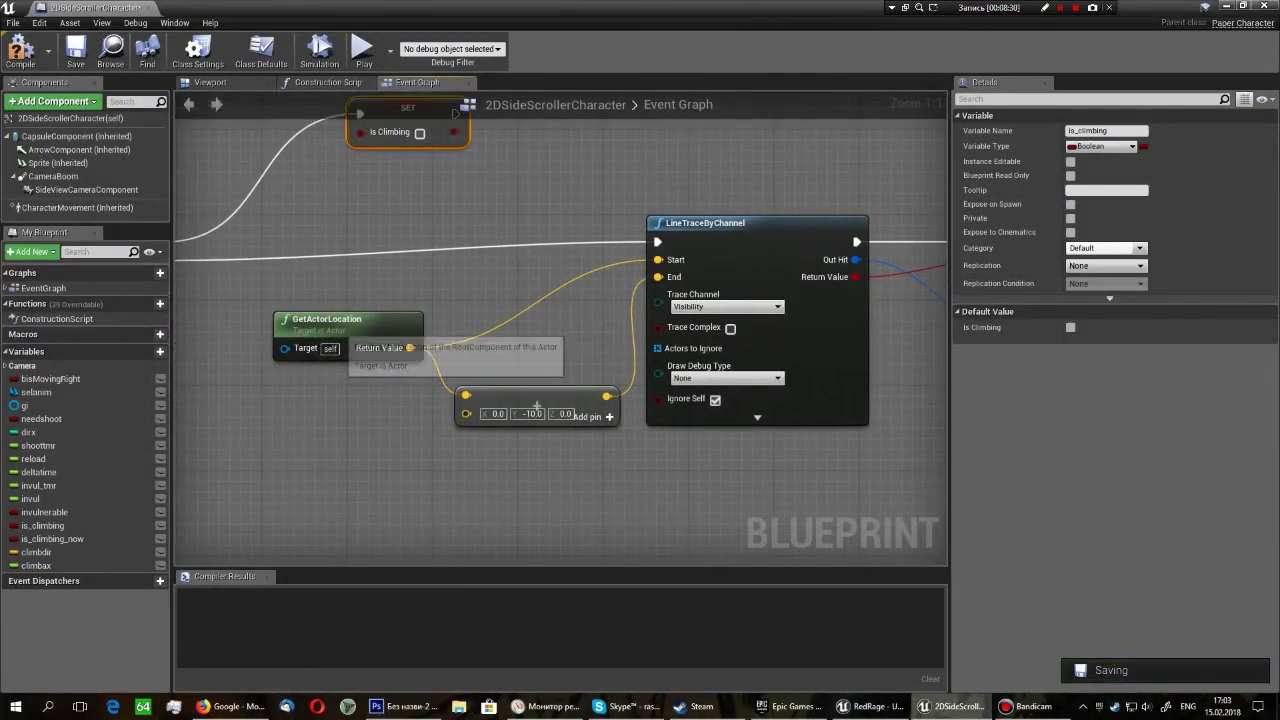
click(340, 320)
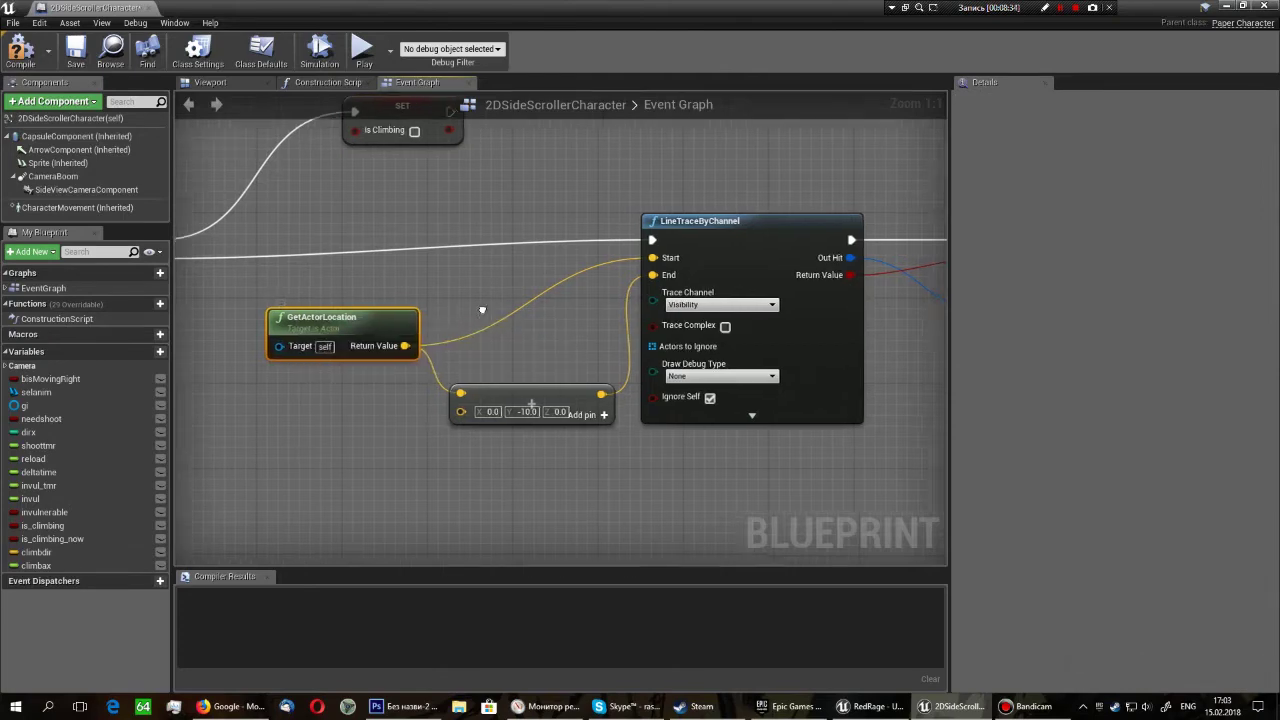
right_drag(486, 309, 365, 279)
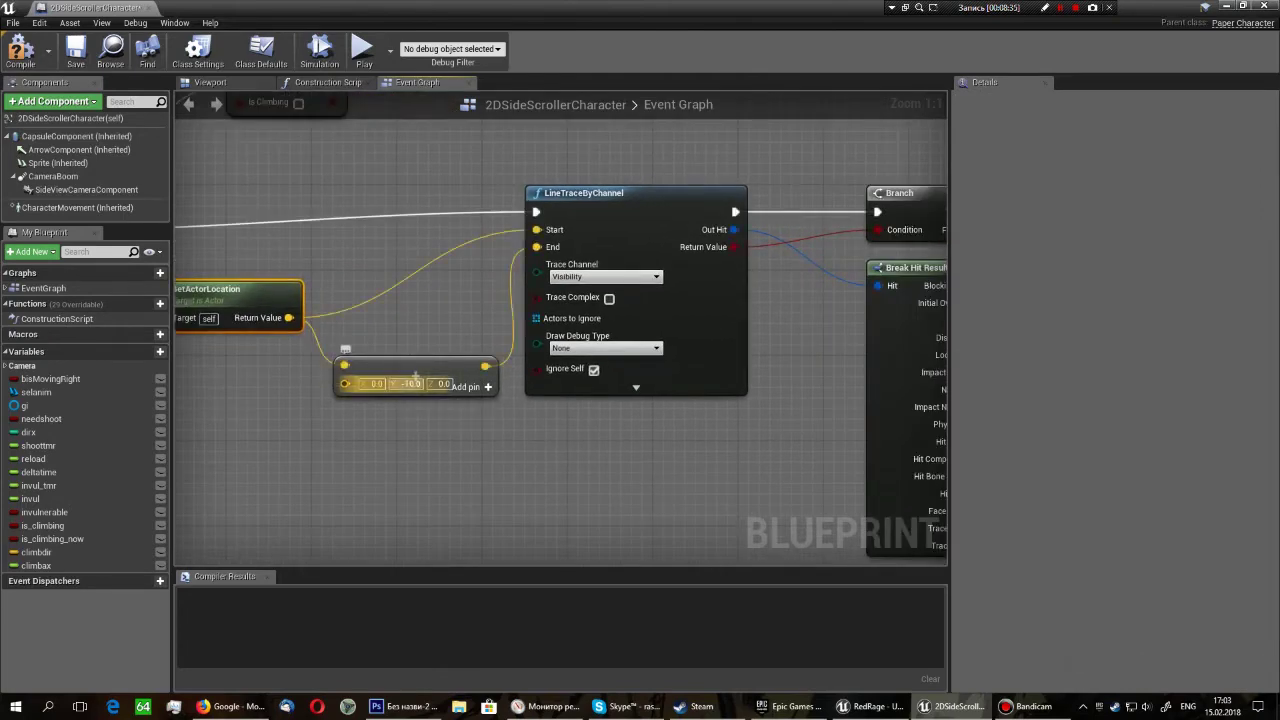
click(415, 375)
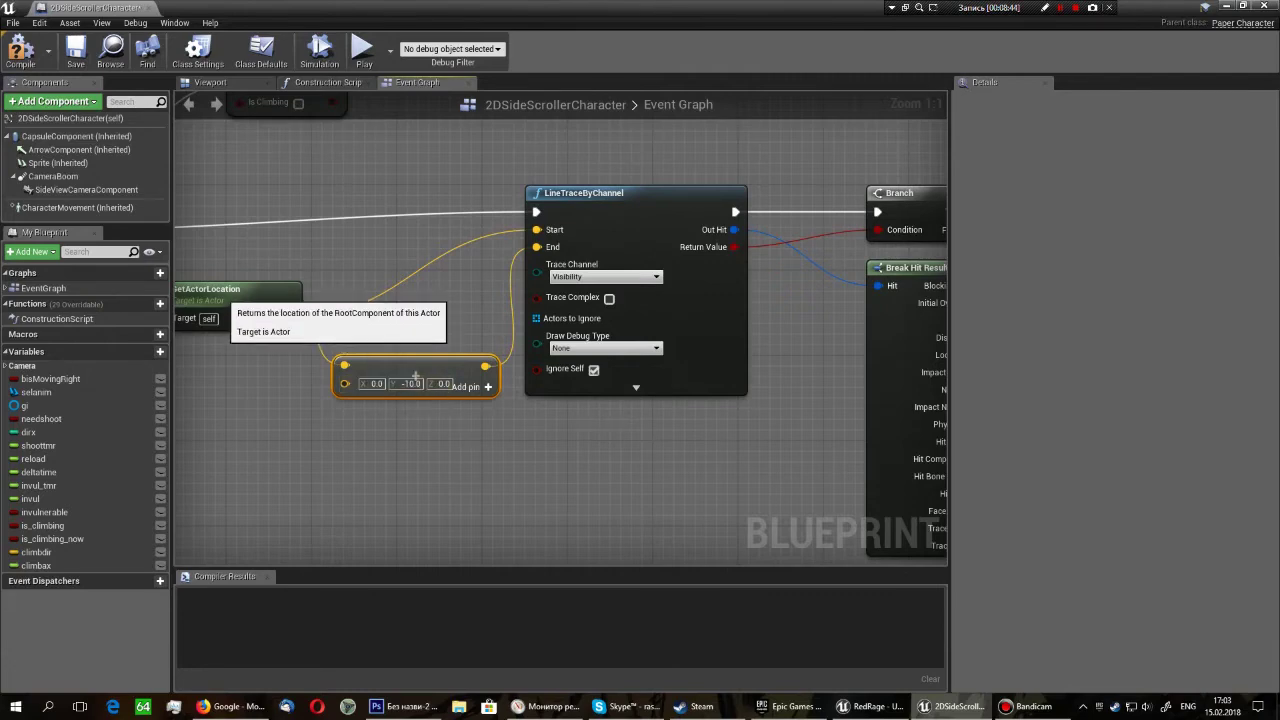
right_drag(416, 376, 468, 455)
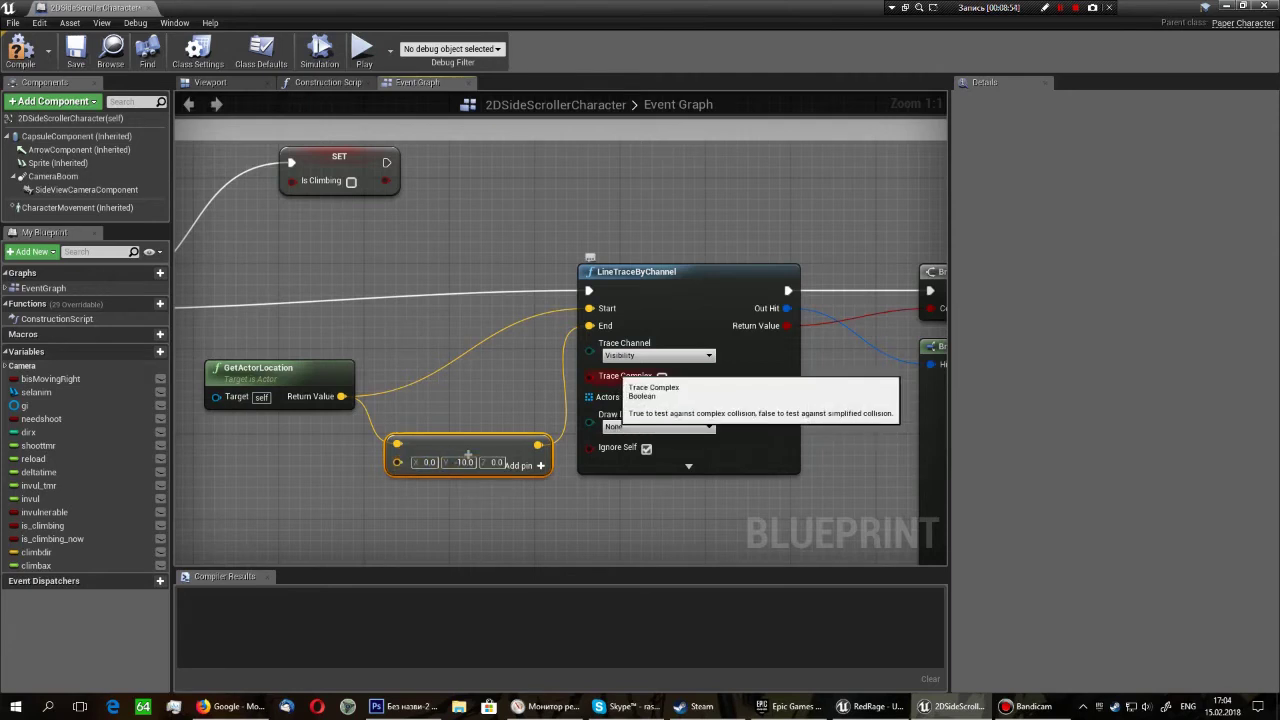
click(657, 355)
click(620, 366)
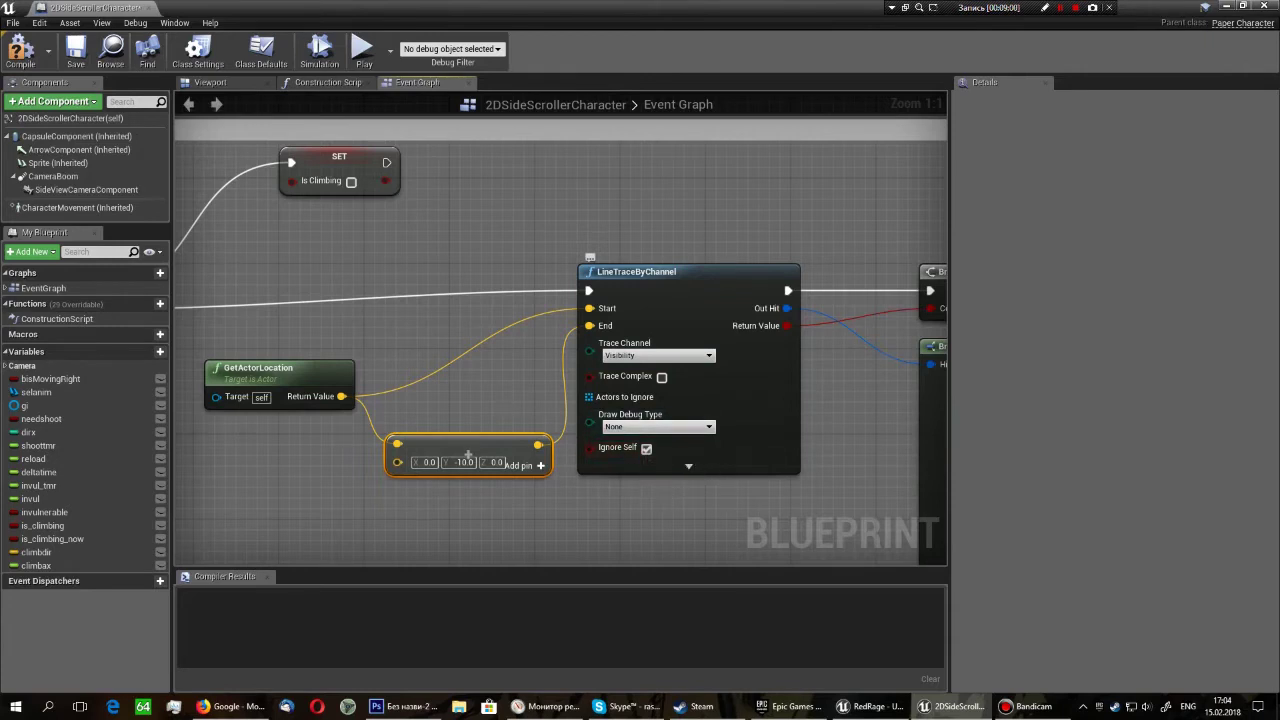
click(688, 468)
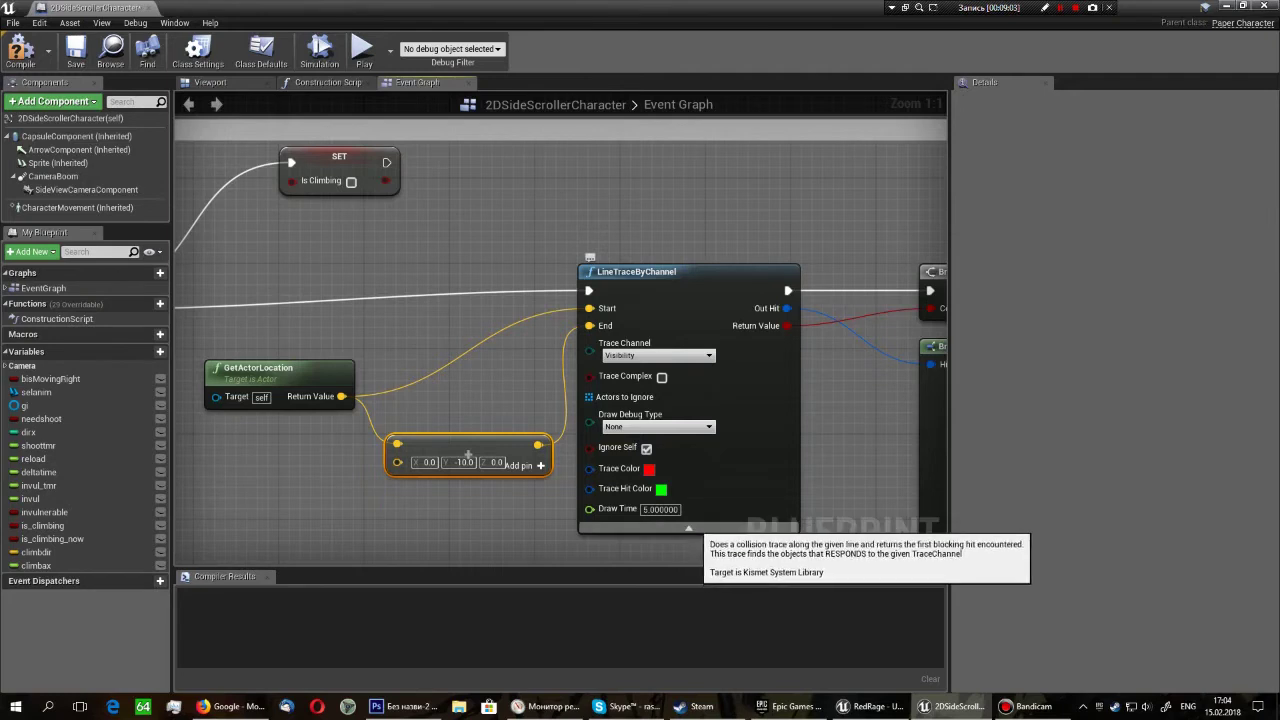
click(655, 427)
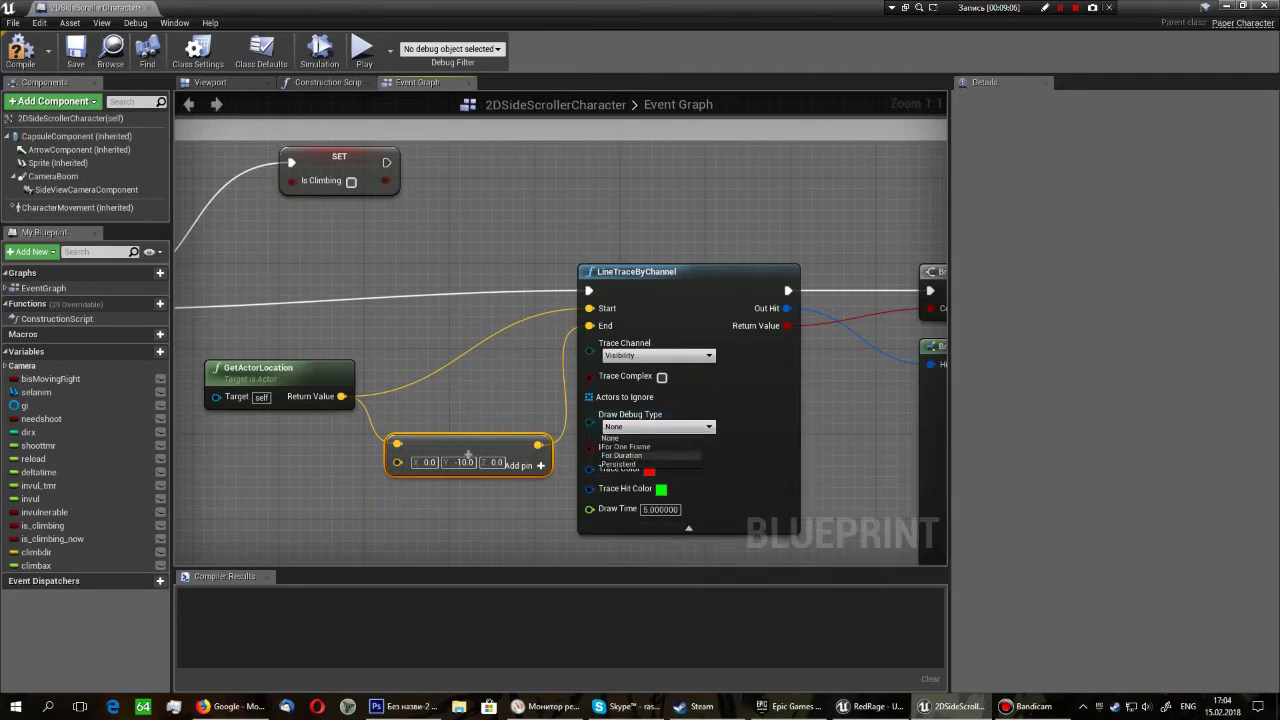
click(612, 438)
click(688, 527)
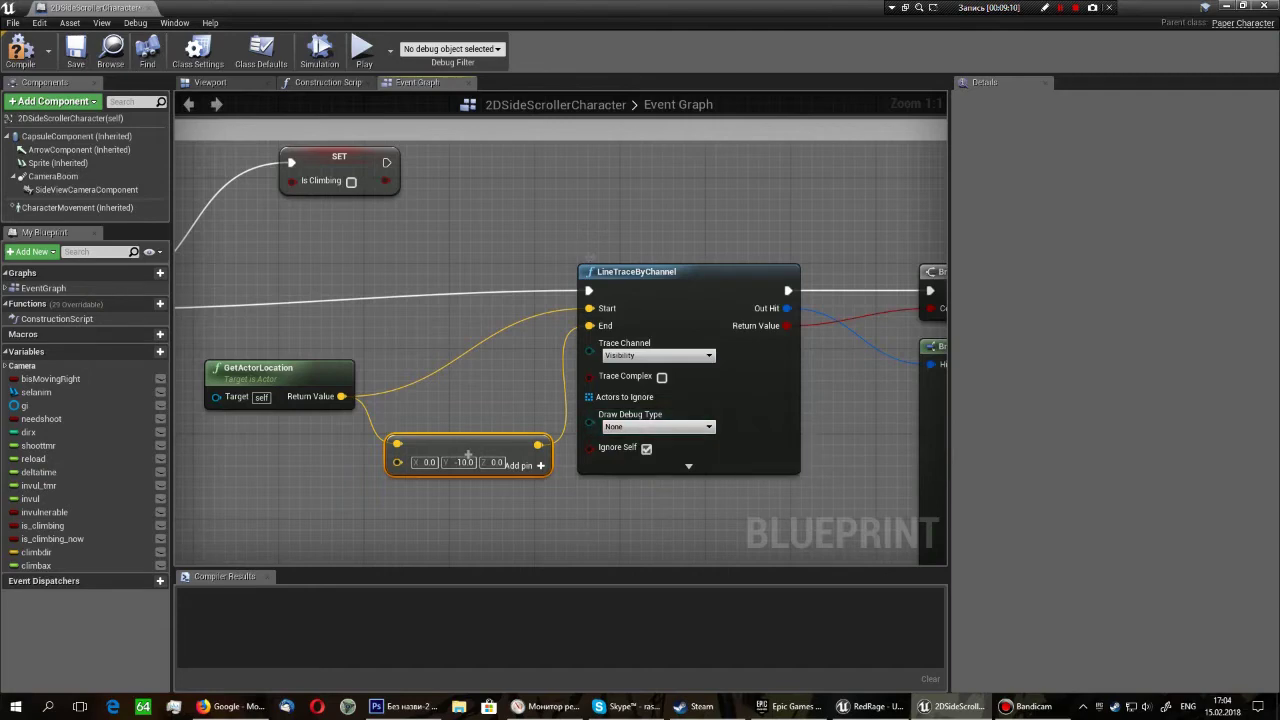
right_drag(801, 223, 497, 249)
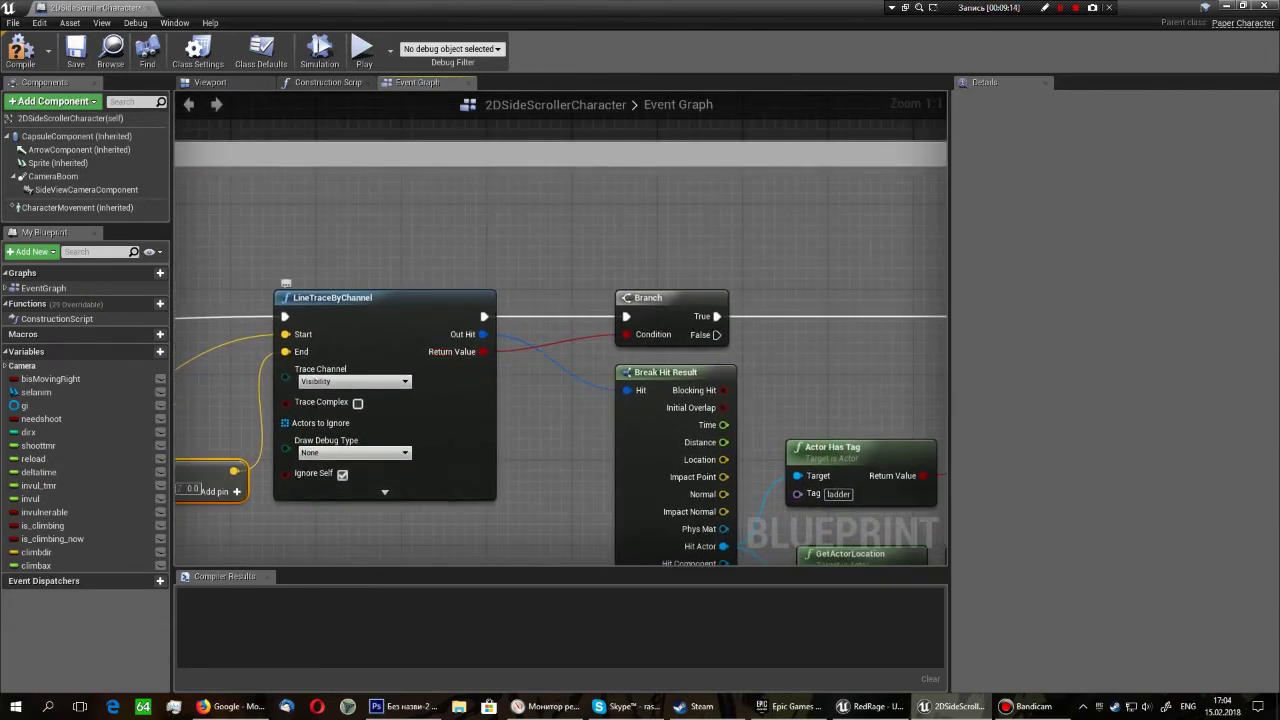
Add a Break Hit Result node for LineTraceByChannel's hit and place it beside the Branch.
click(385, 297)
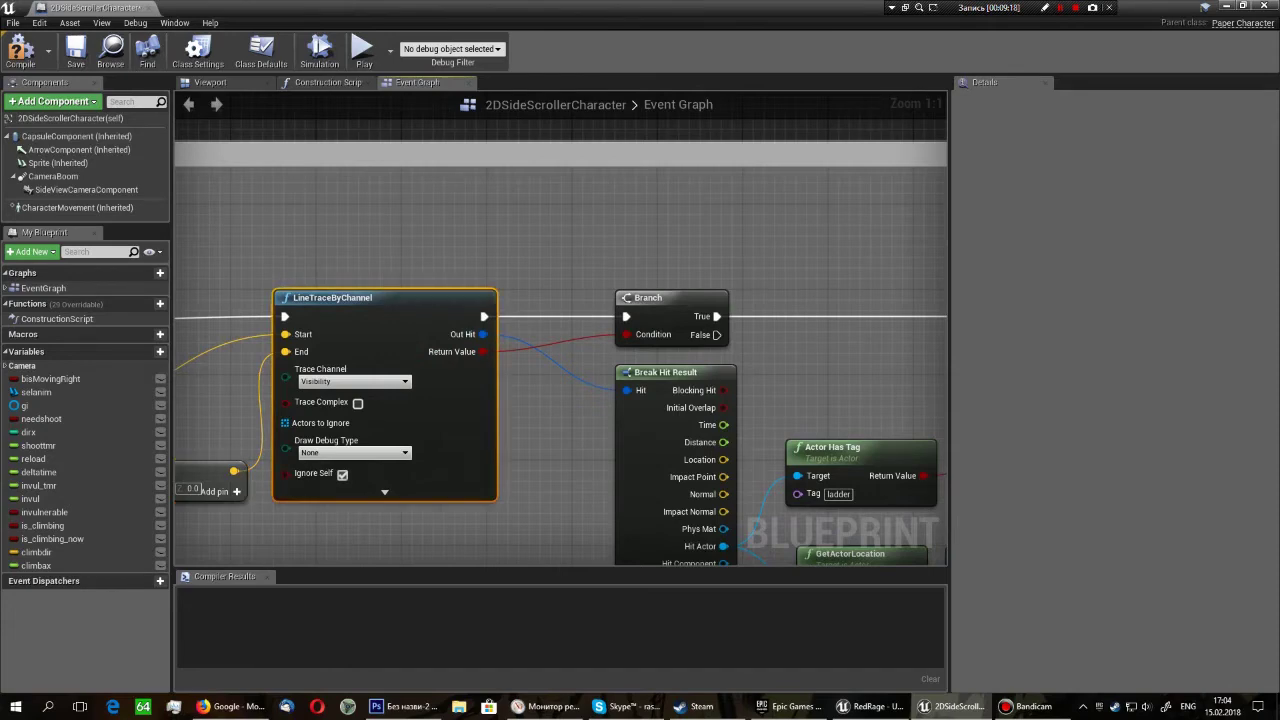
right_drag(560, 400, 440, 250)
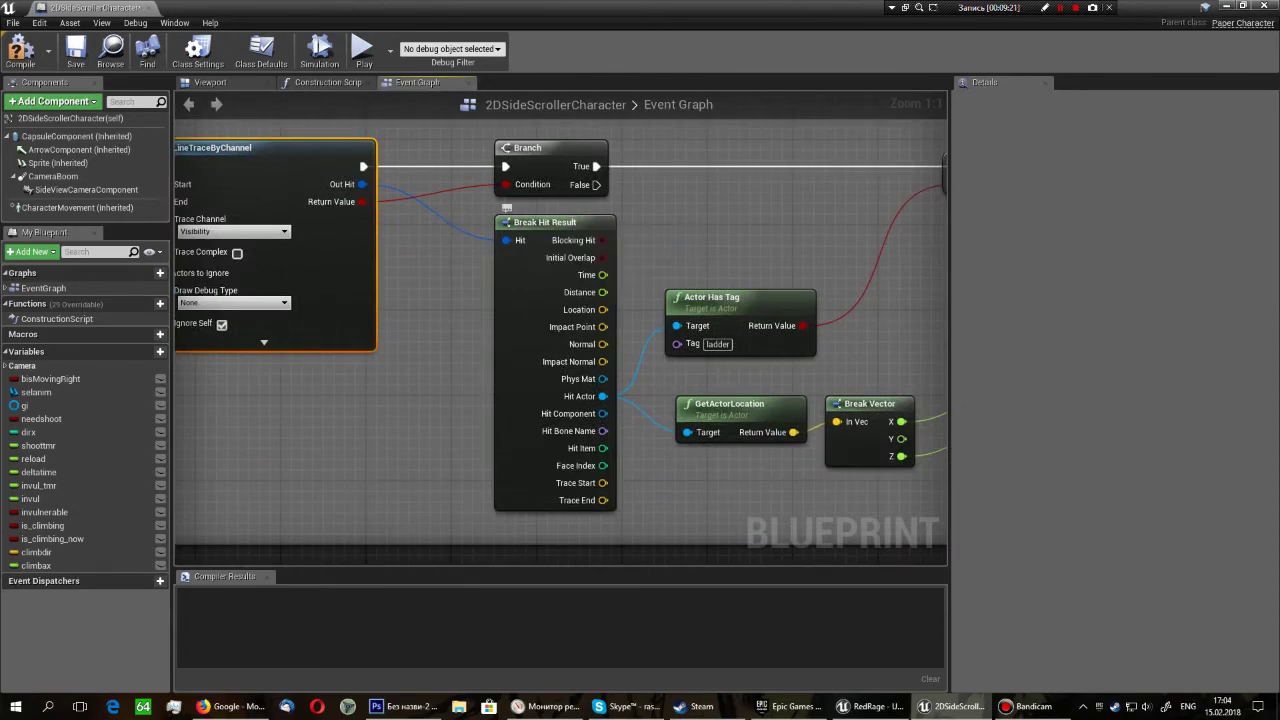
drag(362, 184, 338, 495)
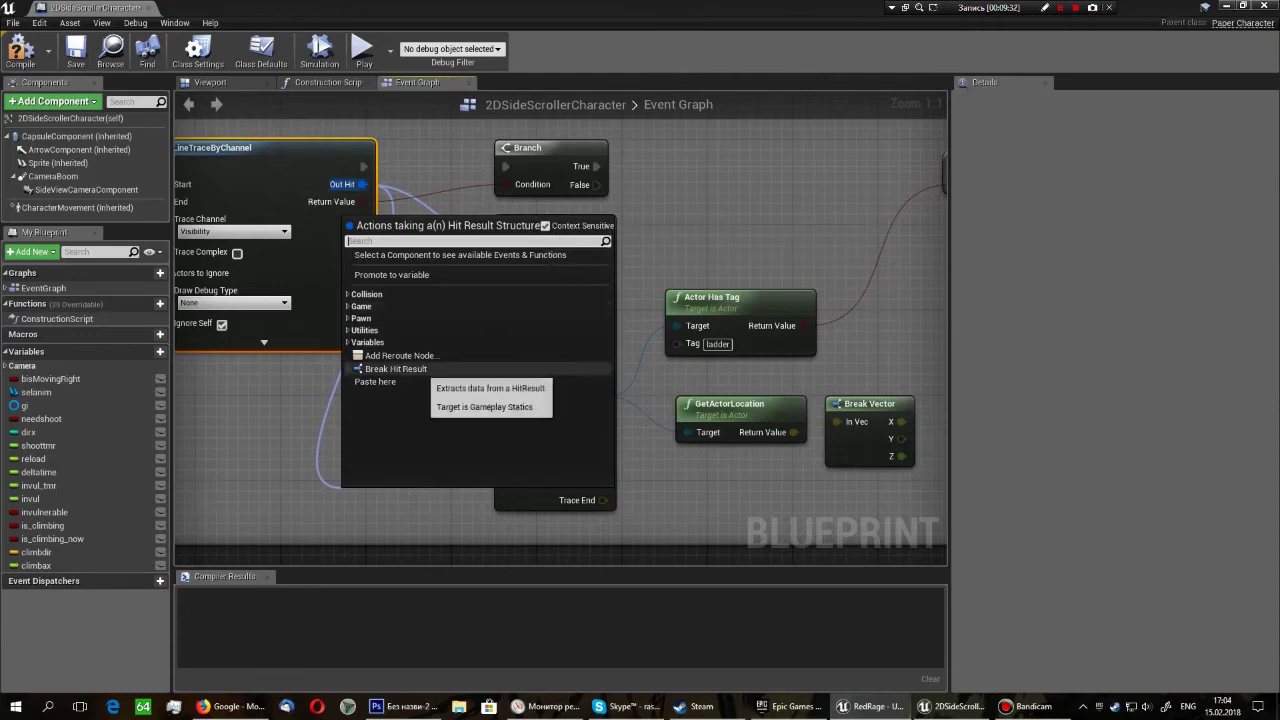
click(396, 368)
right_drag(420, 480, 428, 309)
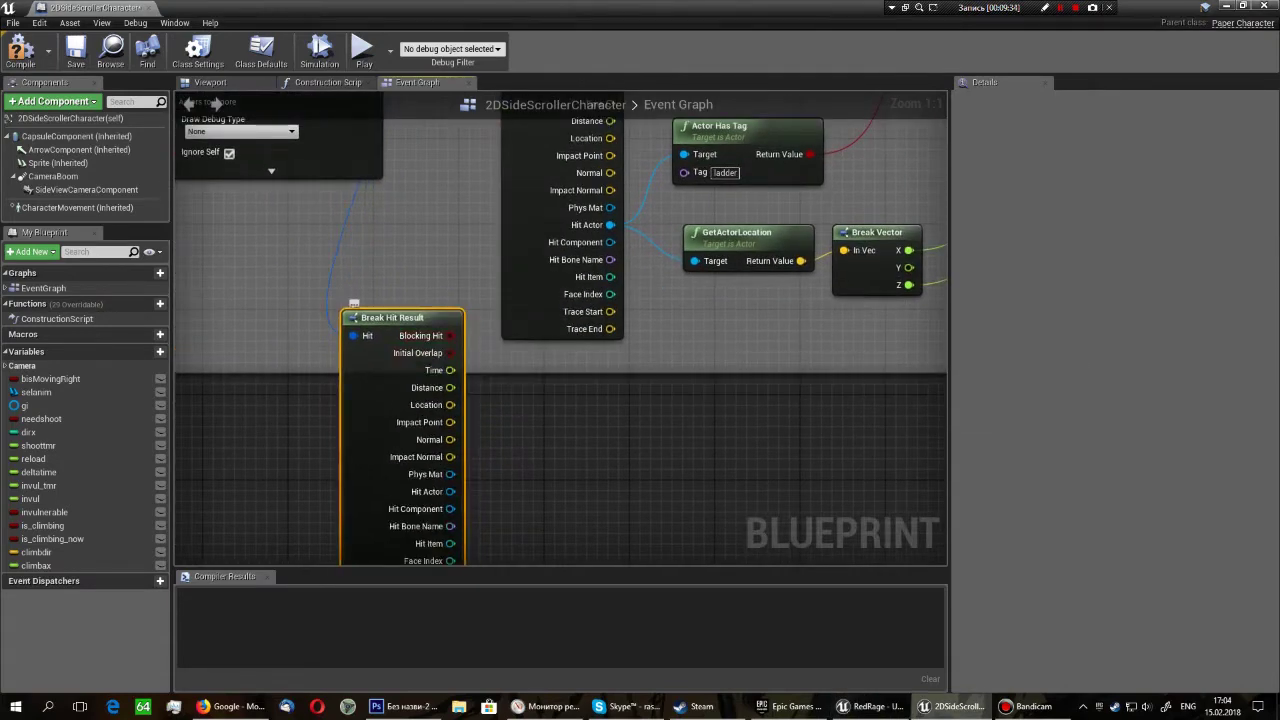
mouse_move(410, 328)
mouse_down()
mouse_move(370, 251)
mouse_move(520, 256)
mouse_up()
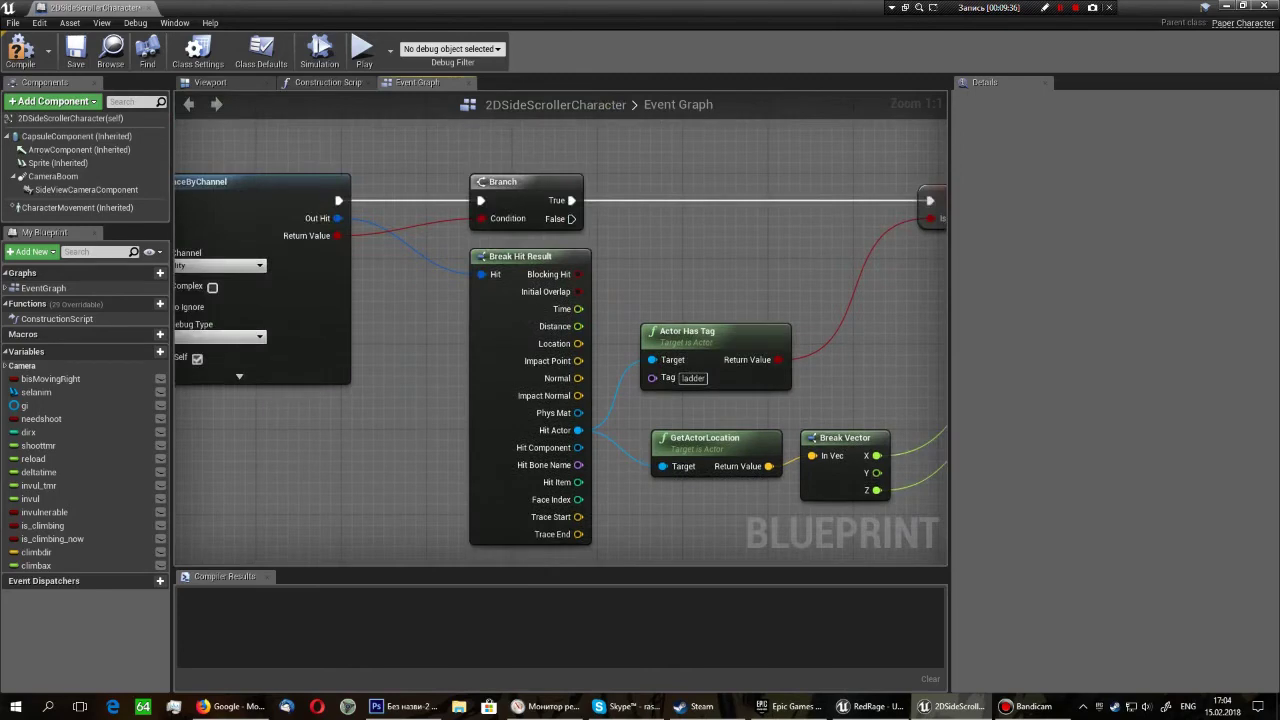
right_drag(402, 260, 439, 326)
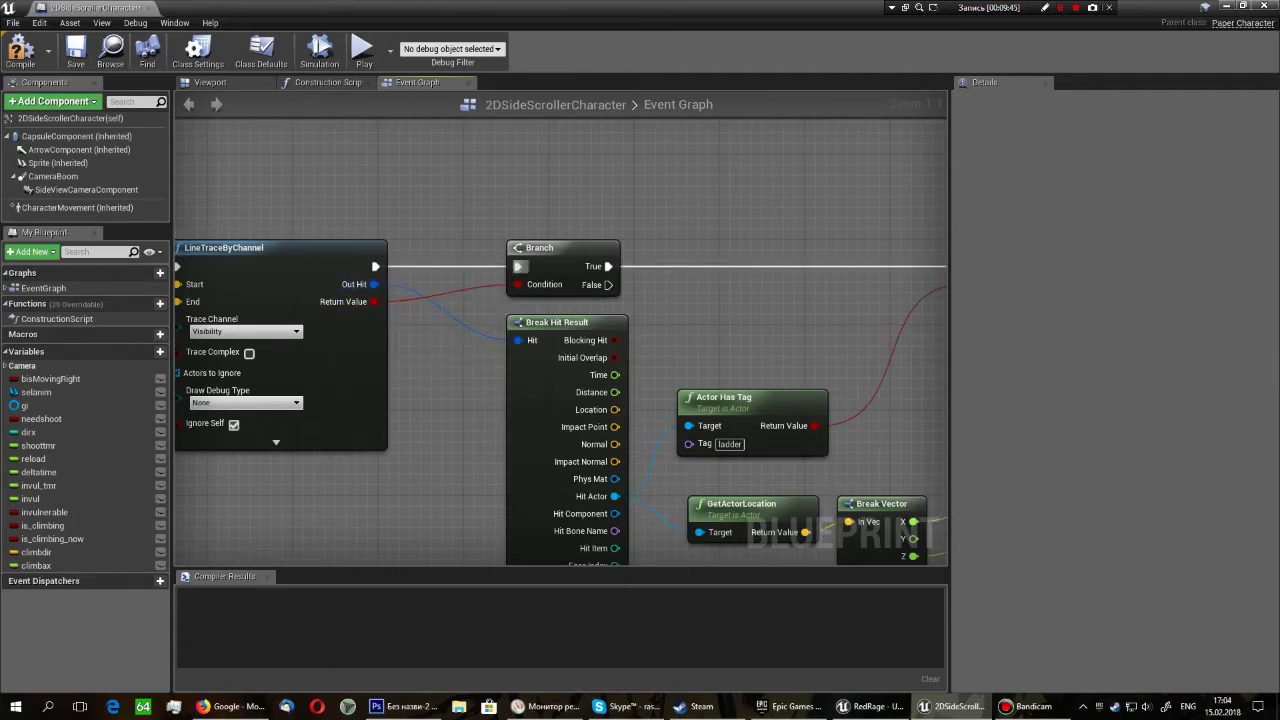
right_drag(698, 275, 593, 278)
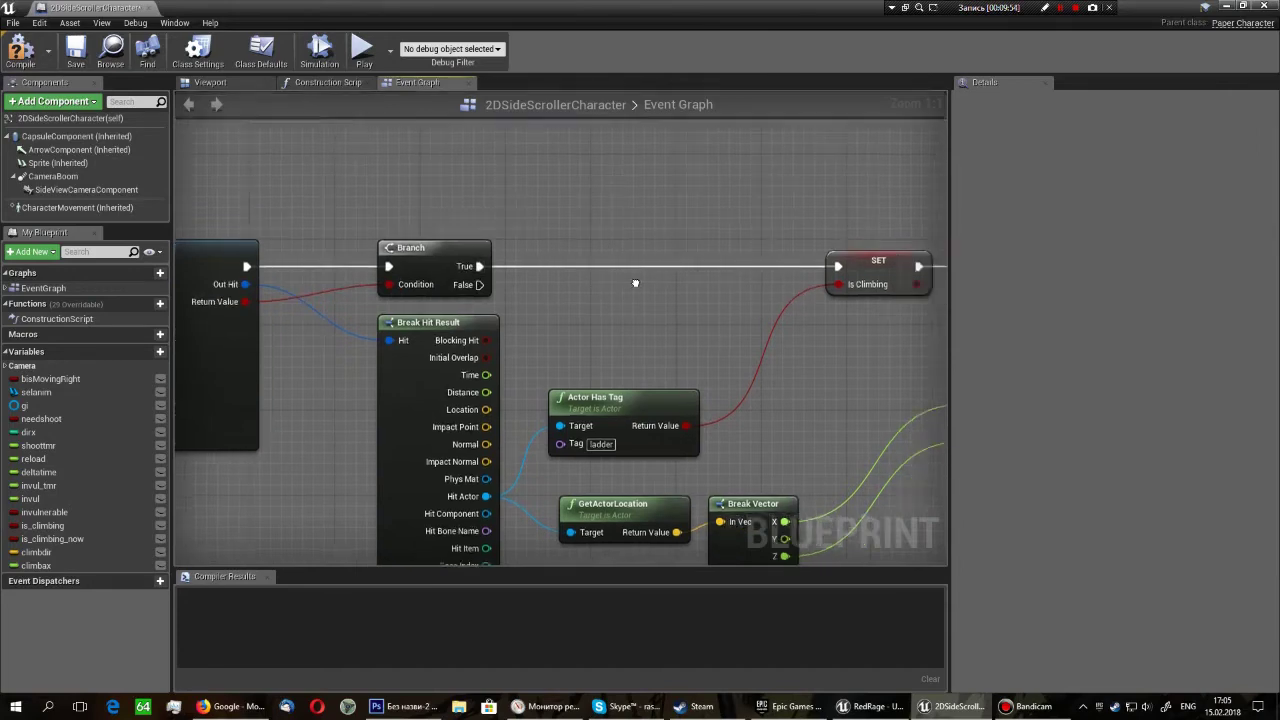
right_drag(660, 287, 583, 273)
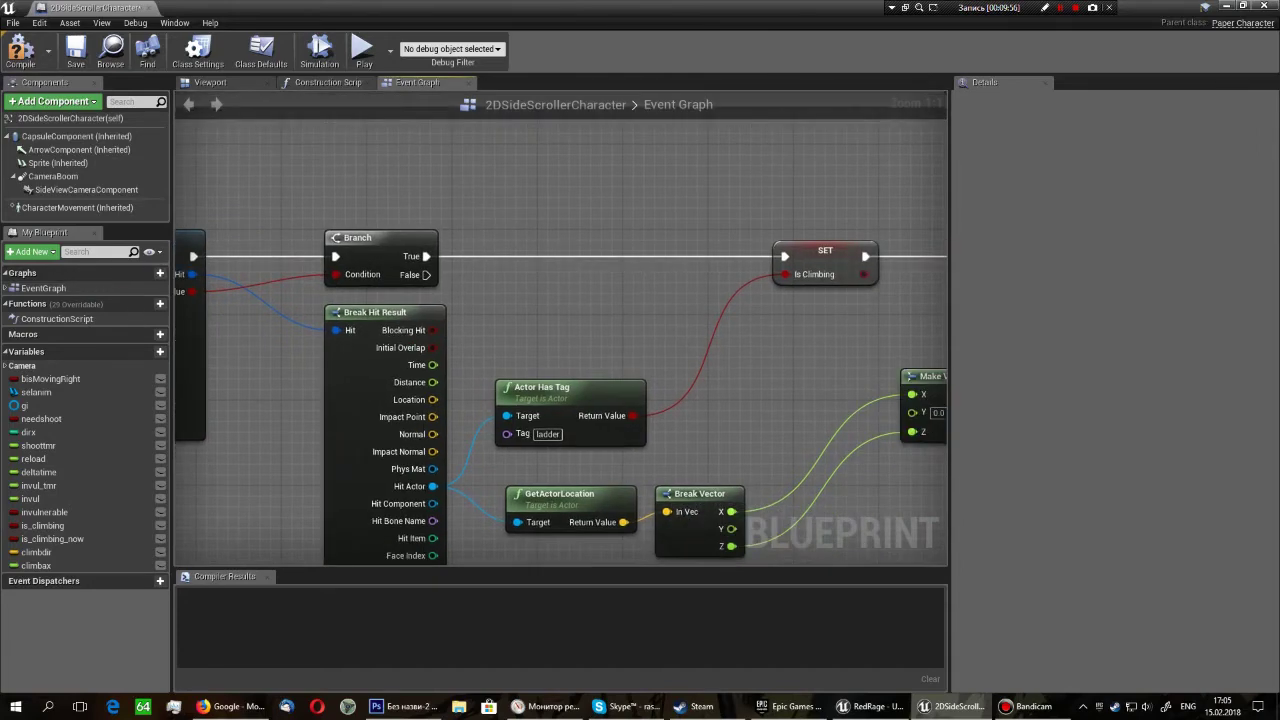
right_drag(411, 487, 310, 369)
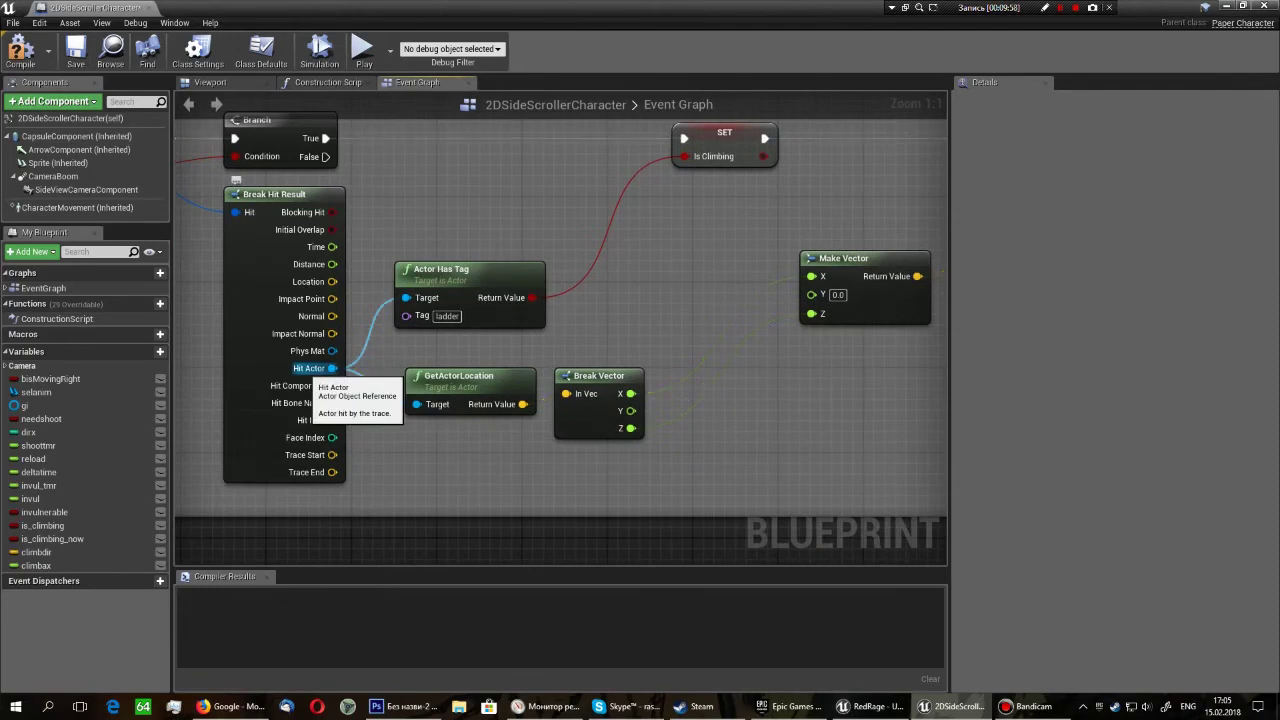
drag(310, 369, 416, 404)
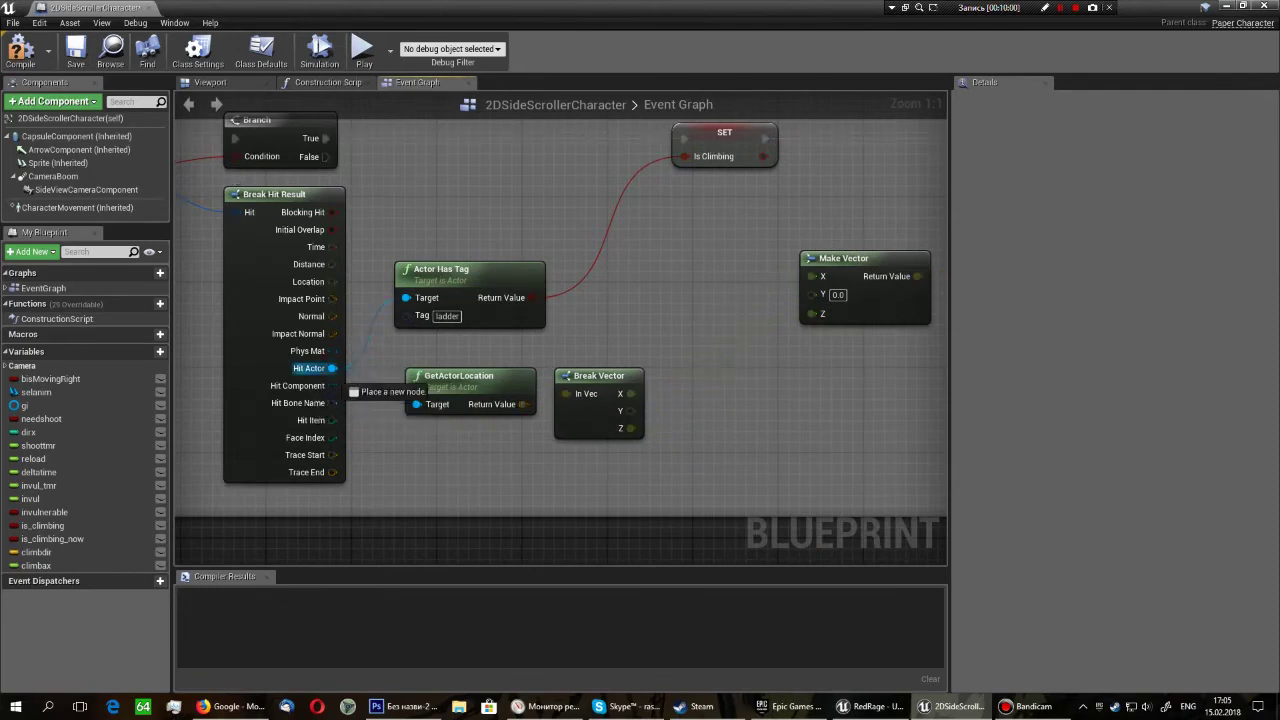
drag(332, 368, 418, 212)
text(act)
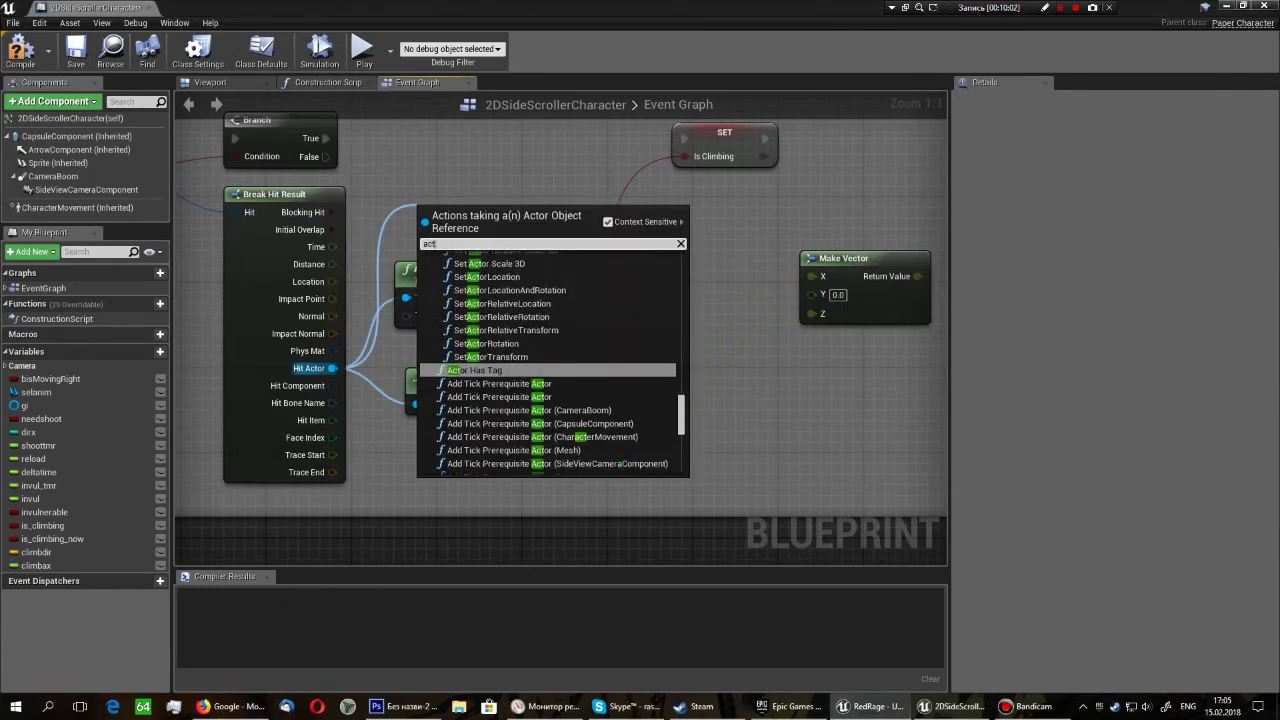
text(orhastag)
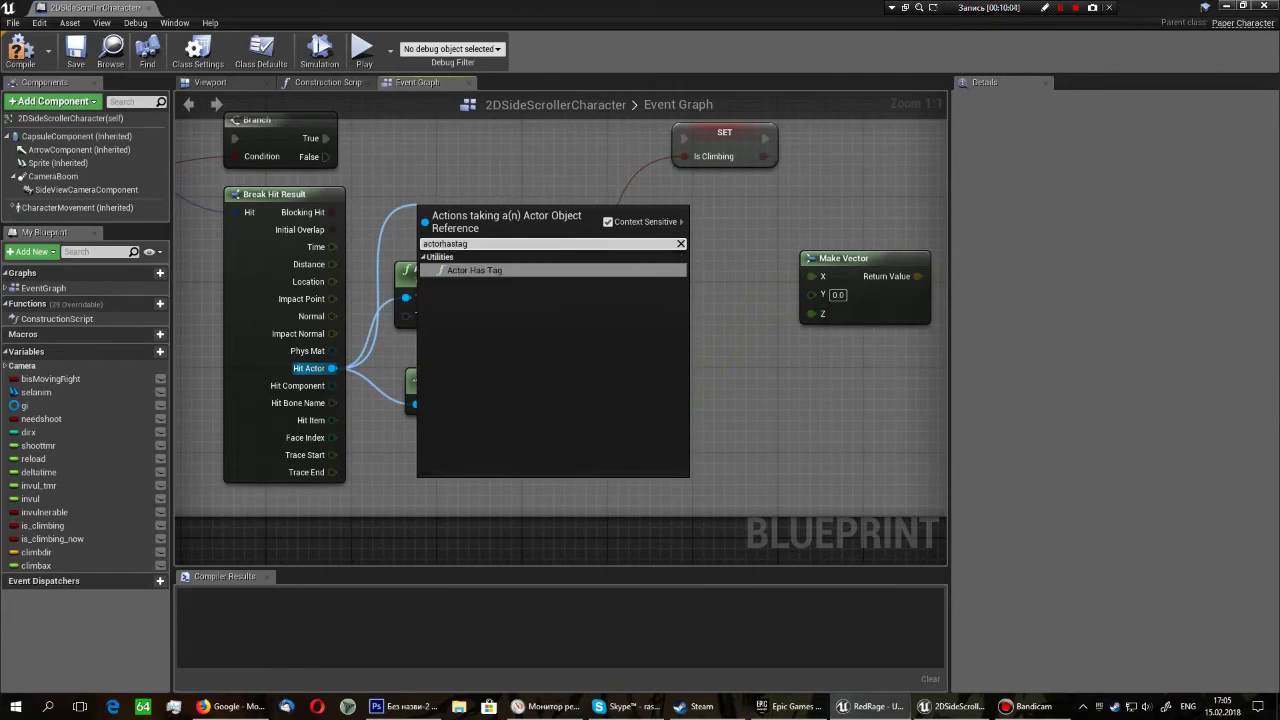
click(475, 270)
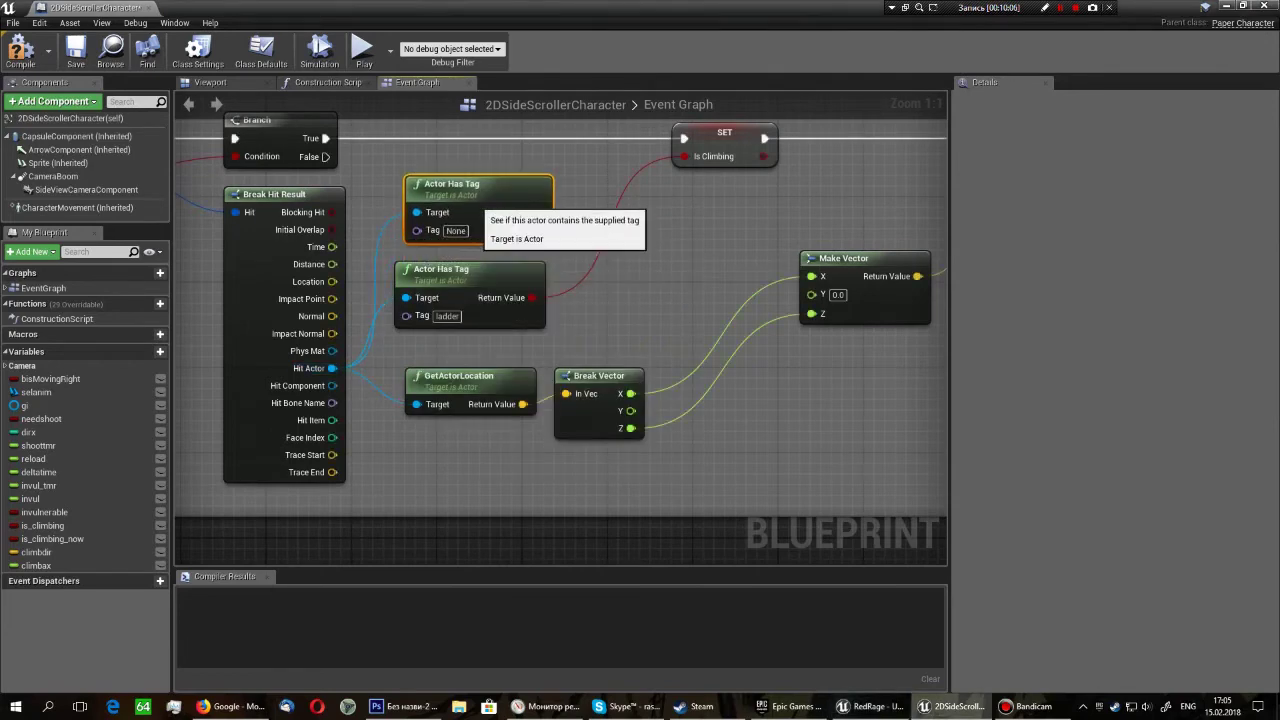
key(Delete)
click(447, 316)
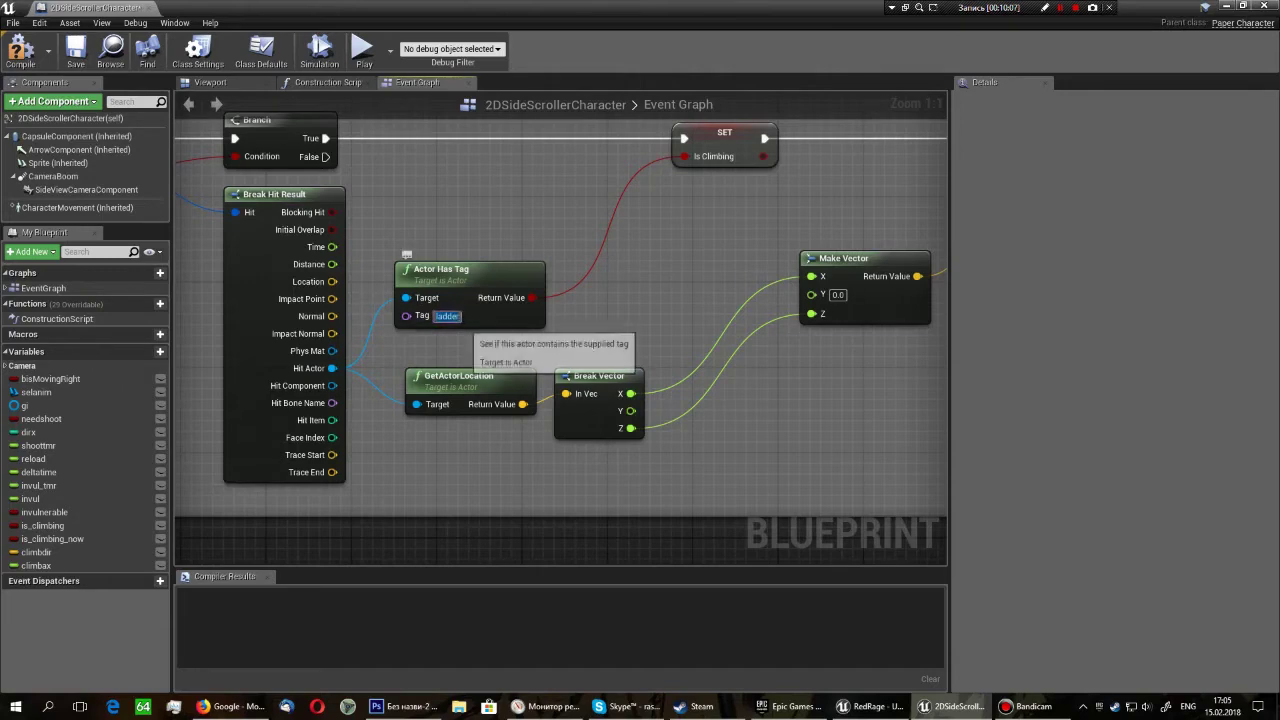
right_drag(673, 306, 562, 439)
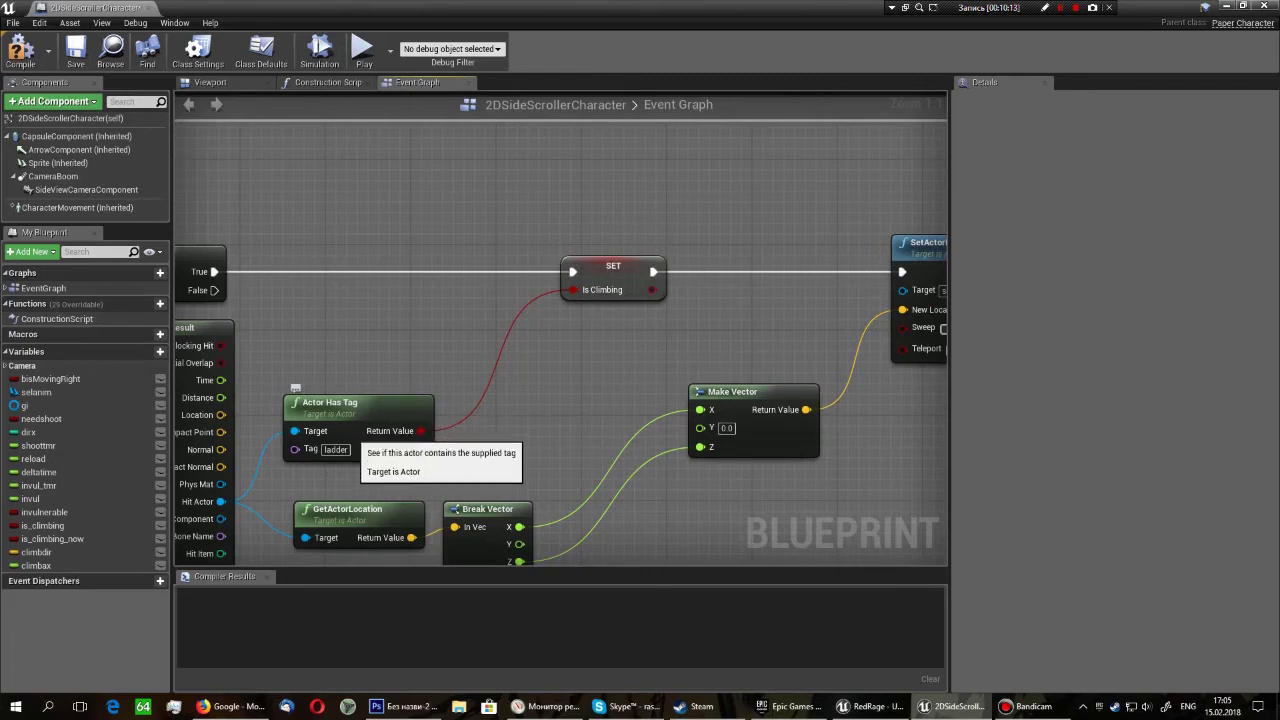
click(613, 266)
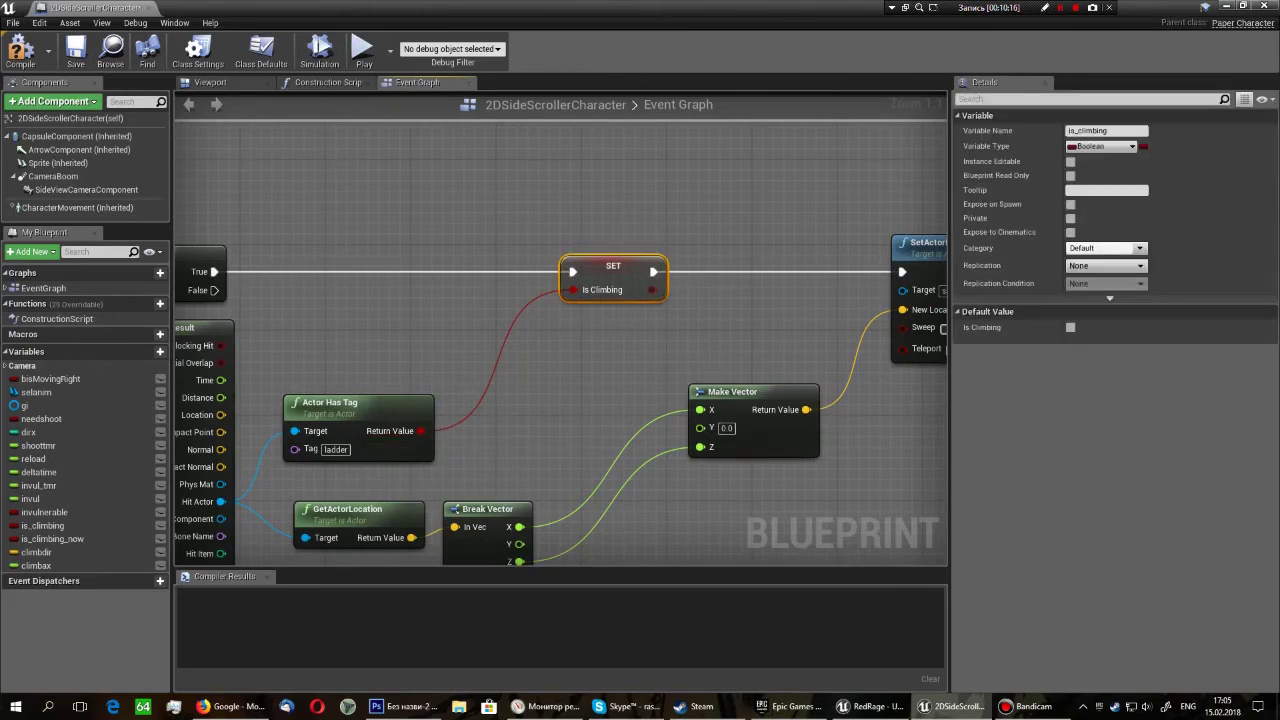
key(Escape)
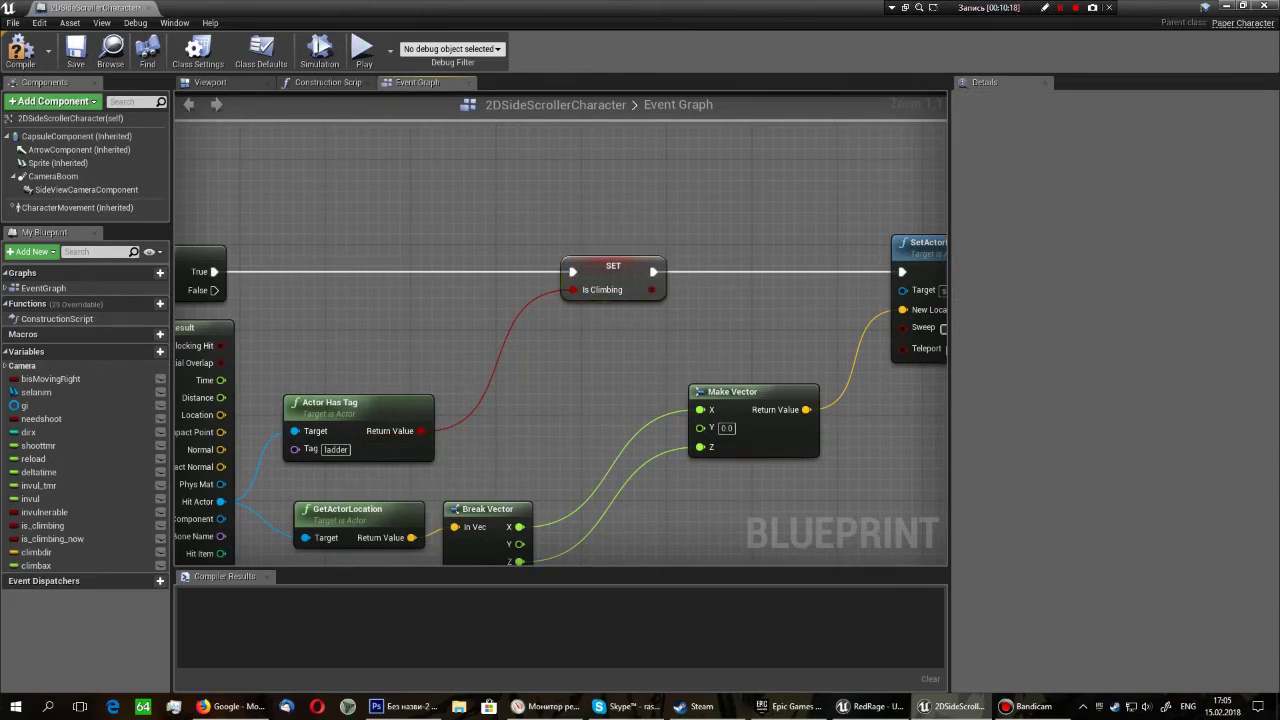
right_drag(574, 535, 574, 423)
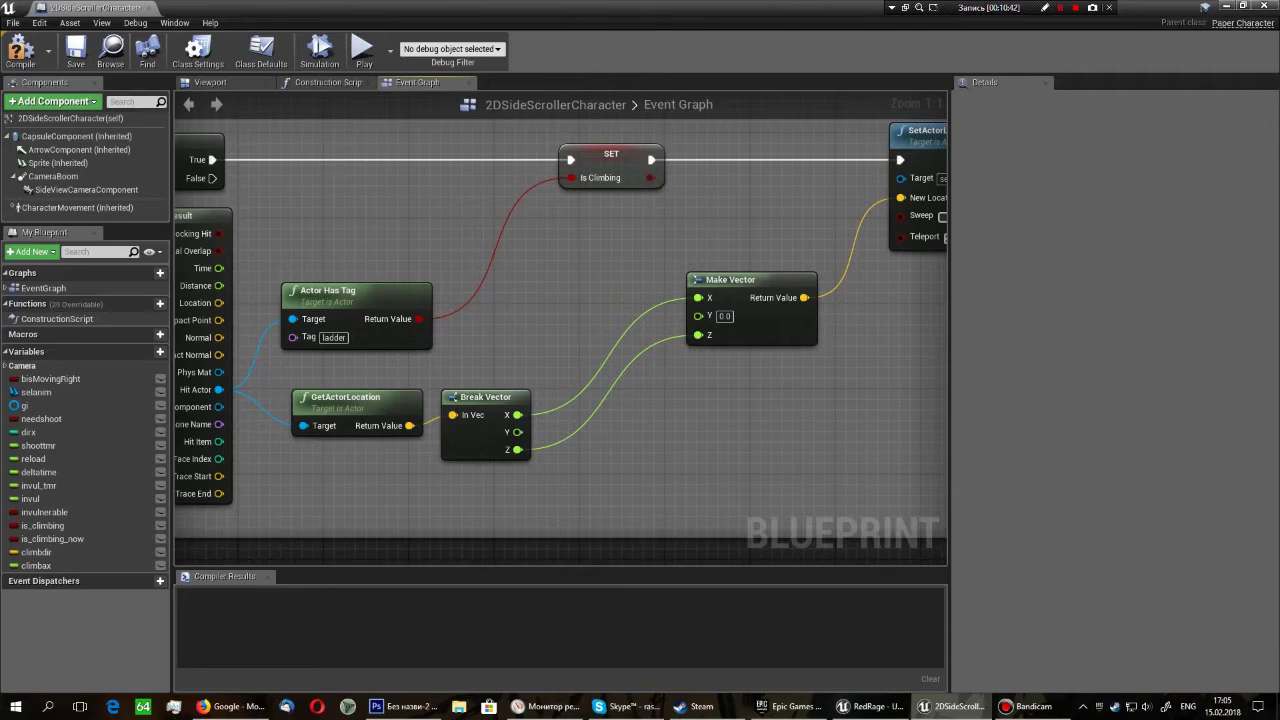
scroll(560, 330, down, 1)
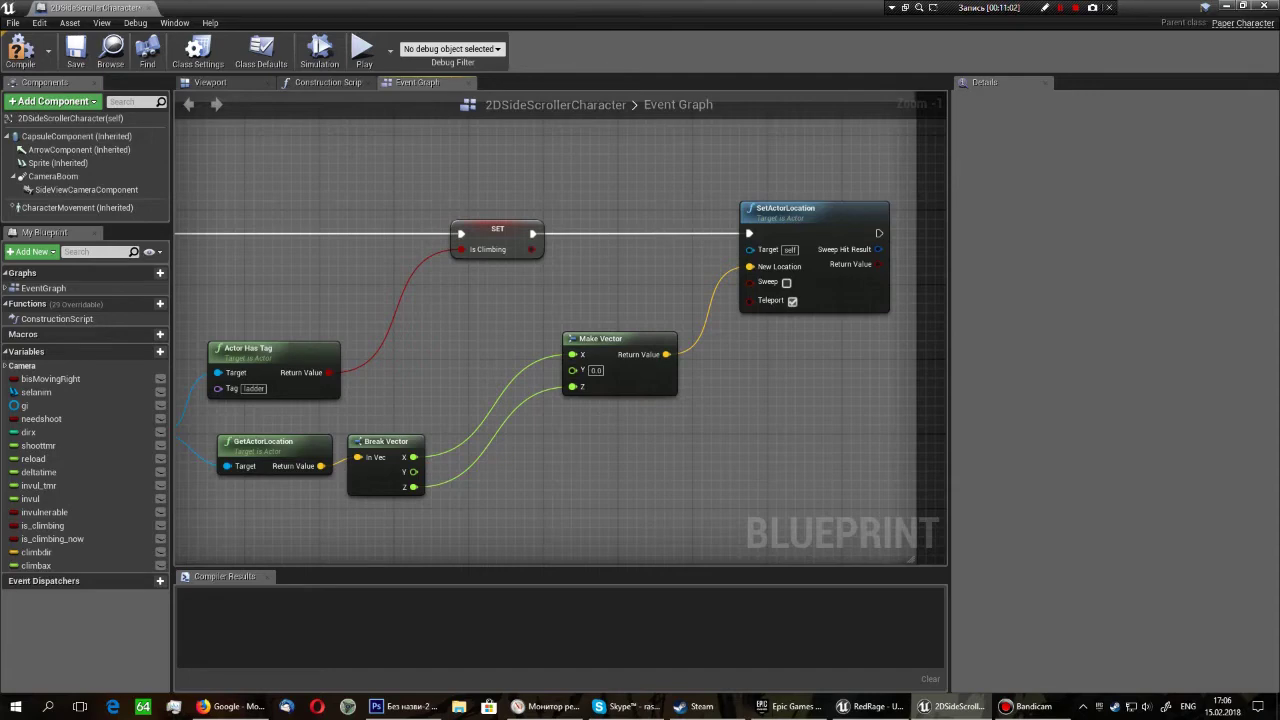
scroll(410, 216, down, 6)
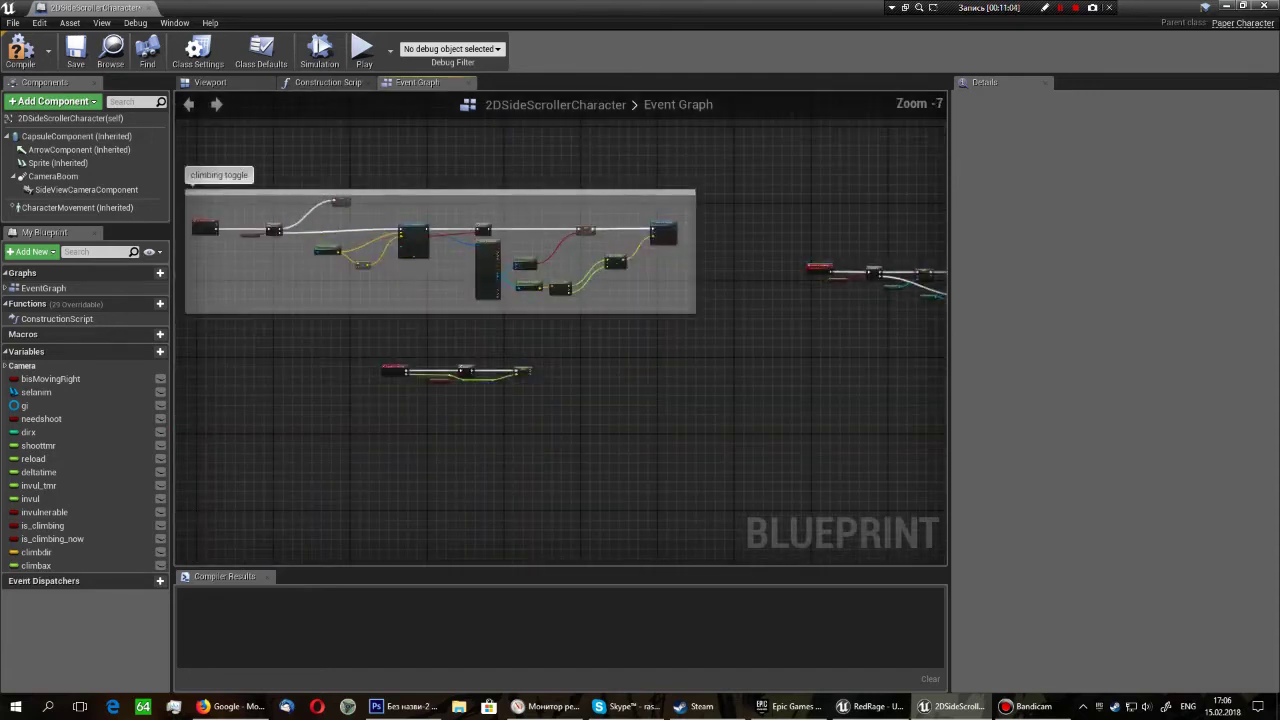
mouse_move(649, 180)
right_down()
mouse_move(714, 365)
mouse_move(678, 209)
right_up()
scroll(441, 221, up, 8)
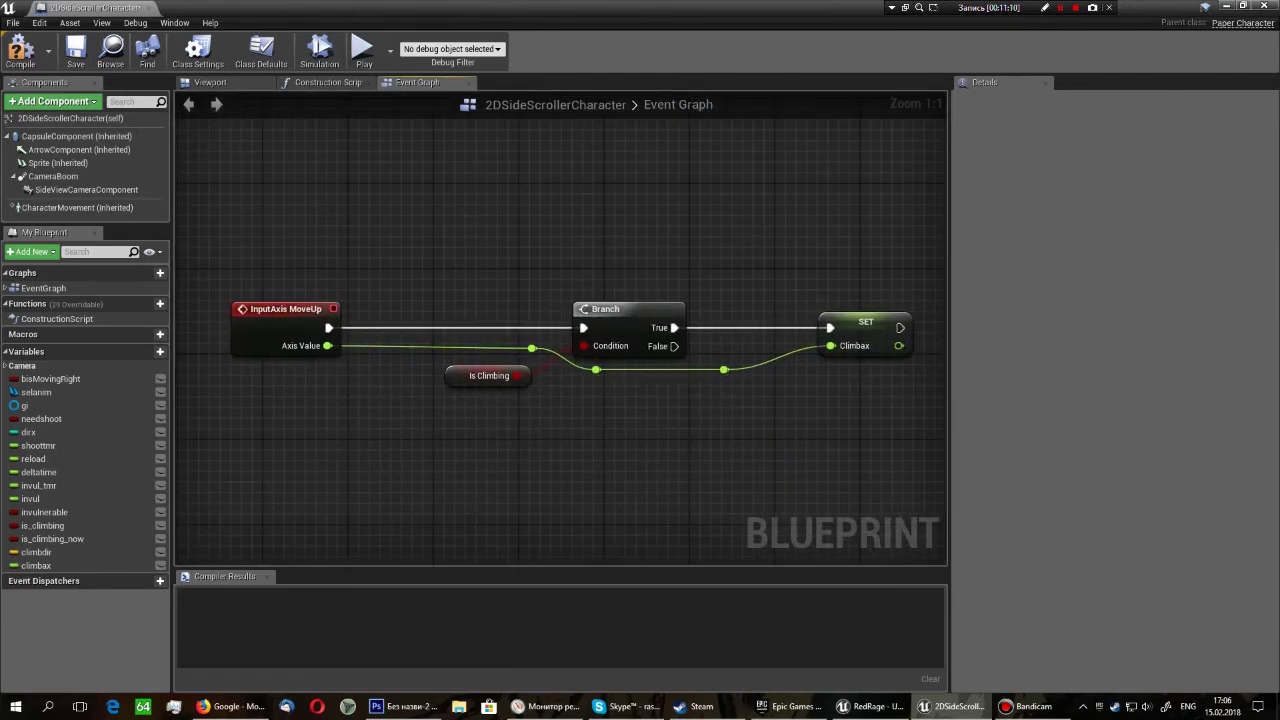
scroll(428, 243, down, 2)
scroll(428, 243, up, 2)
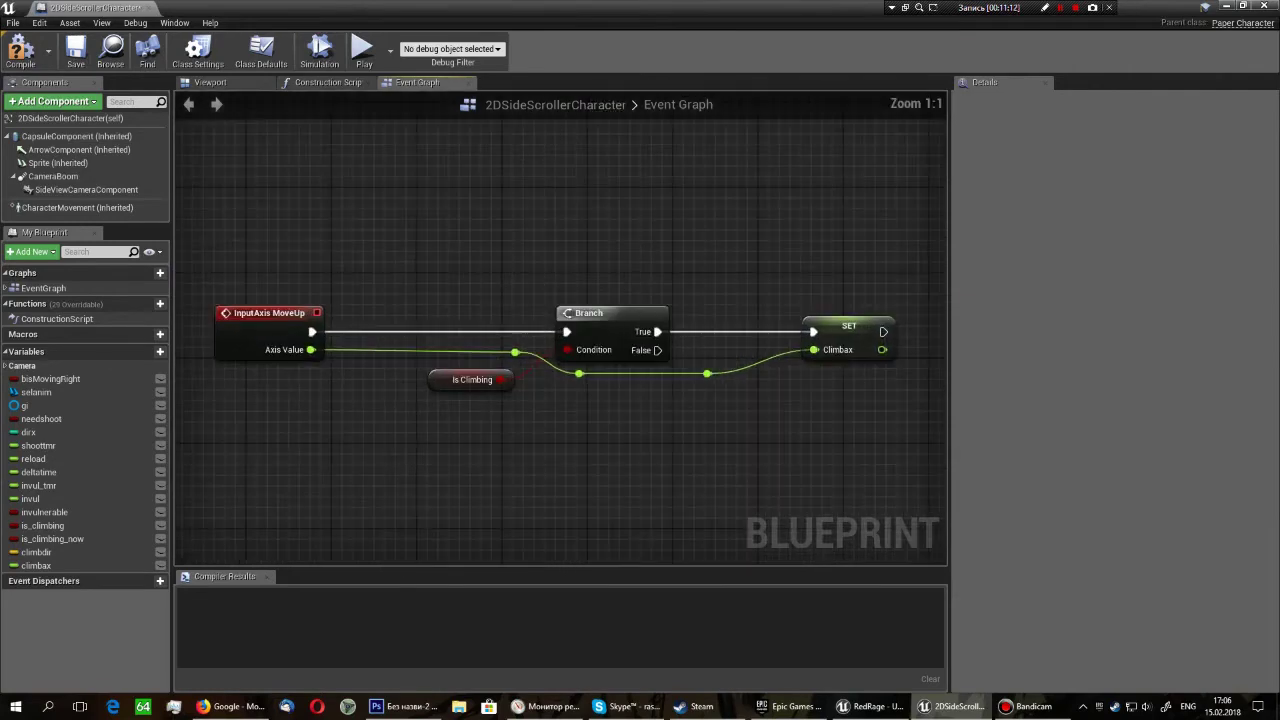
right_drag(428, 243, 453, 182)
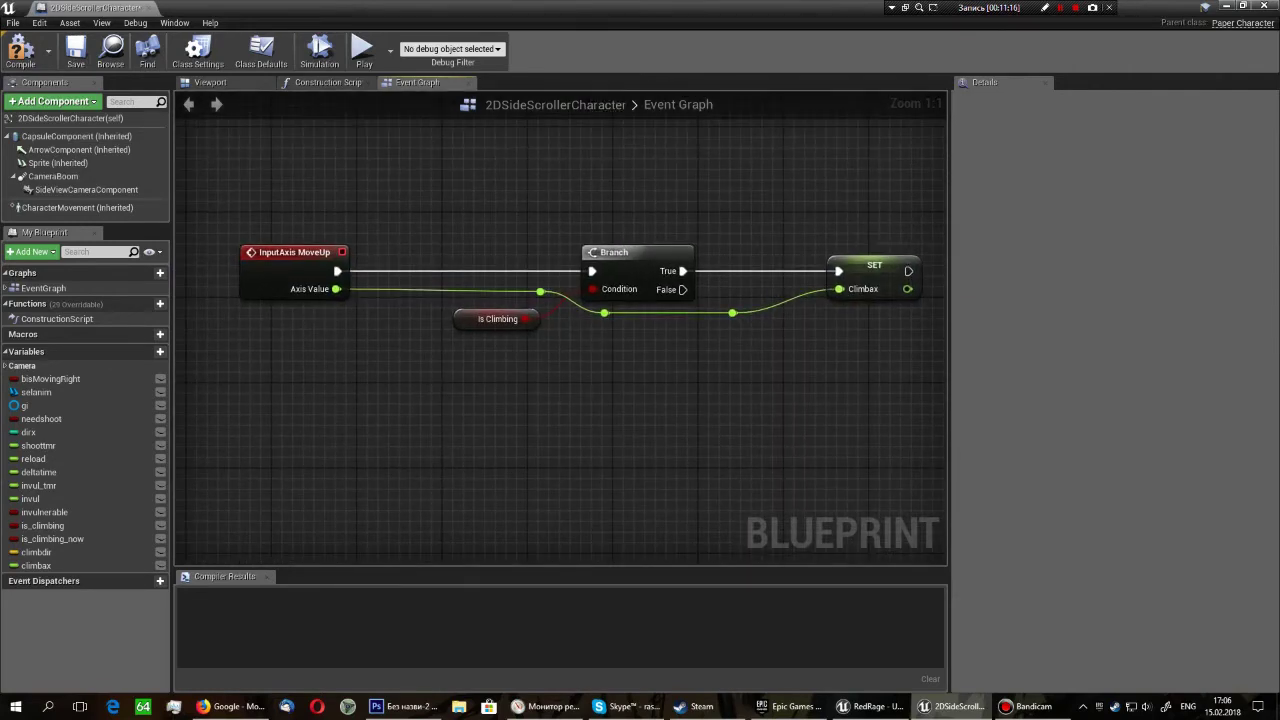
right_click(257, 396)
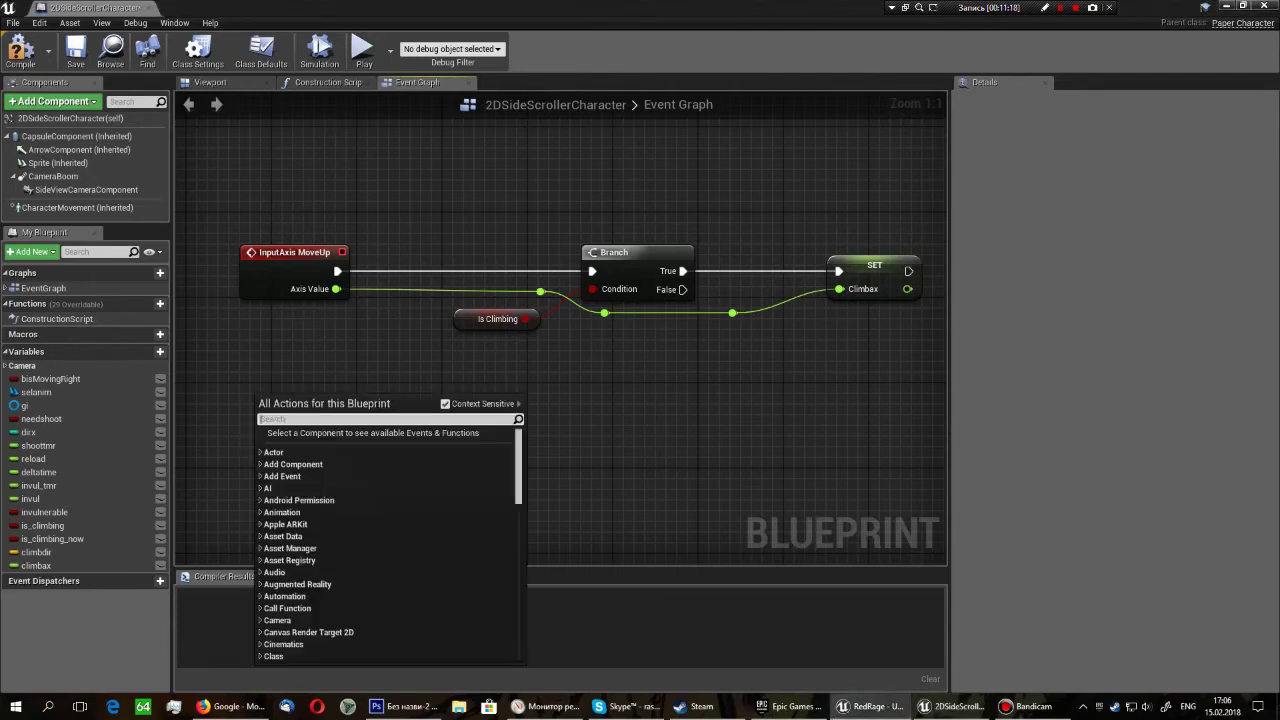
text(move)
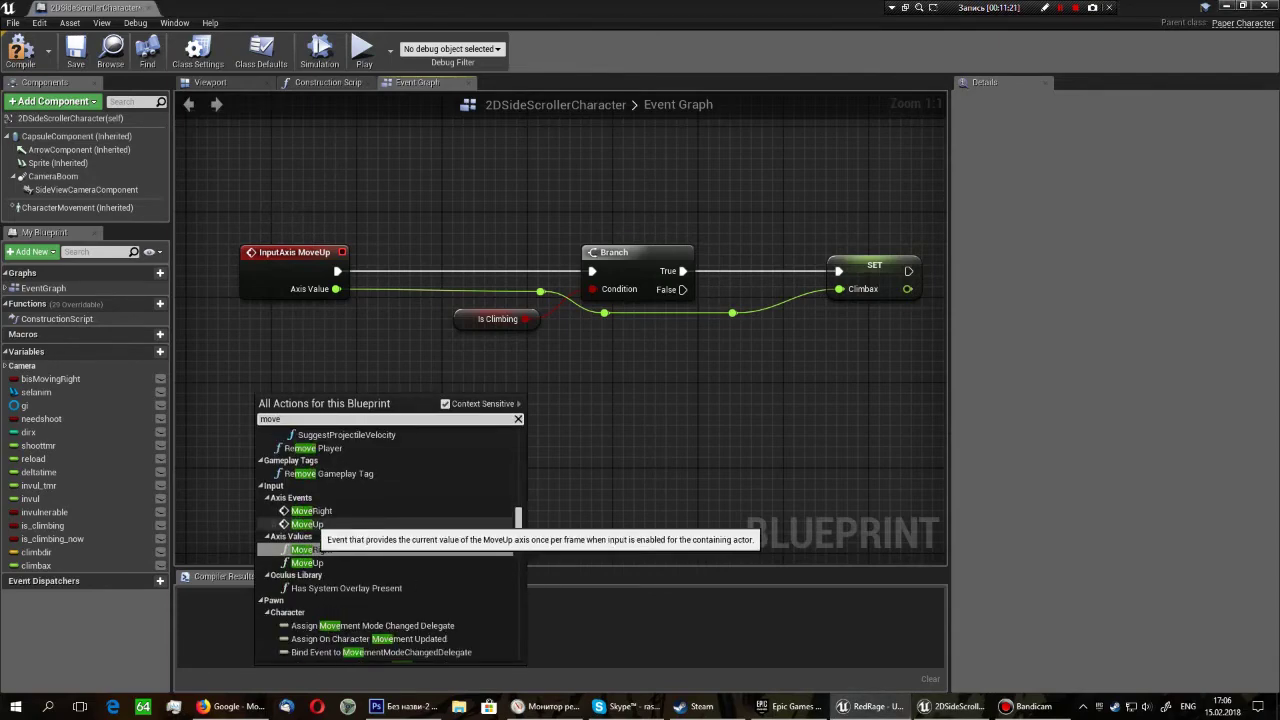
right_drag(463, 179, 464, 200)
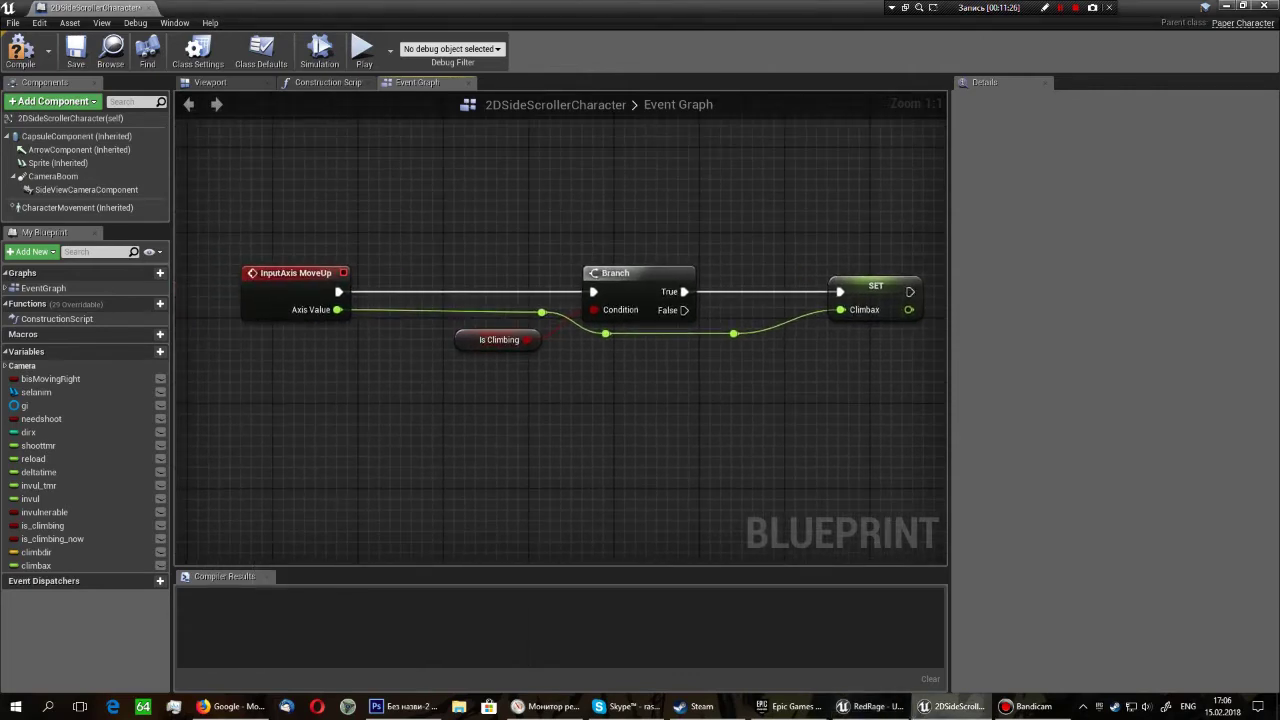
click(498, 340)
right_drag(798, 412, 593, 432)
click(669, 318)
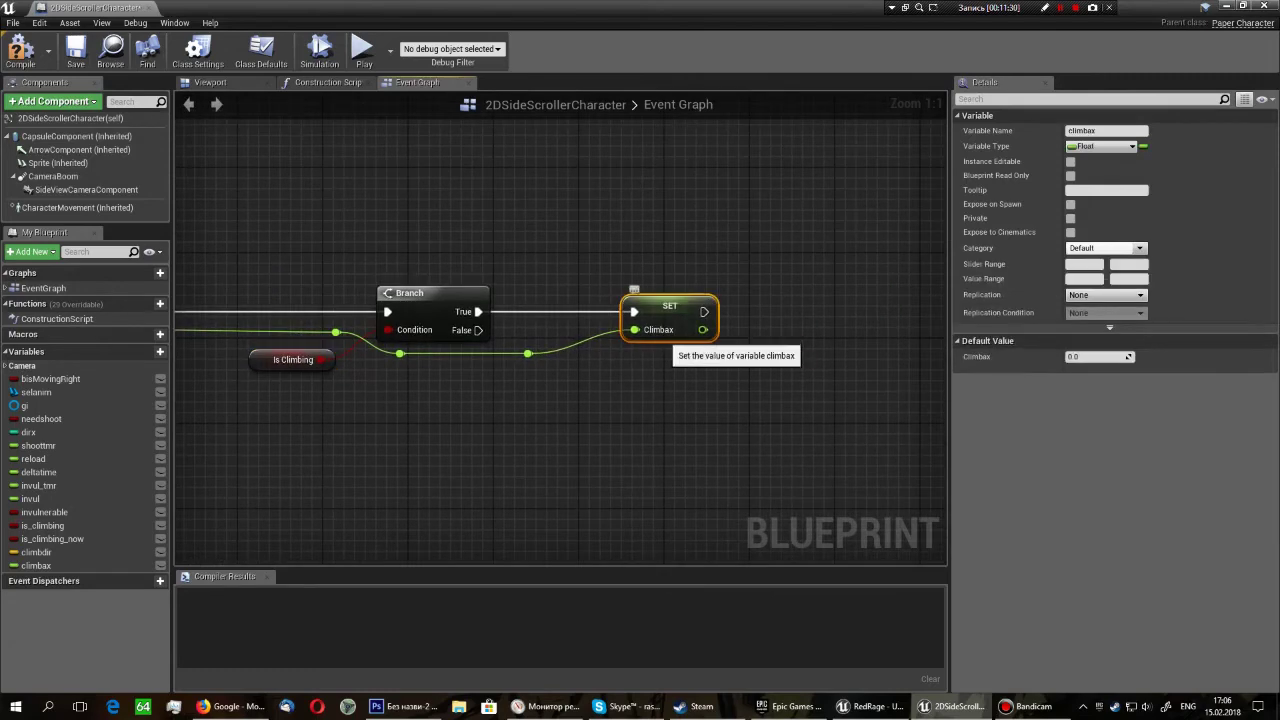
right_drag(670, 340, 774, 331)
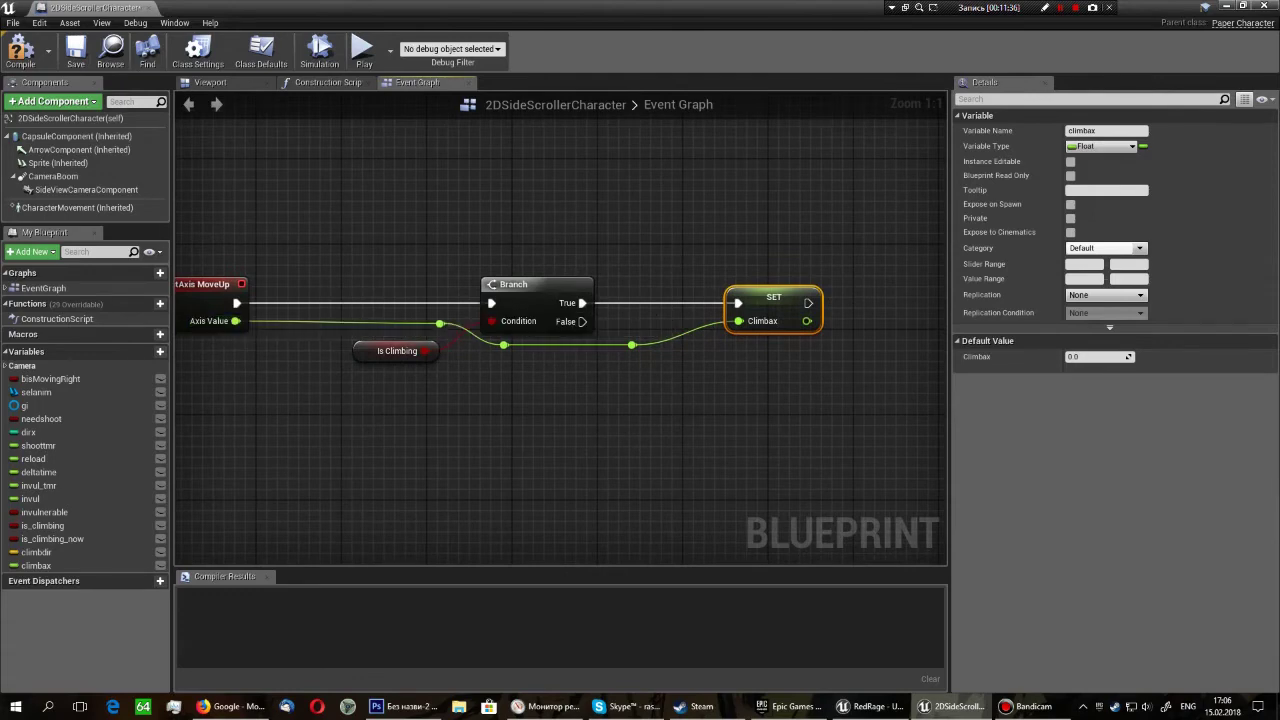
right_drag(560, 400, 655, 461)
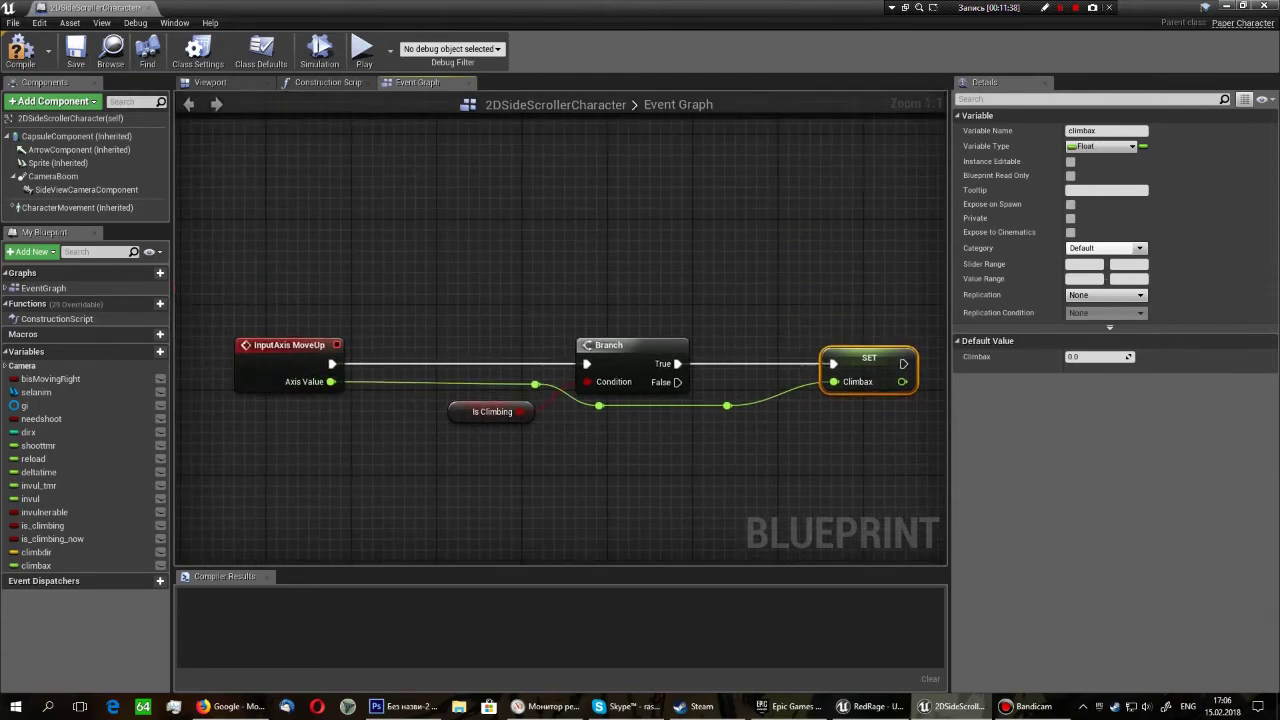
scroll(820, 400, down, 6)
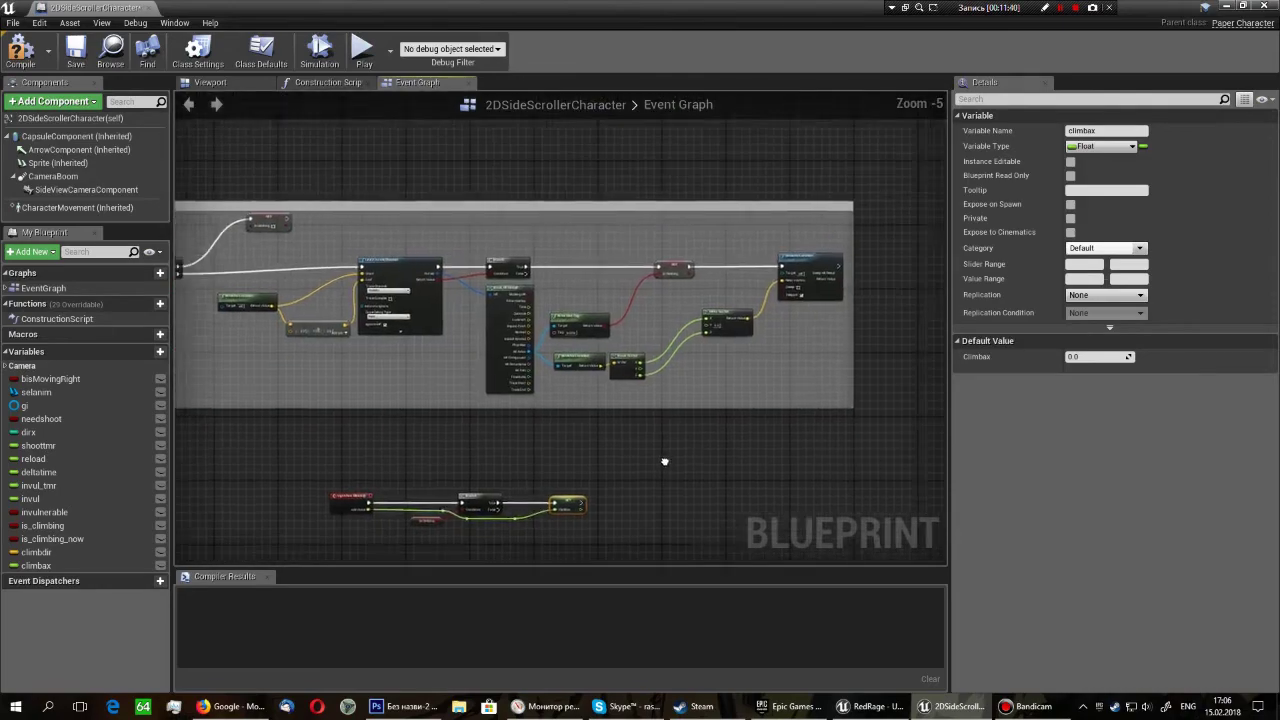
scroll(560, 330, down, 1)
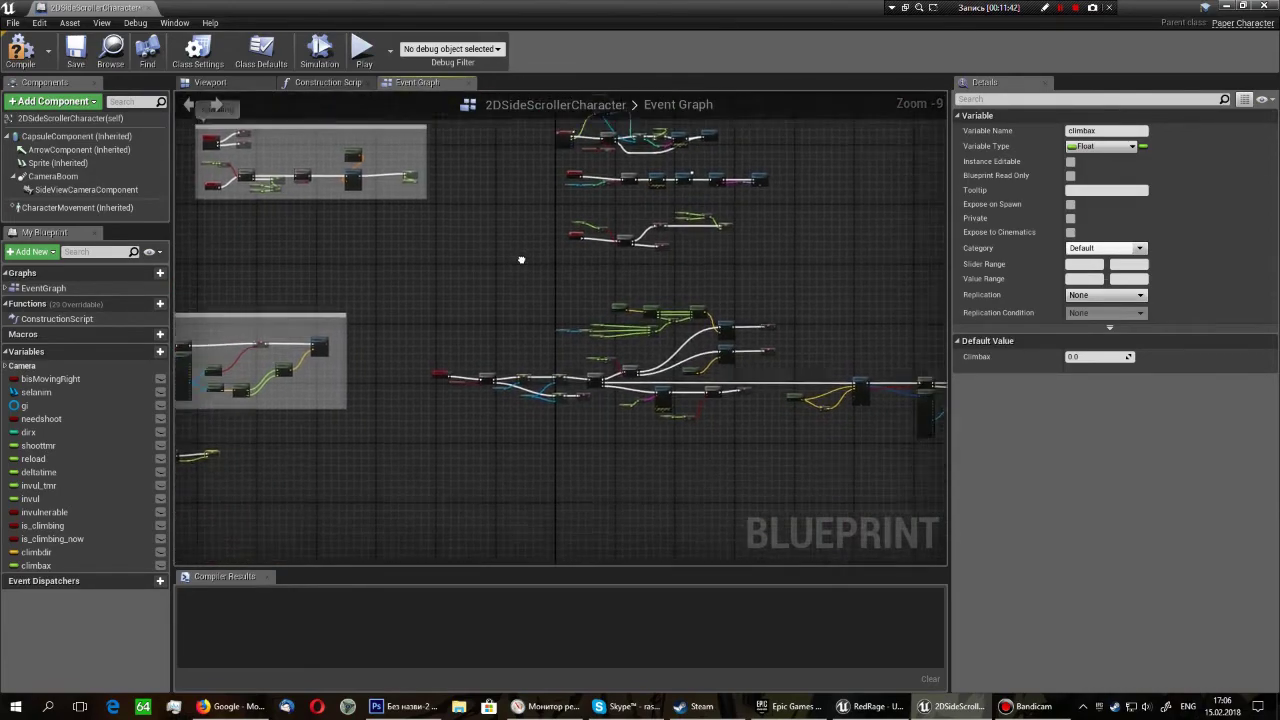
scroll(560, 330, up, 2)
scroll(424, 335, up, 4)
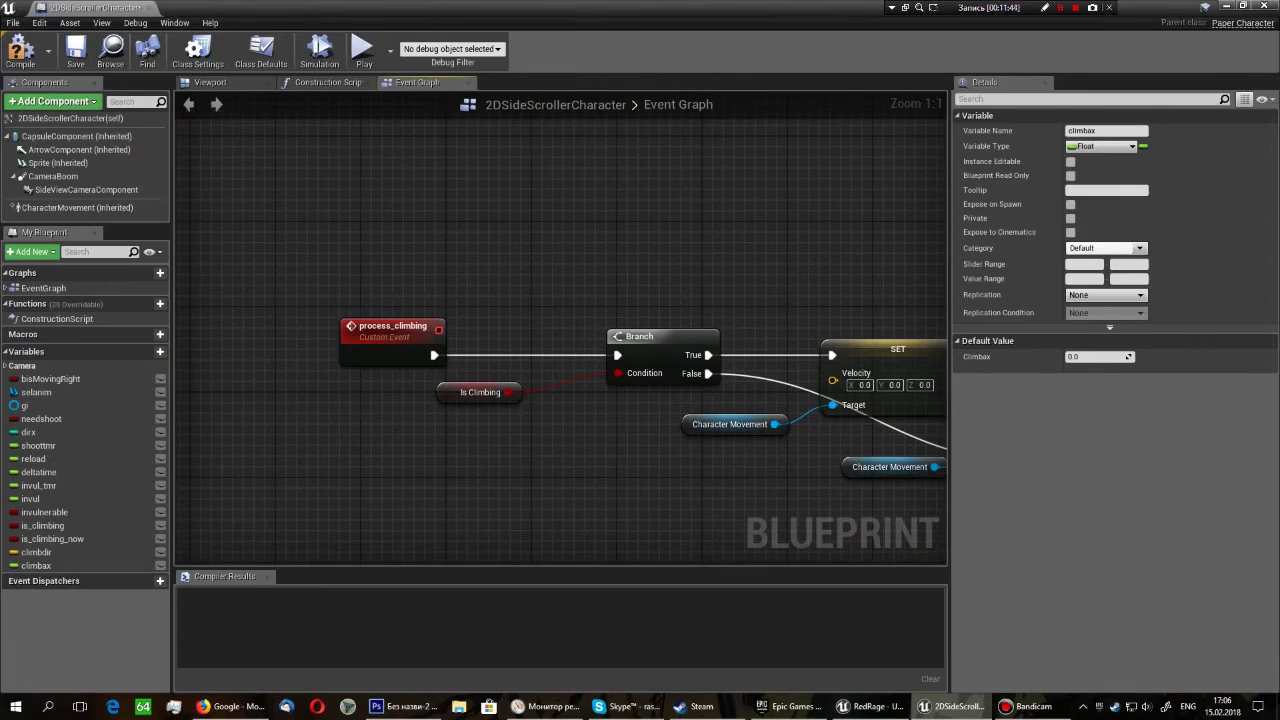
right_drag(360, 325, 360, 242)
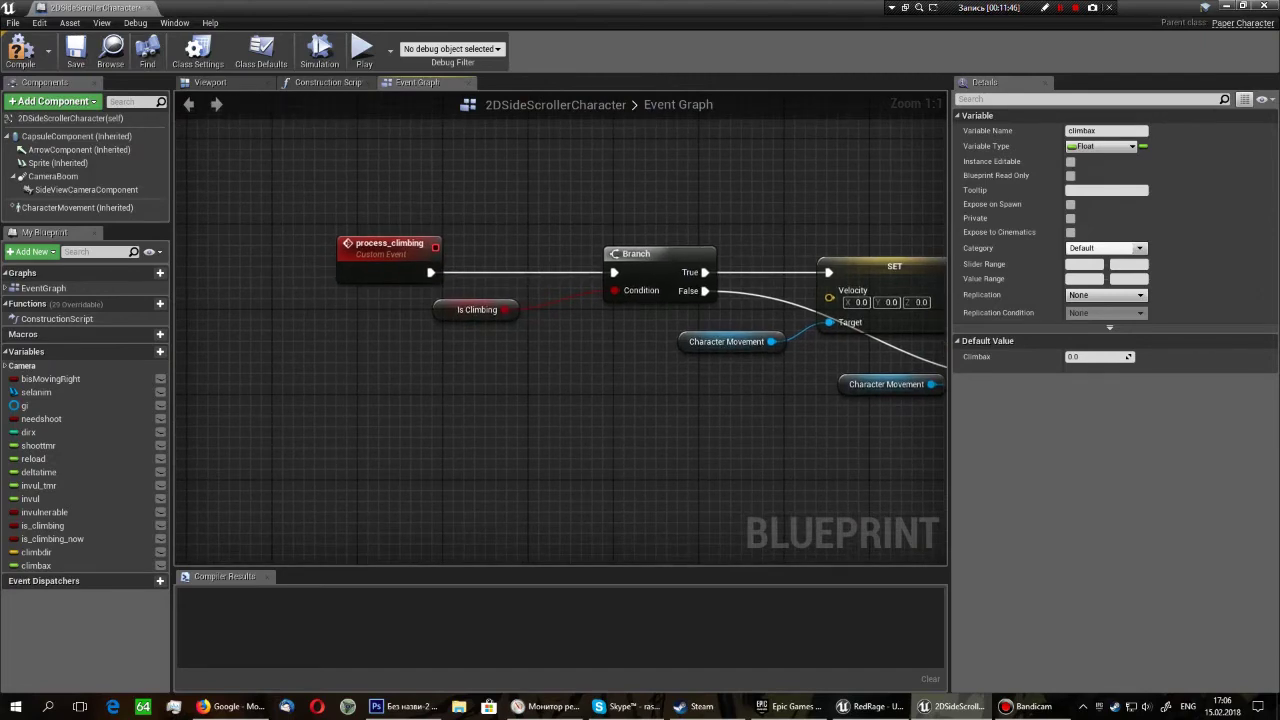
right_click(360, 242)
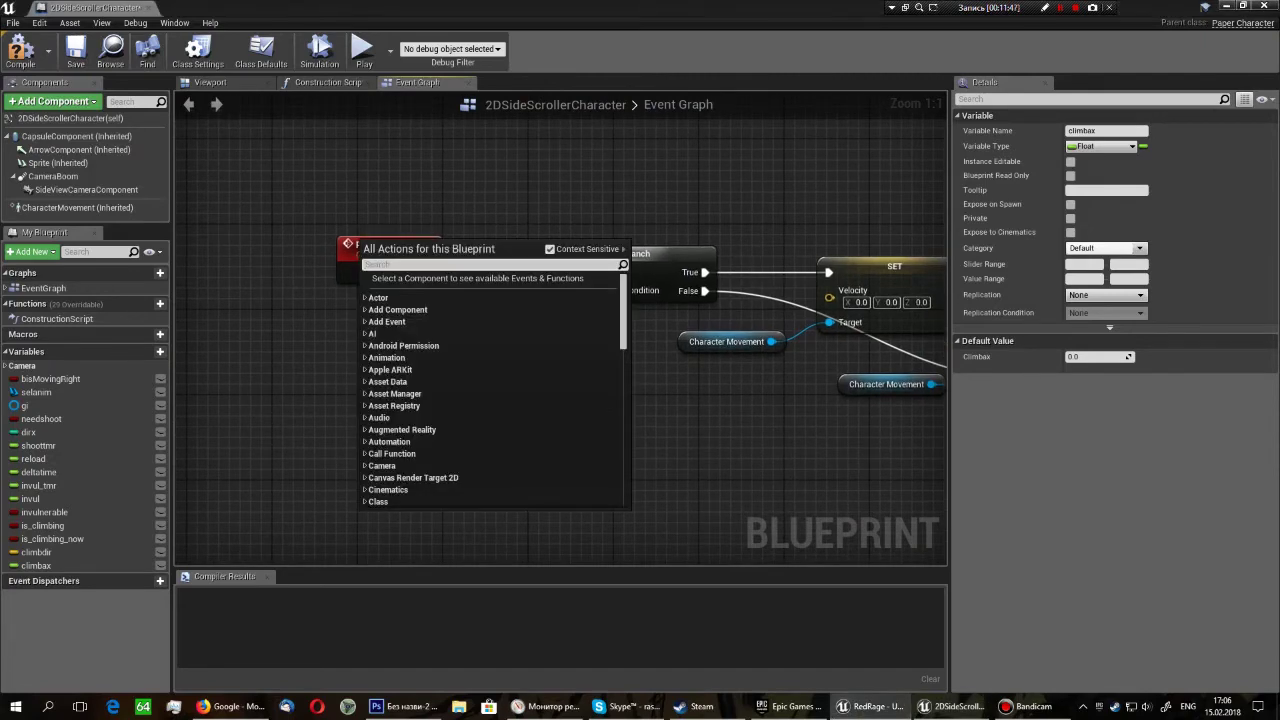
text(custom)
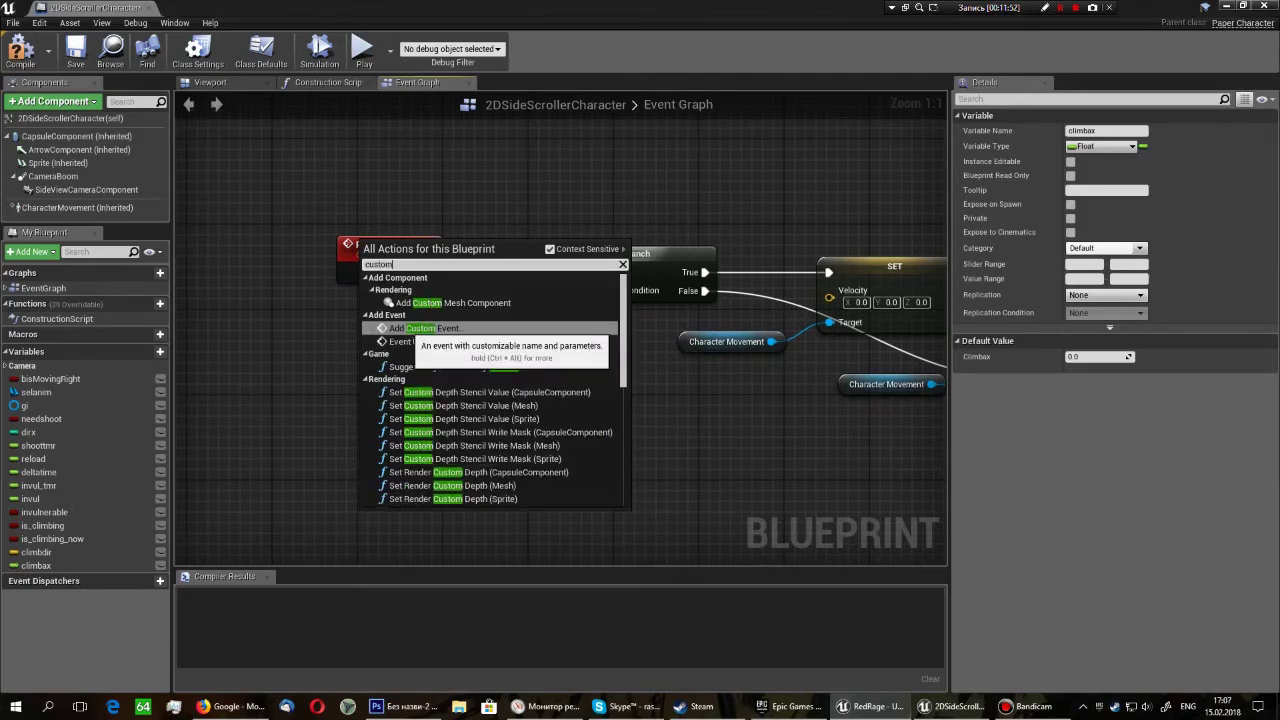
key(Return)
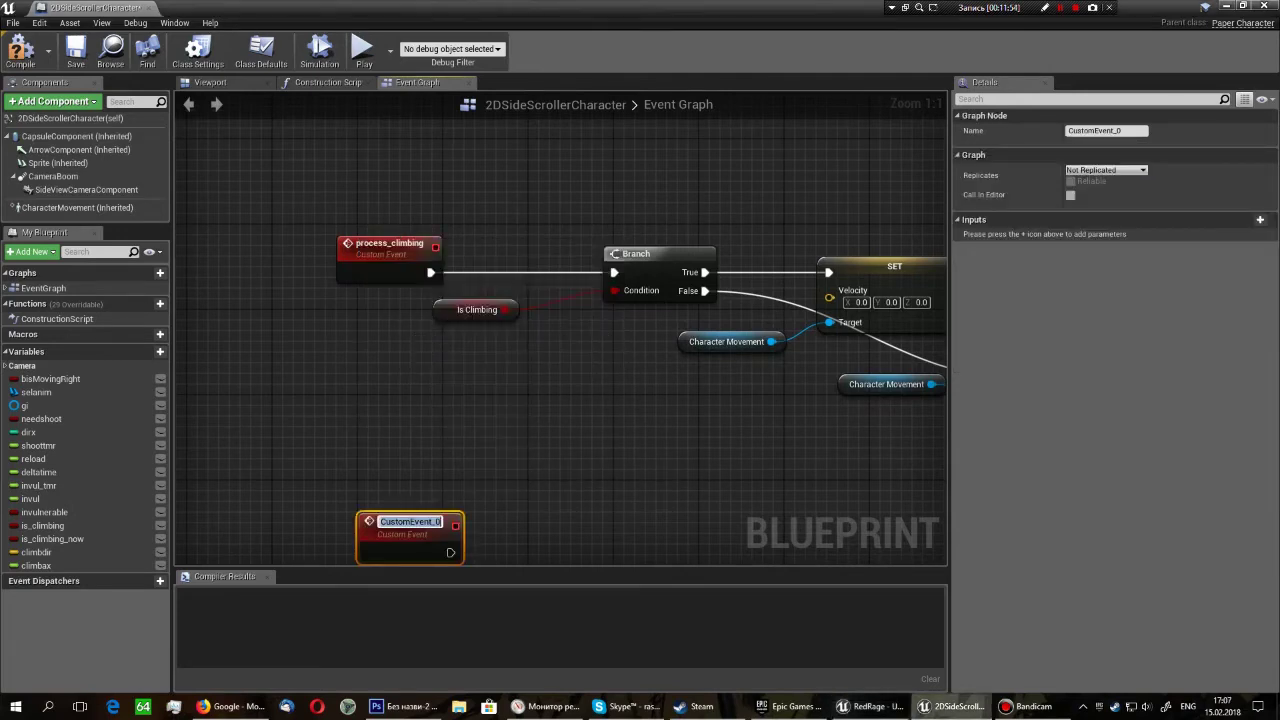
text(proces)
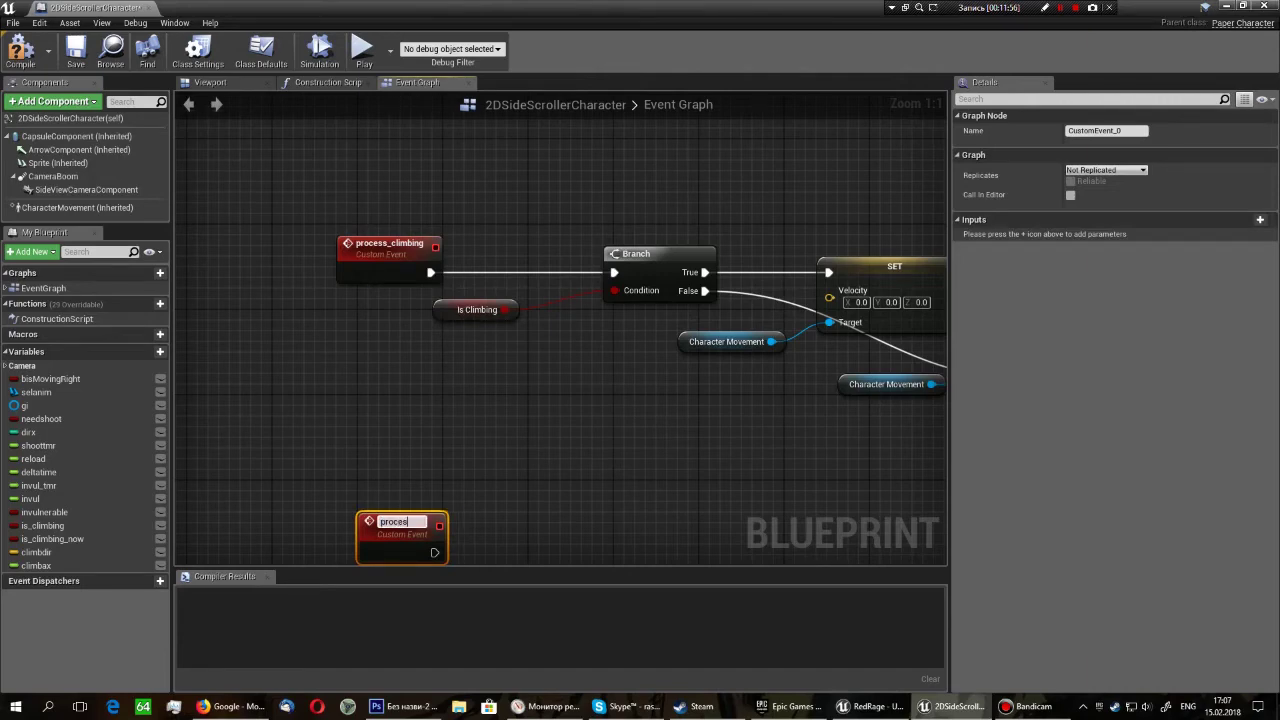
text(s_)
key(Return)
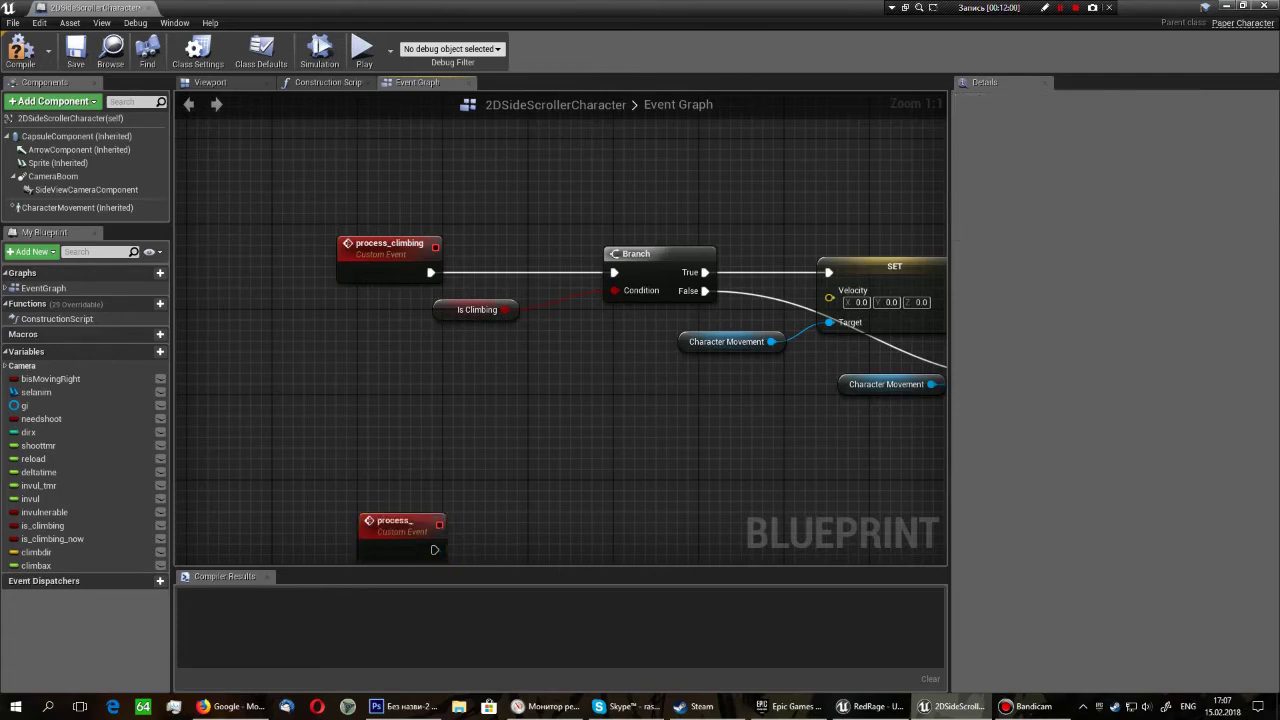
click(434, 549)
key(Delete)
Shift the false-branch Character Movement, Gravity Scale and Is Climbing Now nodes lower in the graph.
right_drag(500, 400, 431, 472)
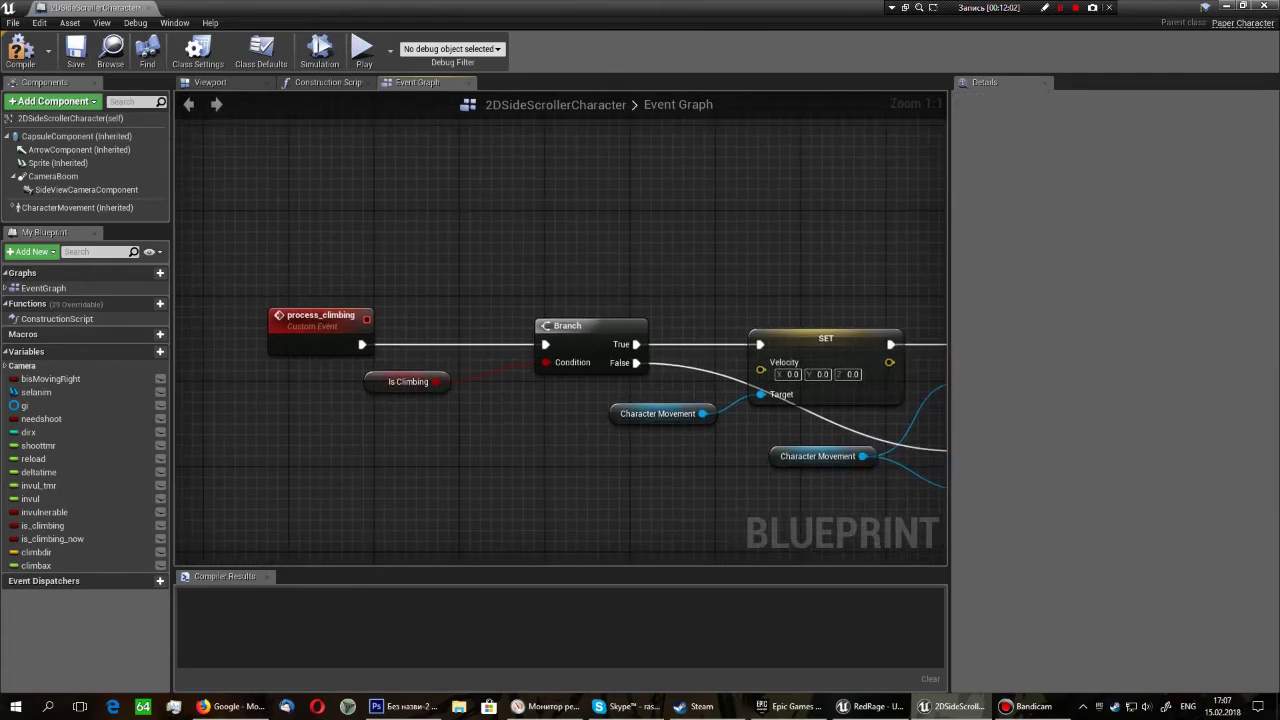
right_drag(498, 278, 363, 294)
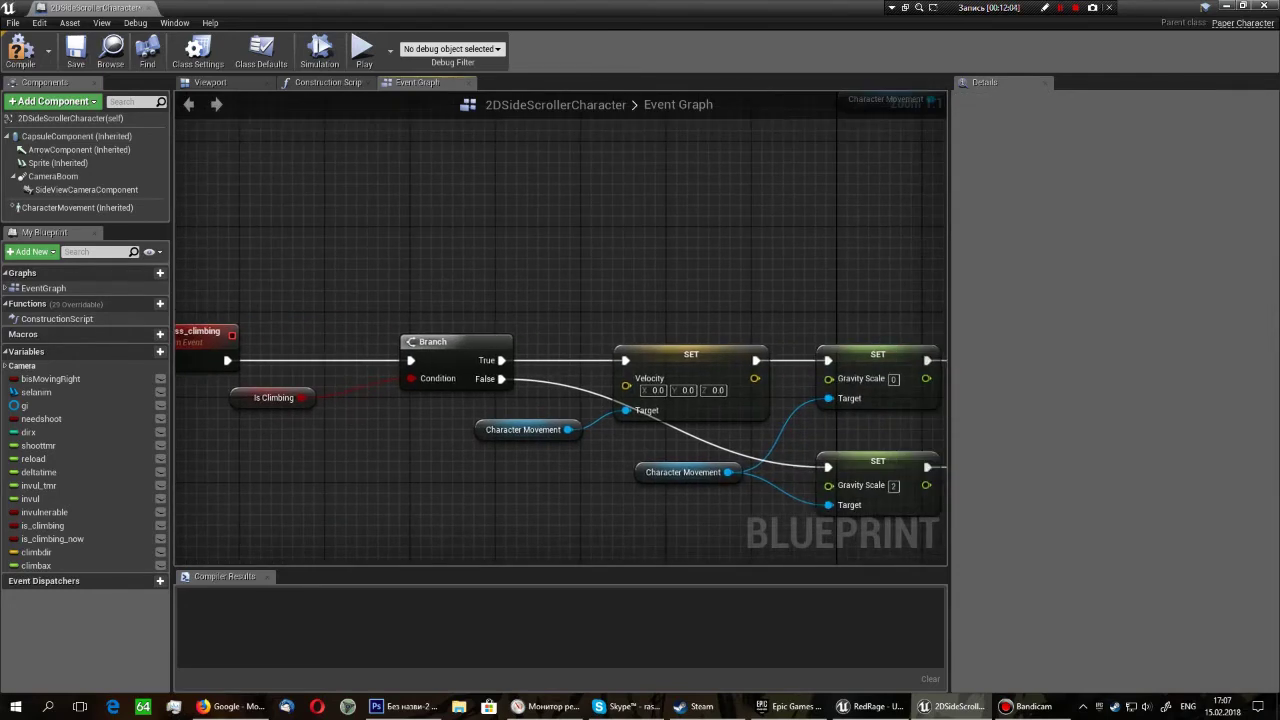
drag(273, 397, 304, 397)
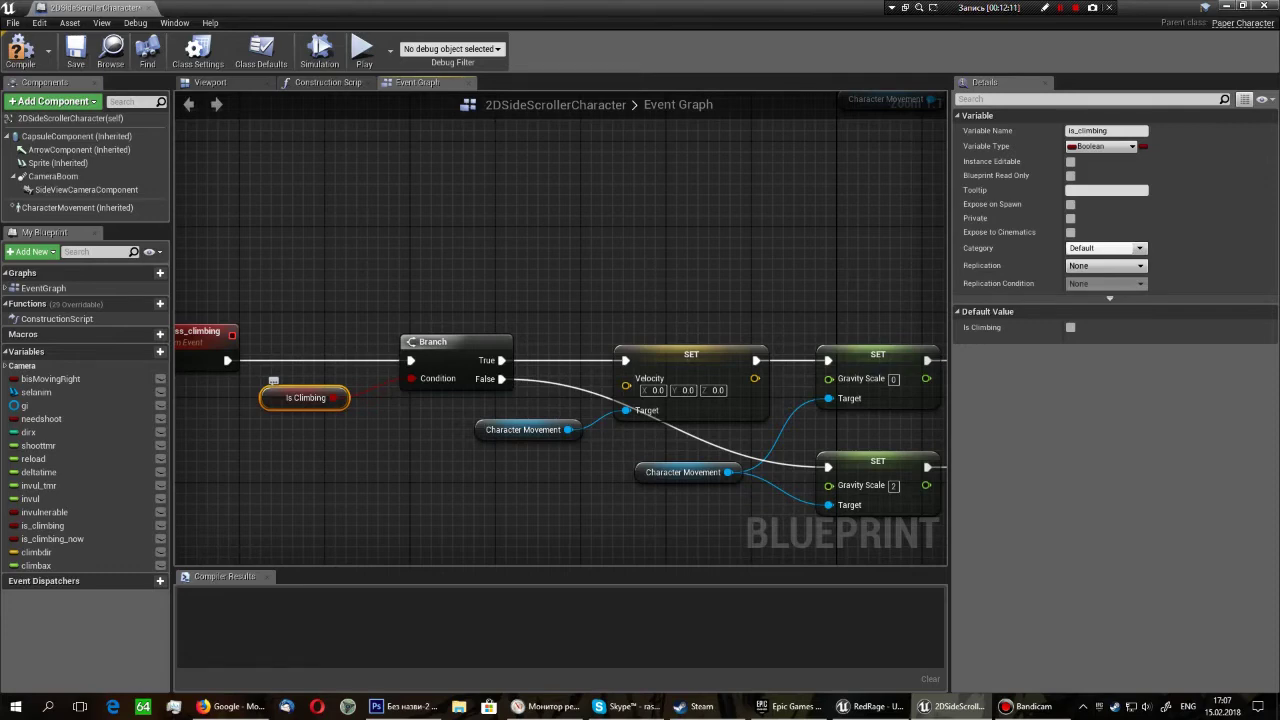
right_drag(273, 380, 125, 238)
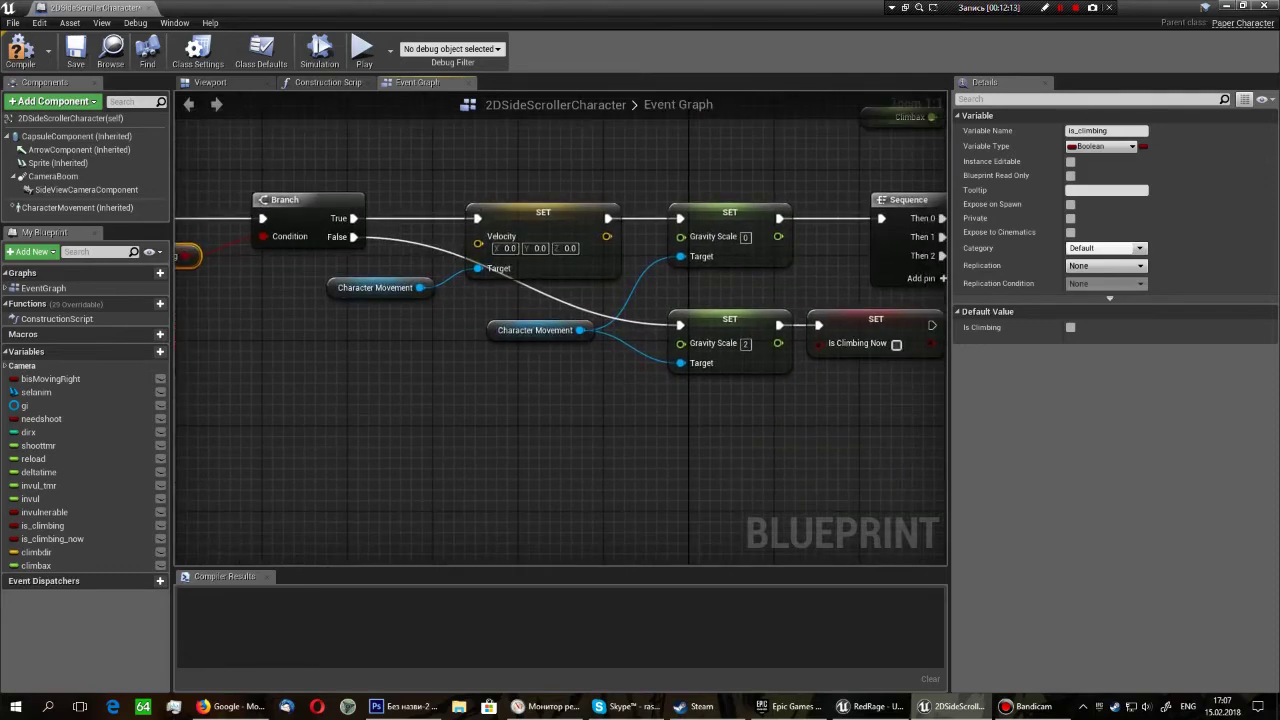
drag(479, 311, 944, 374)
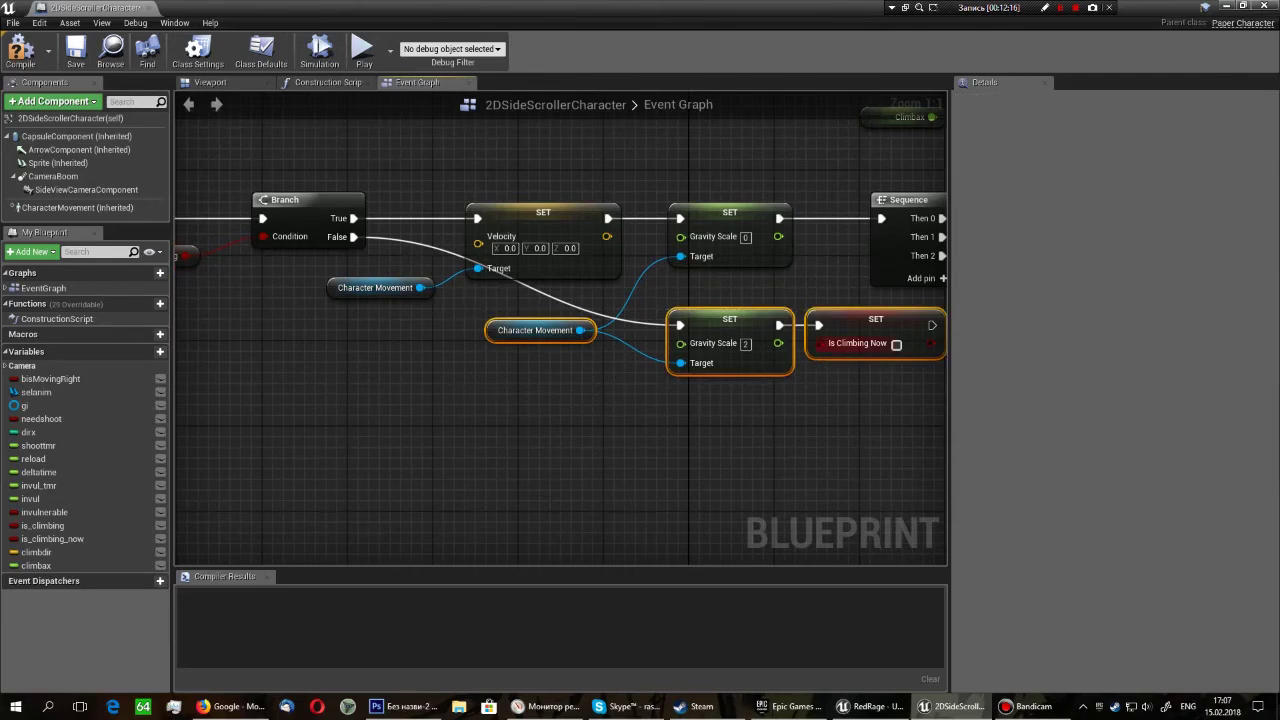
mouse_move(799, 366)
right_down()
mouse_move(539, 368)
mouse_move(674, 369)
right_up()
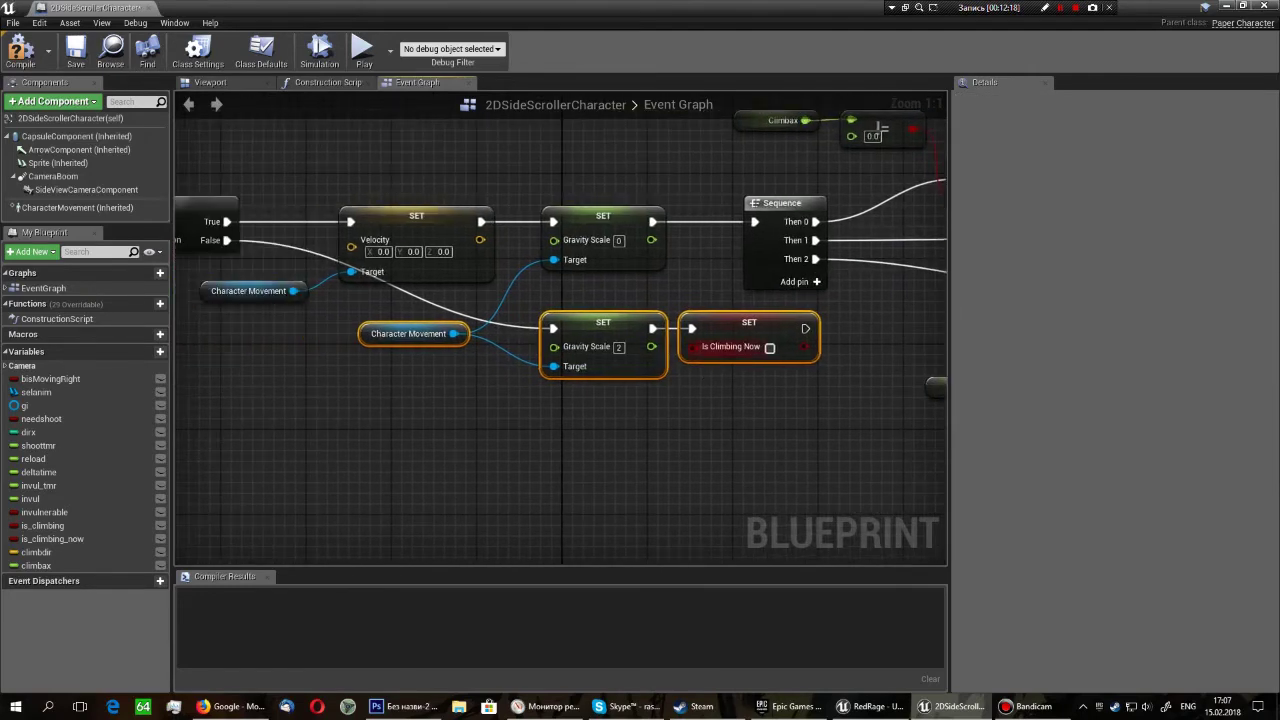
drag(694, 308, 694, 394)
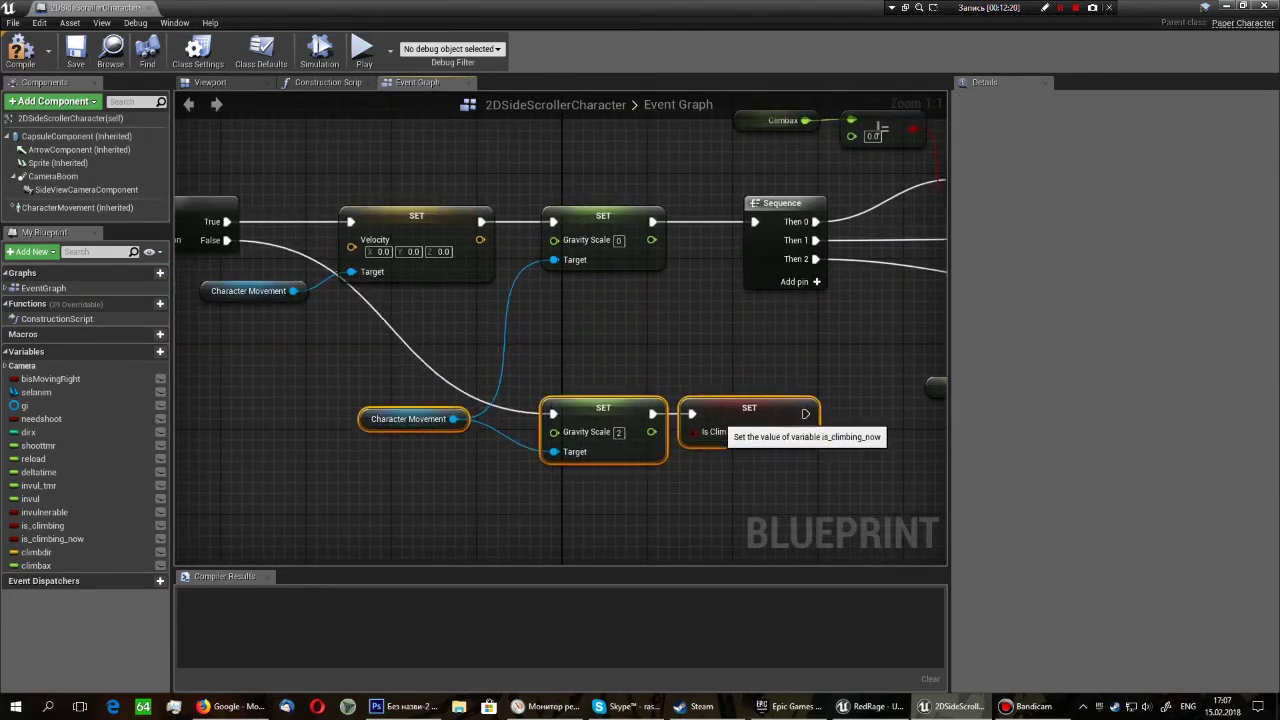
click(705, 480)
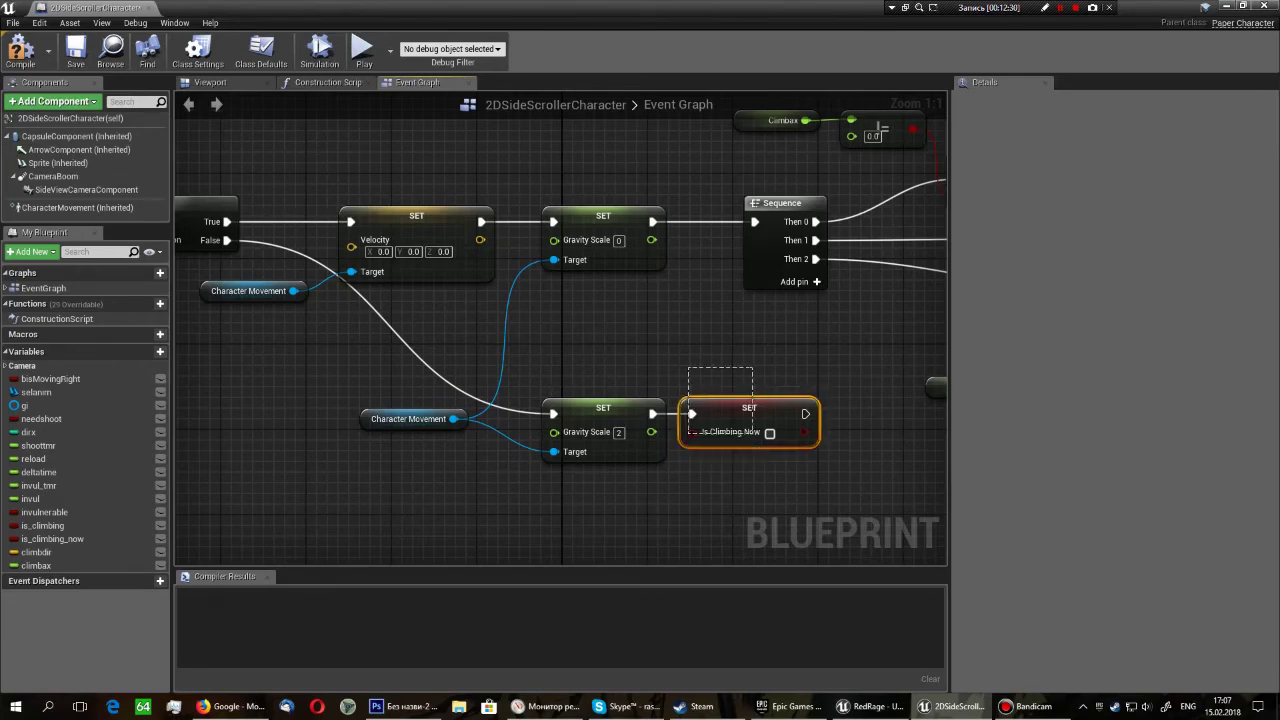
Review the Is Climbing Now and Gravity Scale SET nodes and the Sequence node.
click(749, 415)
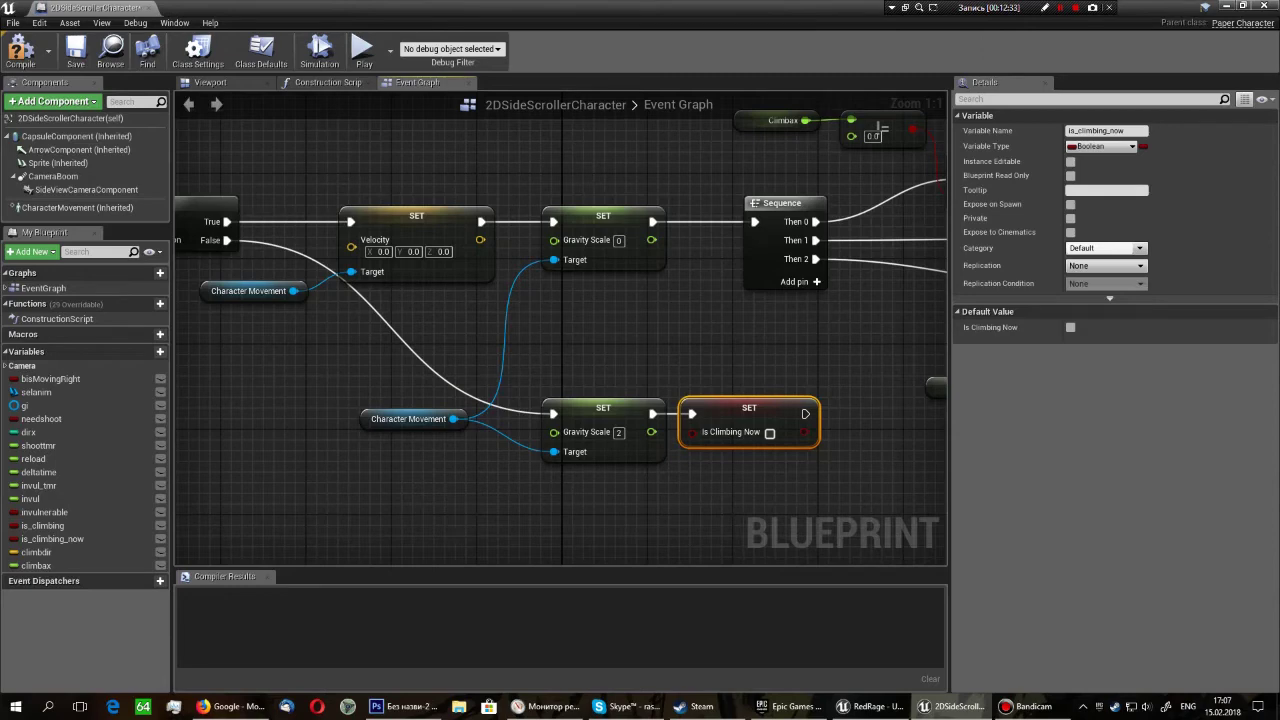
right_drag(880, 128, 840, 245)
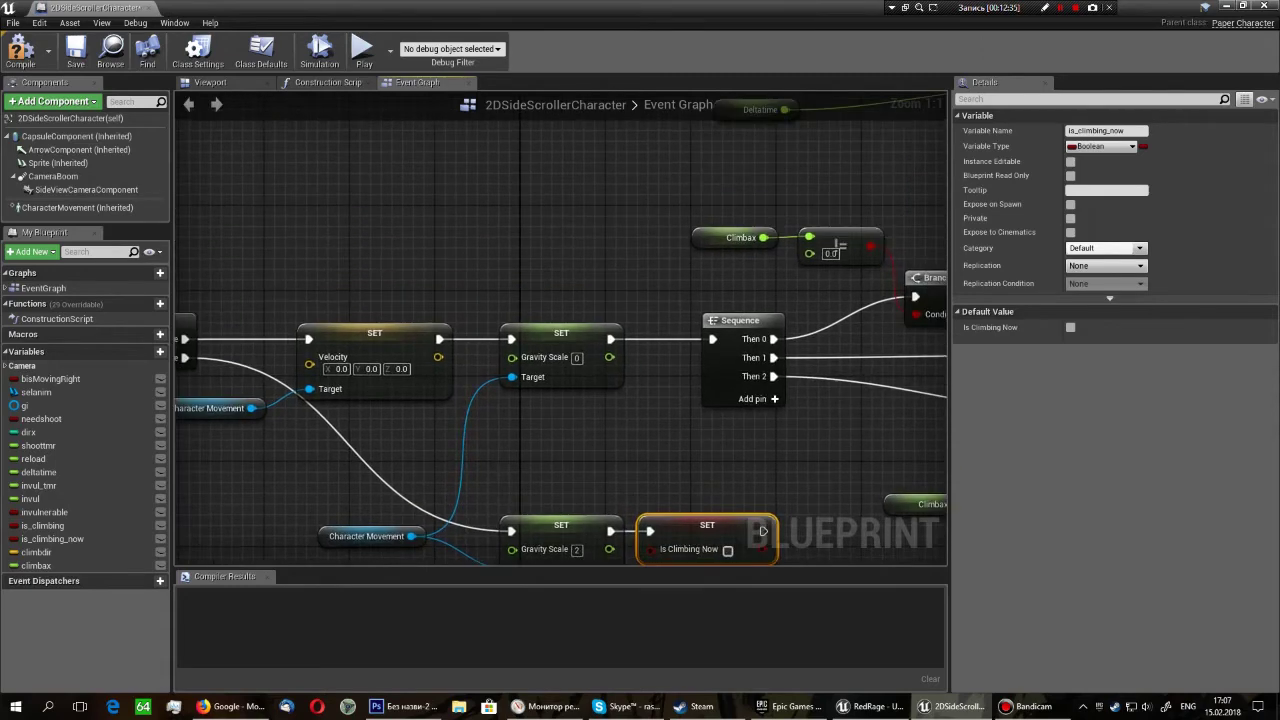
click(561, 345)
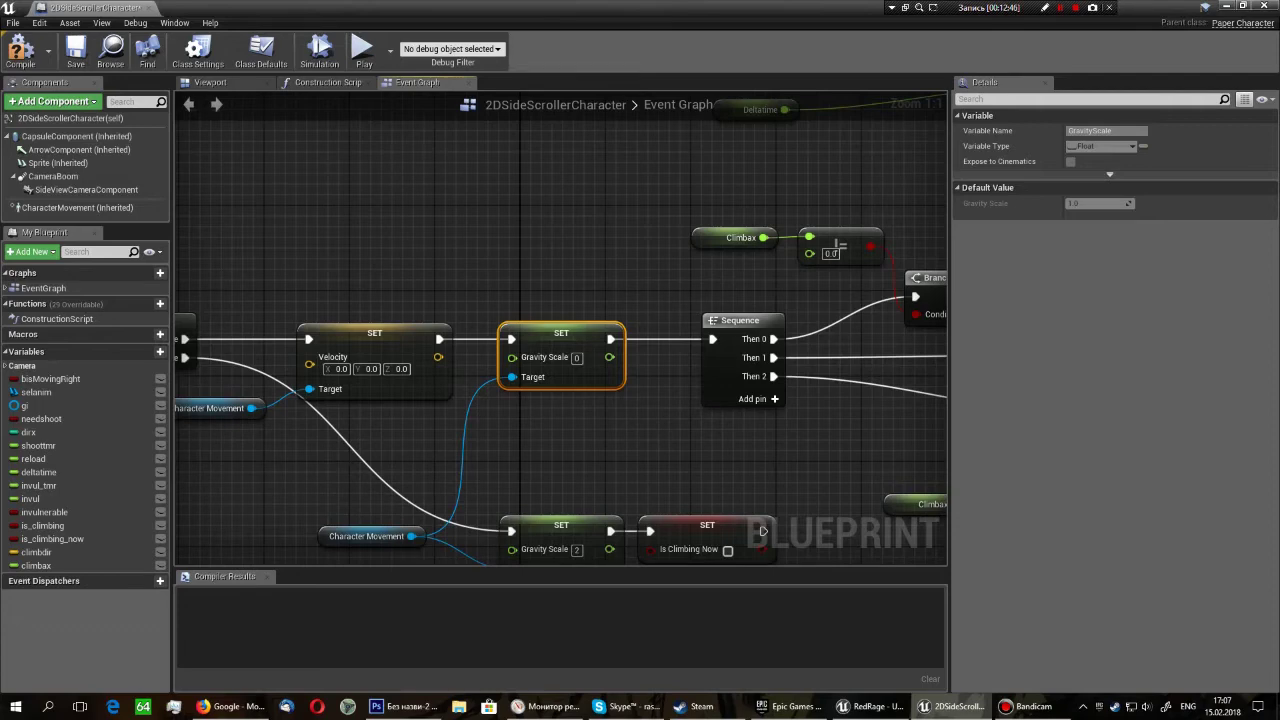
mouse_move(660, 300)
right_down()
mouse_move(428, 374)
mouse_move(374, 356)
right_up()
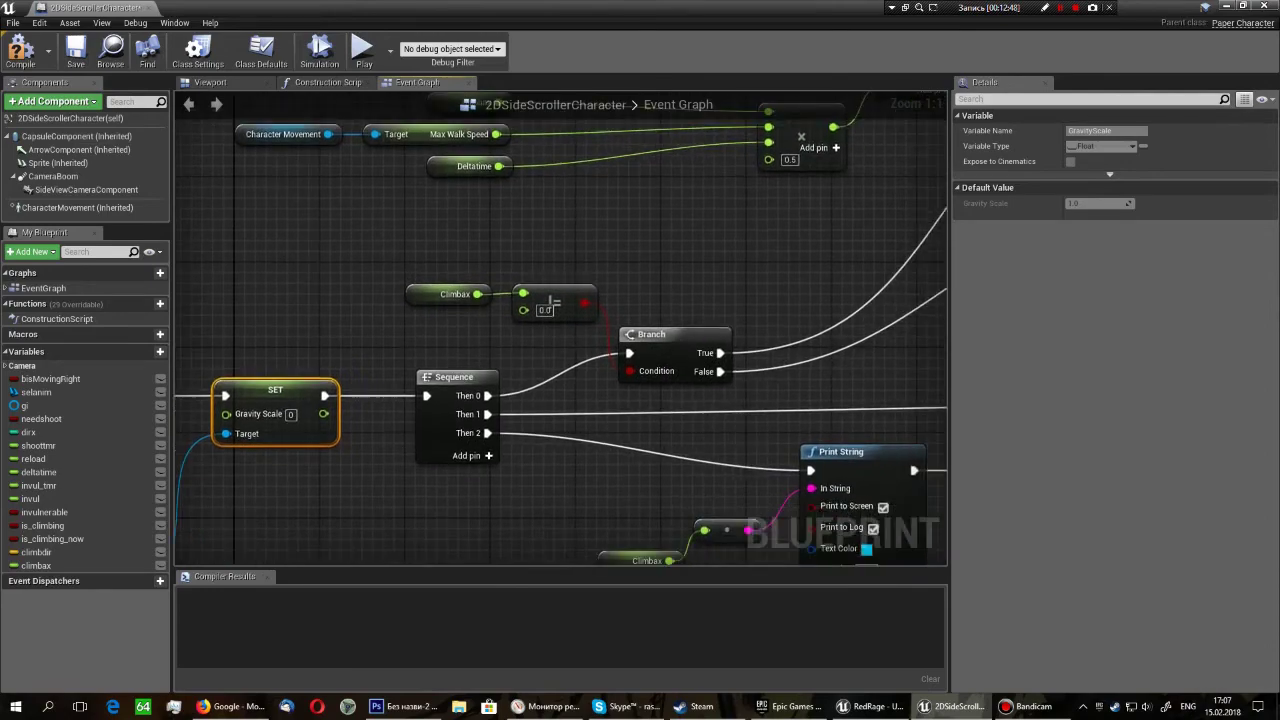
click(445, 379)
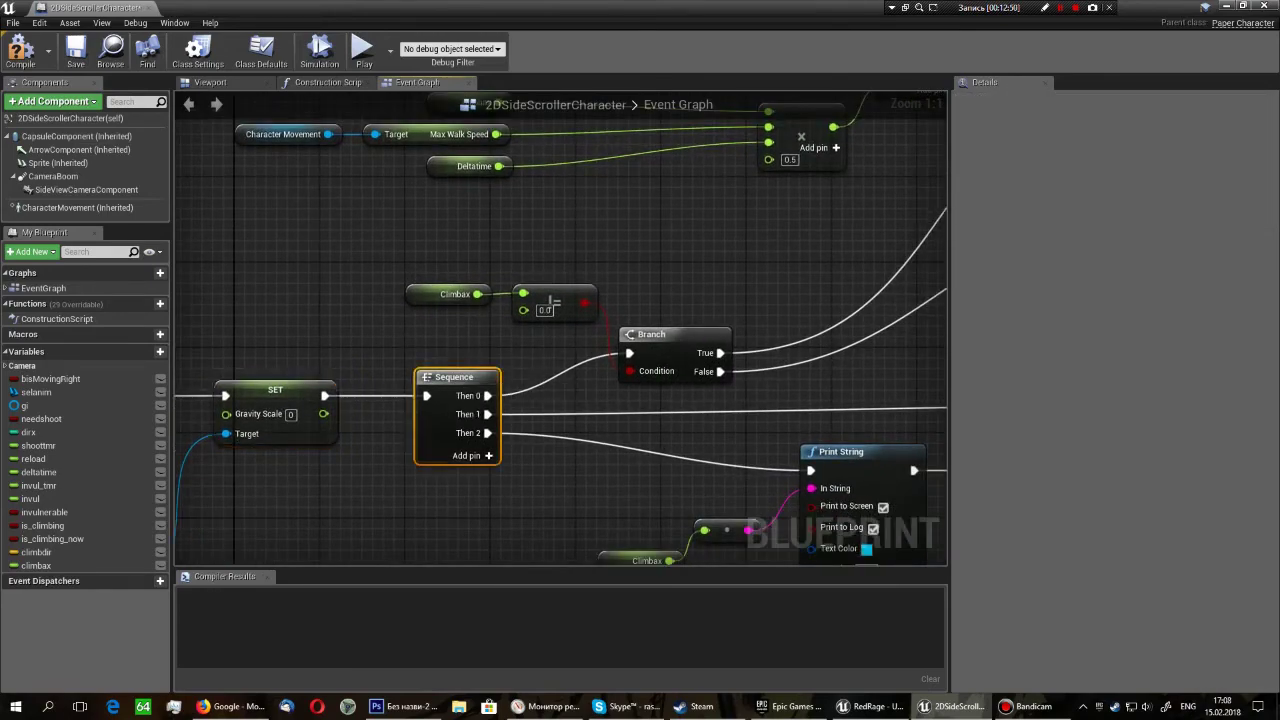
scroll(424, 453, down, 4)
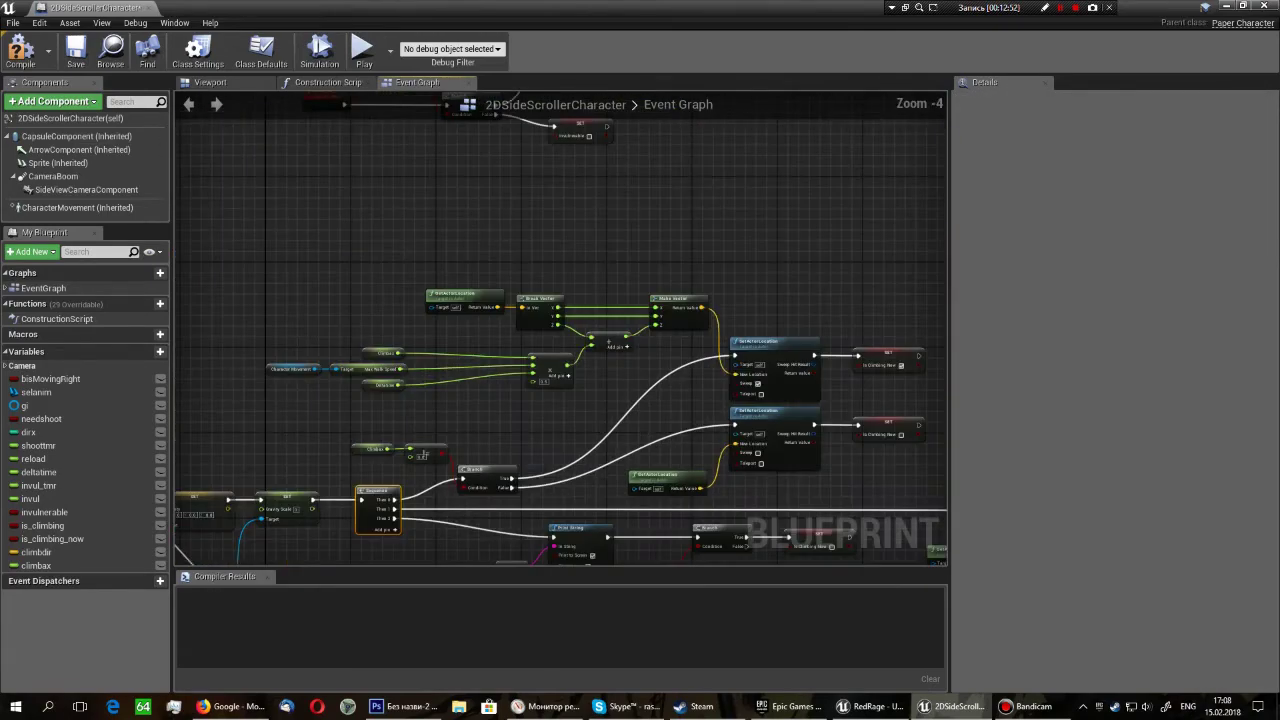
scroll(424, 453, up, 3)
scroll(420, 400, up, 1)
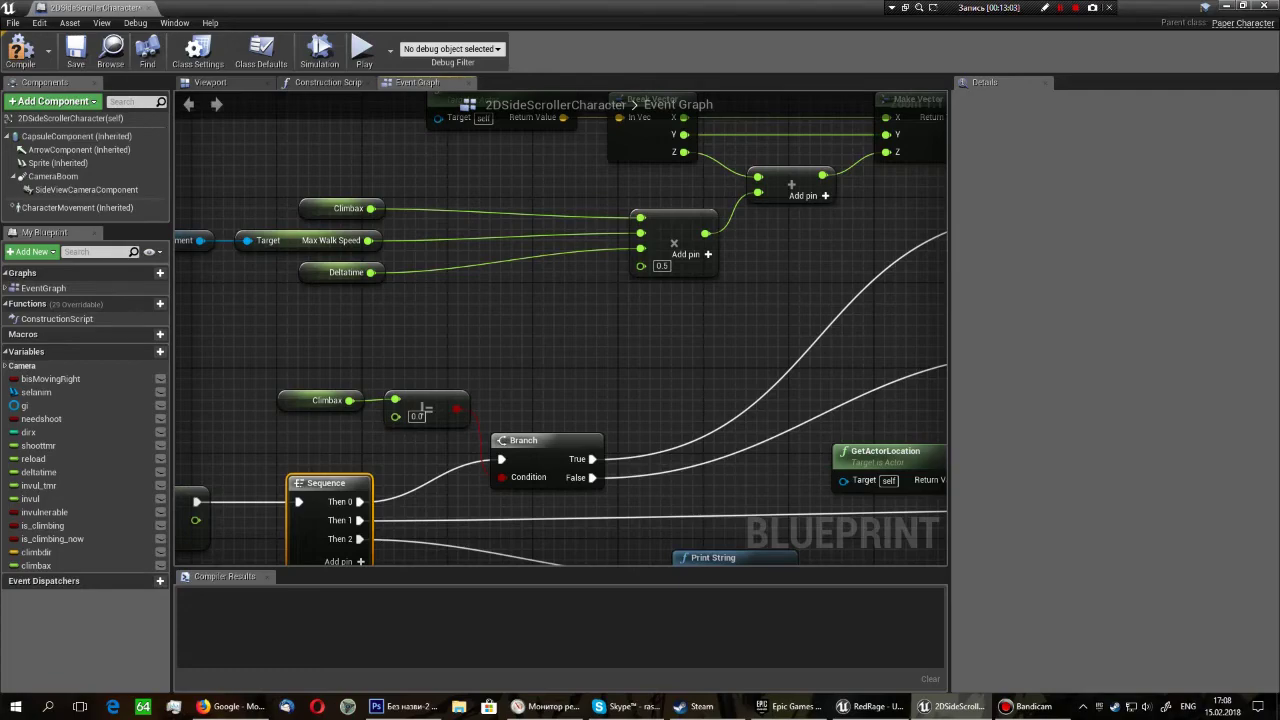
right_drag(900, 230, 440, 250)
scroll(700, 245, up, 1)
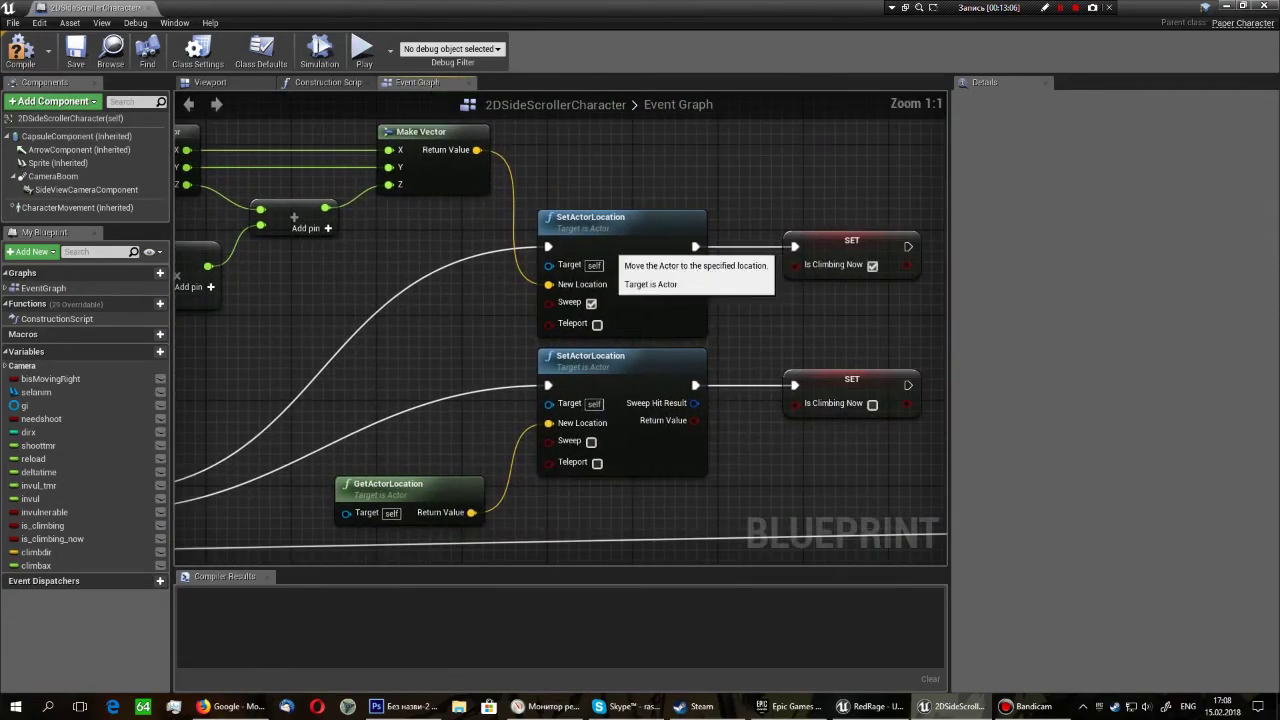
right_drag(548, 246, 700, 287)
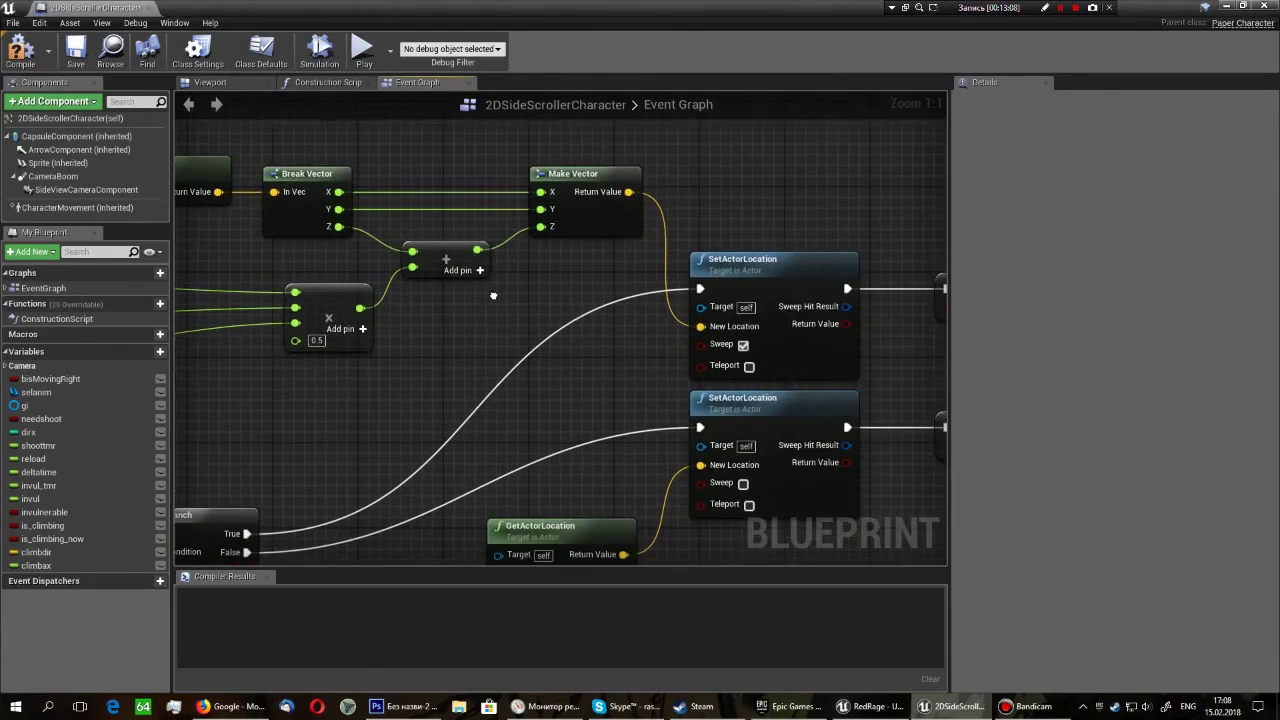
click(700, 287)
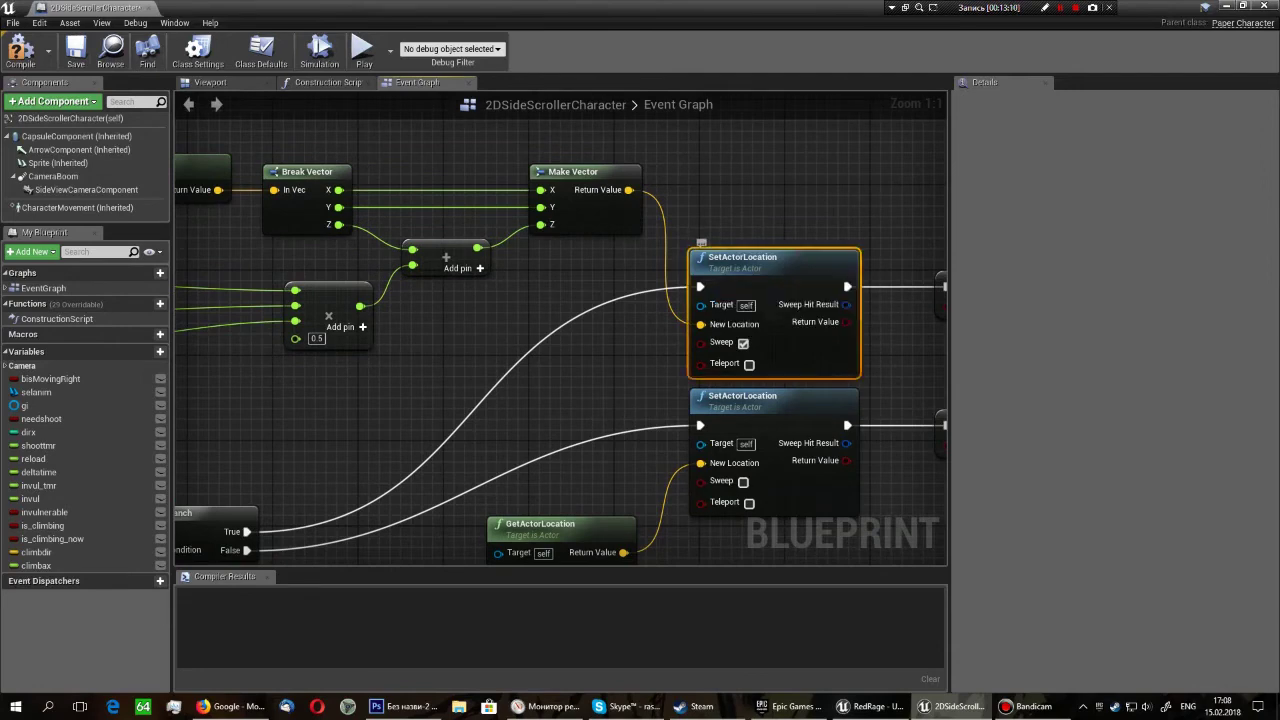
right_drag(554, 306, 749, 364)
click(768, 230)
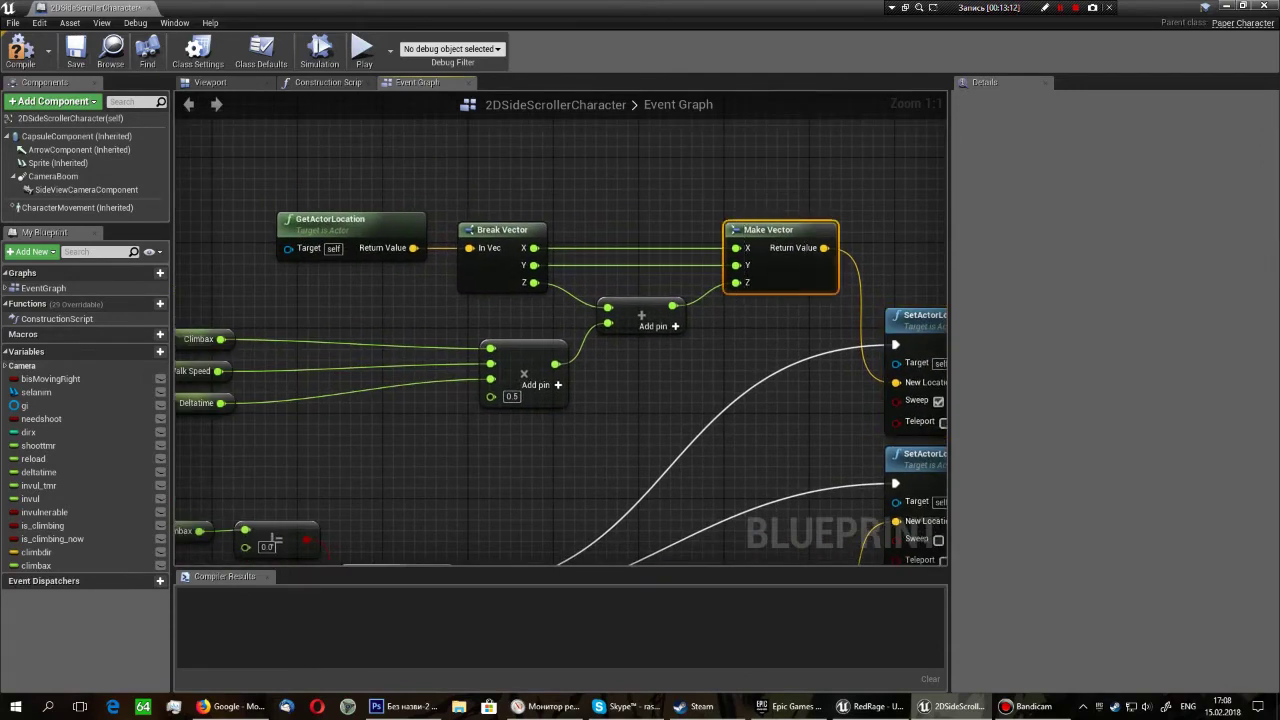
mouse_move(768, 240)
right_down()
mouse_move(684, 193)
mouse_move(842, 234)
mouse_move(561, 159)
right_up()
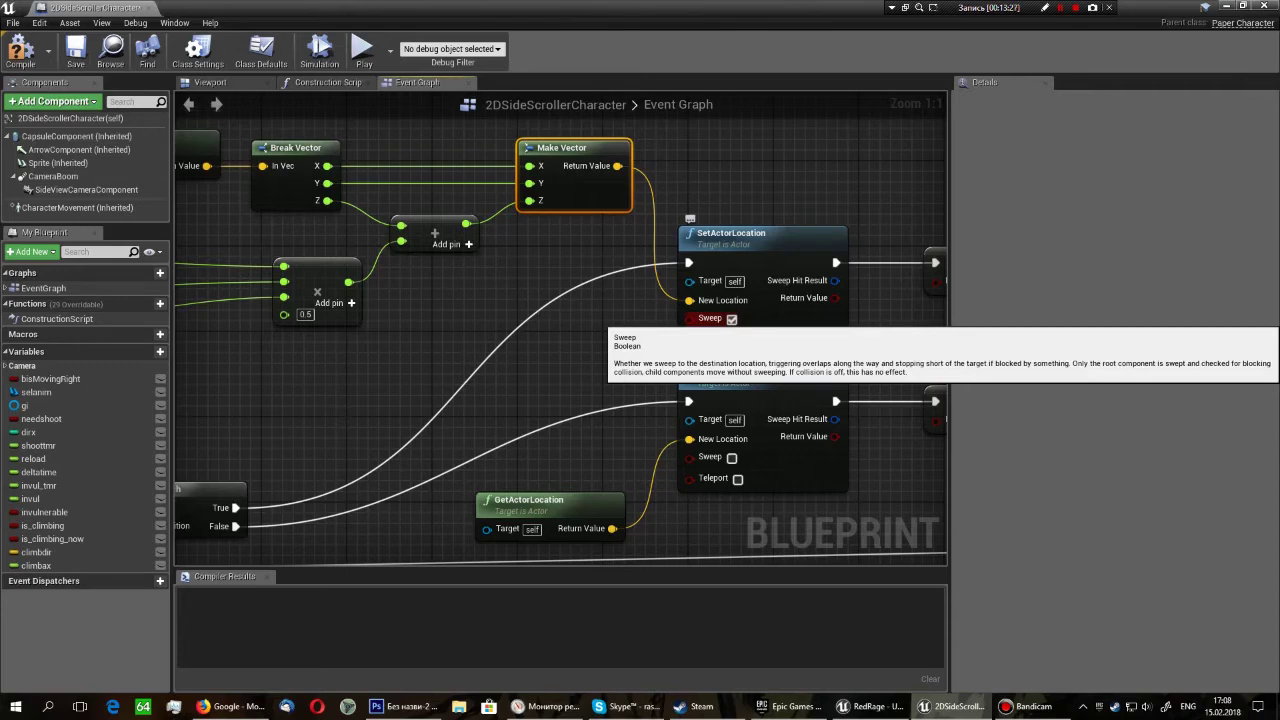
click(453, 292)
mouse_move(453, 292)
right_down()
mouse_move(685, 391)
mouse_move(699, 361)
right_up()
drag(300, 194, 368, 240)
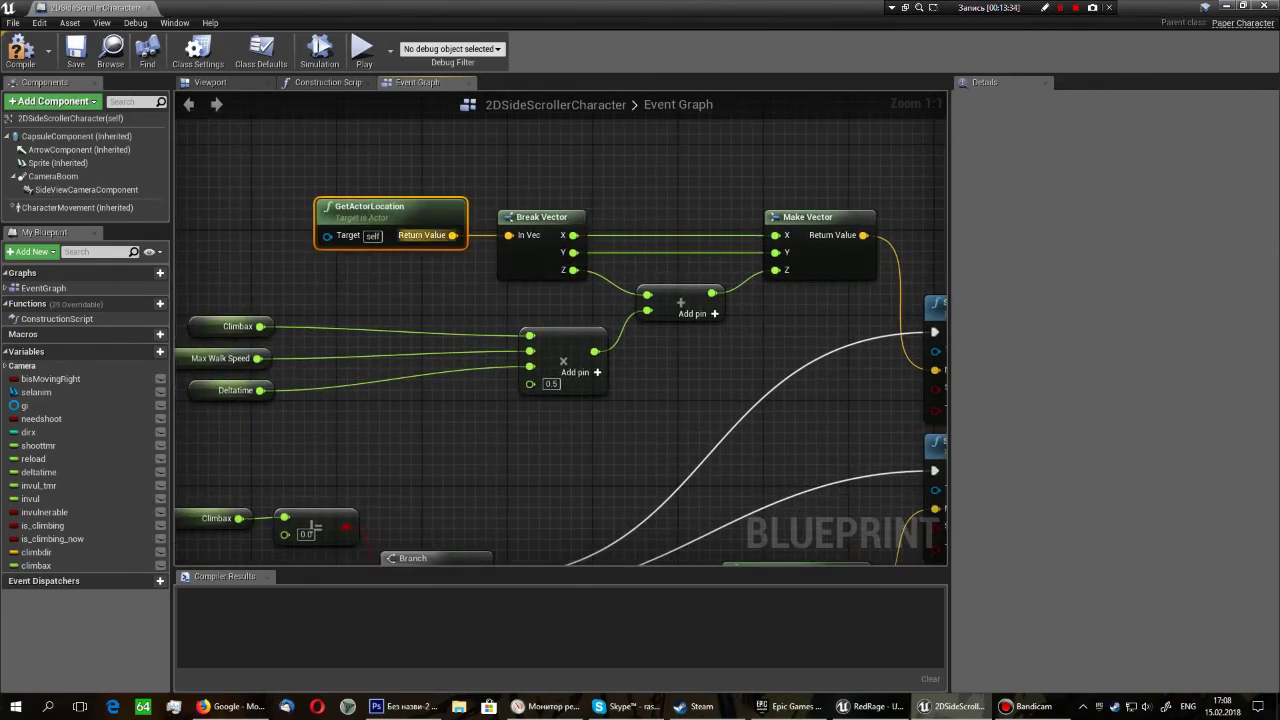
drag(452, 235, 545, 155)
scroll(675, 300, down, 3)
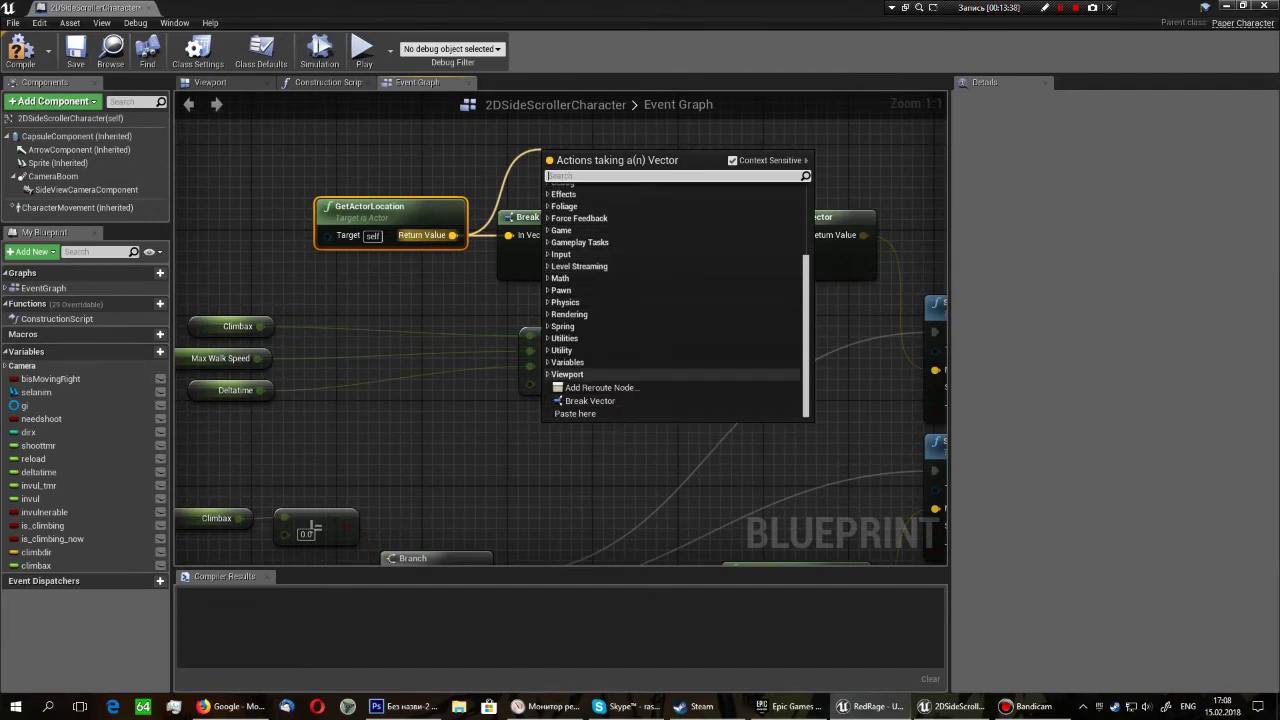
right_drag(543, 313, 601, 268)
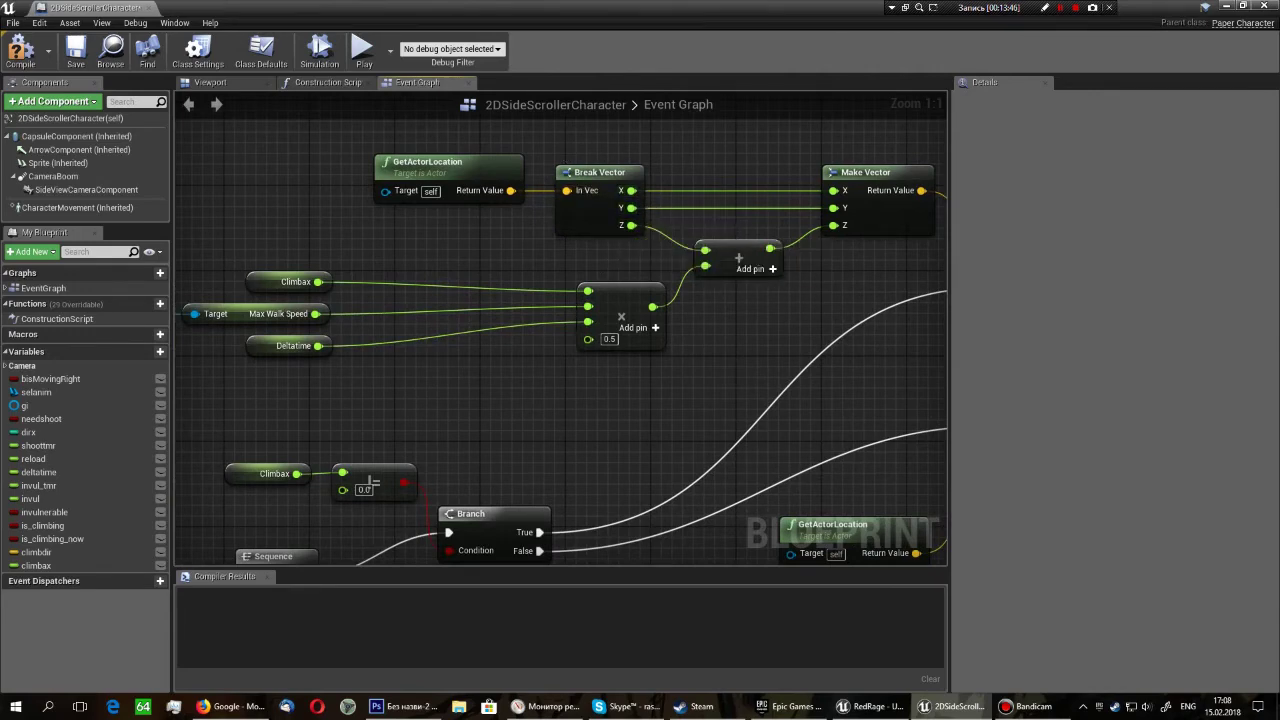
right_drag(480, 230, 643, 229)
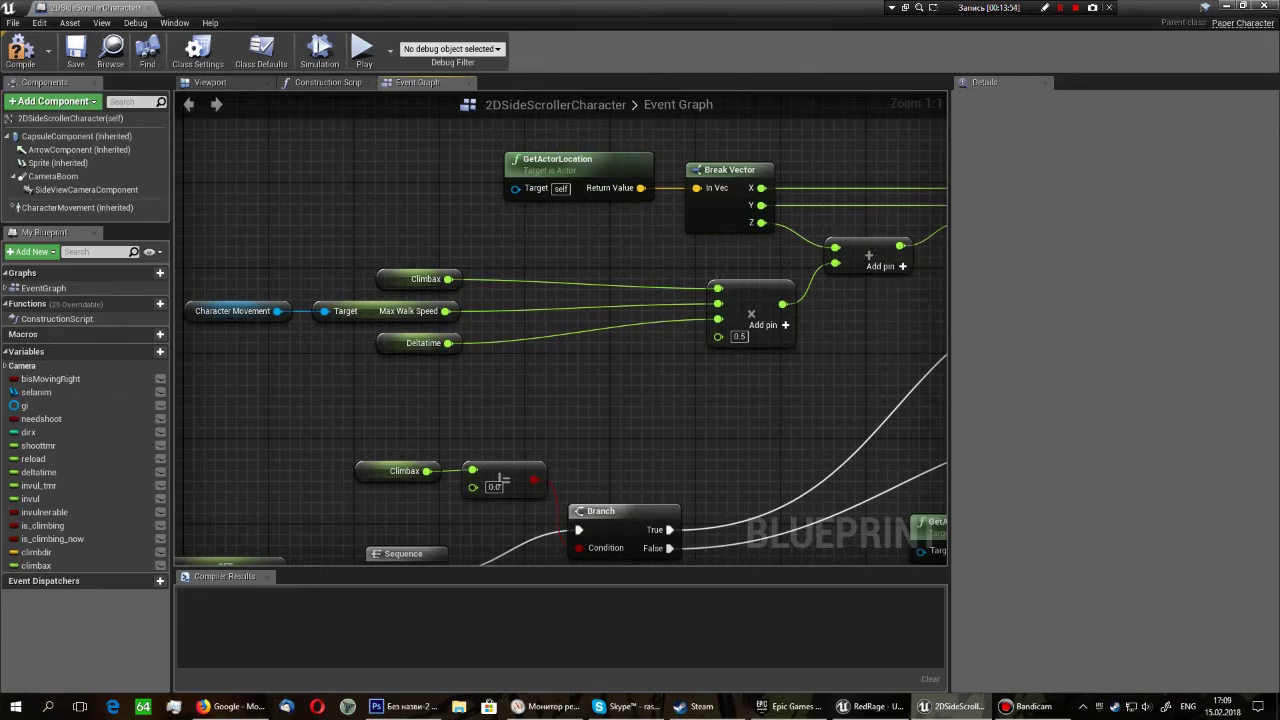
Inspect the climbax, Character Movement and Deltatime nodes, then pan to the SetActorLocation nodes.
click(420, 279)
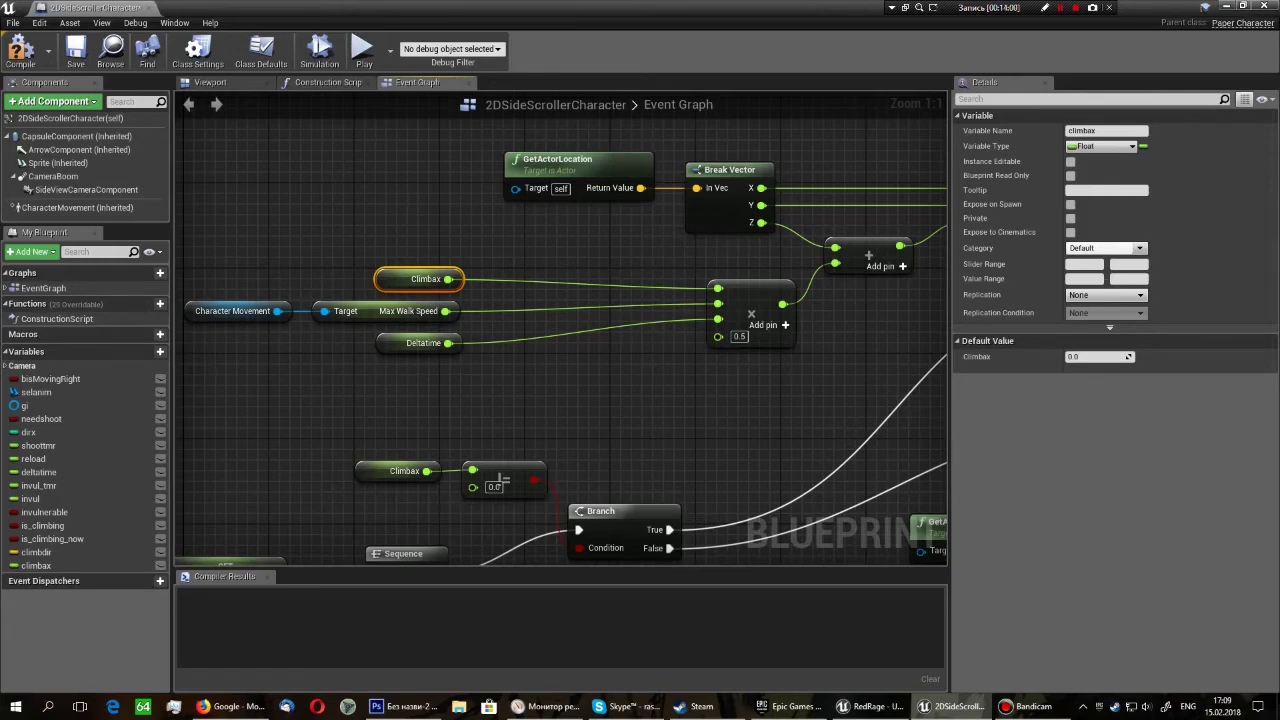
right_drag(324, 240, 371, 229)
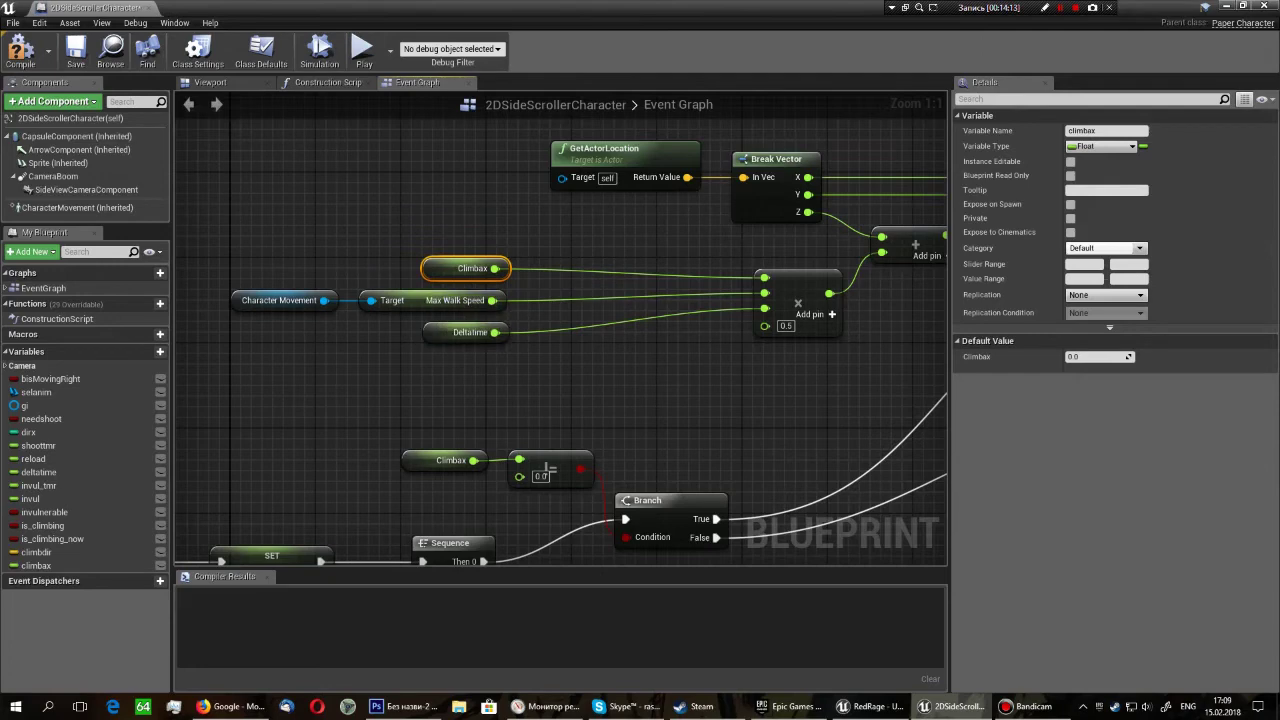
drag(222, 286, 512, 314)
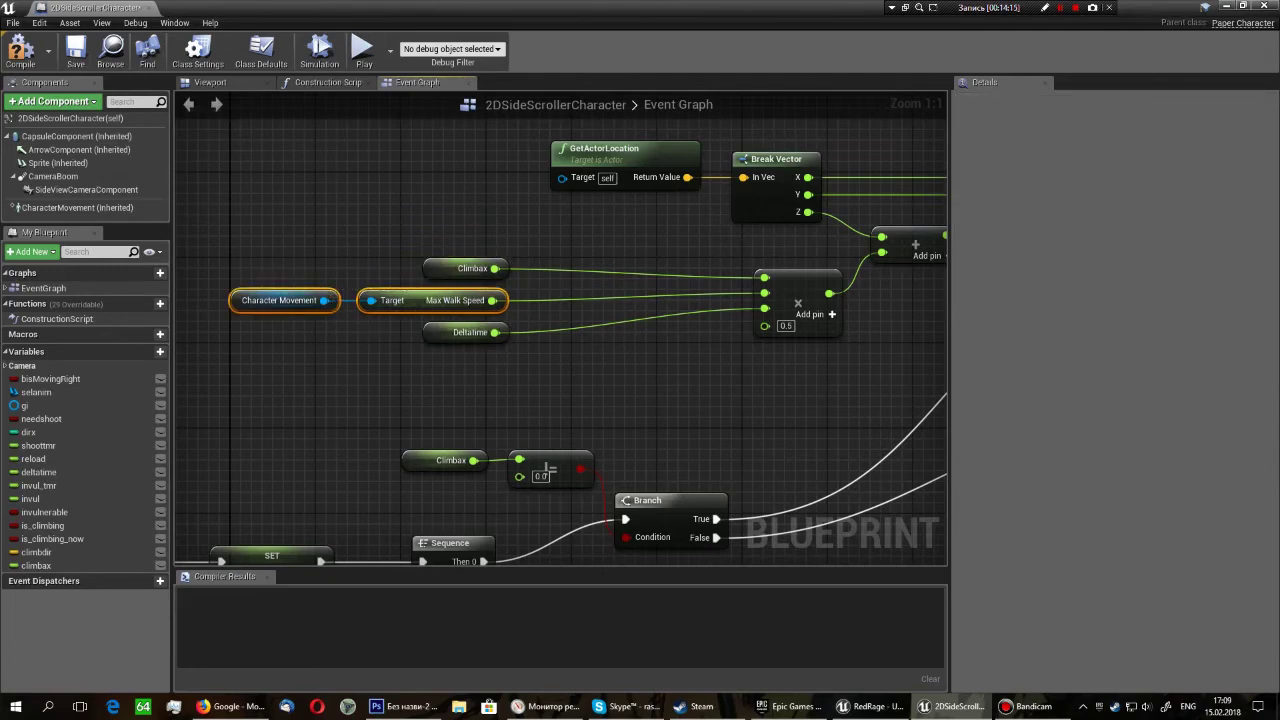
key(Escape)
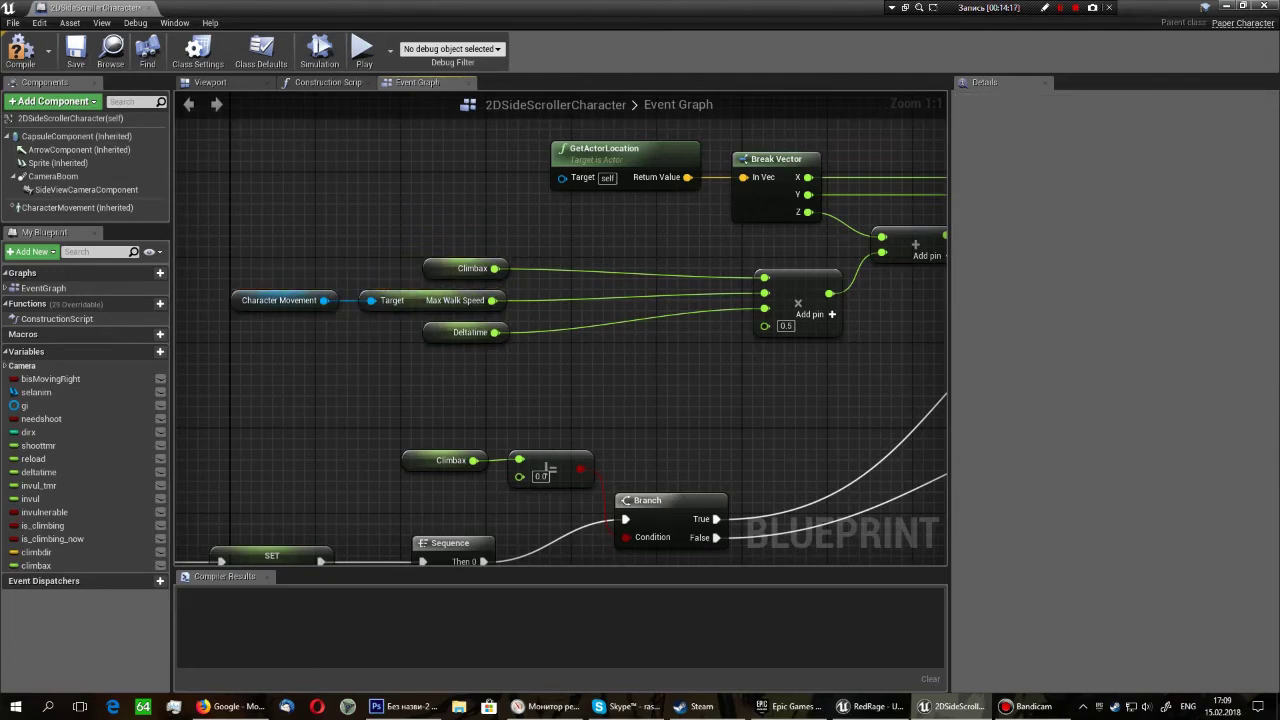
click(280, 300)
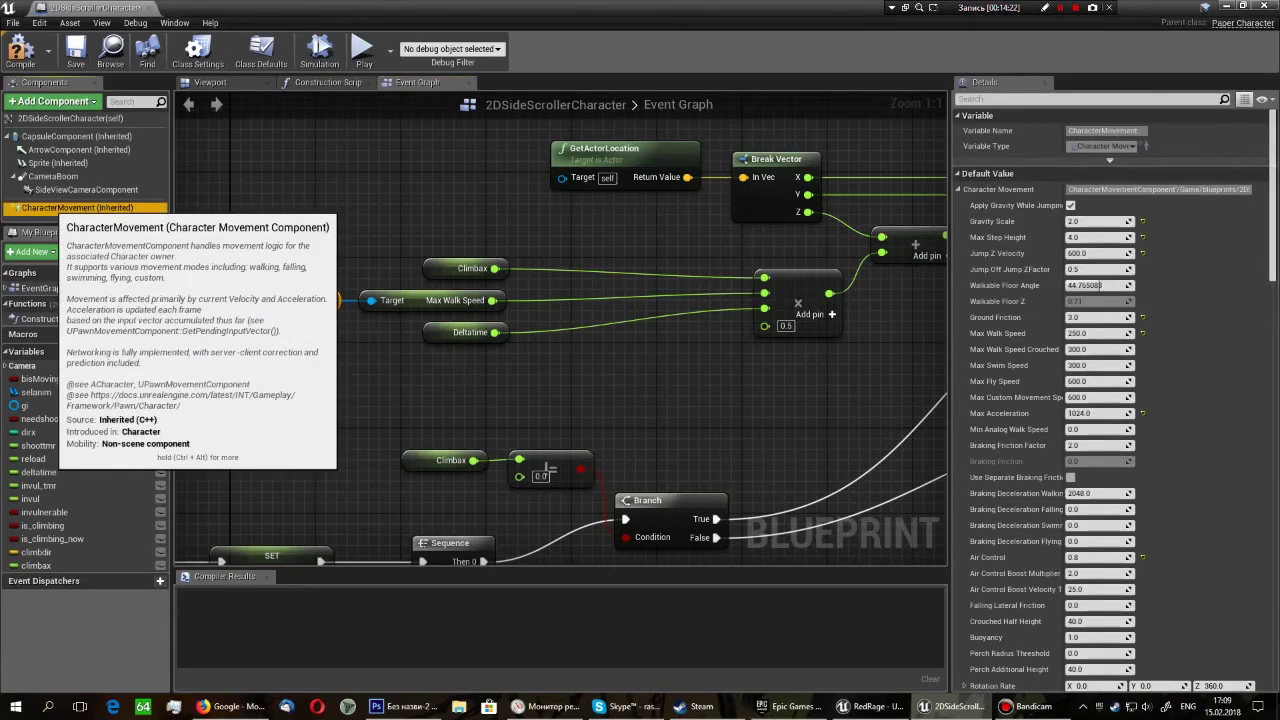
click(77, 207)
click(465, 332)
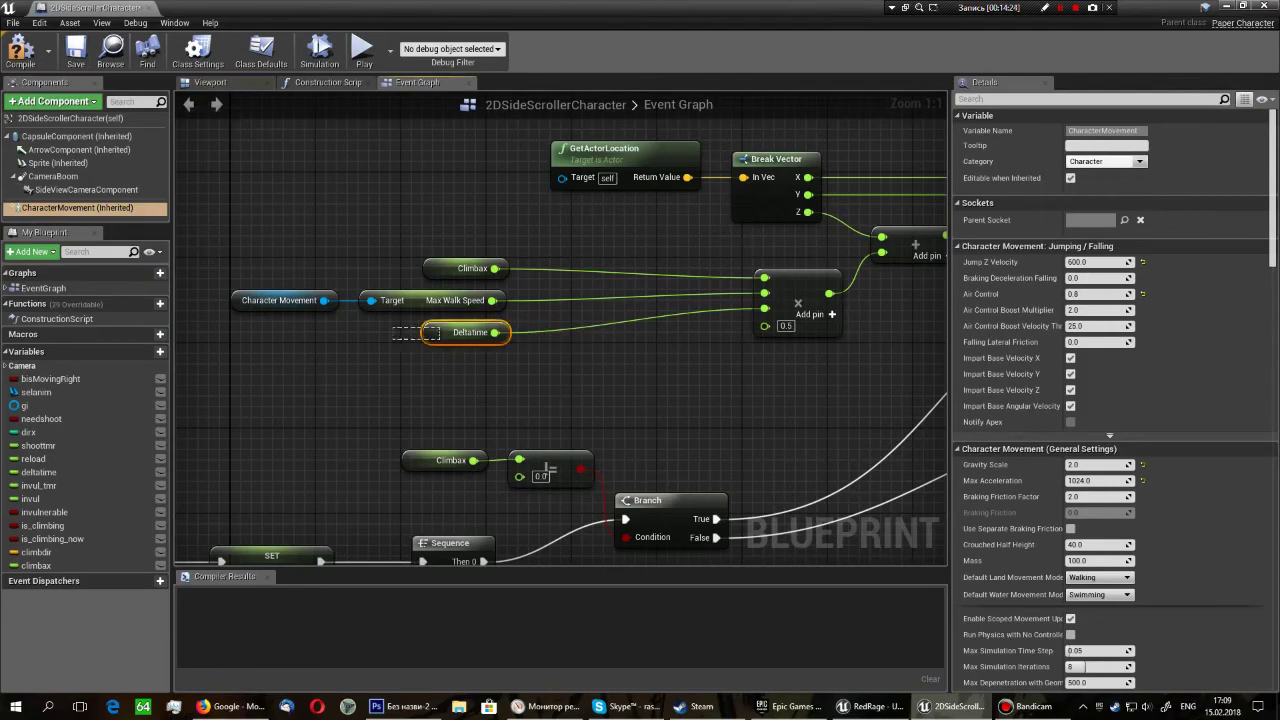
scroll(560, 330, down, 8)
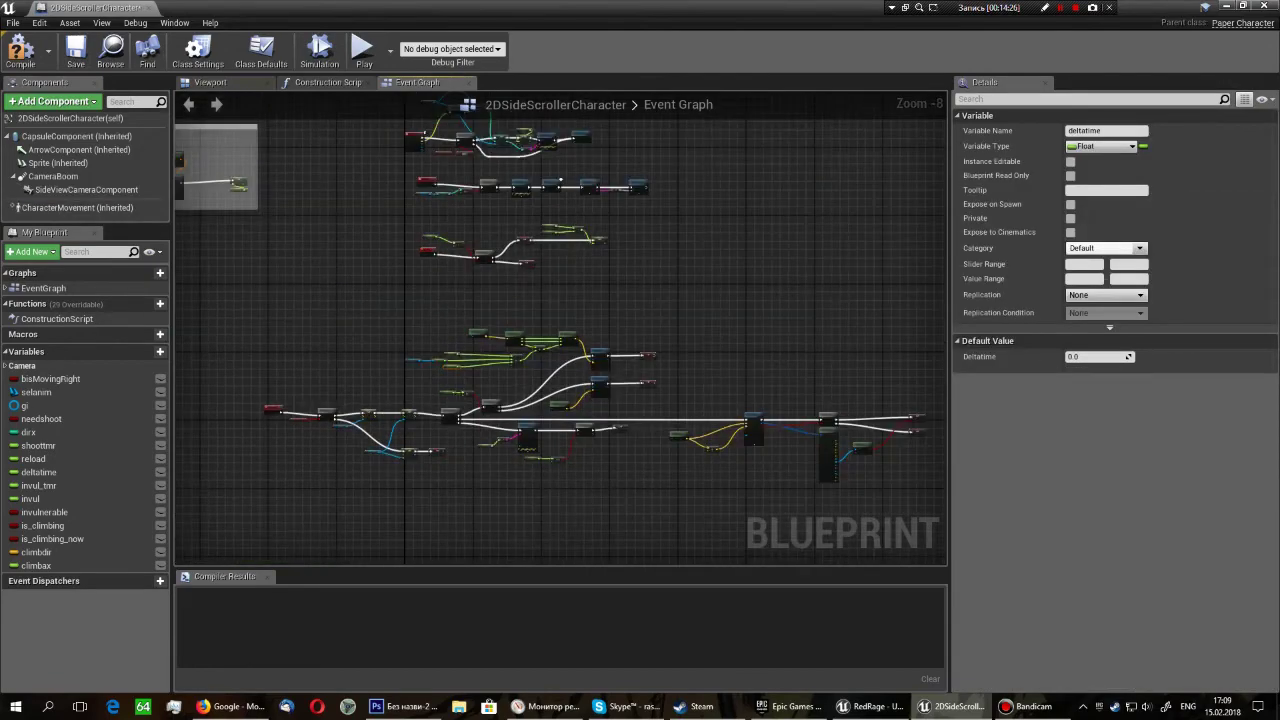
scroll(560, 330, up, 5)
scroll(560, 330, up, 3)
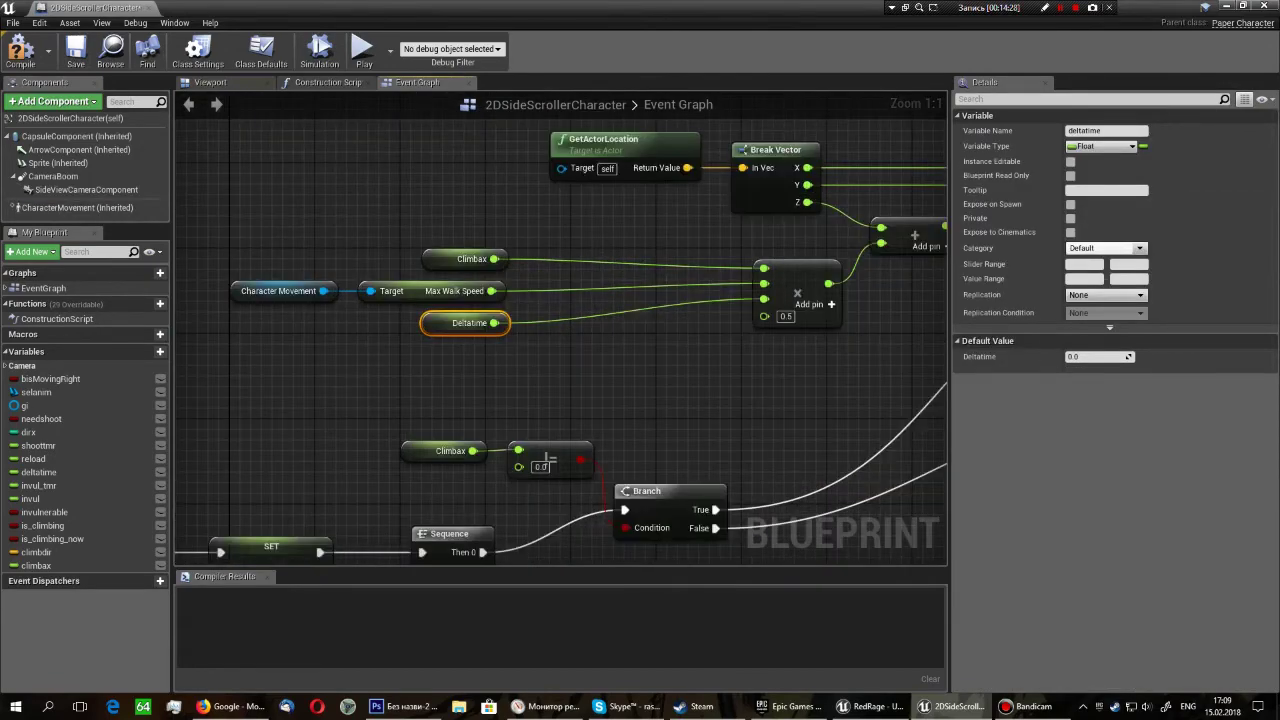
right_drag(560, 330, 471, 321)
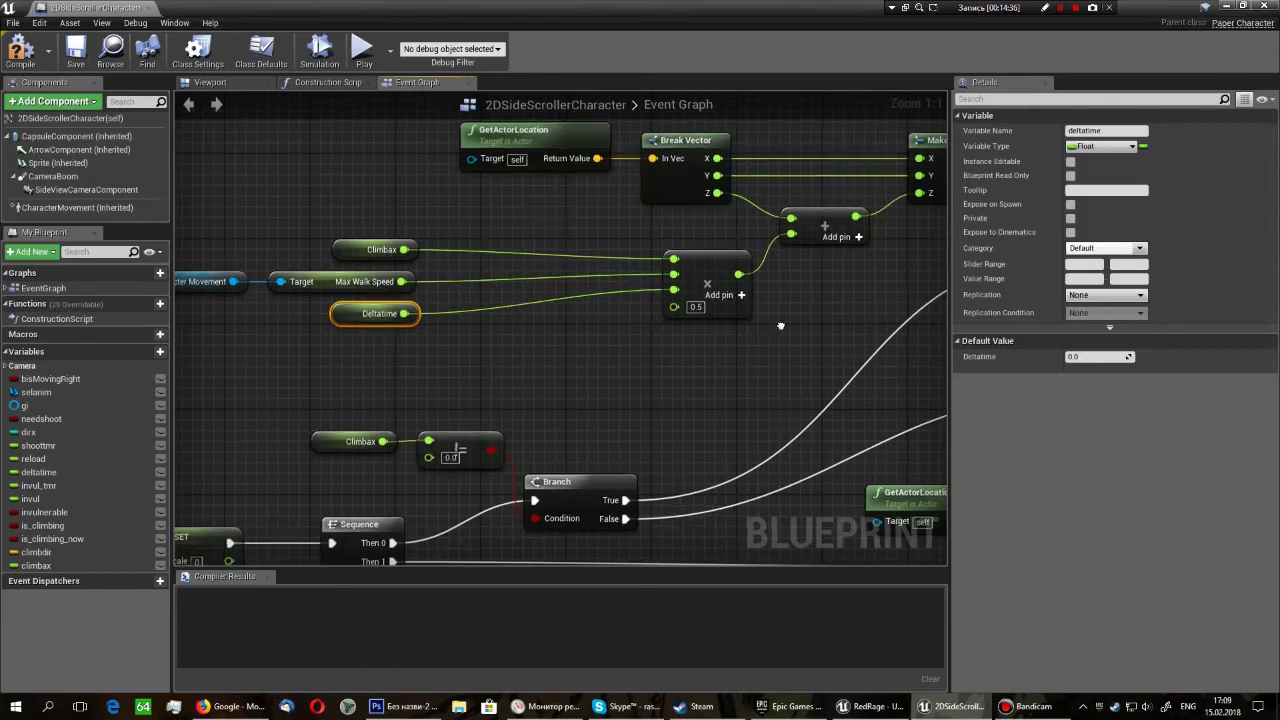
mouse_move(457, 450)
right_down()
mouse_move(259, 349)
mouse_move(63, 358)
right_up()
Tick the upper SET node's Is Climbing Now checkbox so it sets true.
click(645, 302)
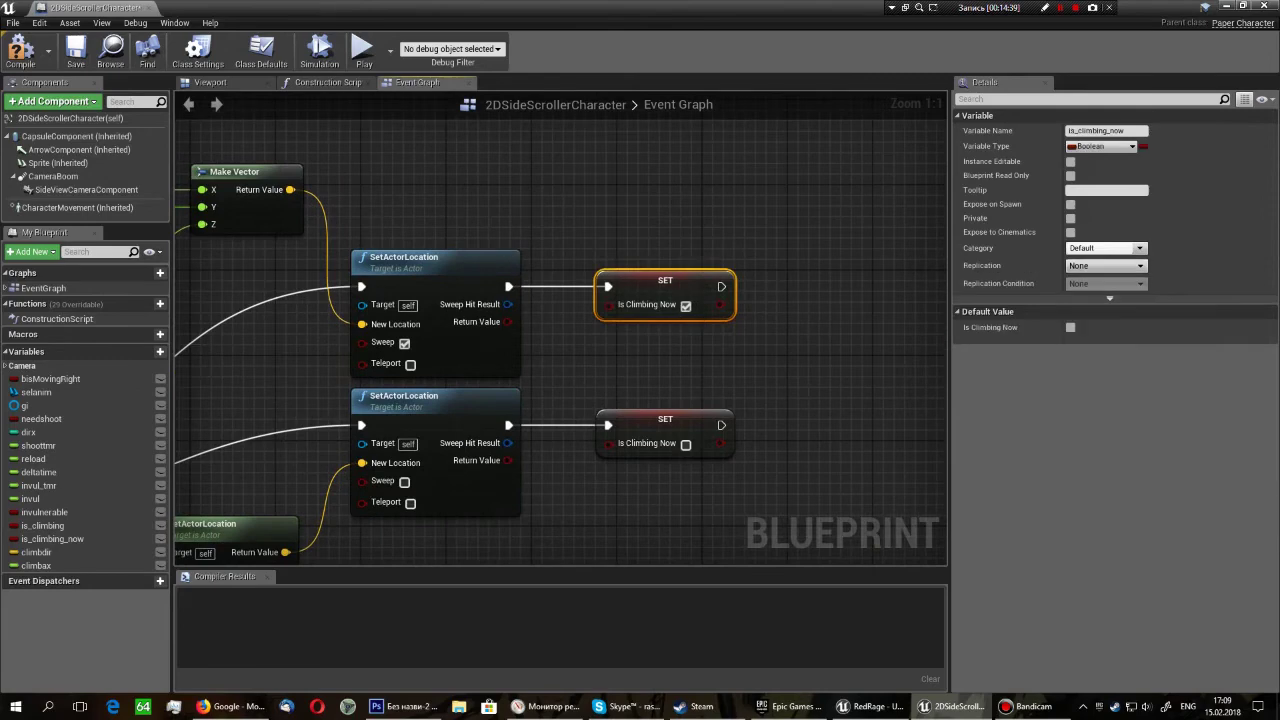
click(685, 305)
right_drag(685, 305, 1108, 165)
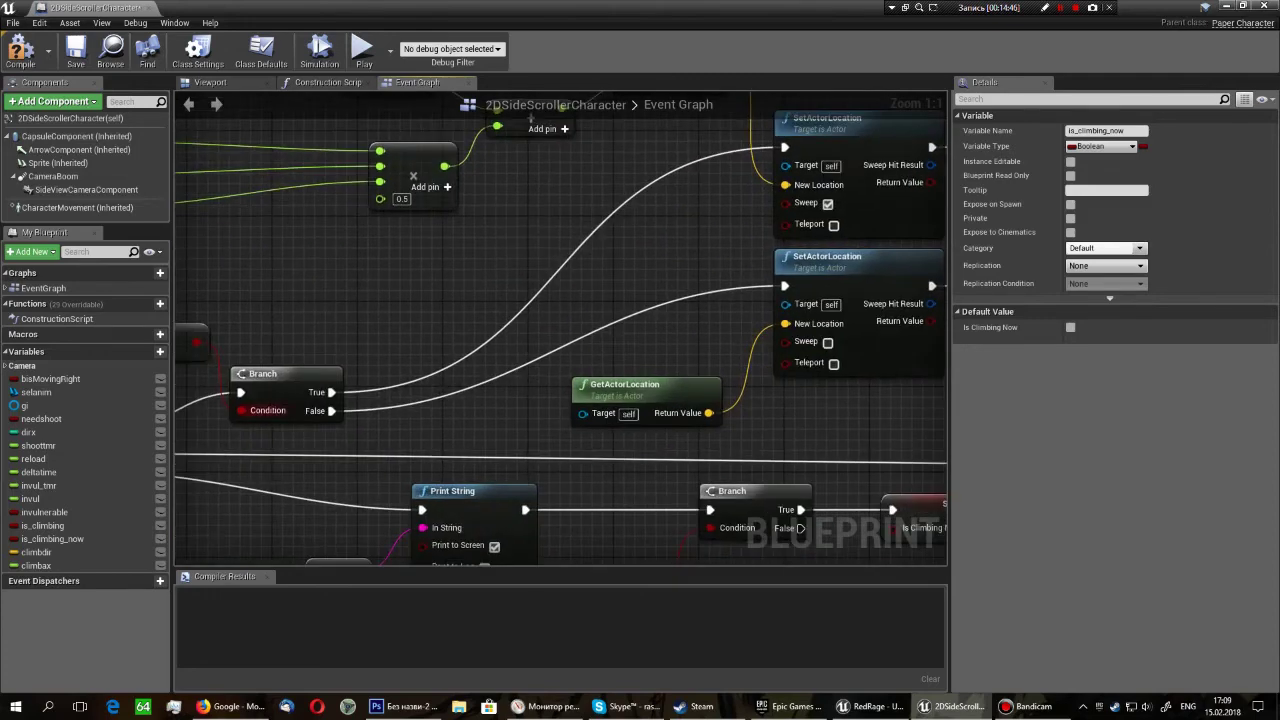
right_drag(258, 346, 352, 350)
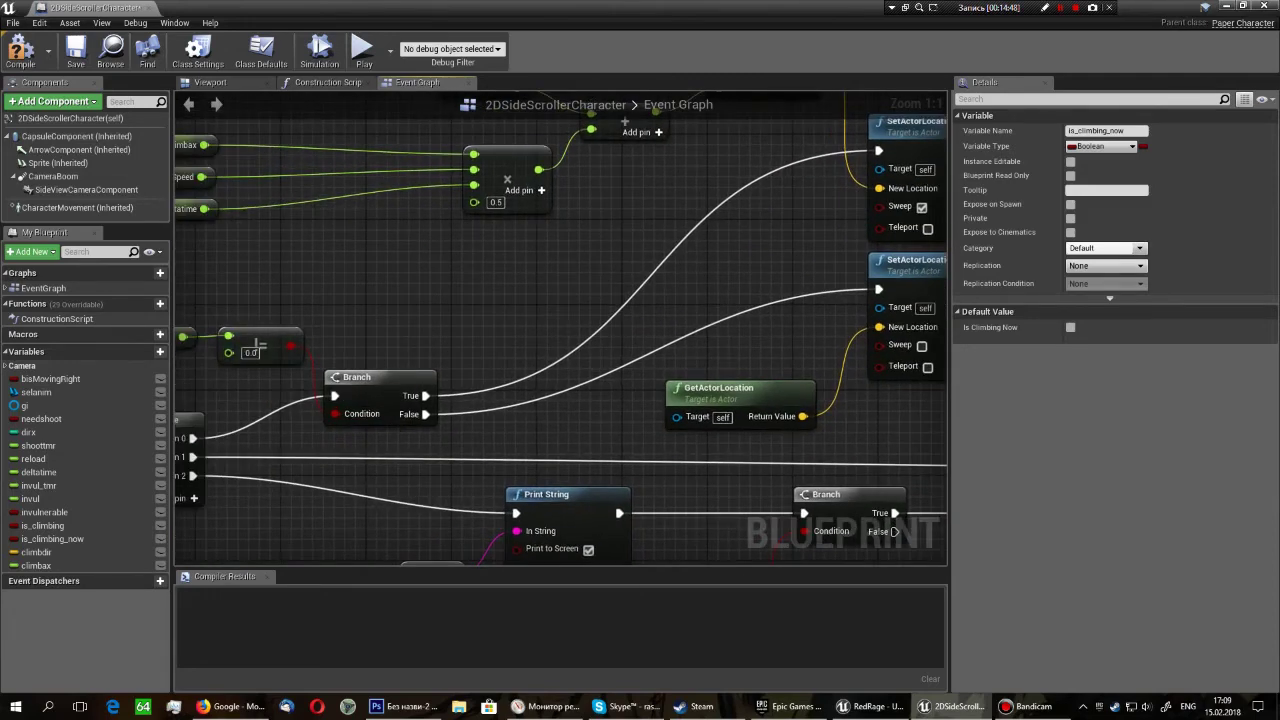
right_drag(470, 414, 120, 431)
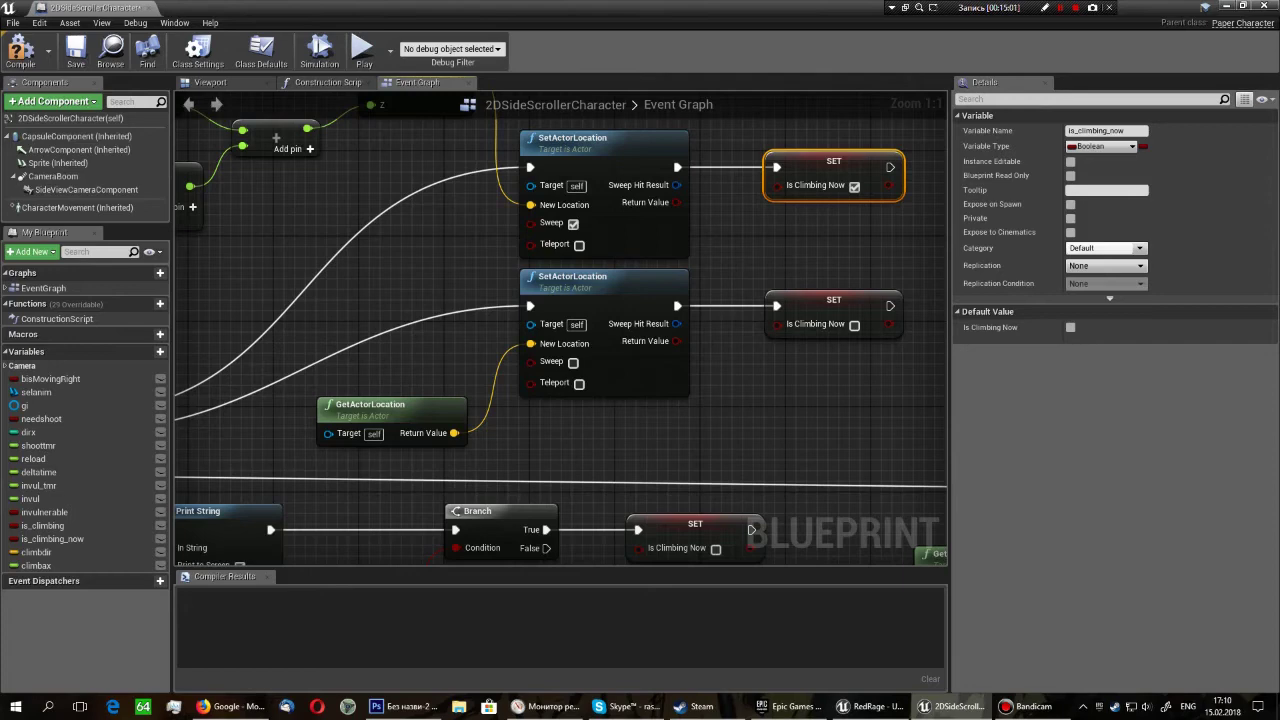
right_drag(457, 497, 595, 399)
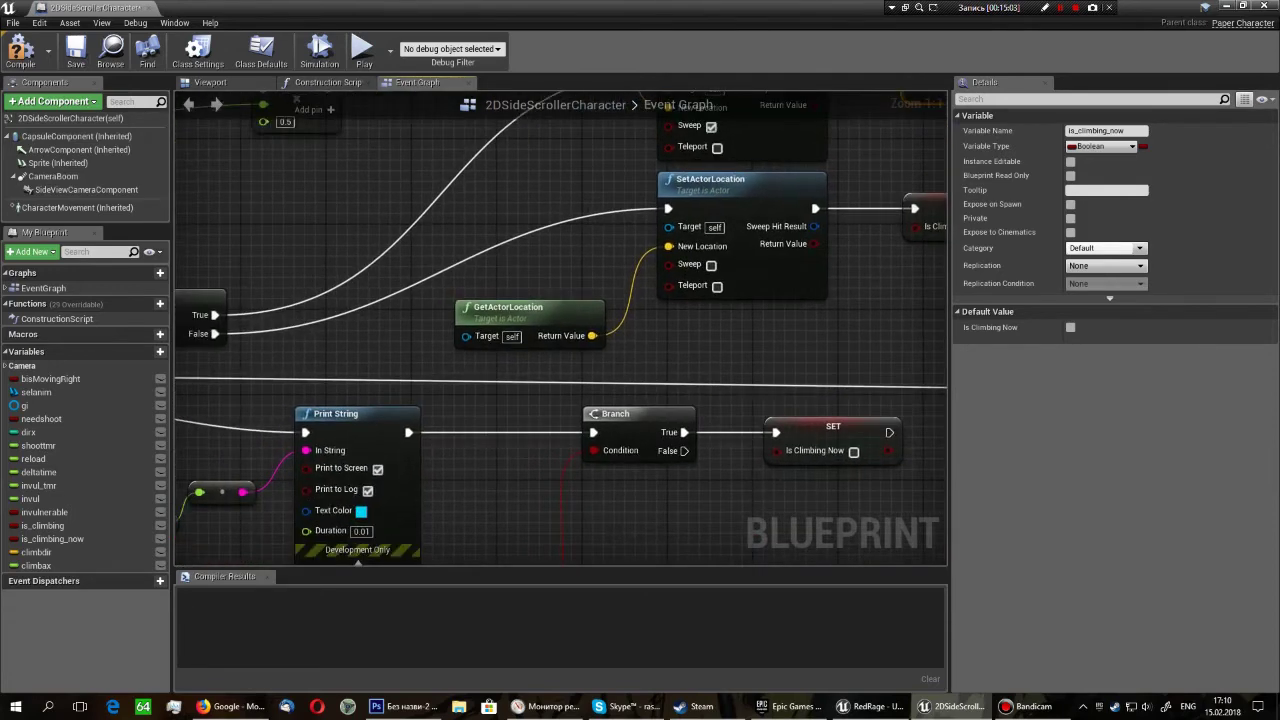
scroll(595, 399, down, 5)
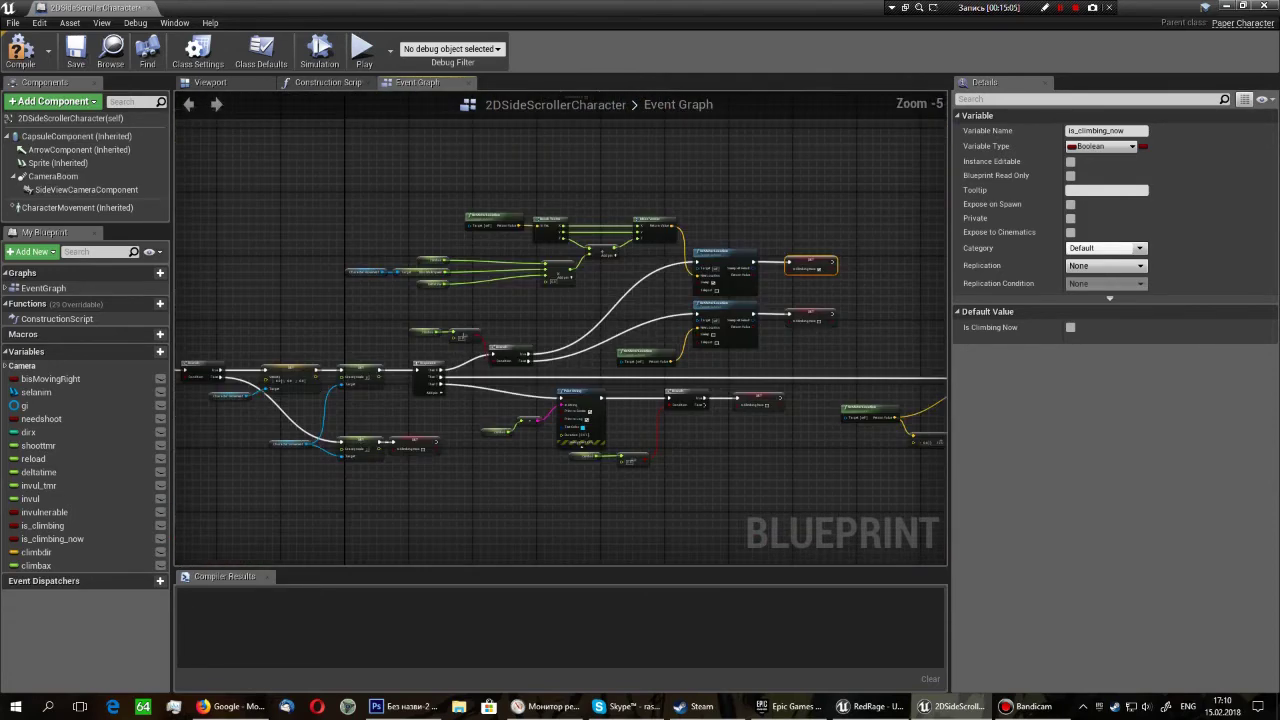
scroll(425, 246, up, 3)
scroll(425, 246, up, 2)
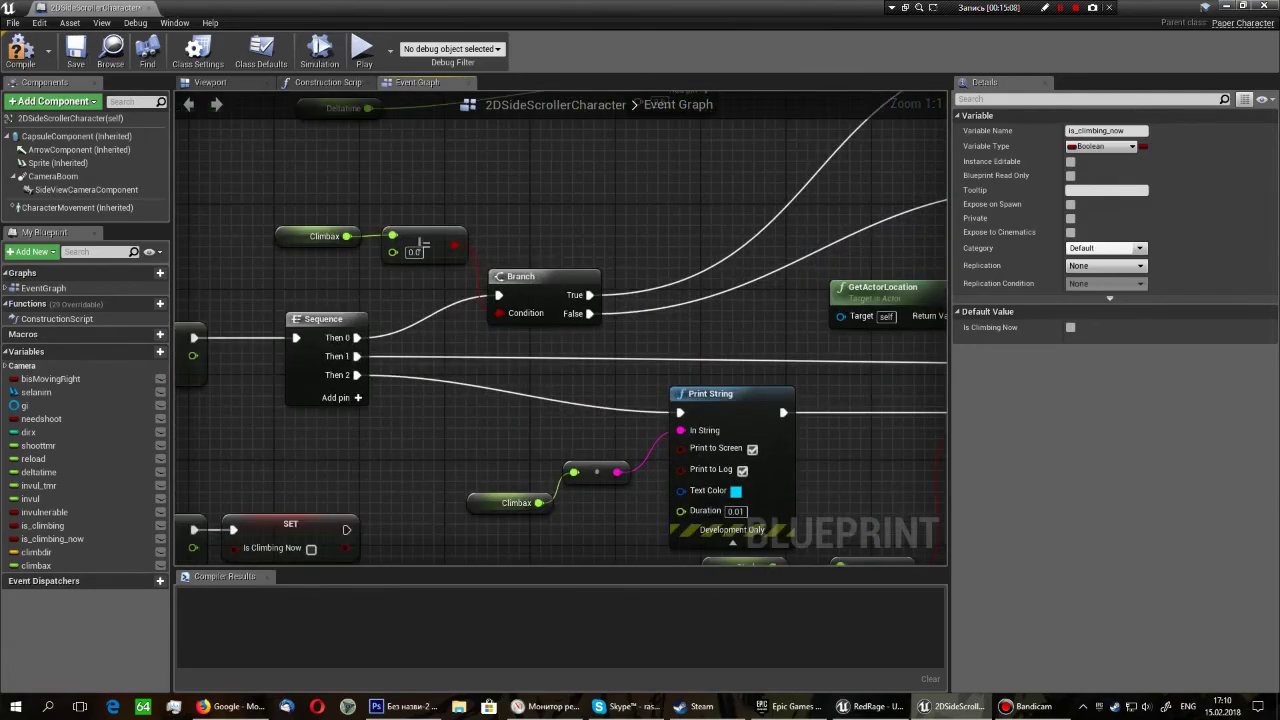
right_drag(425, 246, 180, 240)
scroll(400, 300, down, 4)
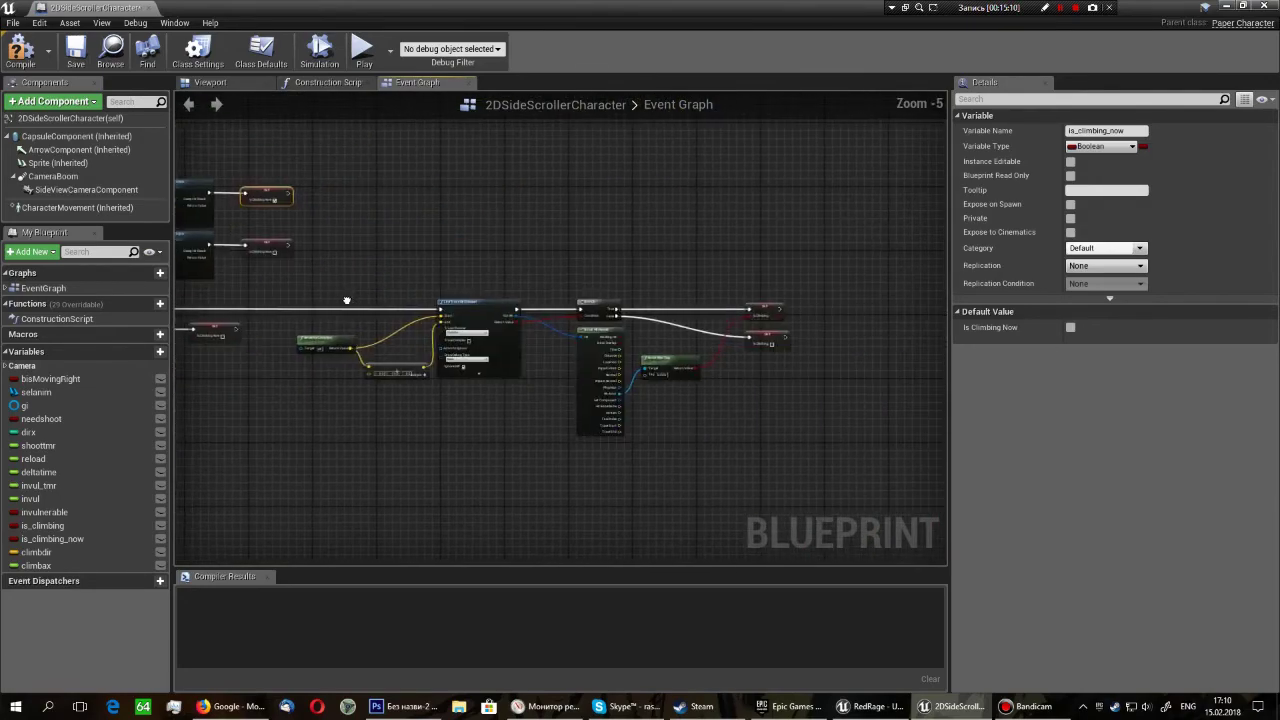
scroll(392, 364, up, 4)
right_drag(391, 364, 510, 444)
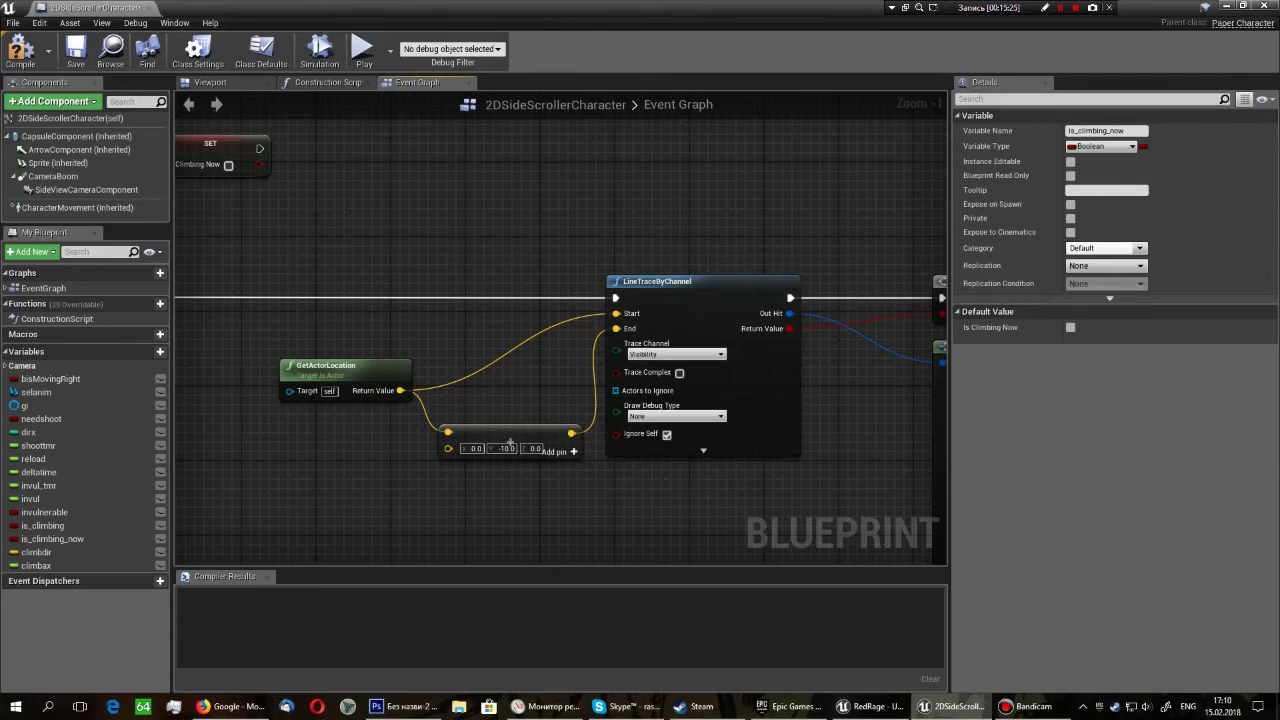
Set the trace end offset Make Vector's Y to -10.0.
click(340, 378)
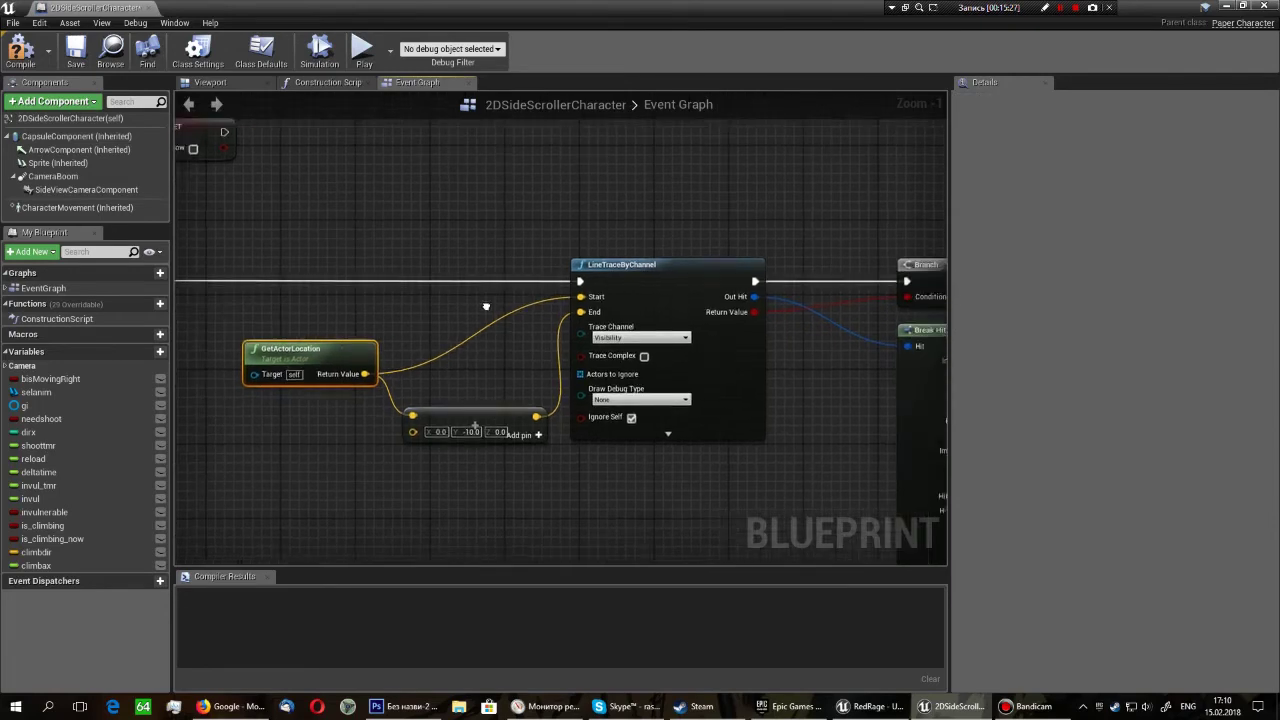
scroll(453, 407, up, 1)
click(453, 407)
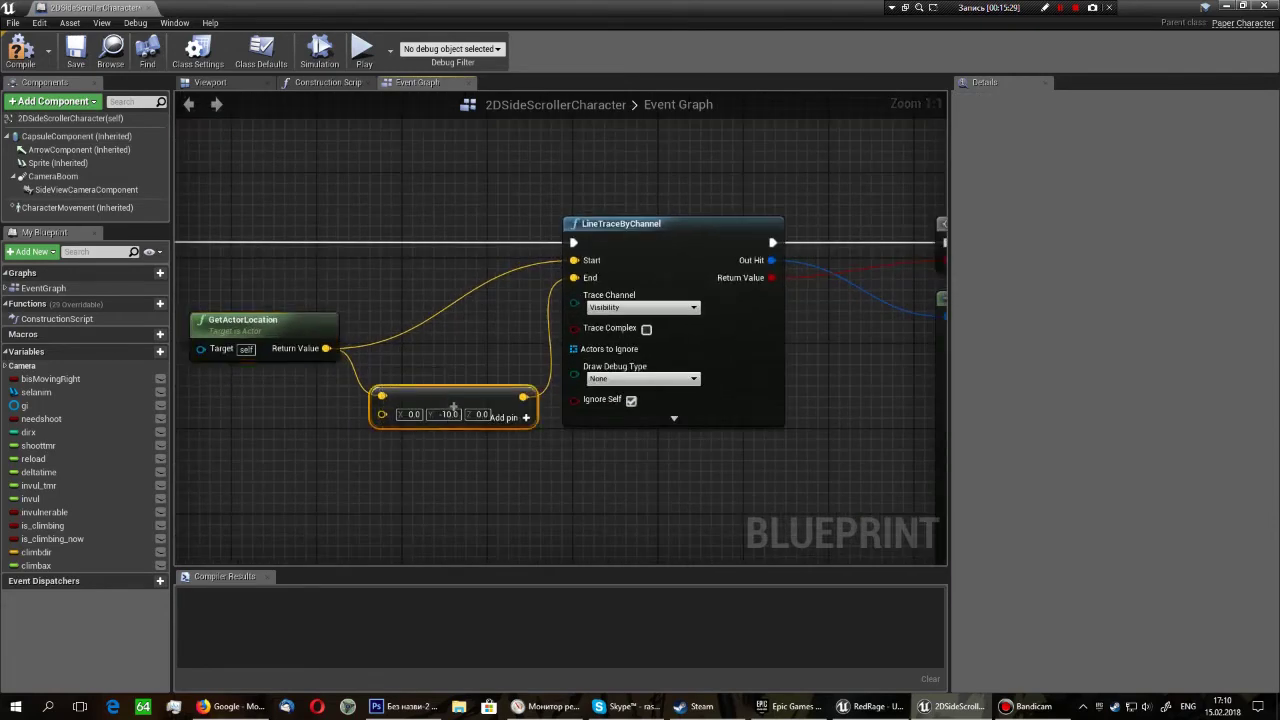
text(-10)
key(Return)
Review the trace Branch, Break Hit Result, Actor Has Tag and Is Climbing SET nodes.
right_drag(760, 400, 352, 421)
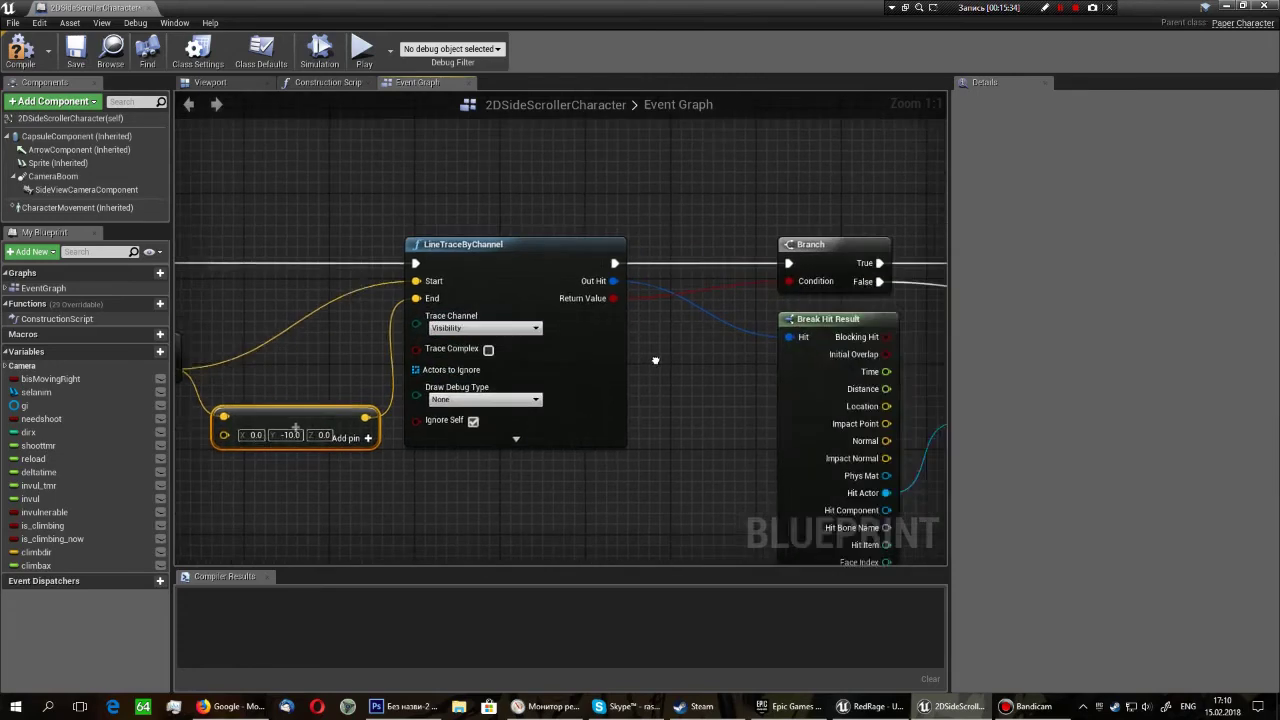
right_drag(546, 282, 452, 305)
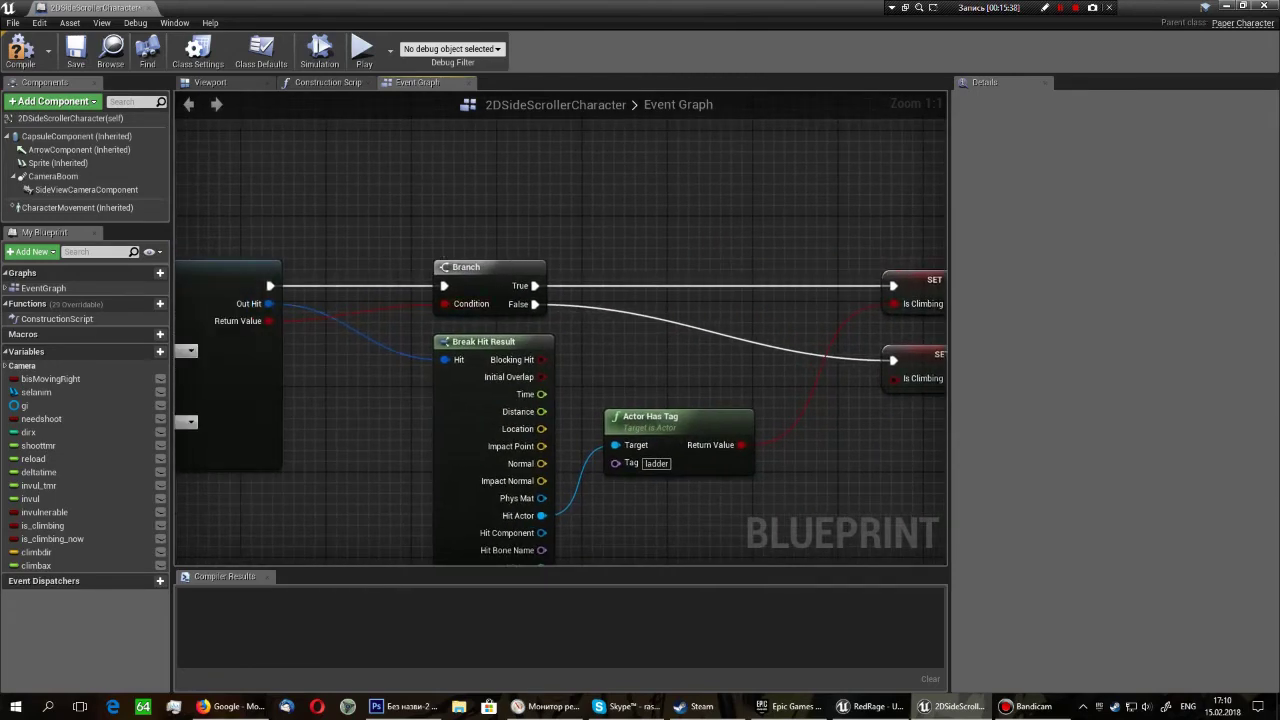
right_drag(452, 305, 411, 309)
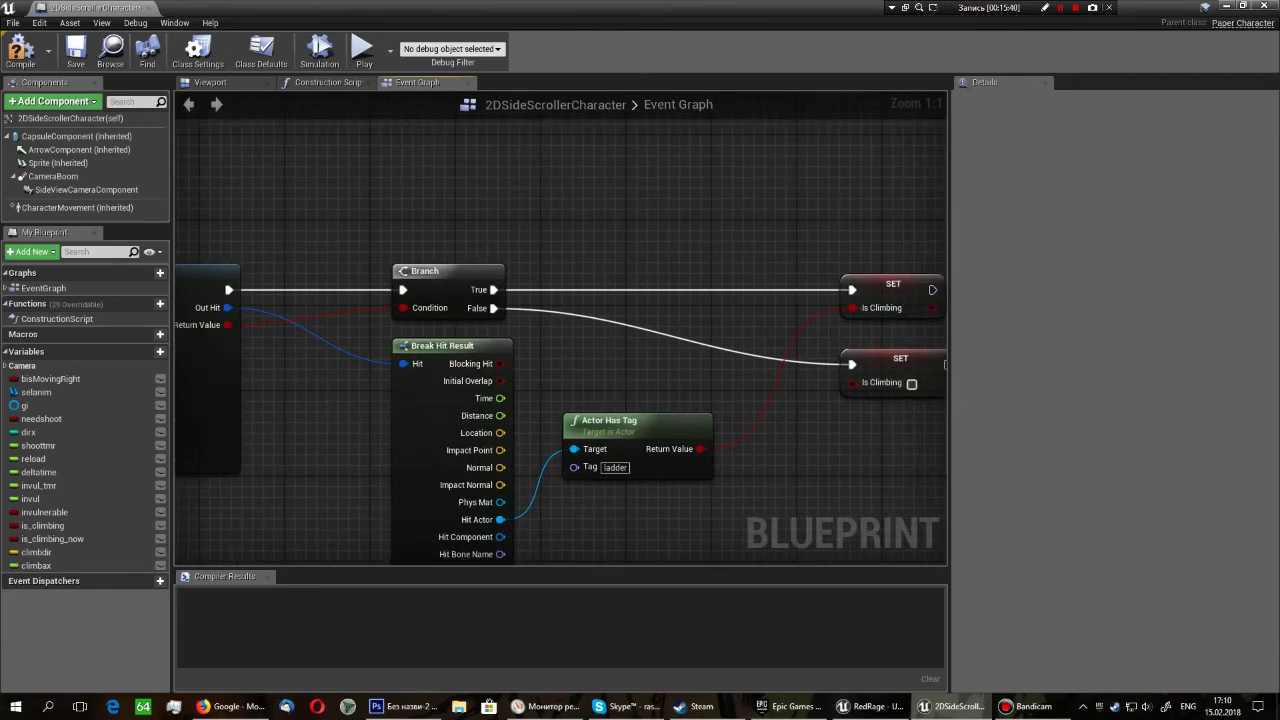
mouse_move(615, 294)
right_down()
mouse_move(564, 330)
mouse_move(719, 298)
right_up()
mouse_move(600, 350)
right_down()
mouse_move(431, 264)
mouse_move(425, 316)
right_up()
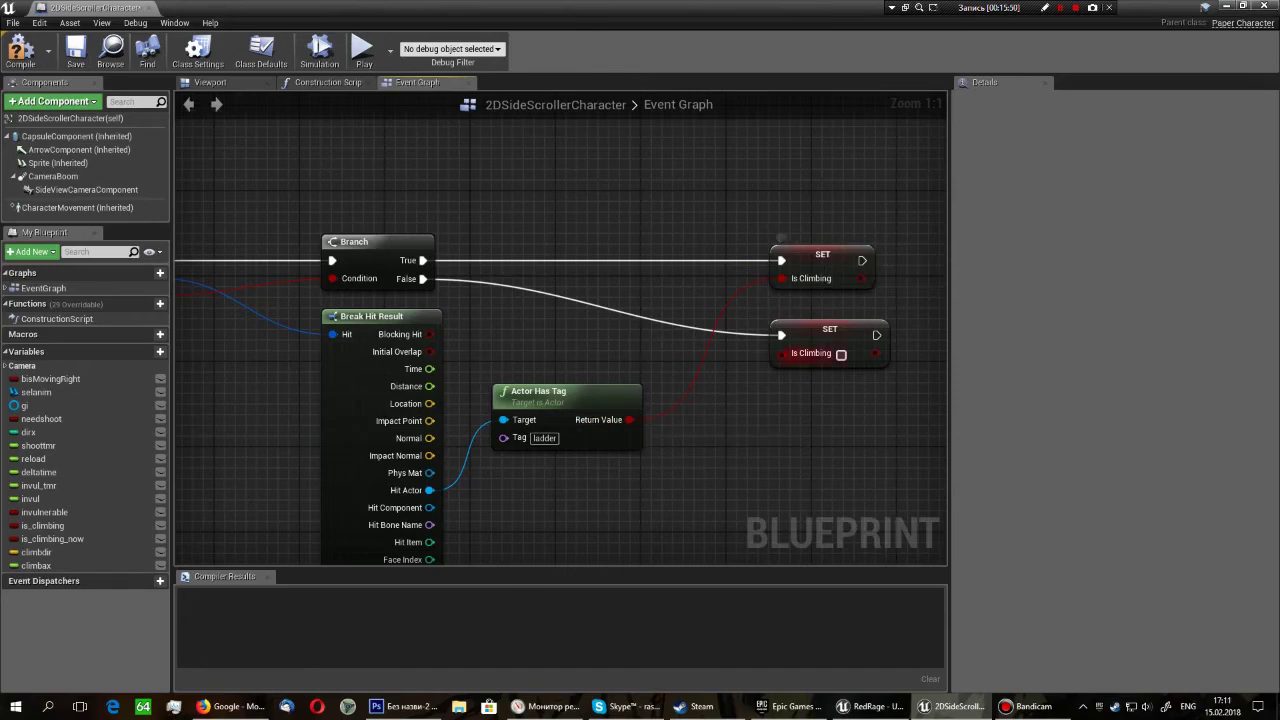
mouse_move(560, 460)
right_down()
mouse_move(760, 460)
mouse_move(432, 426)
right_up()
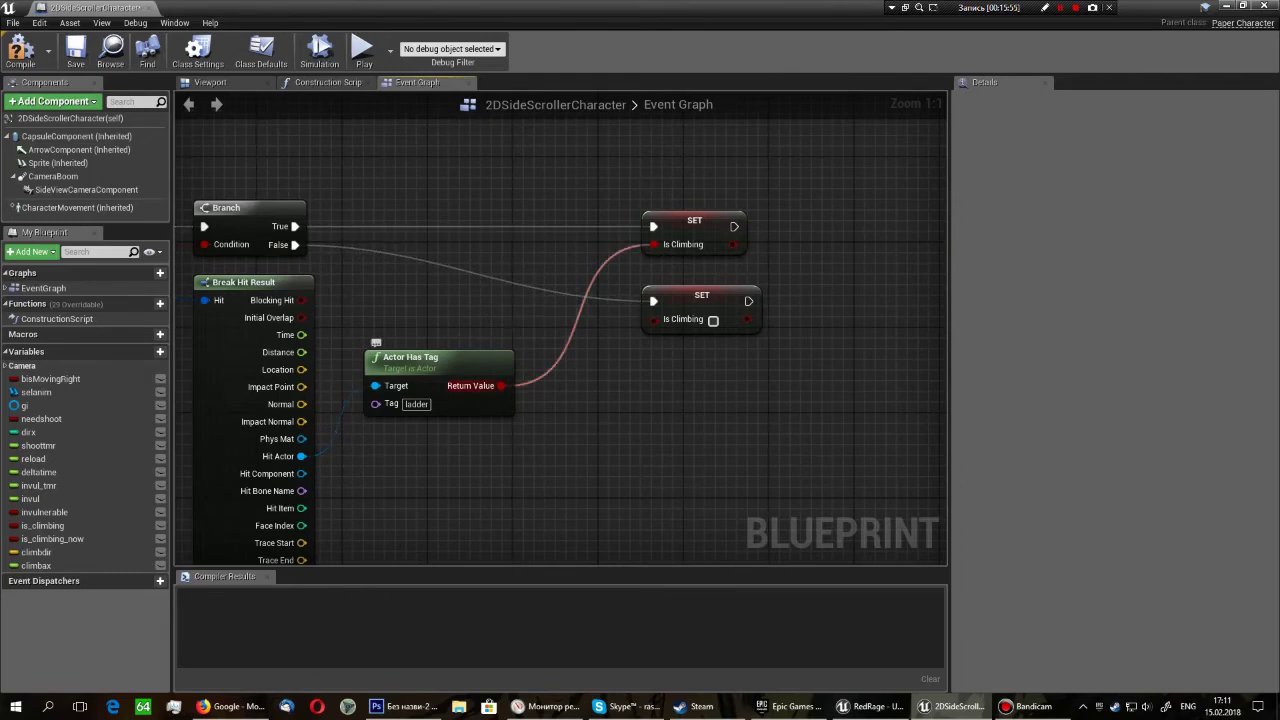
scroll(430, 380, down, 4)
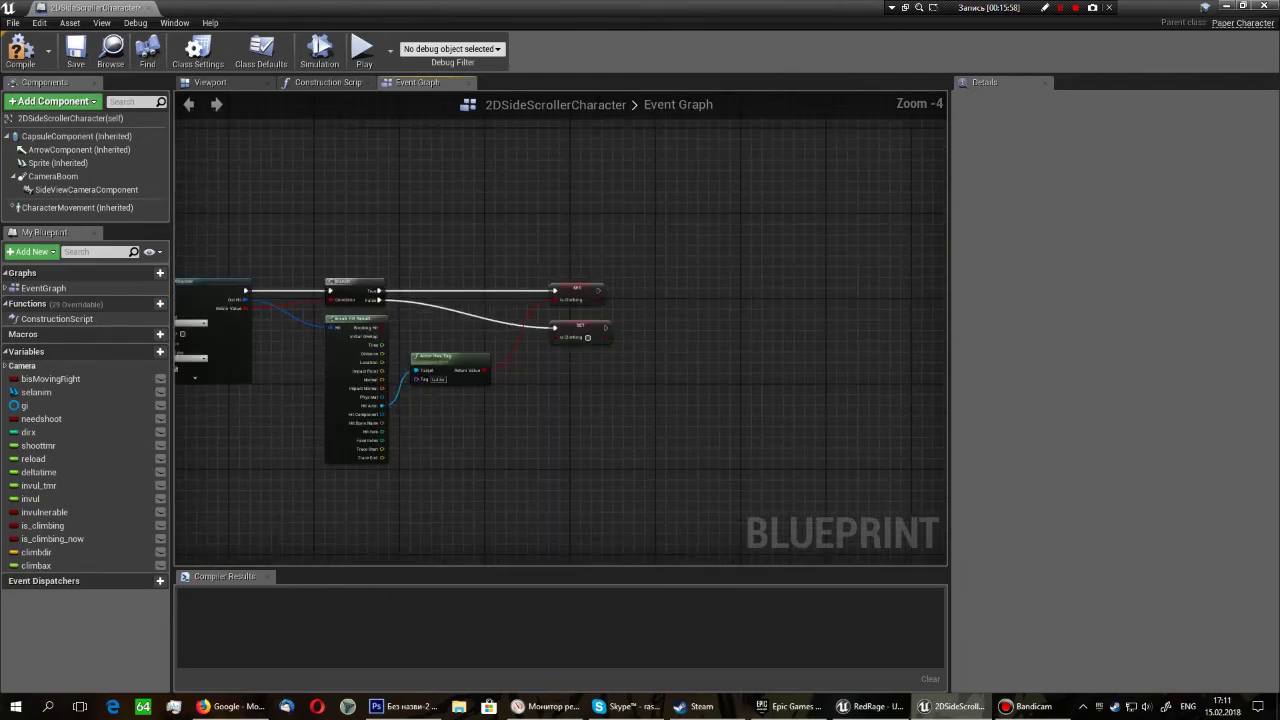
right_drag(430, 380, 730, 392)
right_drag(371, 388, 599, 406)
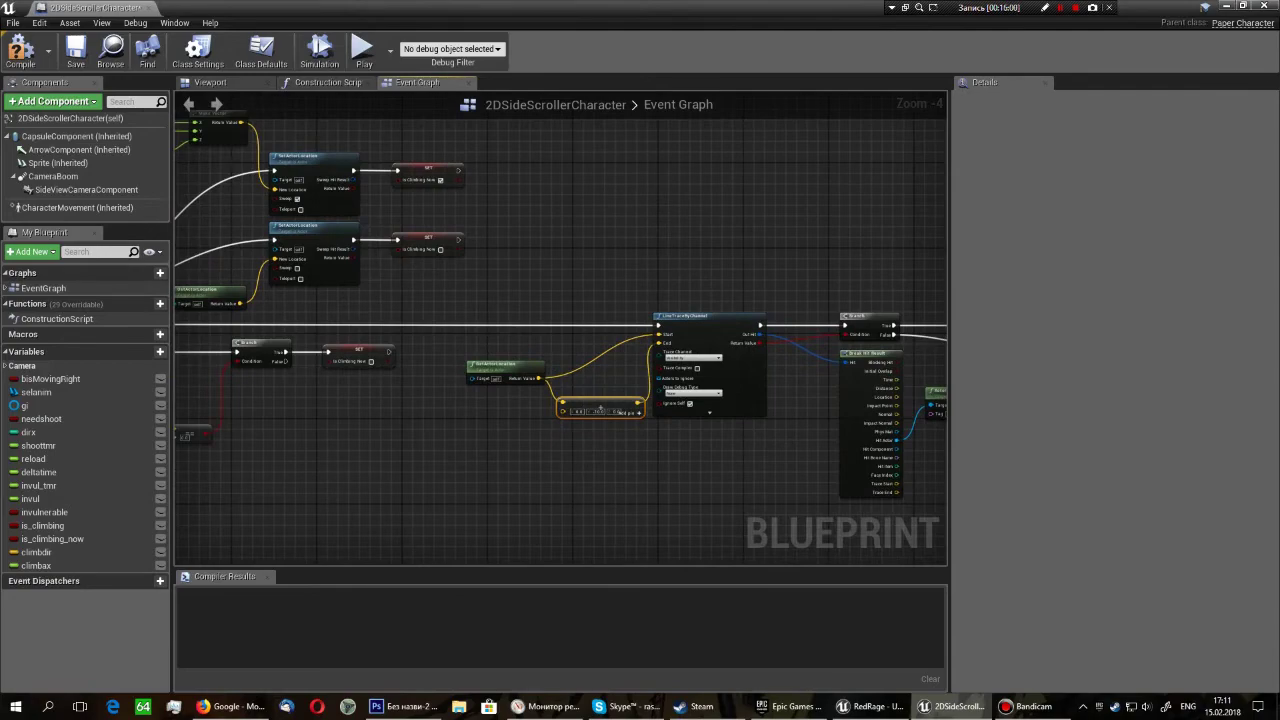
scroll(600, 408, up, 3)
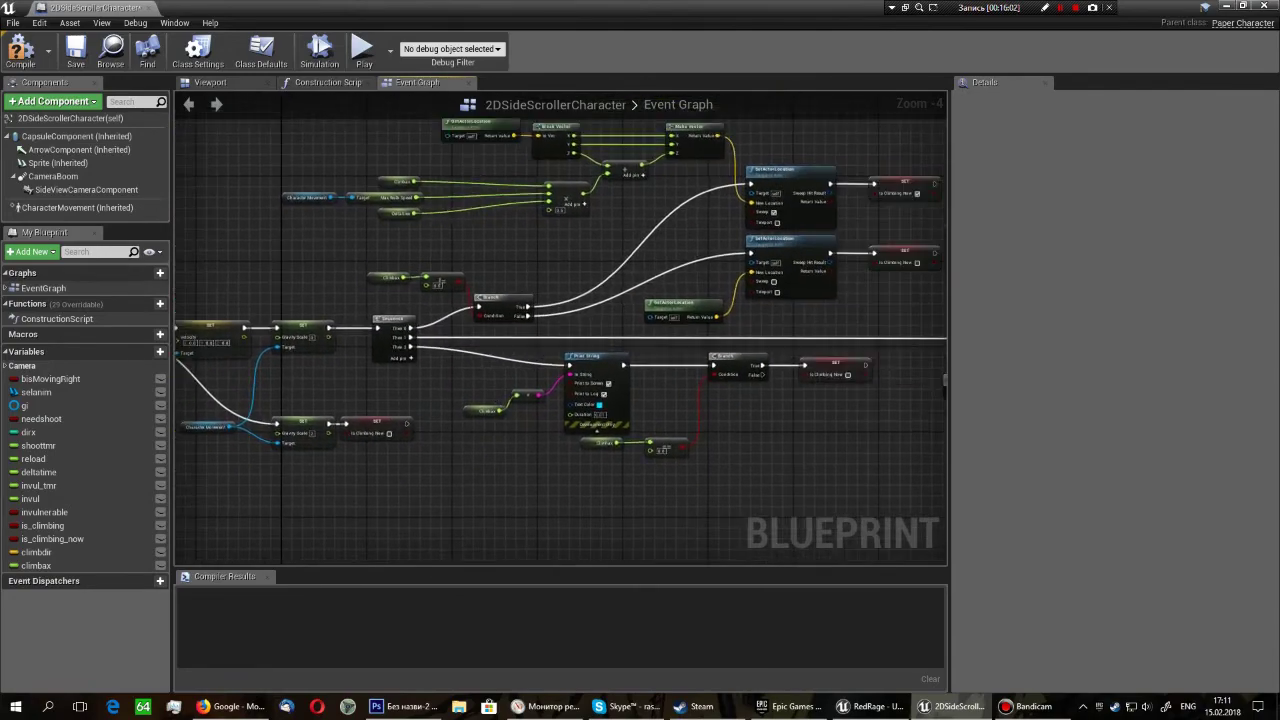
right_drag(577, 350, 506, 335)
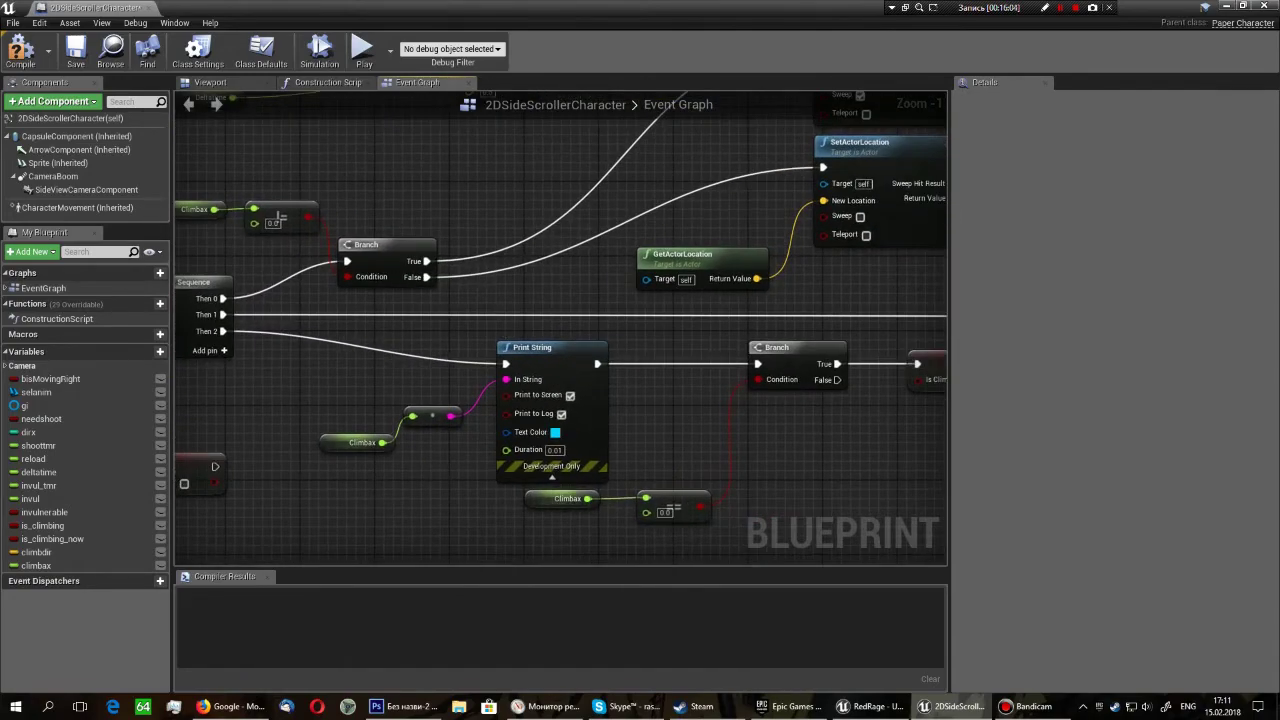
right_drag(597, 364, 573, 287)
drag(290, 385, 575, 300)
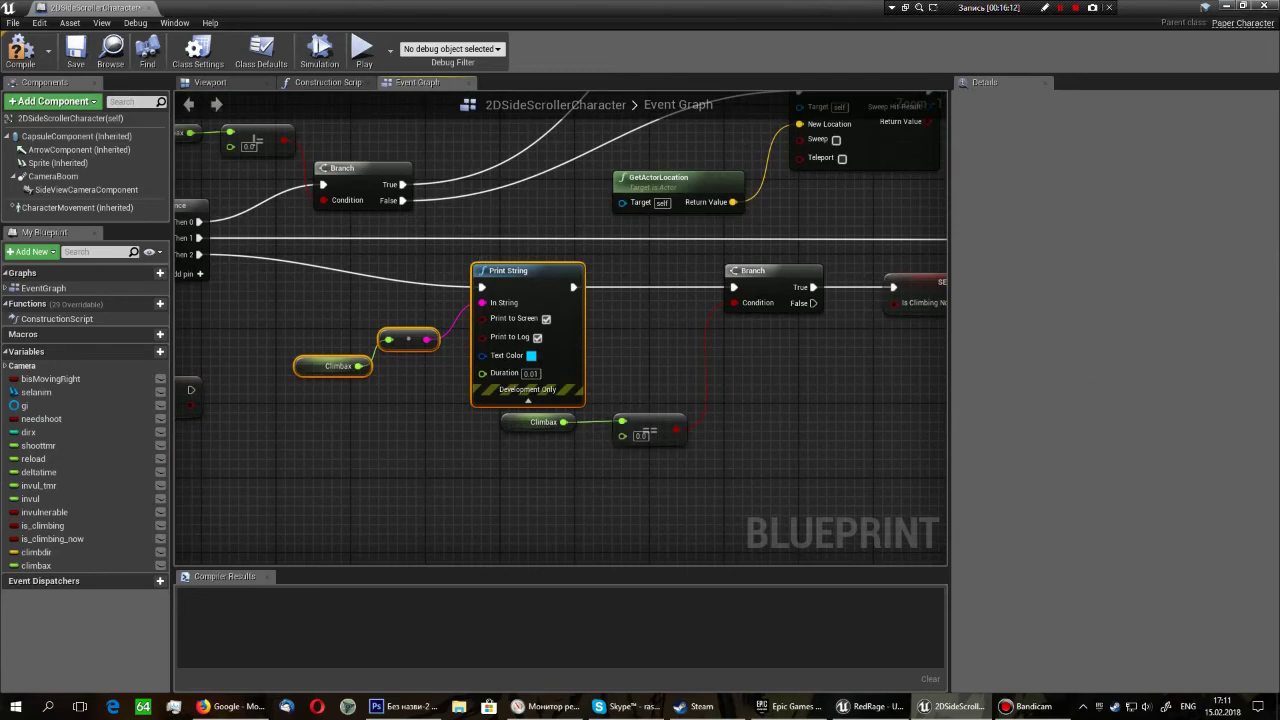
key(Delete)
drag(199, 254, 733, 287)
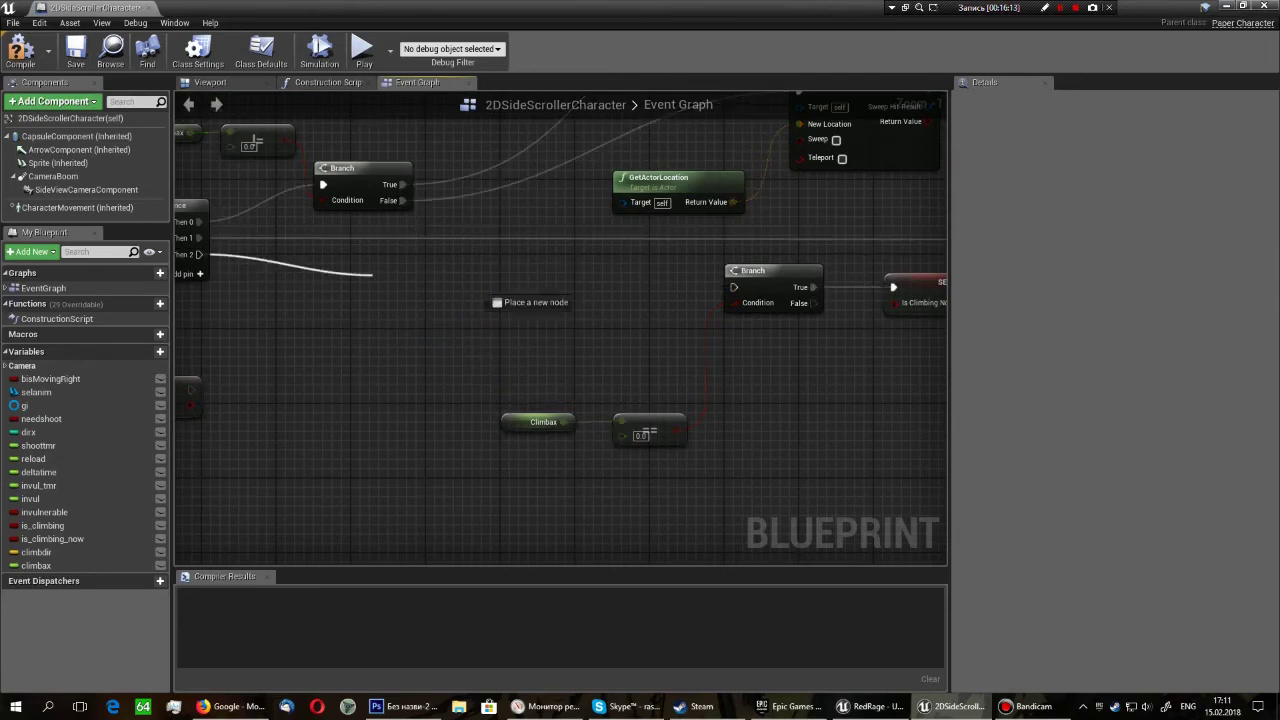
right_drag(600, 450, 415, 452)
drag(316, 378, 506, 452)
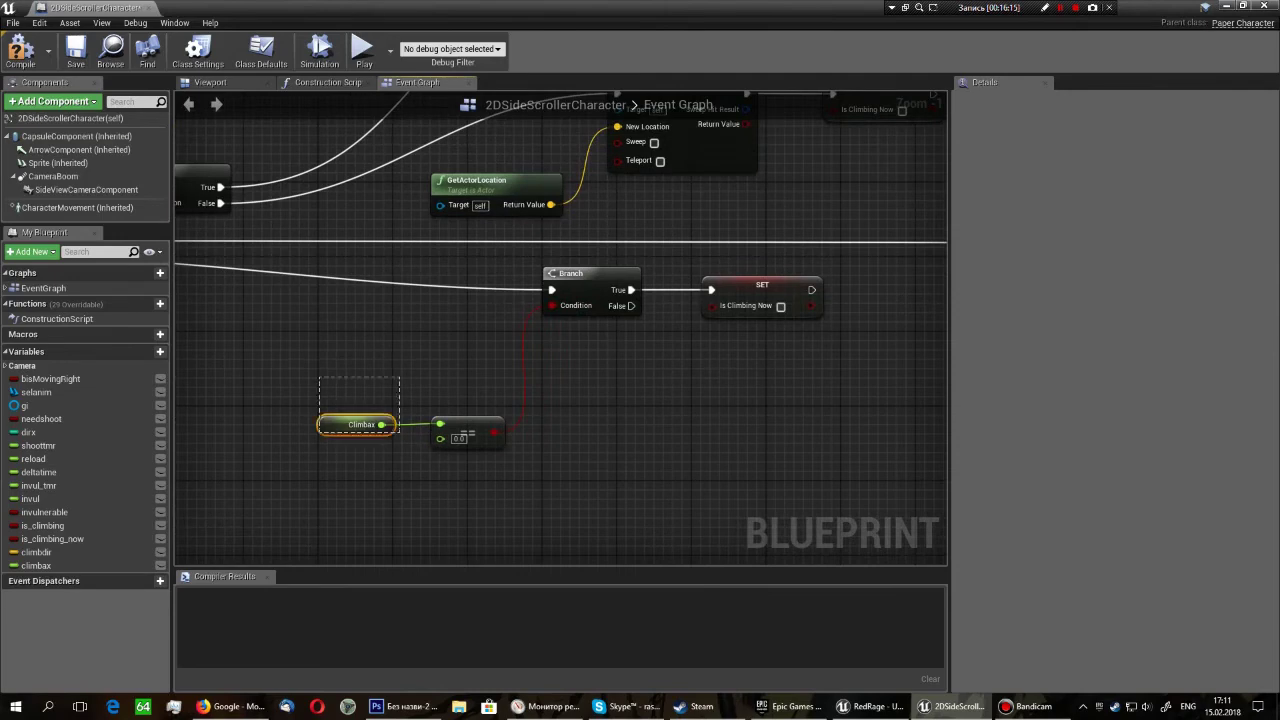
drag(352, 423, 352, 321)
click(600, 450)
right_drag(600, 450, 575, 509)
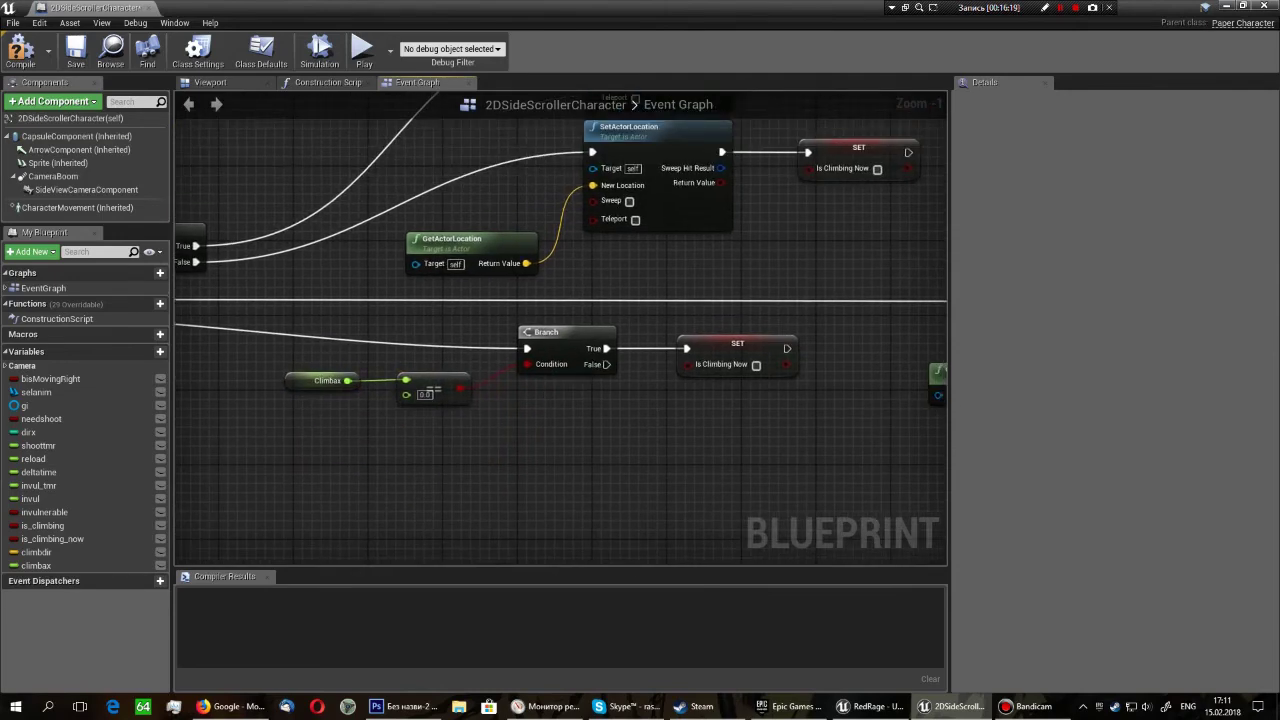
drag(270, 415, 476, 365)
click(300, 470)
scroll(755, 385, down, 3)
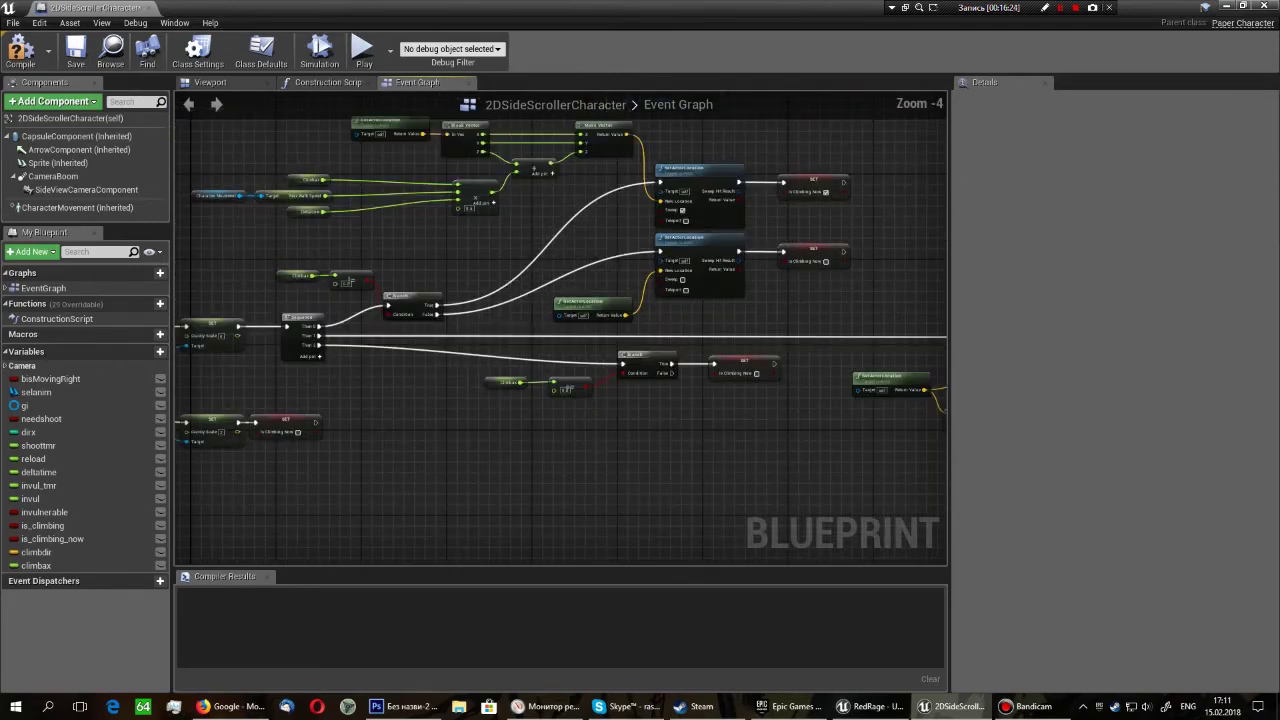
scroll(553, 368, up, 1)
scroll(553, 368, up, 1)
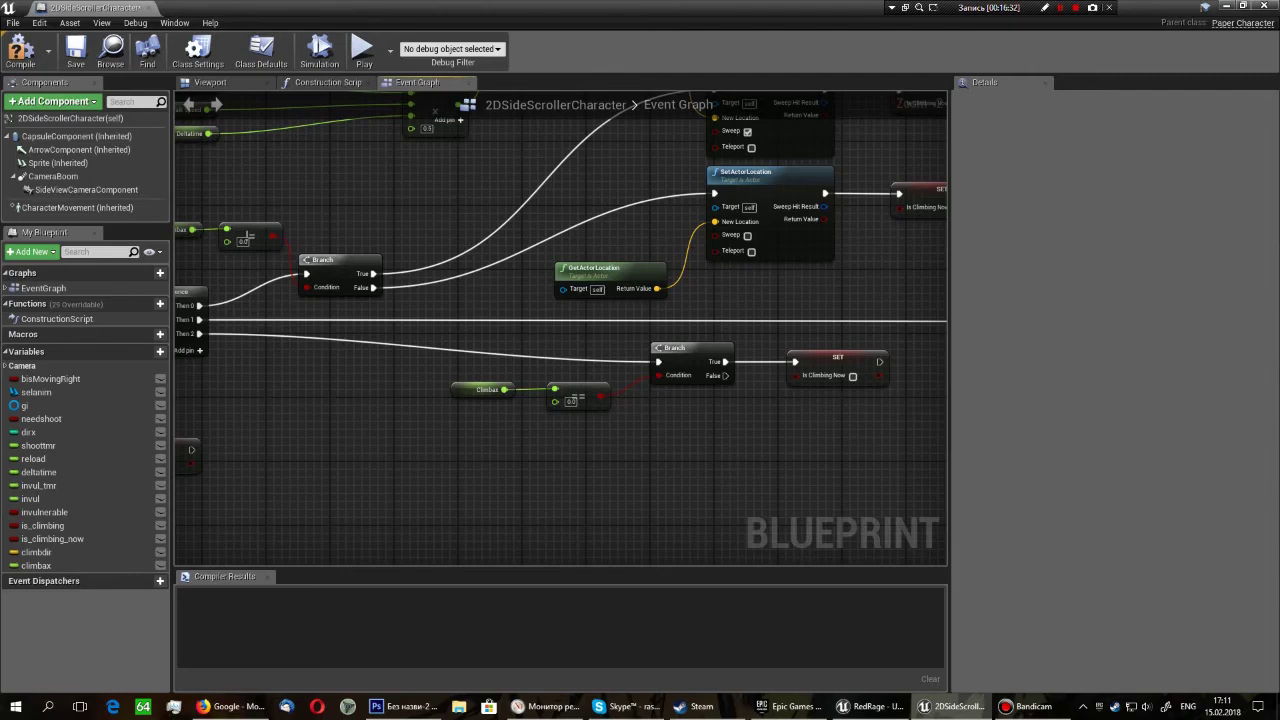
right_drag(560, 300, 536, 399)
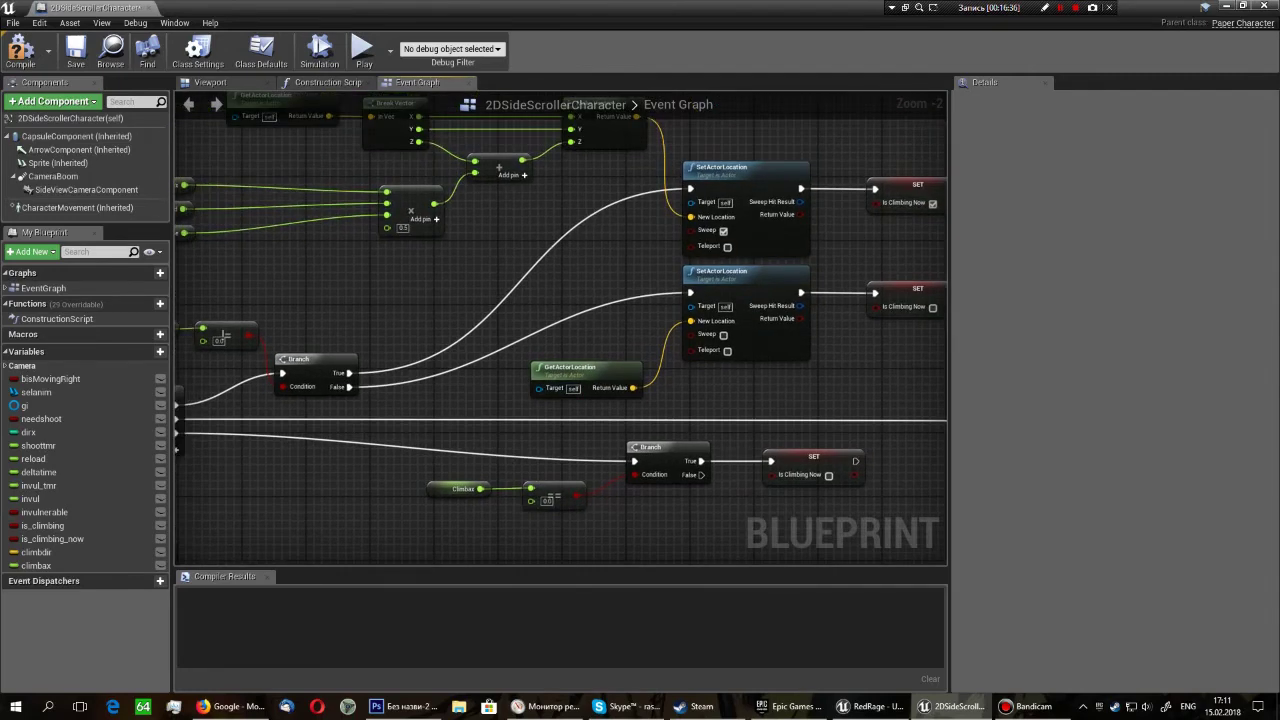
scroll(431, 388, down, 3)
drag(680, 457, 428, 428)
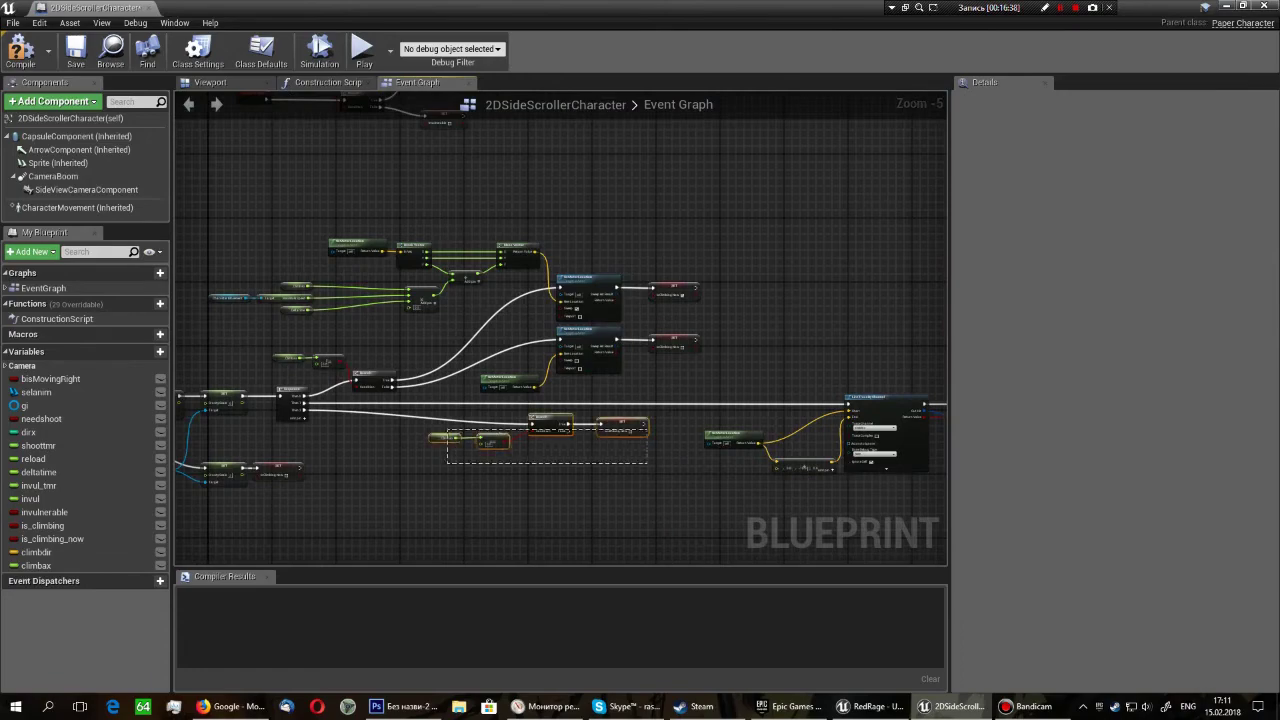
right_drag(493, 165, 664, 157)
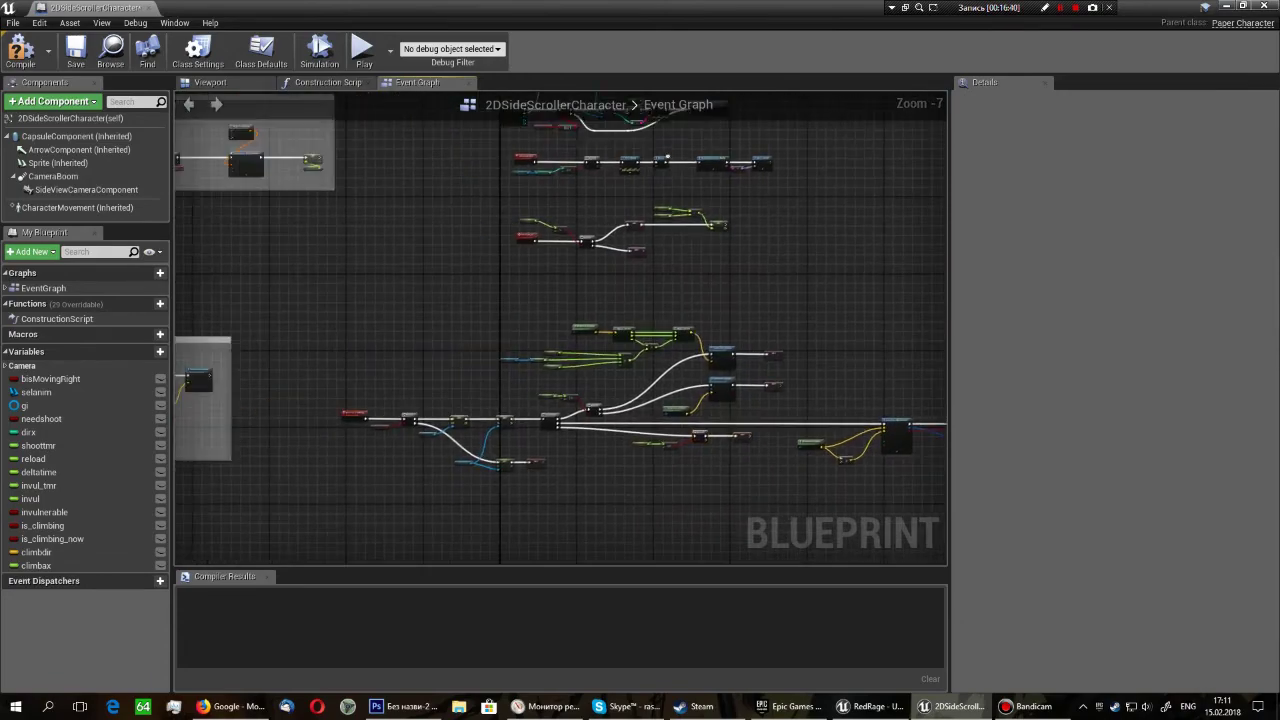
scroll(512, 420, down, 1)
scroll(512, 420, down, 4)
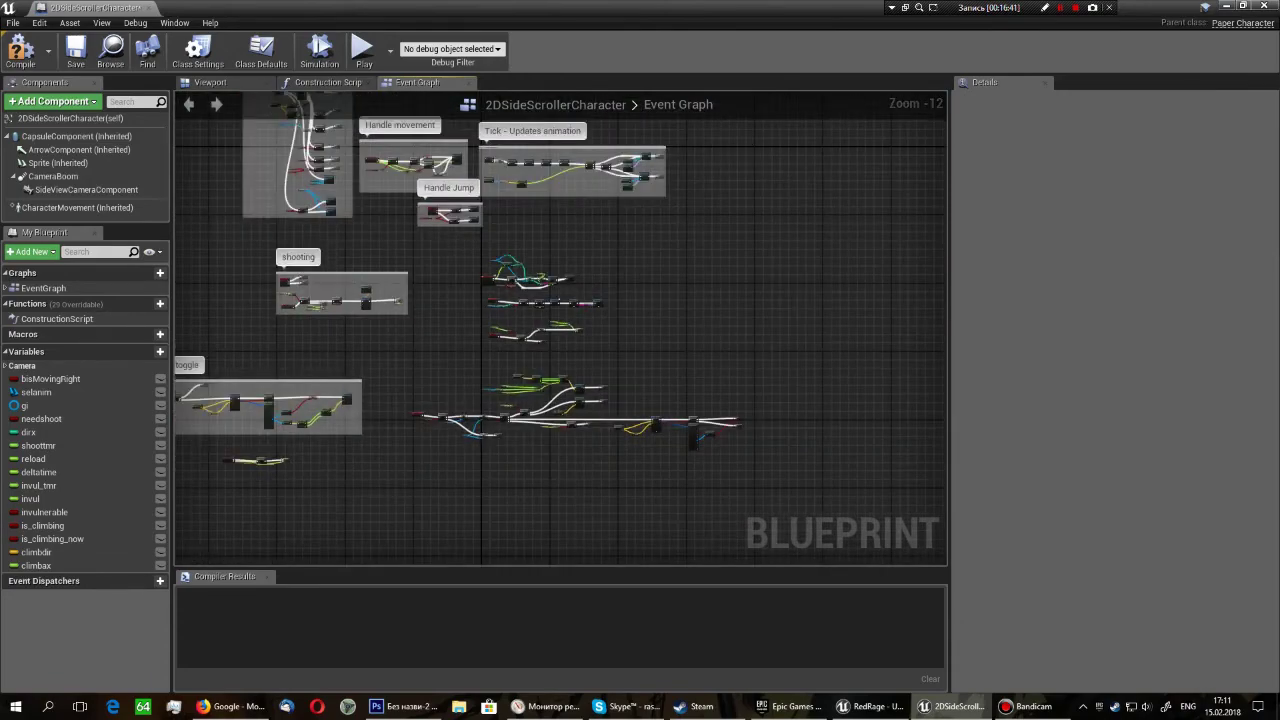
scroll(560, 420, up, 6)
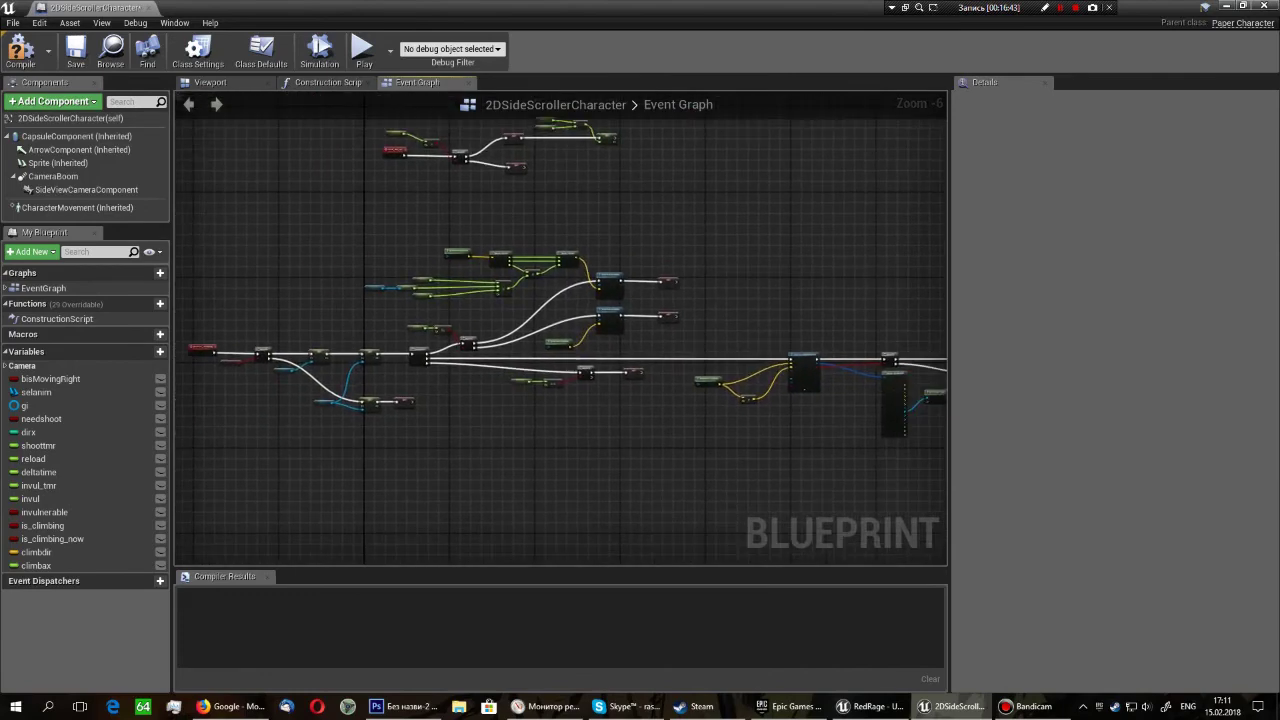
scroll(560, 330, down, 1)
scroll(560, 330, down, 1)
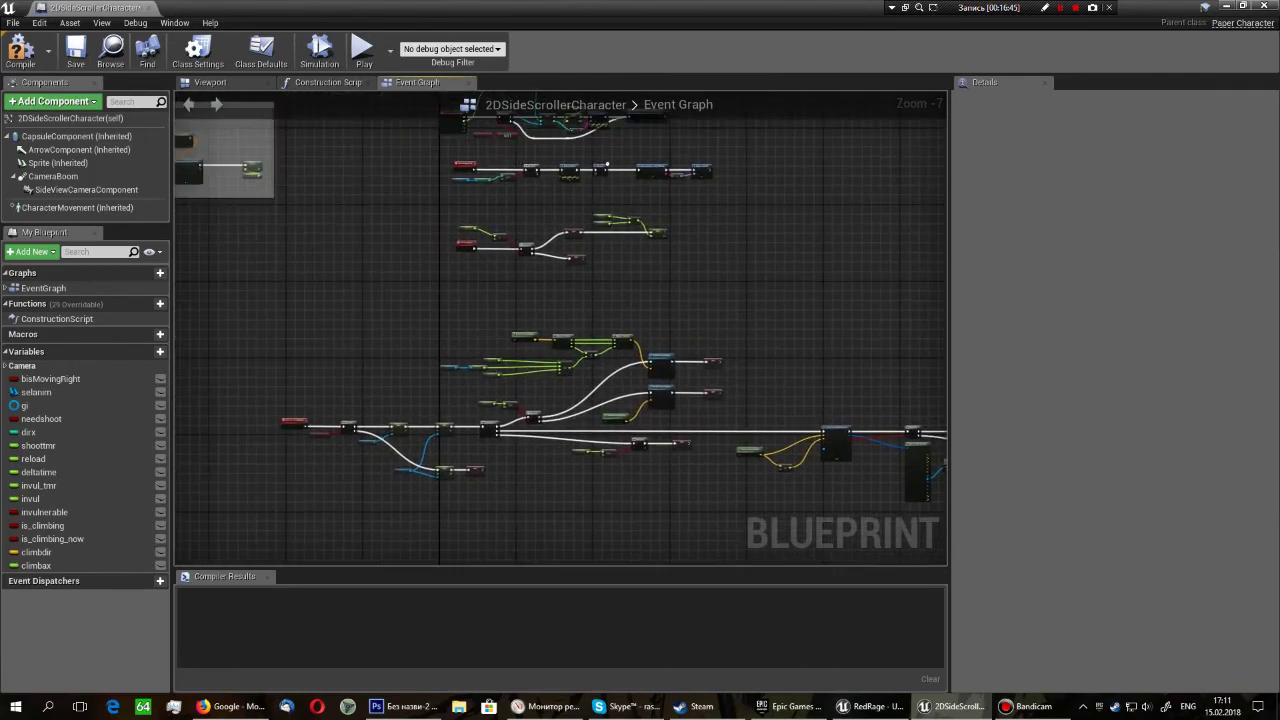
right_drag(560, 330, 690, 500)
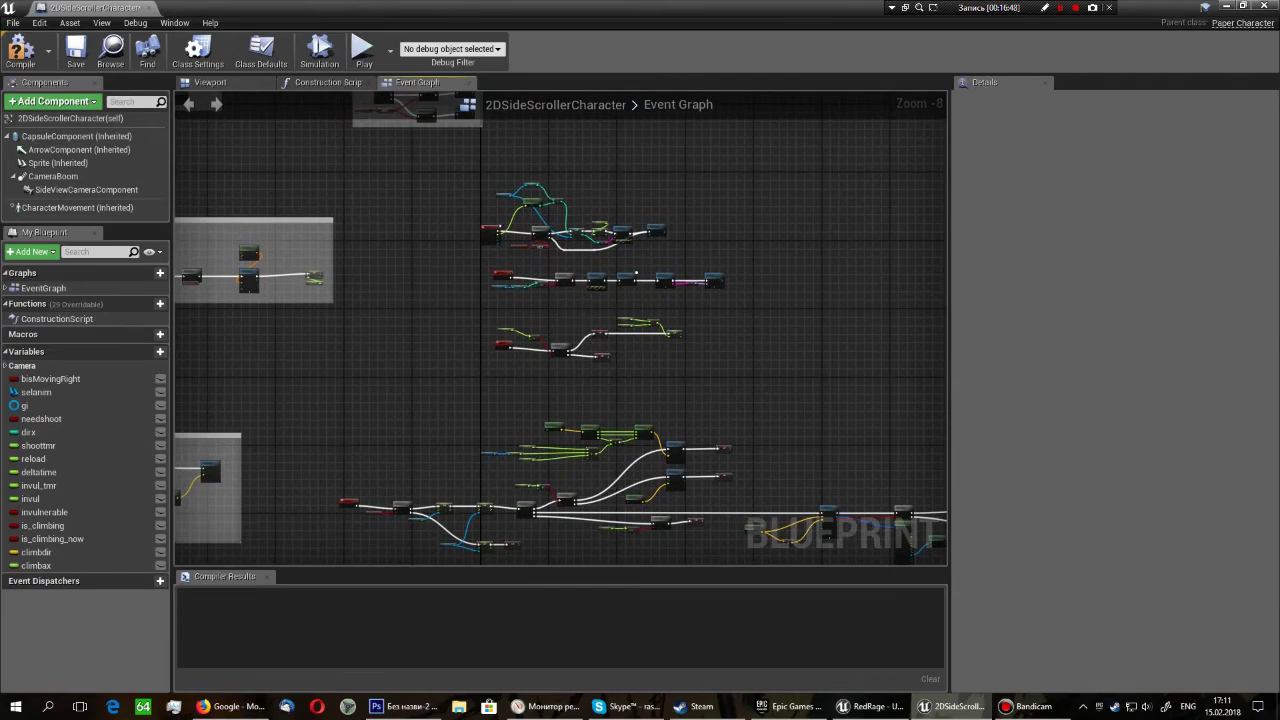
mouse_move(391, 260)
right_down()
mouse_move(411, 316)
mouse_move(624, 510)
right_up()
scroll(300, 200, up, 8)
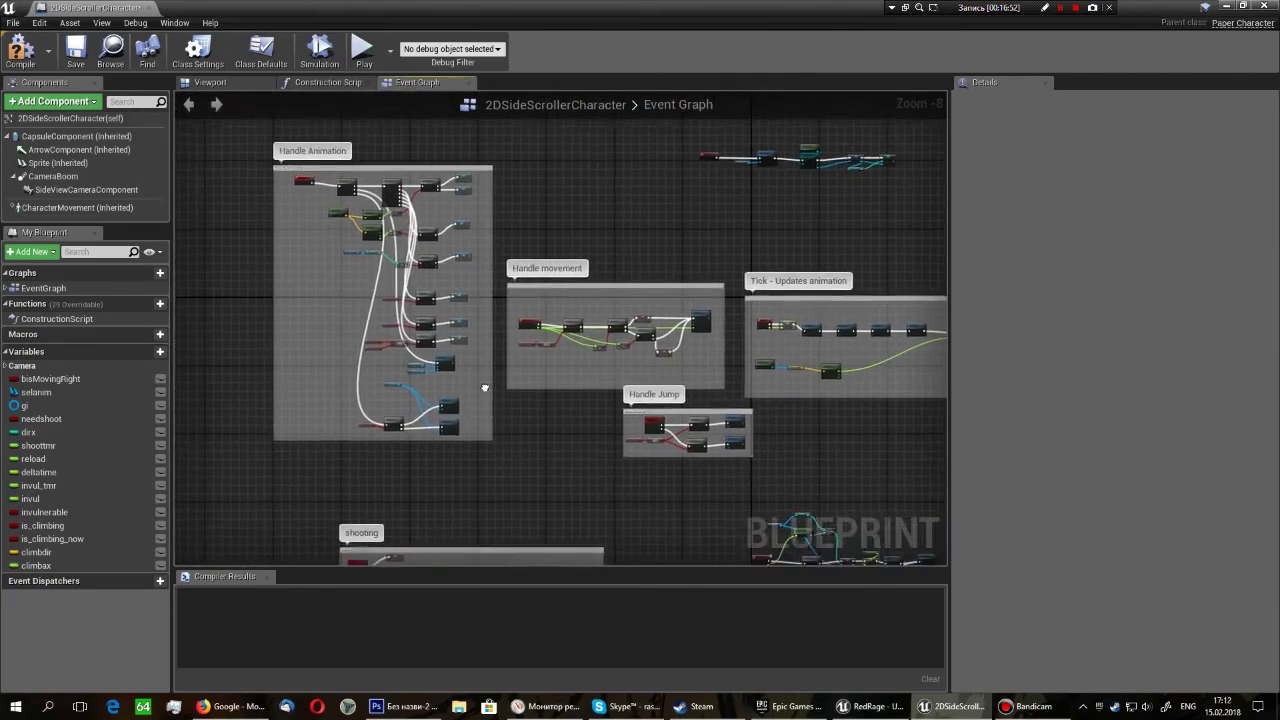
right_drag(860, 440, 394, 215)
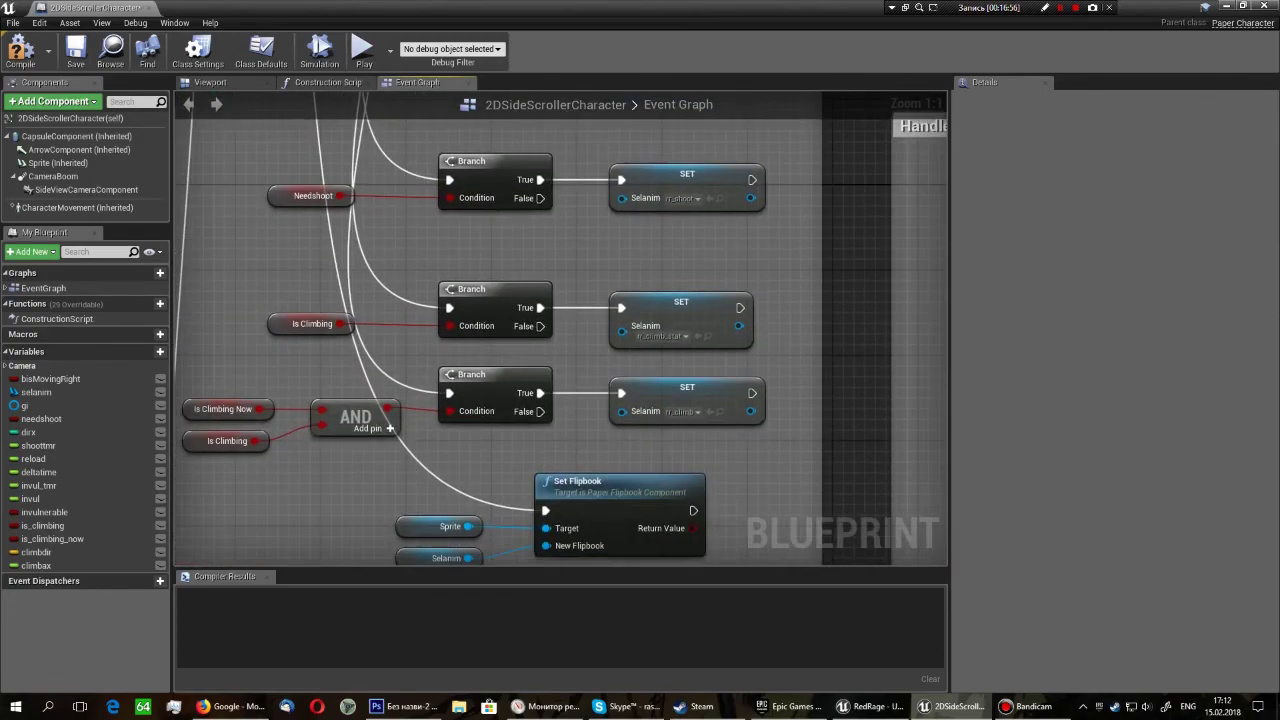
scroll(453, 447, down, 5)
scroll(499, 267, up, 1)
scroll(499, 267, up, 4)
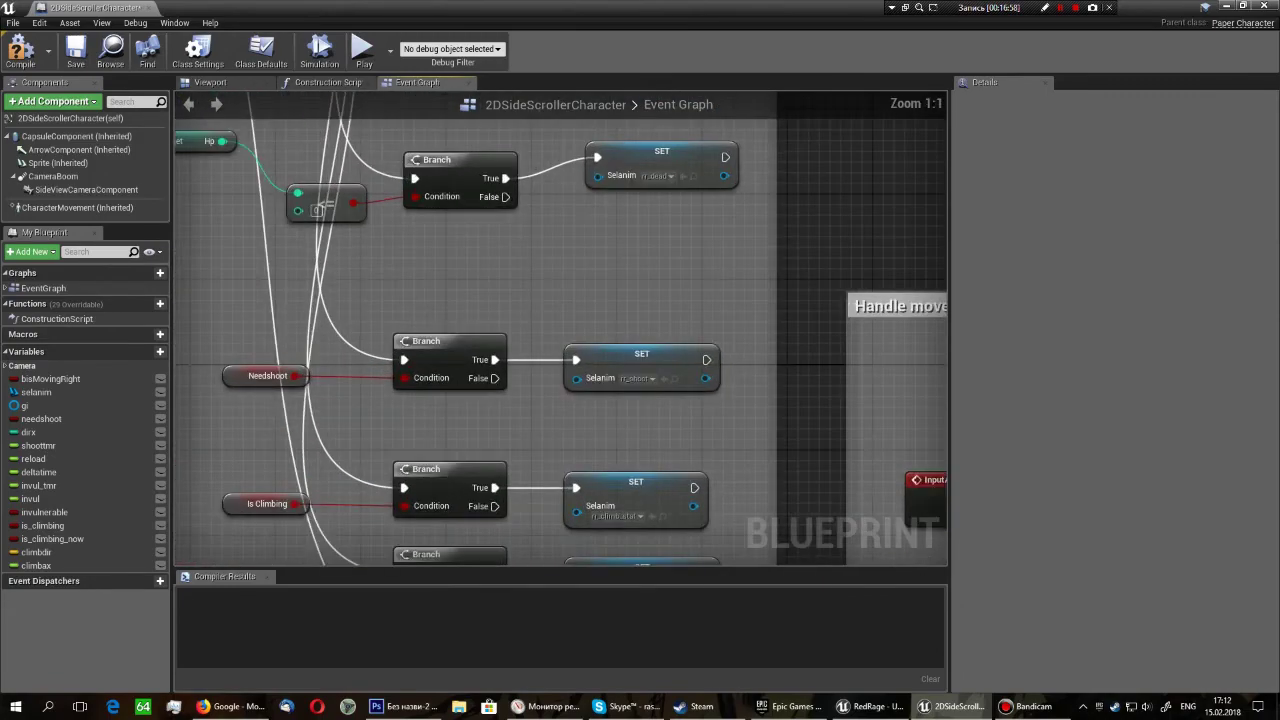
drag(212, 322, 610, 398)
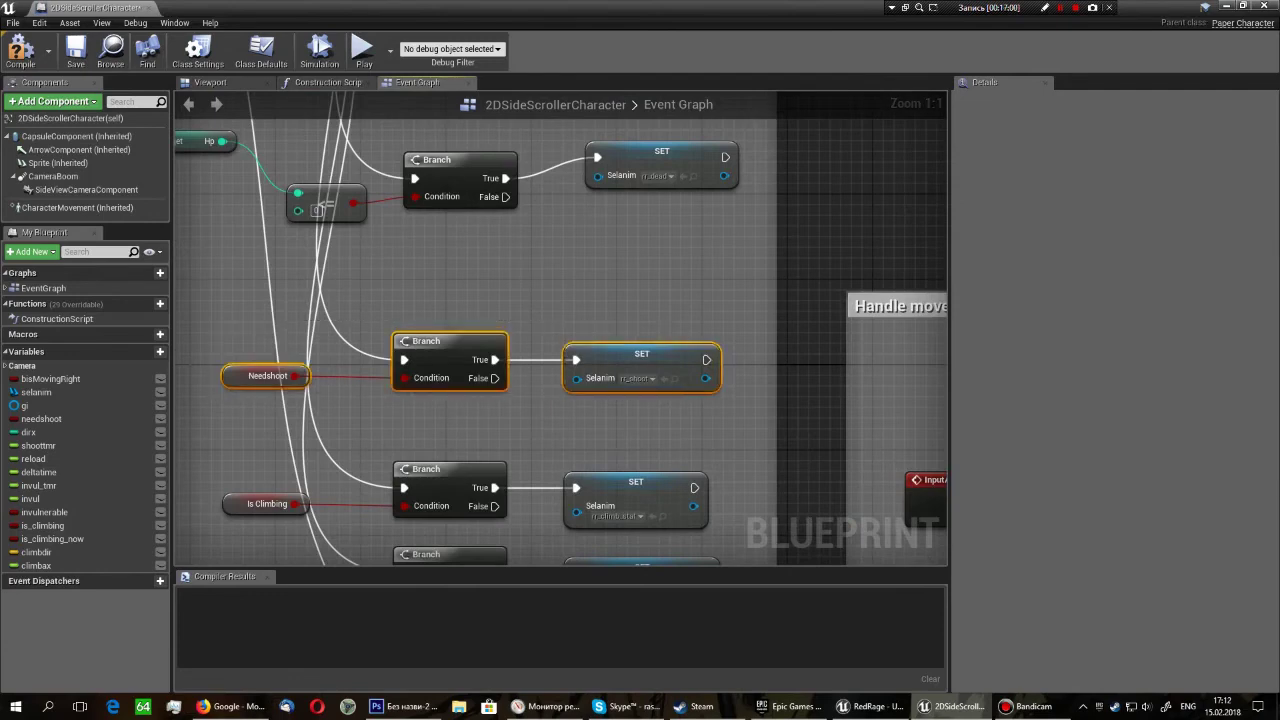
right_drag(610, 398, 629, 289)
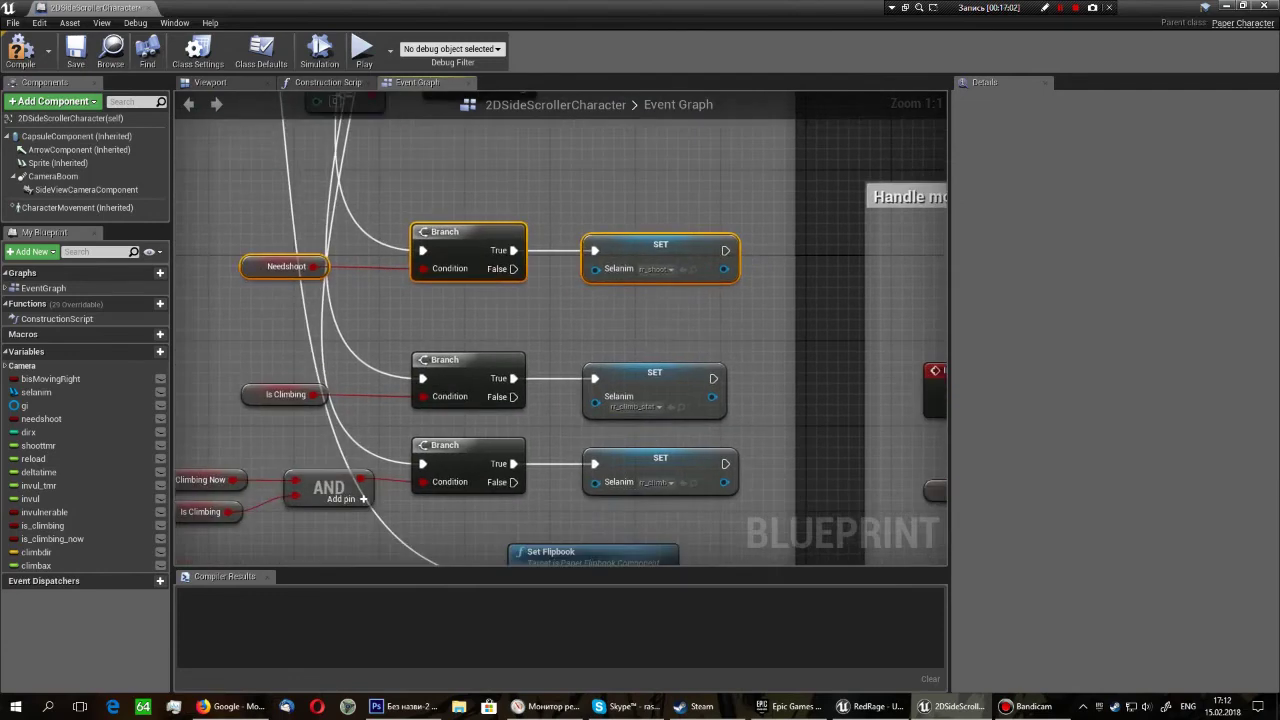
drag(225, 335, 600, 400)
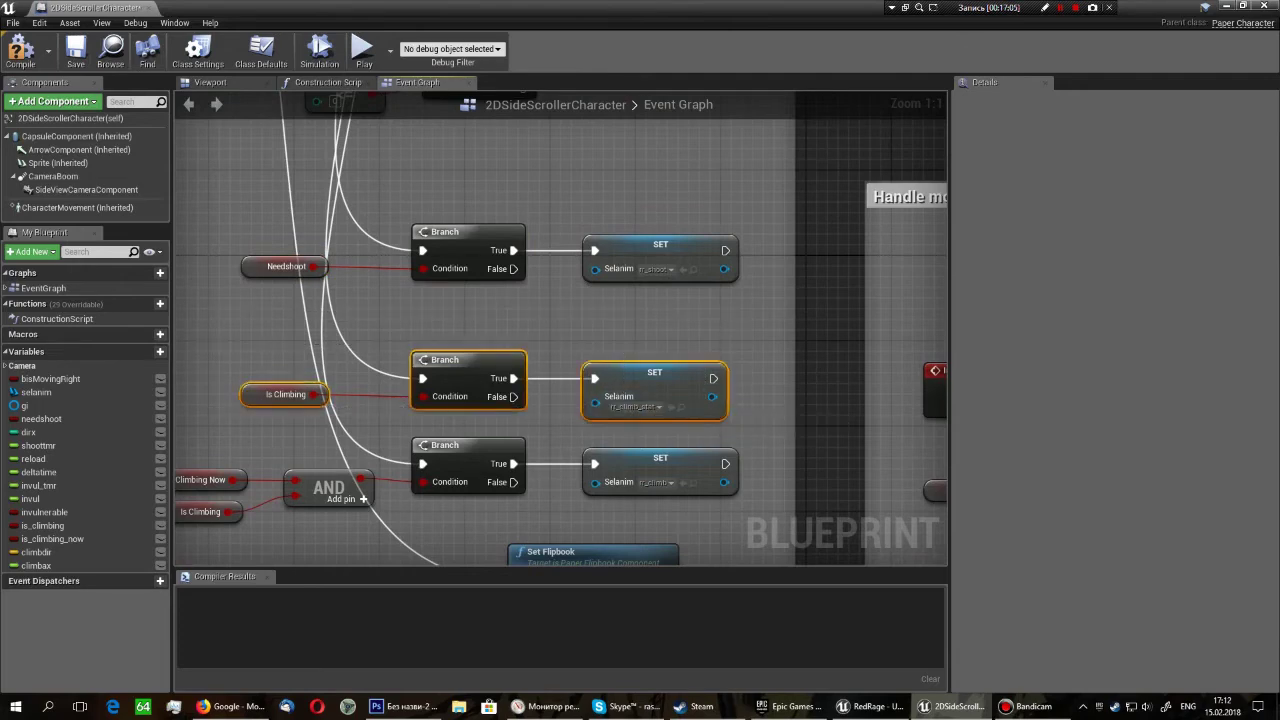
key(Escape)
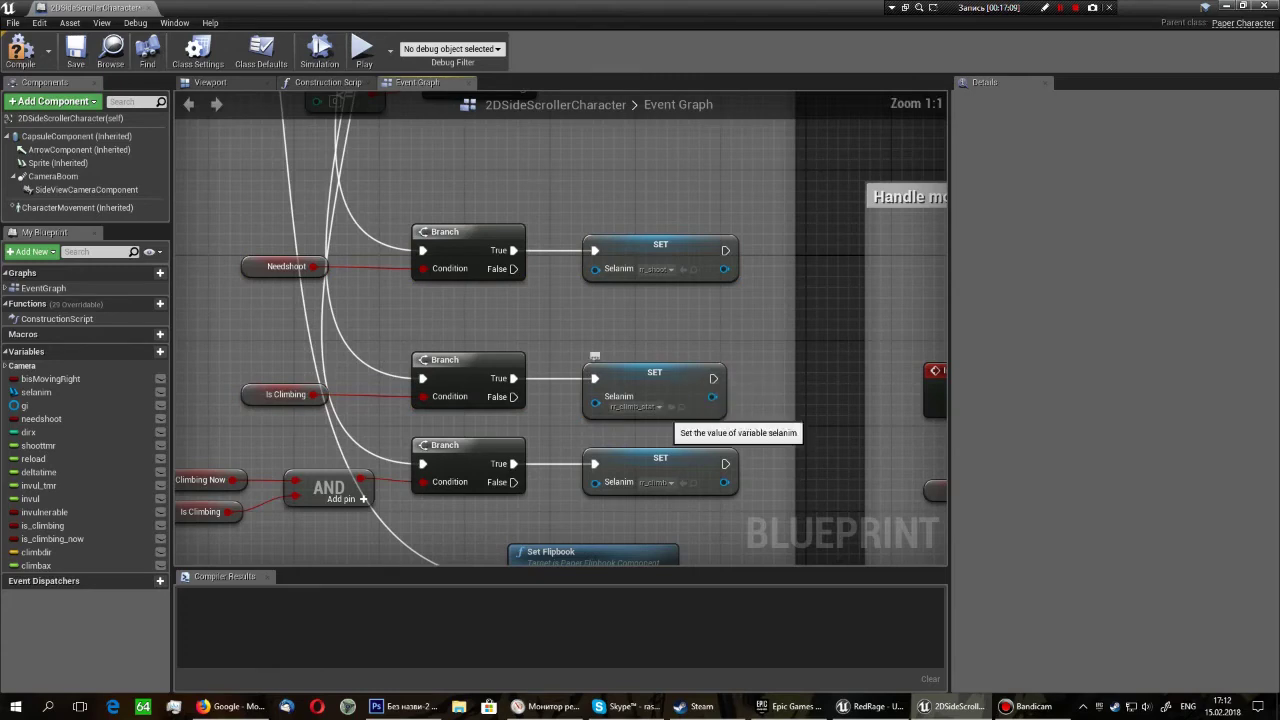
right_drag(610, 402, 684, 309)
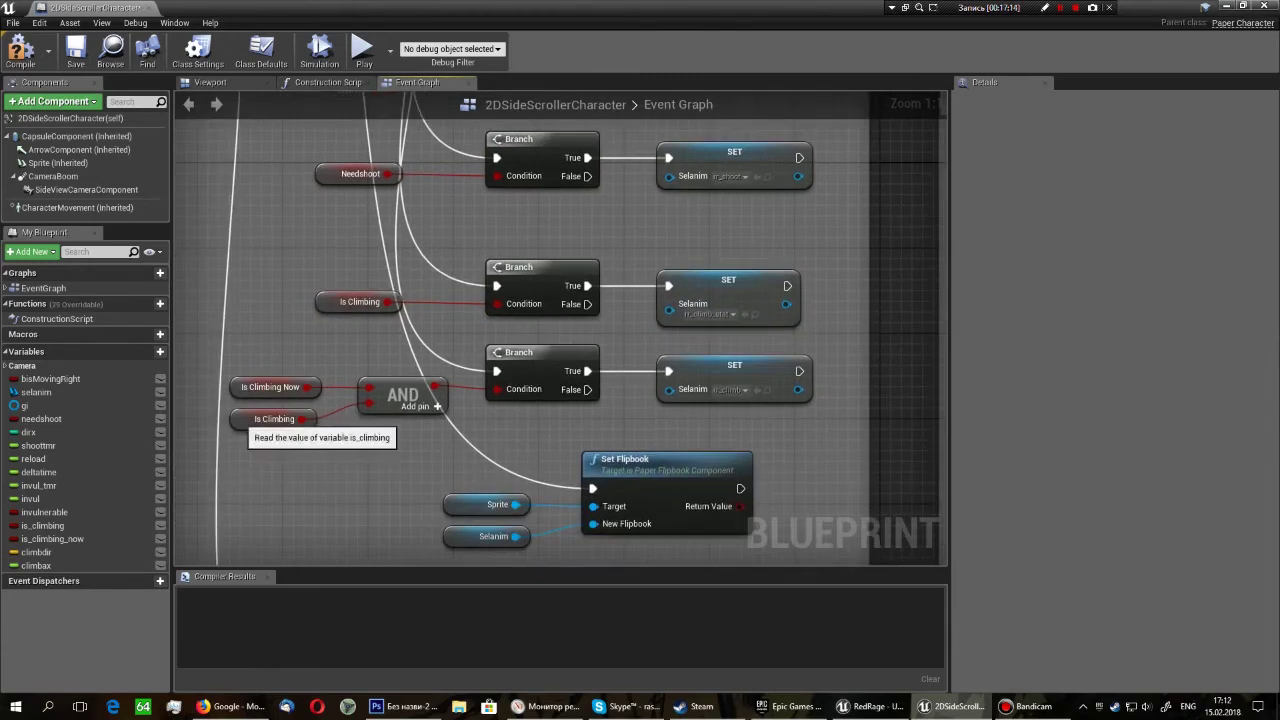
click(272, 419)
click(262, 388)
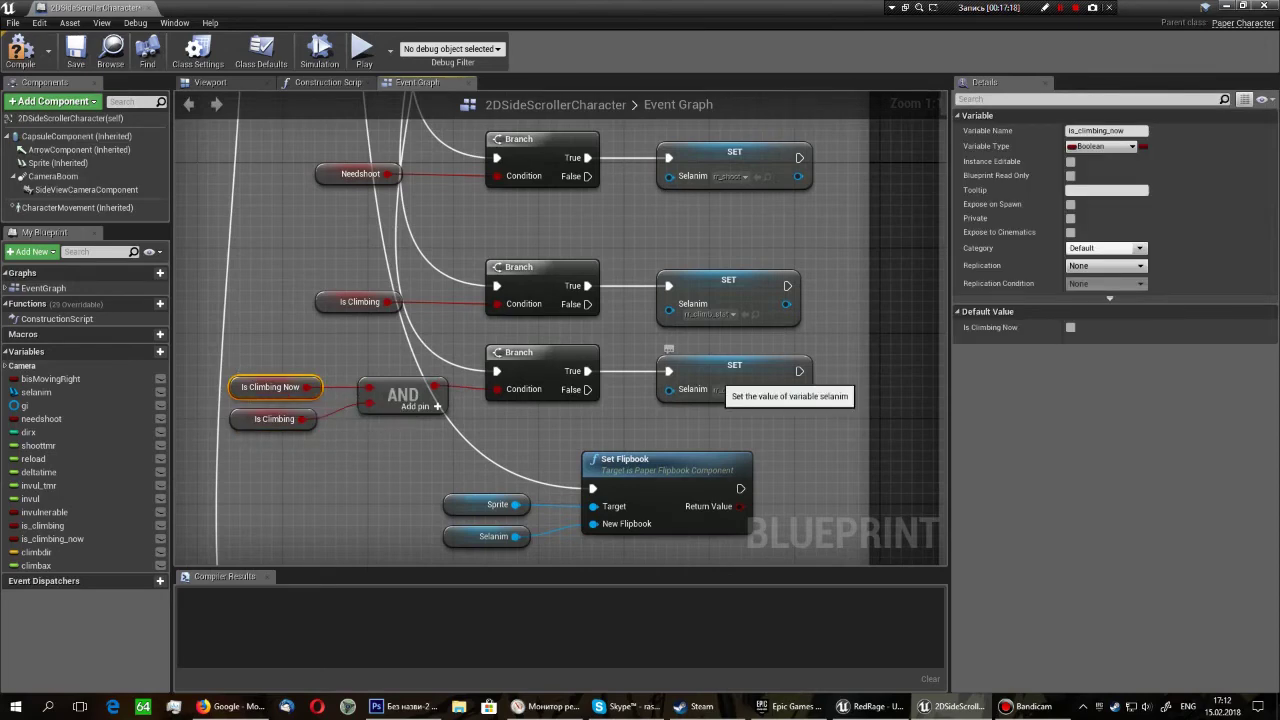
click(705, 388)
click(296, 252)
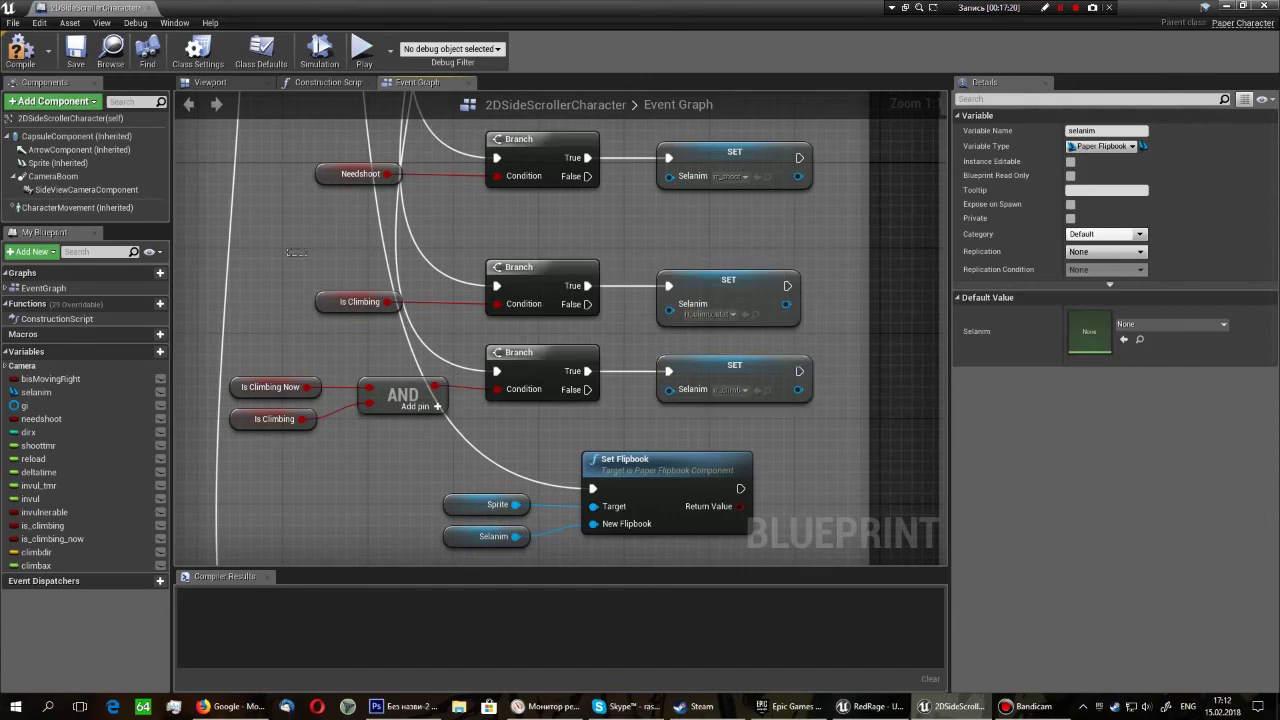
drag(296, 252, 820, 330)
drag(220, 340, 820, 430)
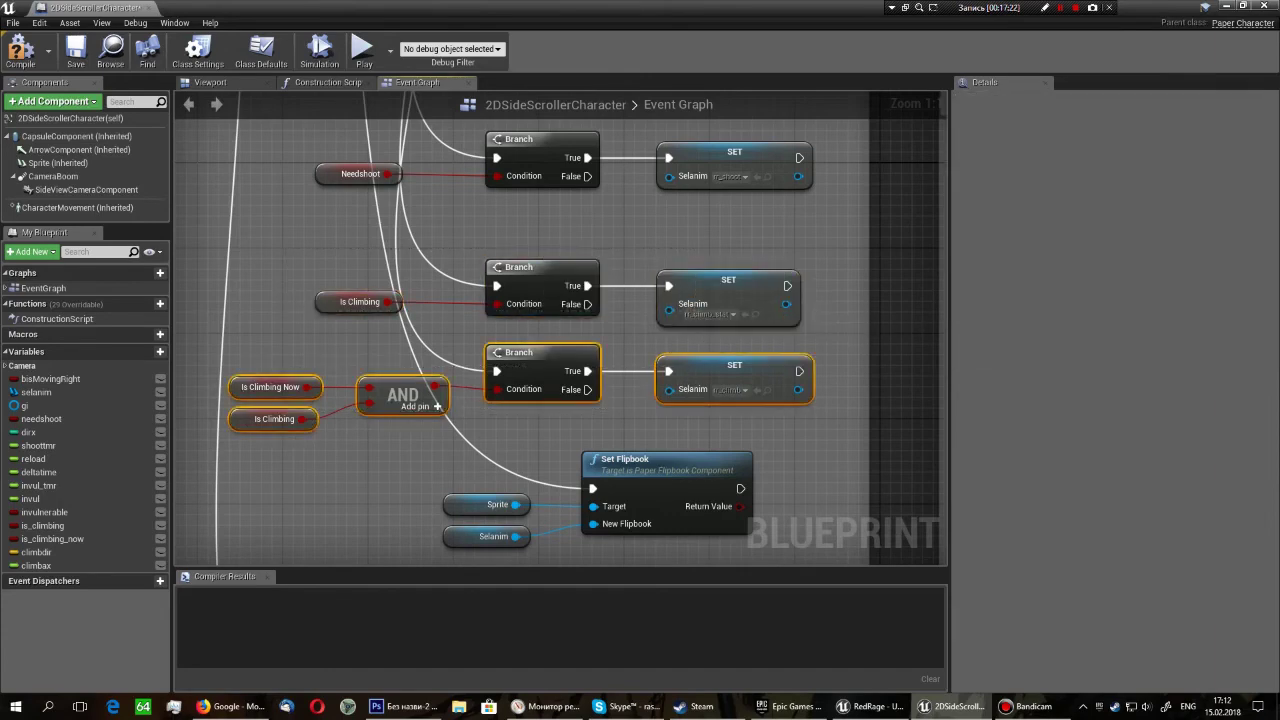
right_drag(600, 400, 518, 211)
click(580, 275)
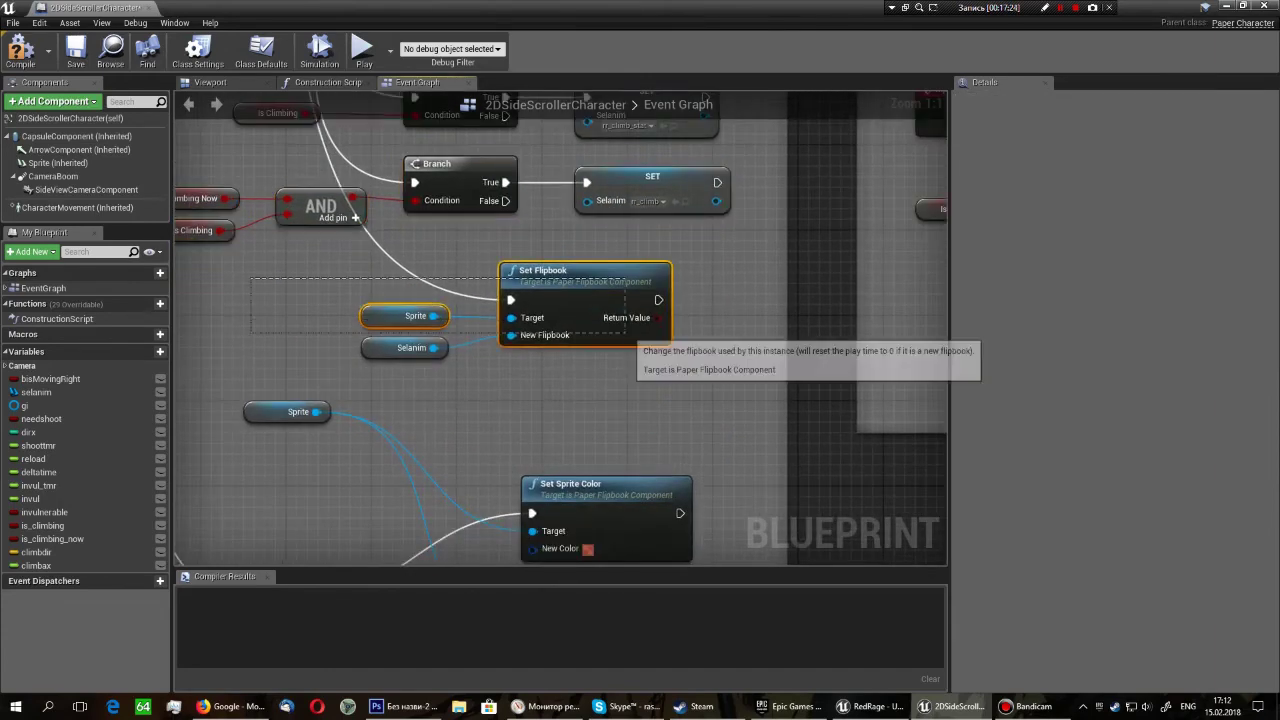
click(720, 420)
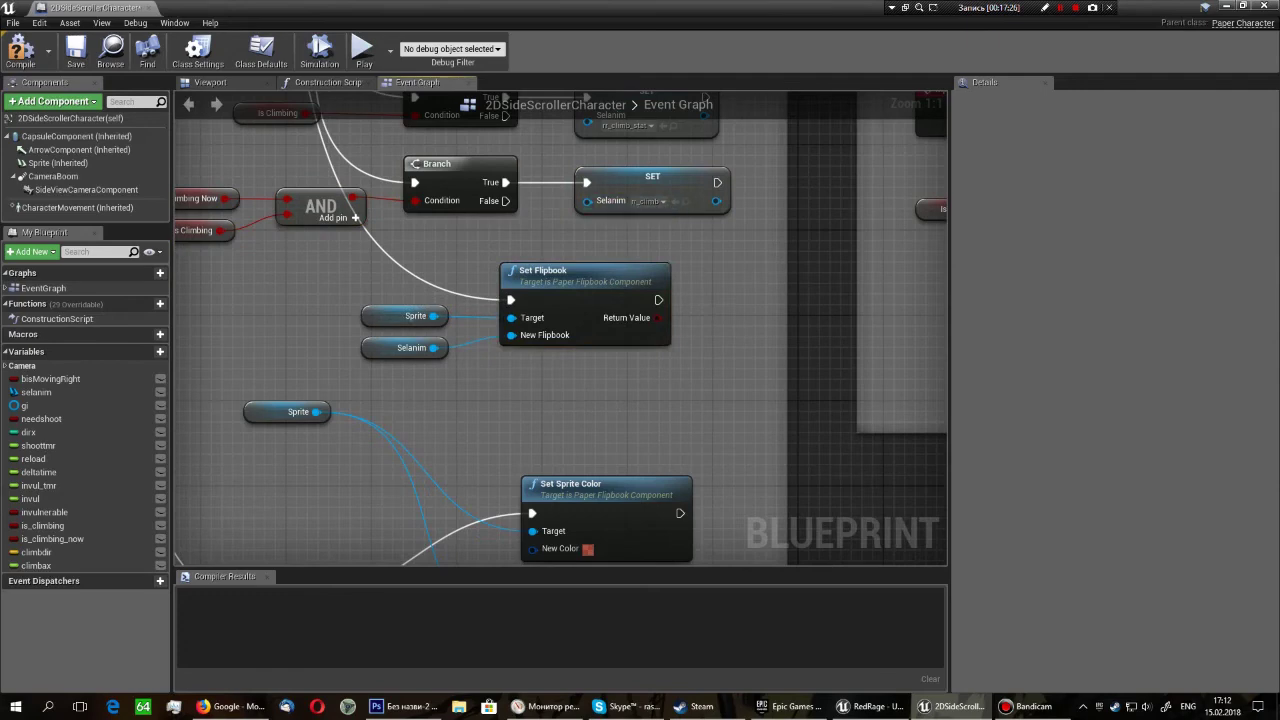
scroll(560, 330, down, 1)
scroll(560, 330, down, 3)
scroll(560, 330, down, 2)
Review the Is Climbing Branch checks in Handle movement and Handle Jump, nudging the Is Climbing node right.
scroll(560, 330, down, 1)
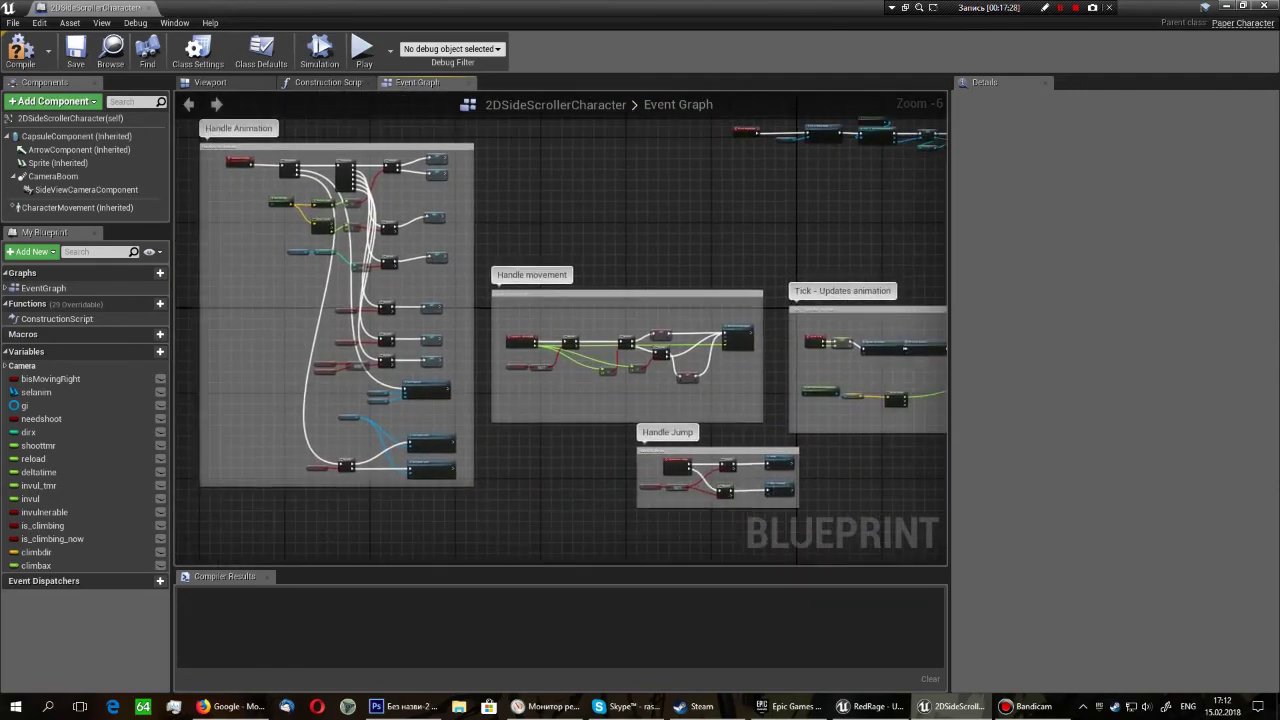
scroll(524, 337, up, 7)
scroll(436, 231, down, 1)
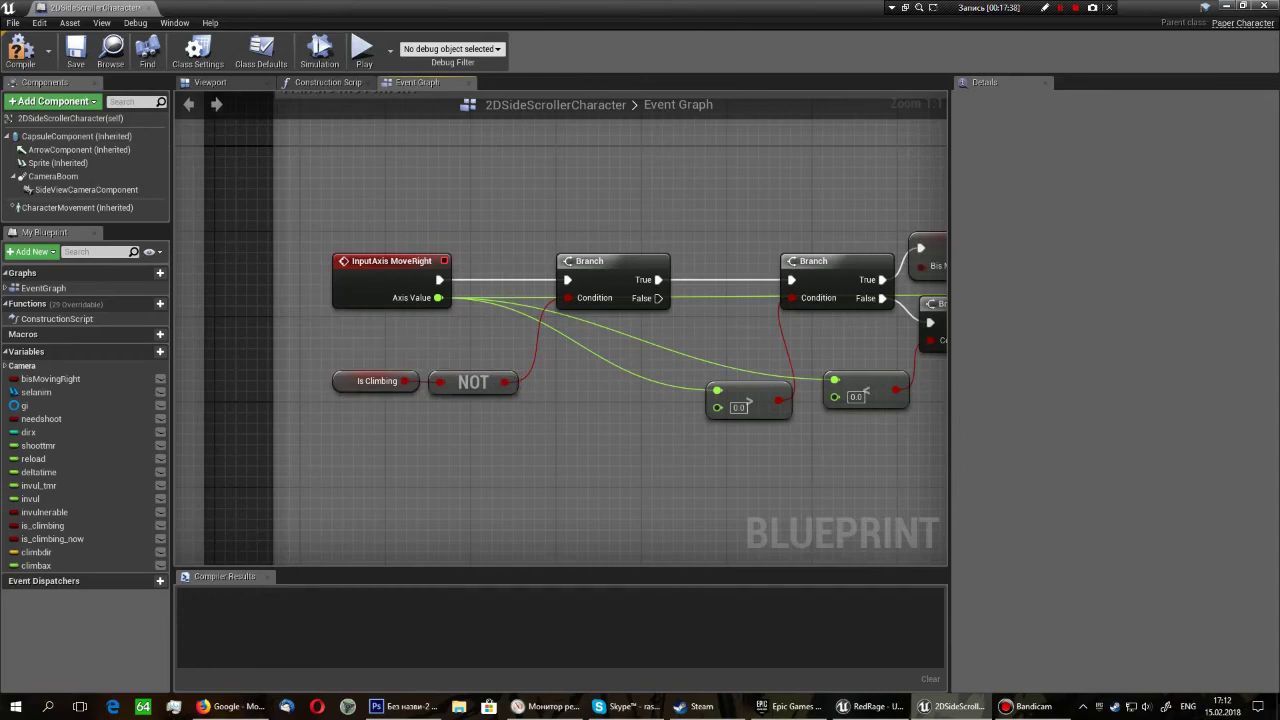
click(600, 275)
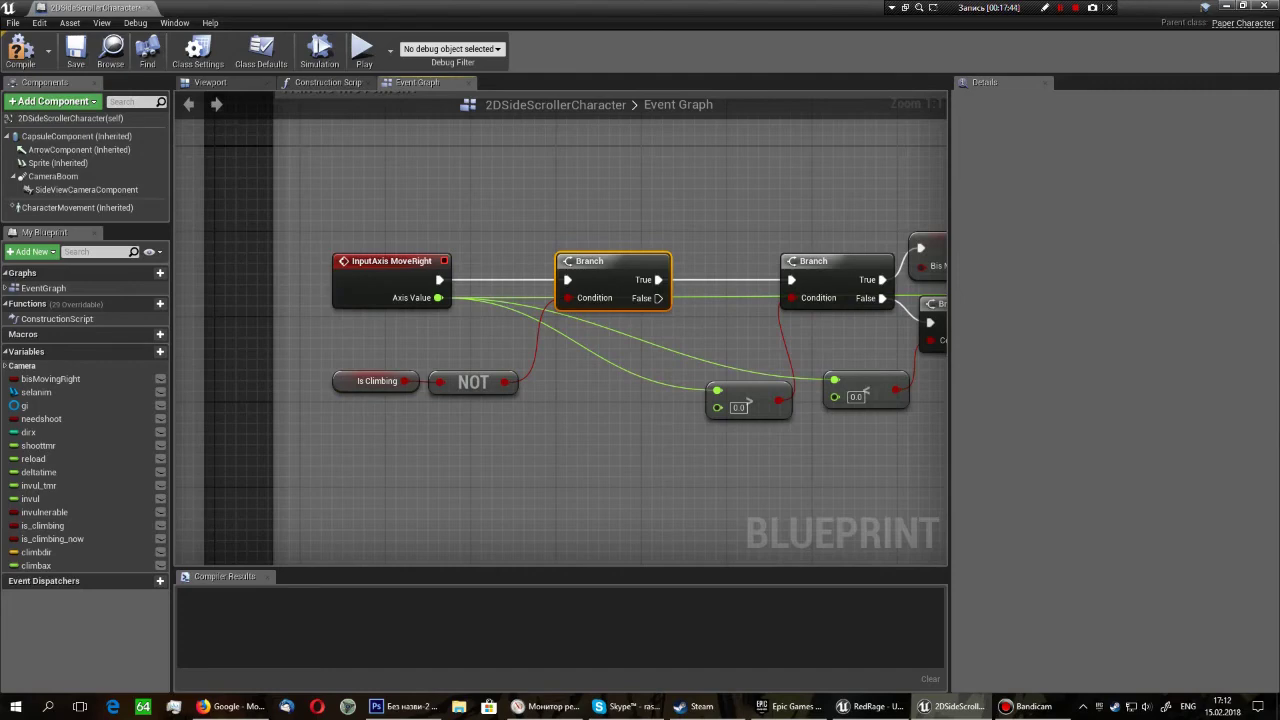
scroll(463, 238, down, 4)
scroll(463, 238, down, 2)
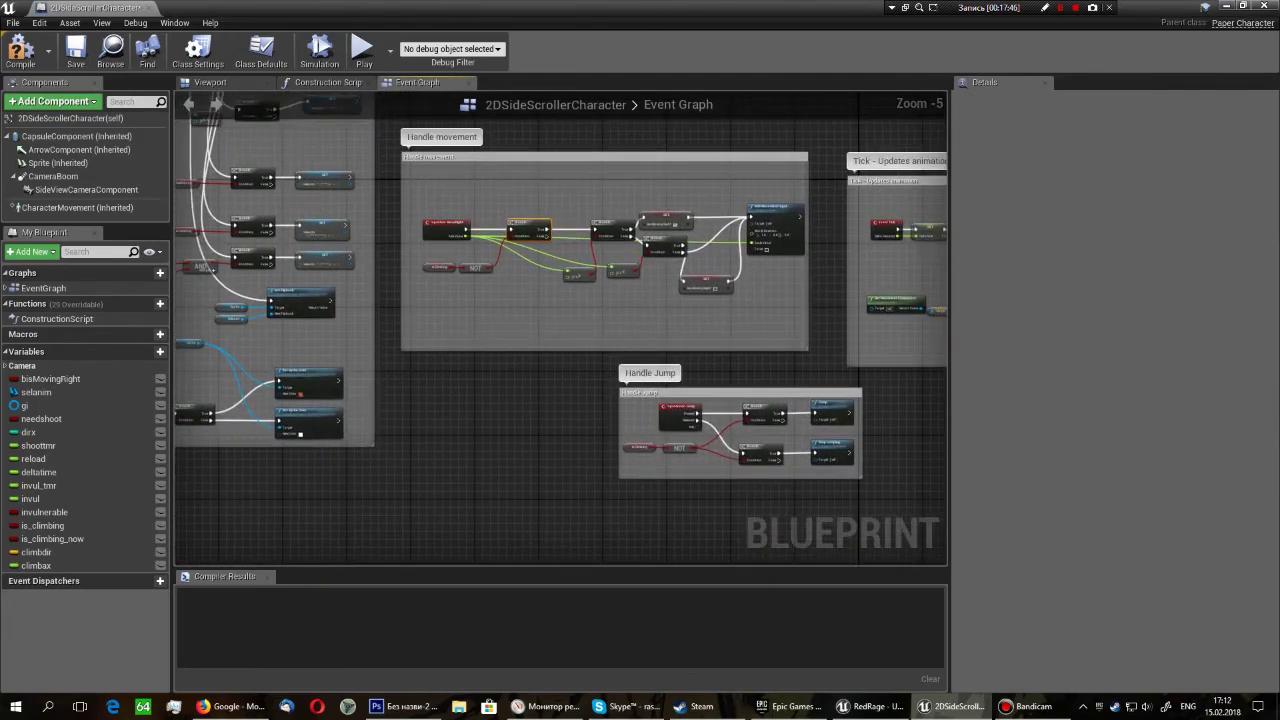
scroll(463, 238, down, 2)
scroll(463, 238, up, 1)
scroll(630, 369, up, 7)
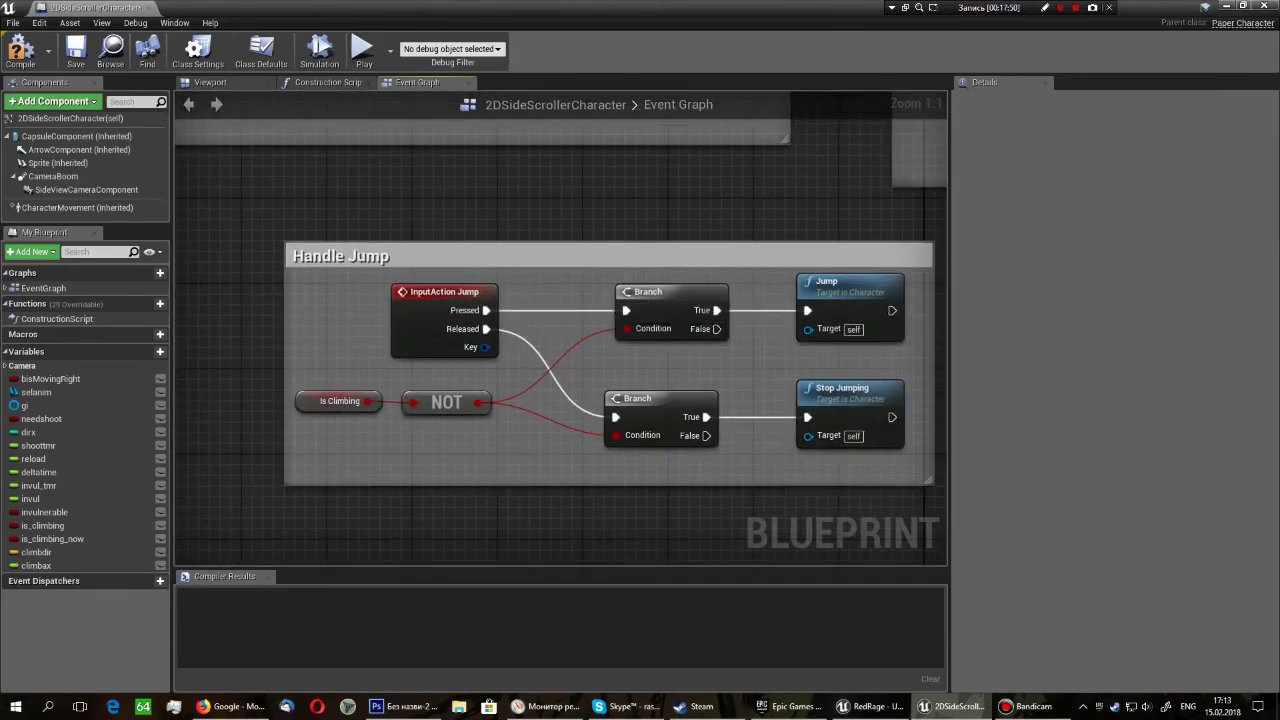
drag(339, 401, 350, 401)
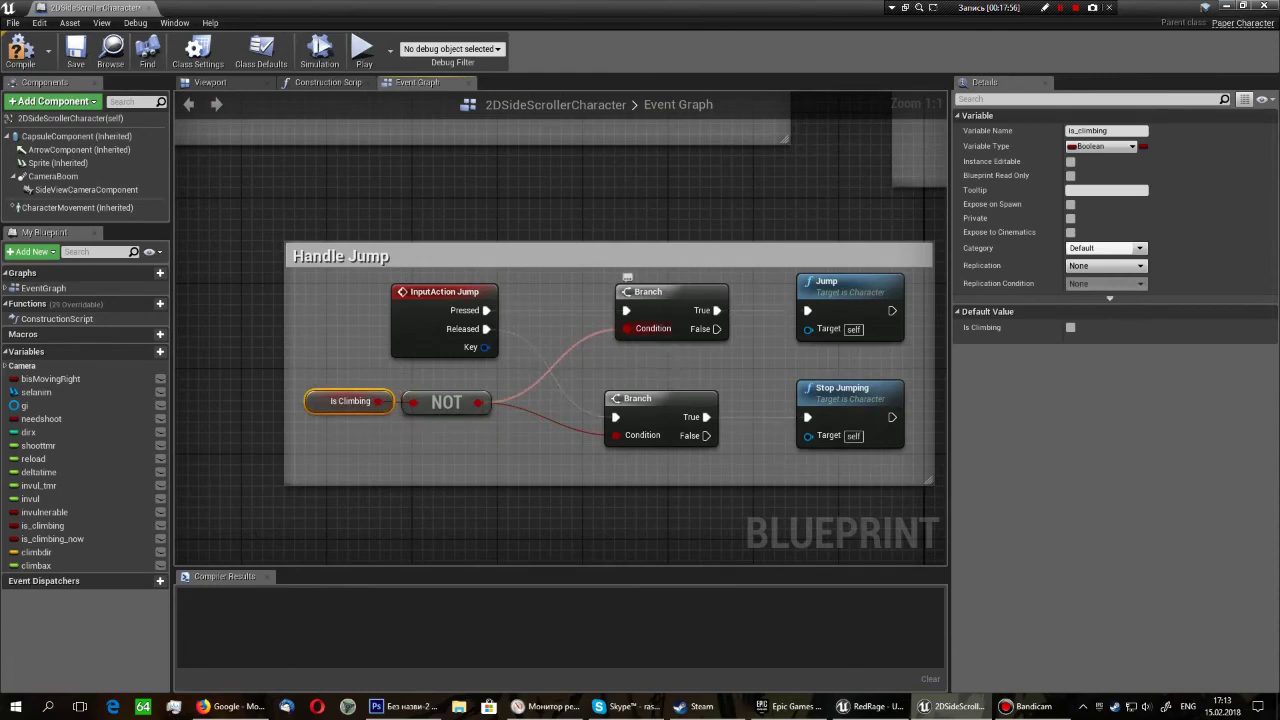
Compile the 2DSideScrollerCharacter blueprint.
click(20, 52)
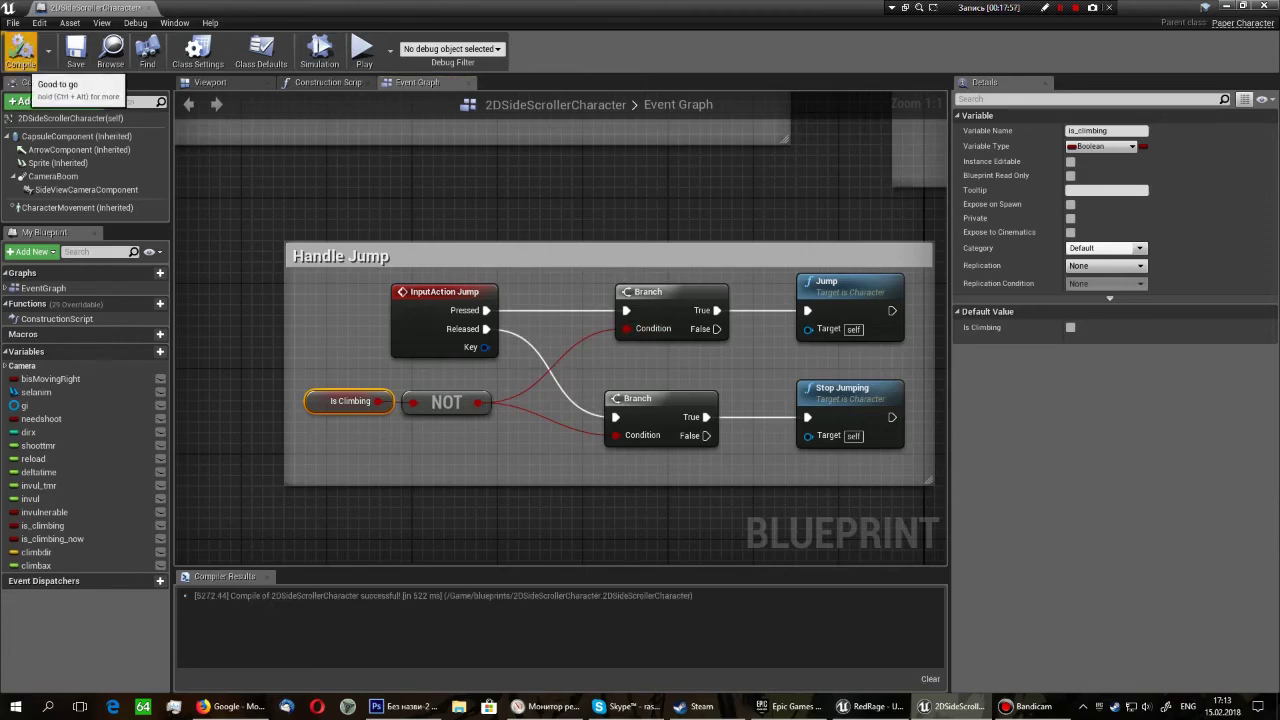
click(20, 52)
scroll(573, 232, down, 7)
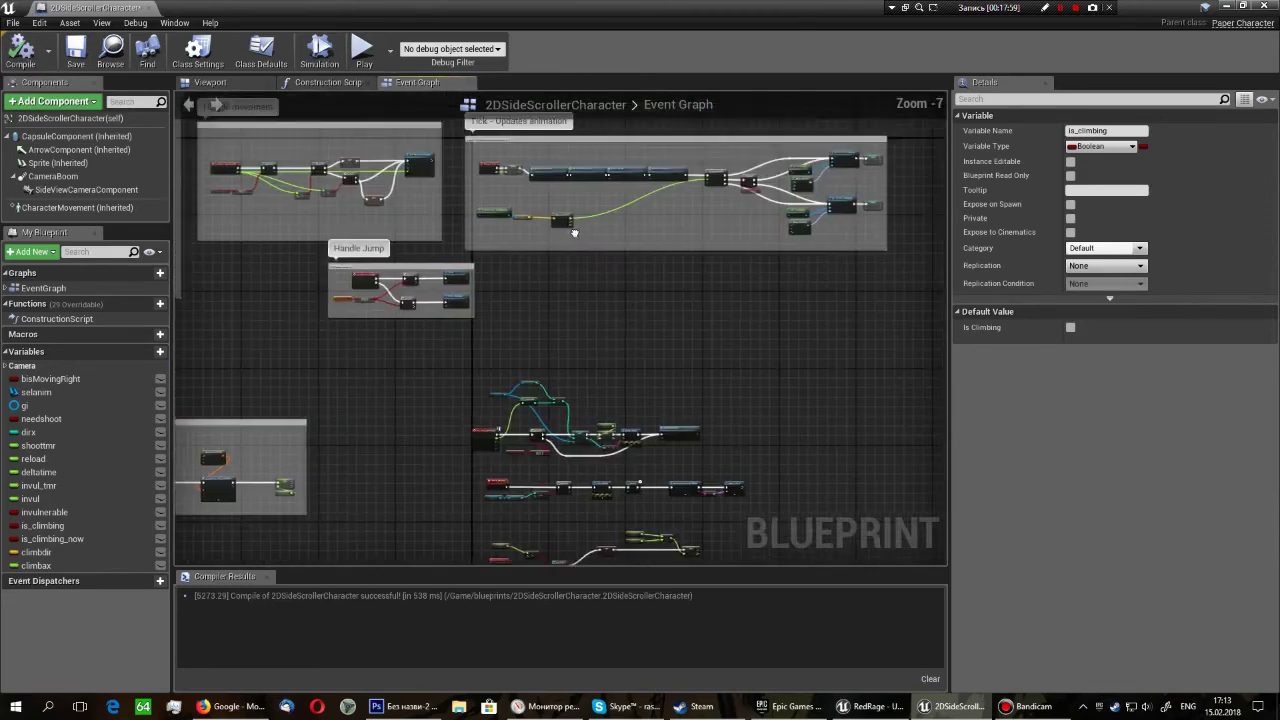
scroll(421, 281, up, 3)
scroll(421, 281, up, 2)
scroll(421, 281, up, 1)
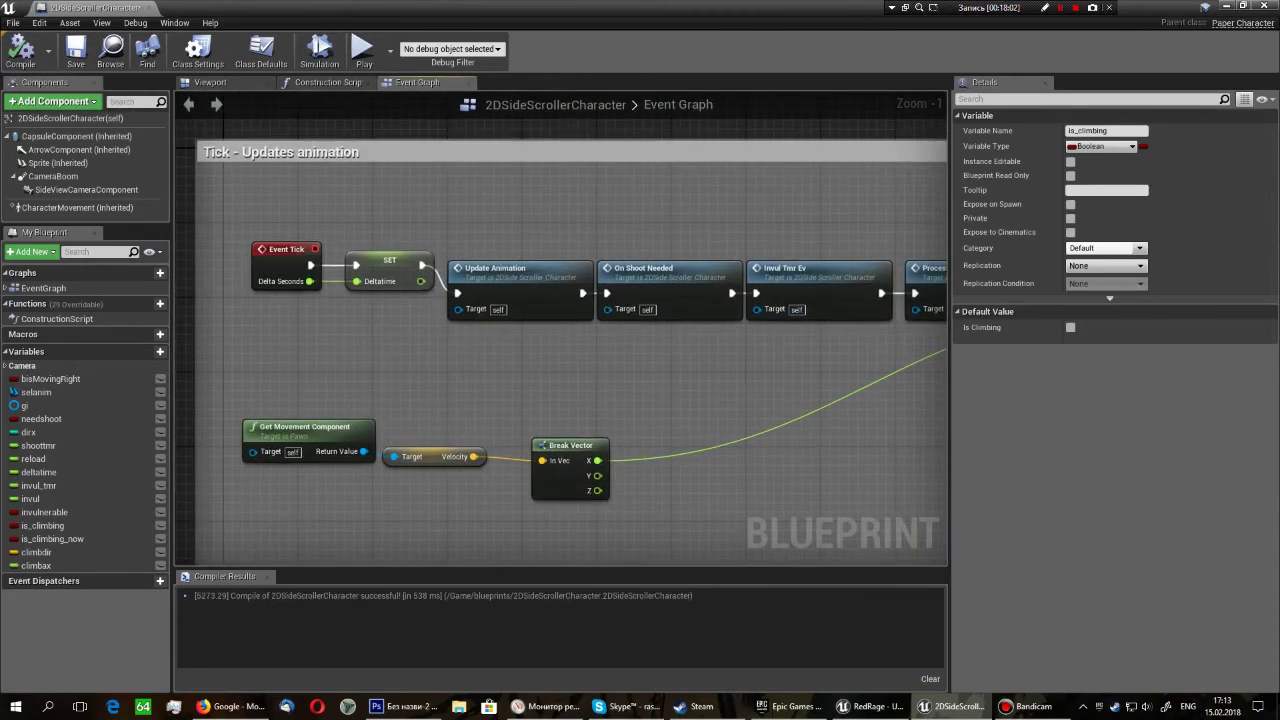
Inspect the Tick chain's Update Animation, On Shoot Needed, Invul Tmr Ev and Process Climbing calls.
click(285, 250)
right_drag(506, 285, 415, 305)
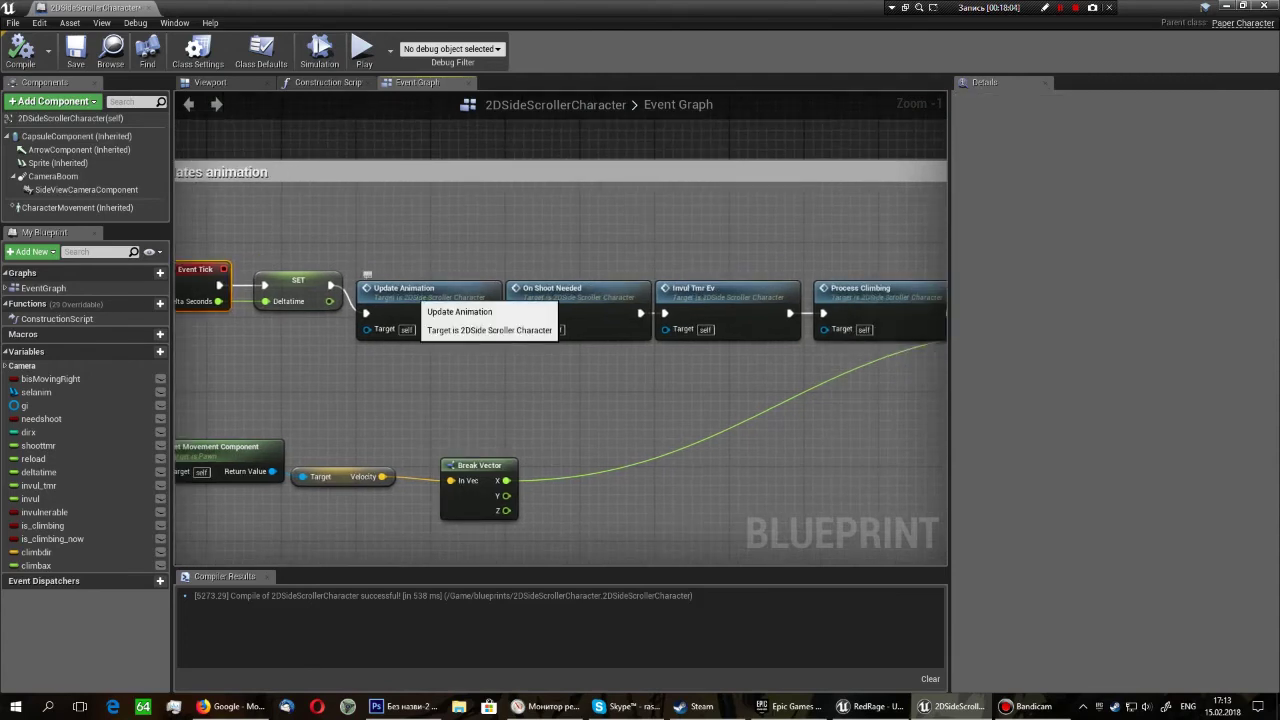
click(420, 300)
click(575, 300)
right_drag(575, 300, 418, 307)
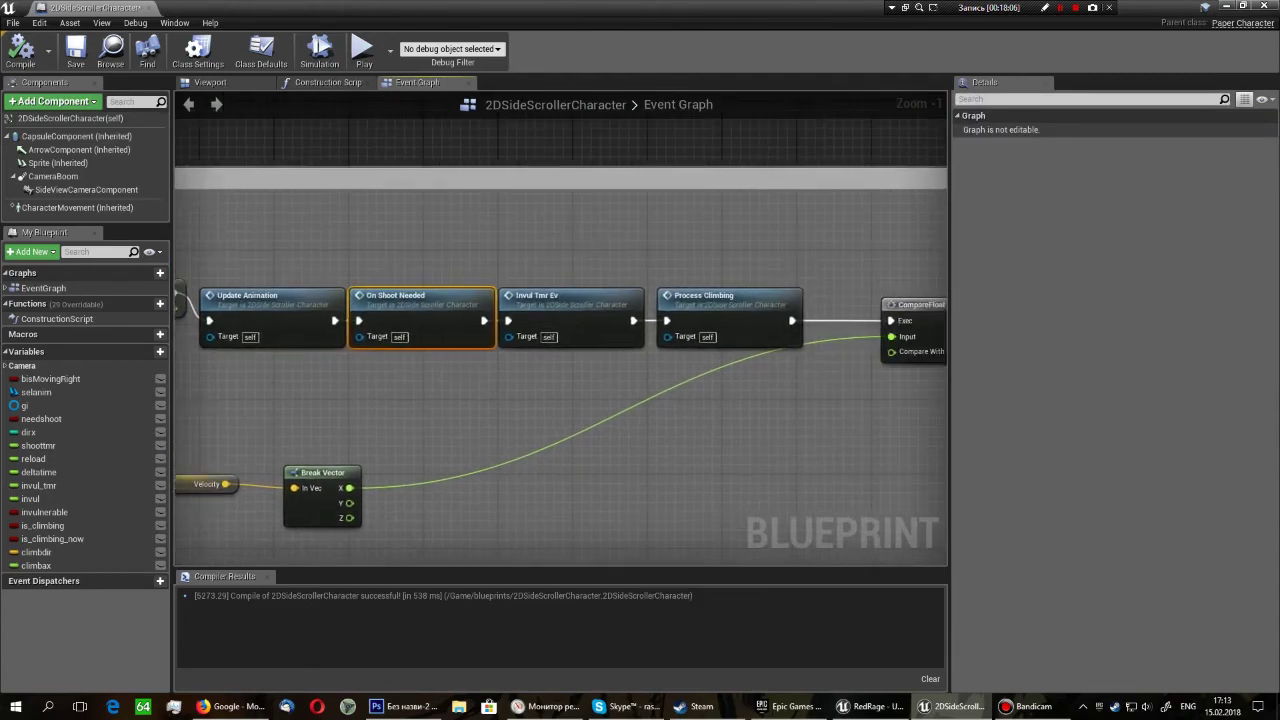
click(571, 300)
scroll(575, 300, up, 1)
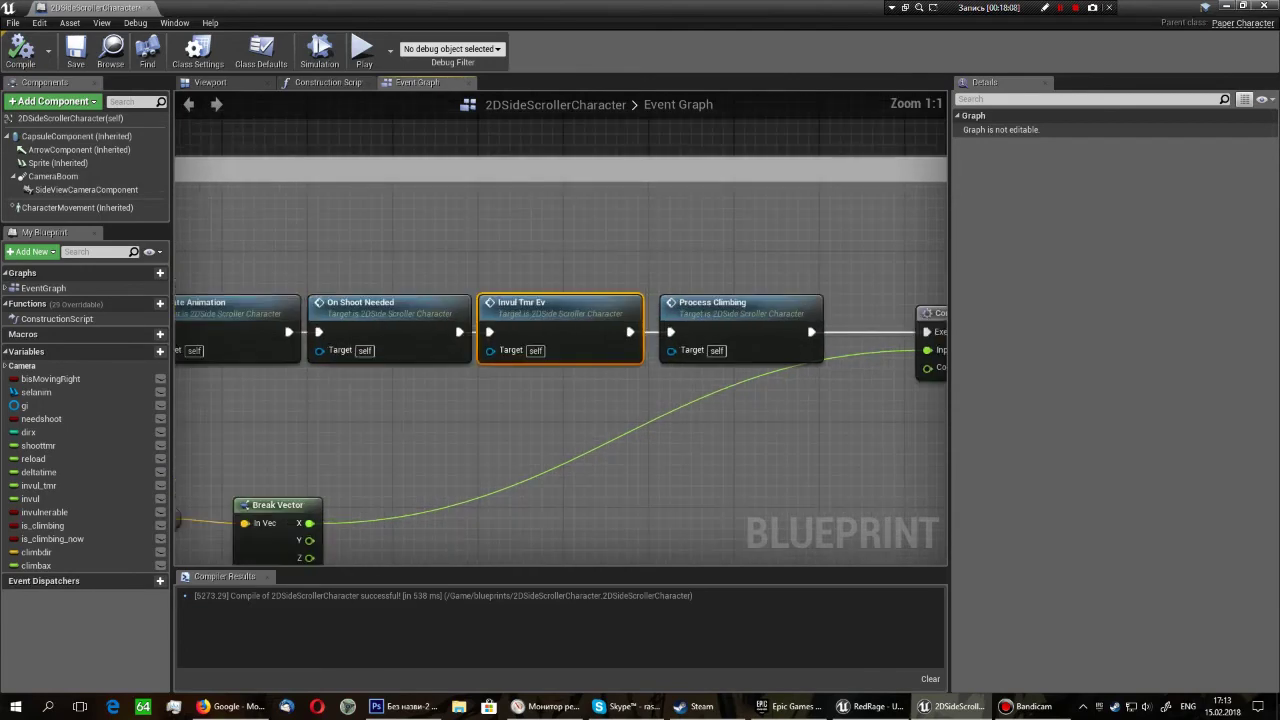
right_drag(753, 253, 534, 245)
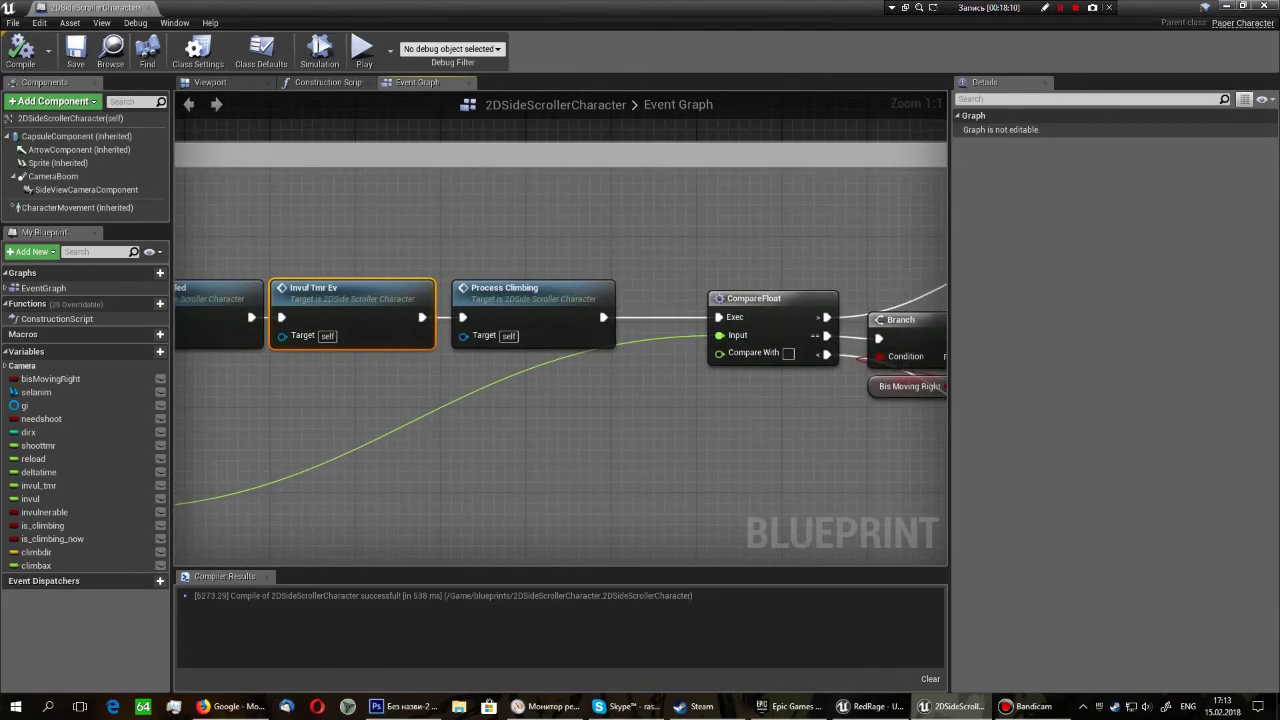
click(490, 292)
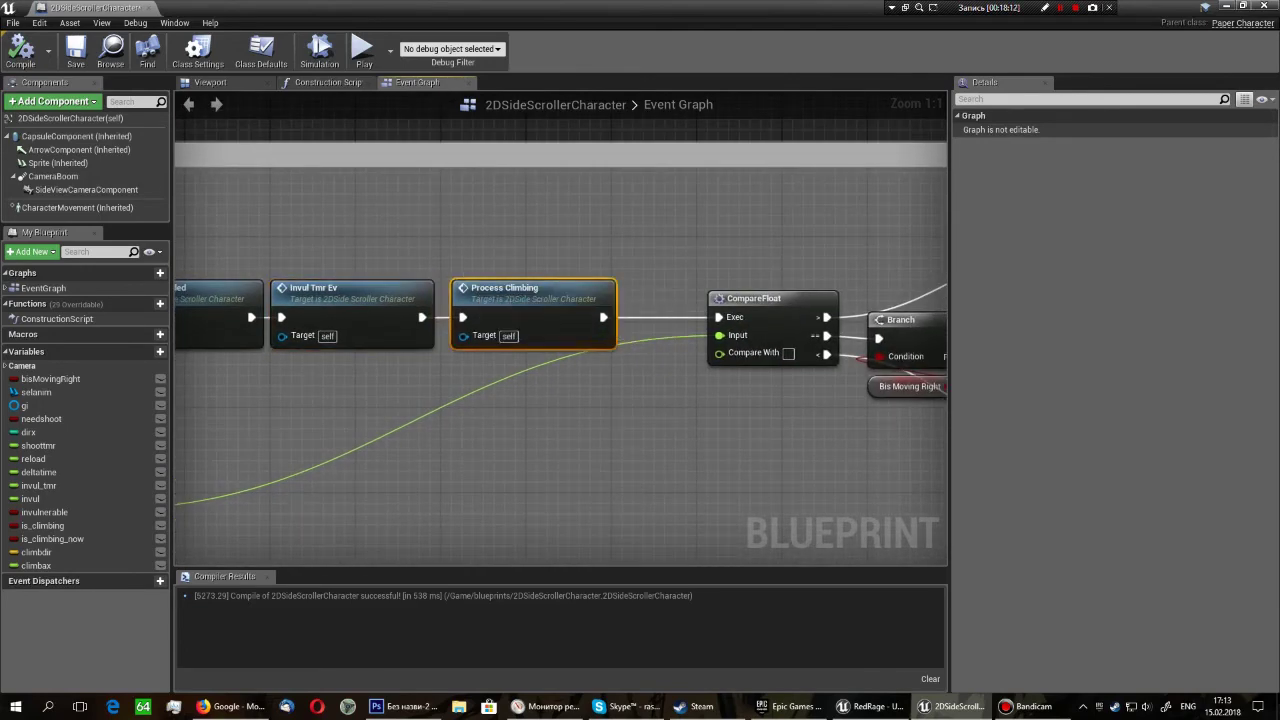
Add a new Process Climbing wired between Invul Tmr Ev and CompareFloat, deleting the old one.
right_click(470, 236)
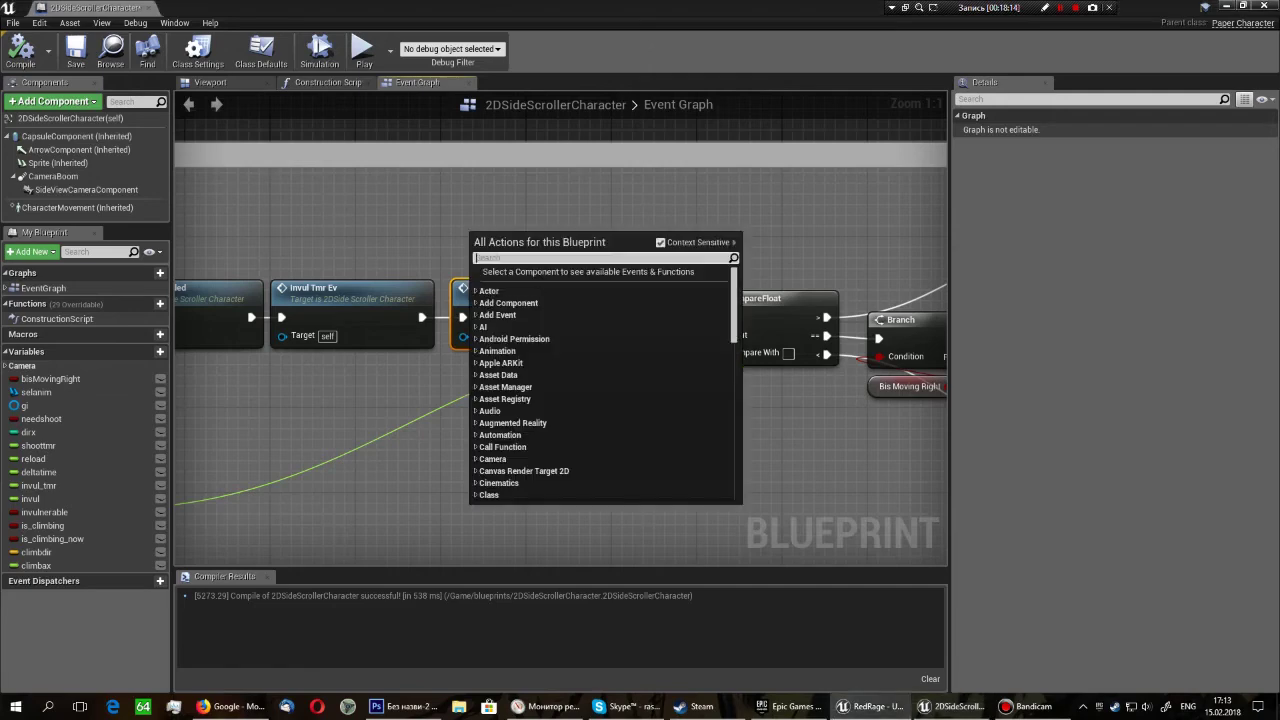
text(process)
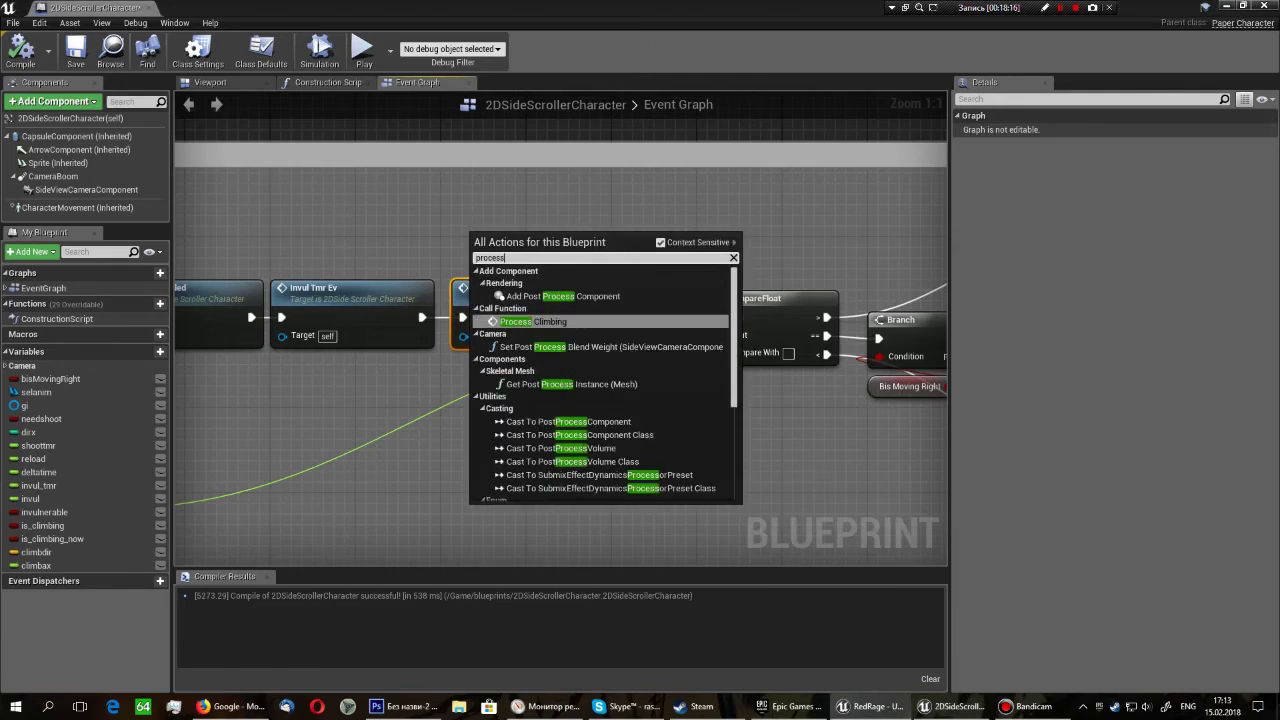
key(Return)
drag(540, 204, 574, 176)
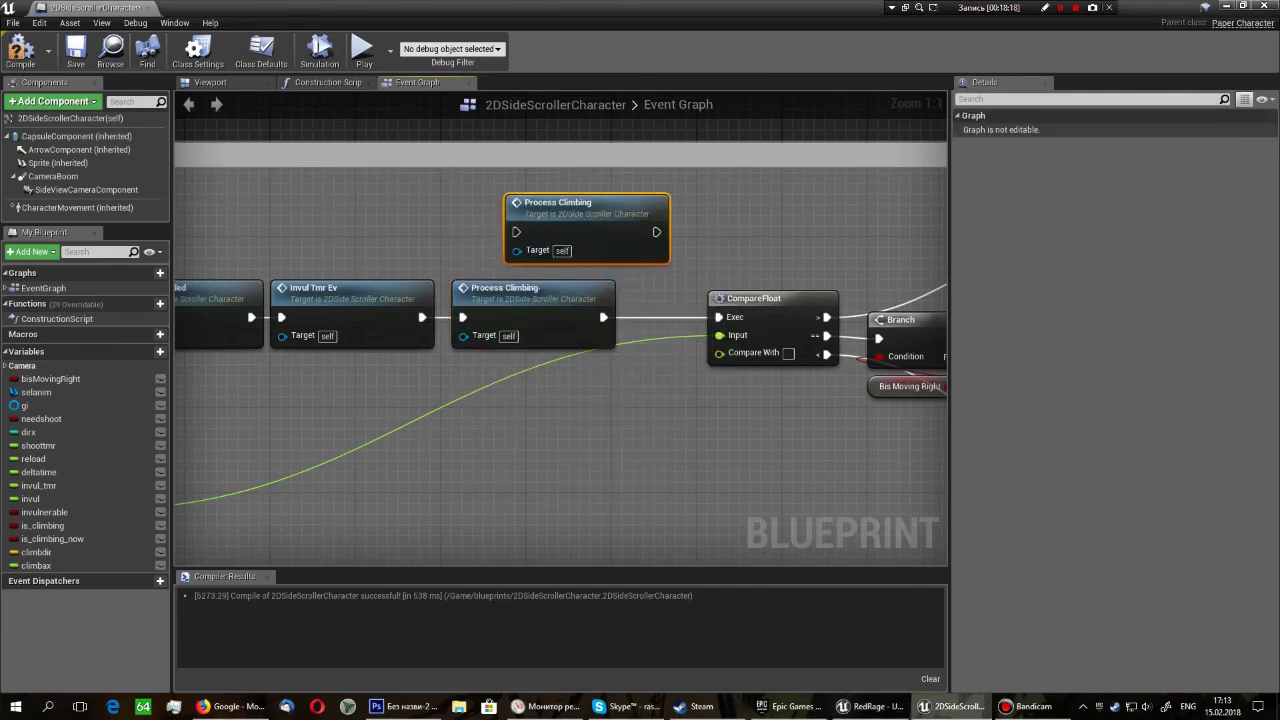
drag(422, 317, 516, 232)
drag(656, 232, 718, 317)
click(530, 289)
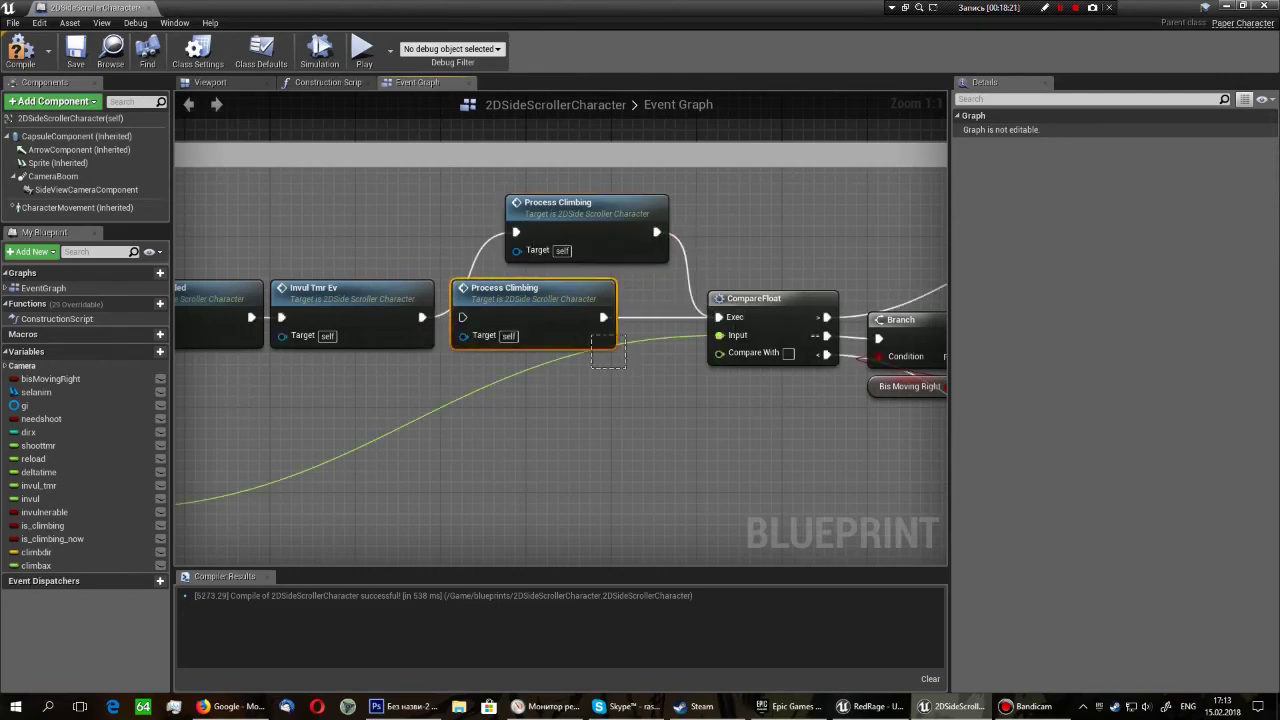
key(Delete)
mouse_move(601, 205)
mouse_down()
mouse_move(568, 290)
mouse_move(536, 300)
mouse_up()
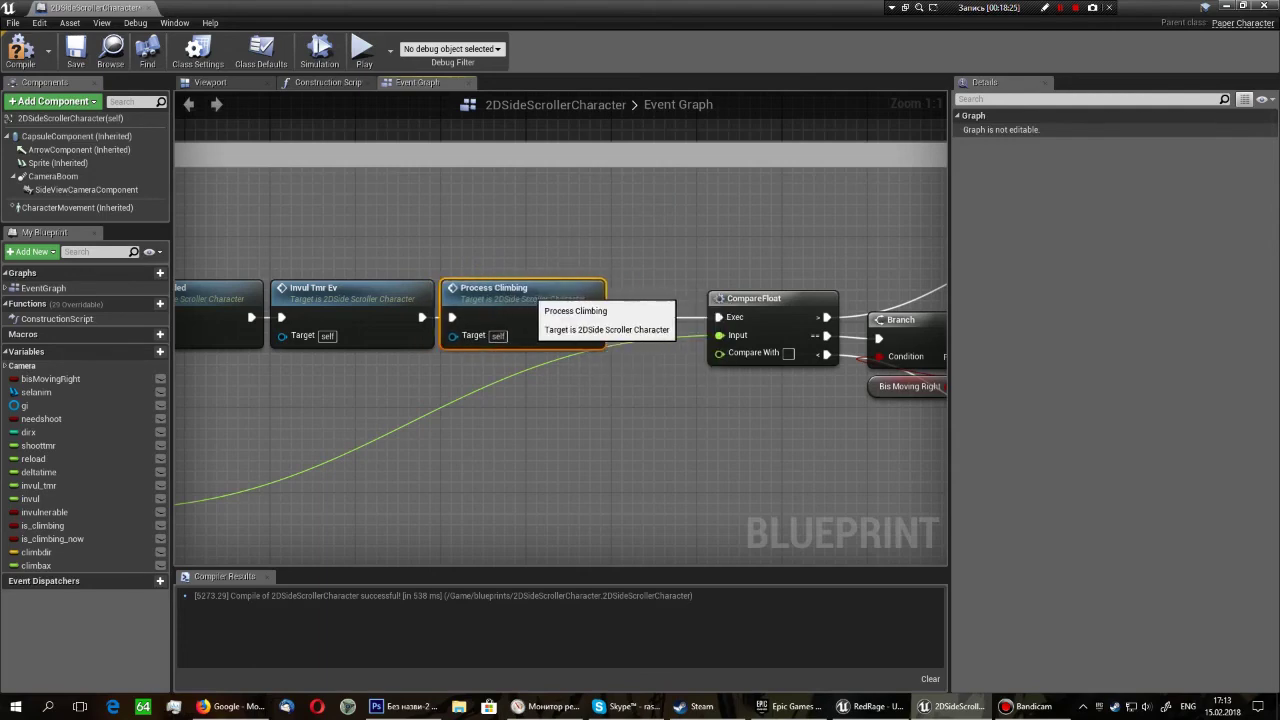
scroll(517, 377, down, 10)
mouse_move(517, 560)
right_down()
mouse_move(517, 377)
mouse_move(683, 148)
mouse_move(783, 148)
right_up()
scroll(683, 148, down, 3)
right_drag(698, 364, 590, 444)
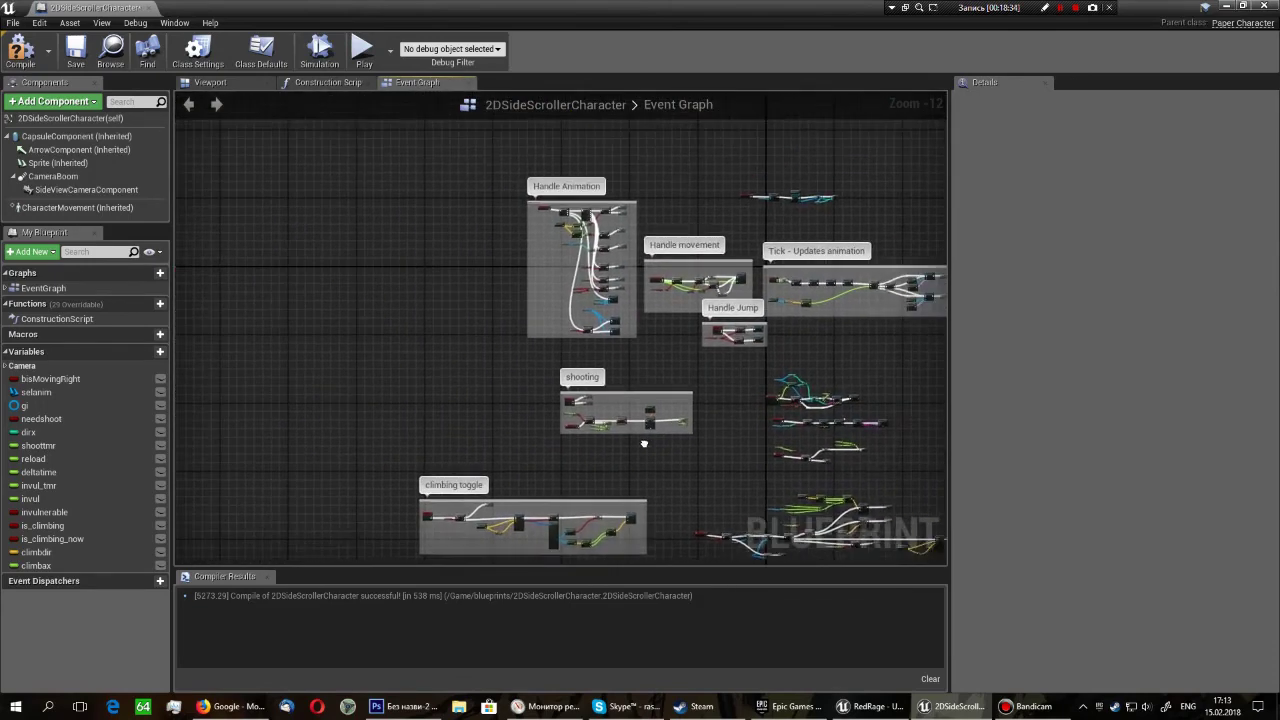
Recompile the character blueprint and look over the movement, jump and climbing toggle groups.
scroll(590, 444, up, 10)
scroll(543, 386, up, 1)
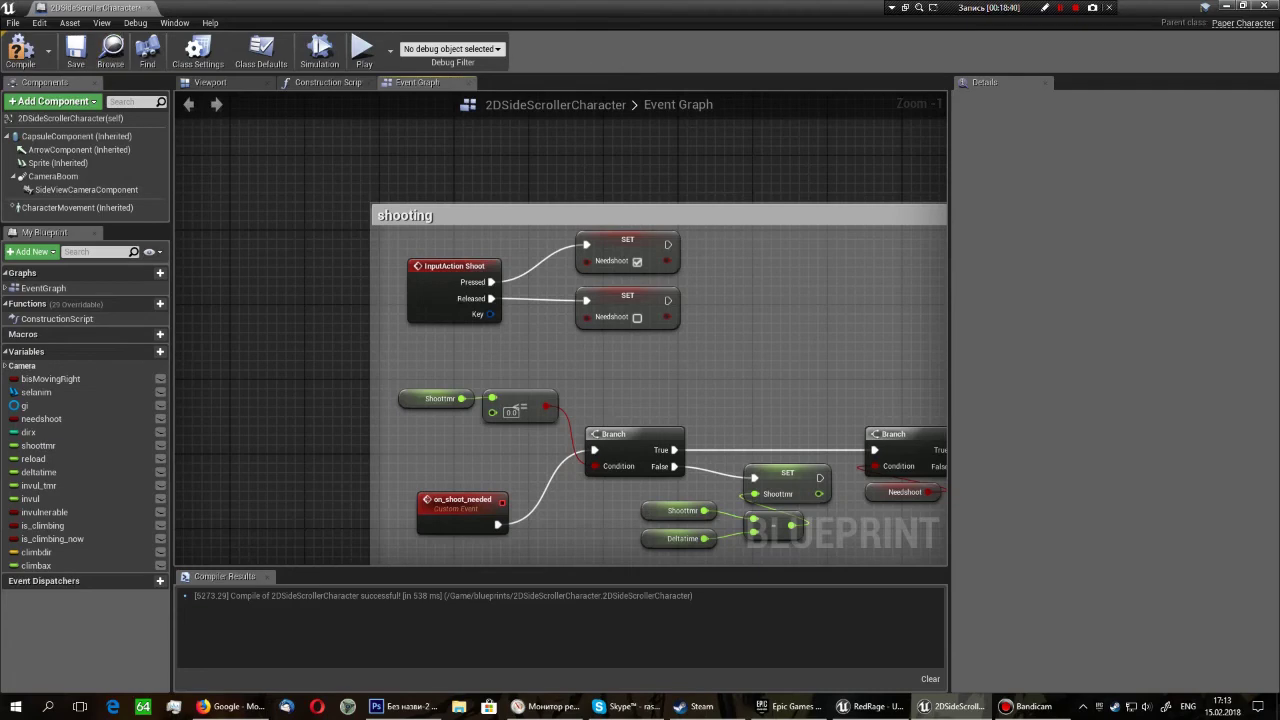
click(20, 48)
mouse_move(674, 403)
right_down()
mouse_move(620, 400)
mouse_move(510, 534)
right_up()
scroll(620, 400, down, 4)
scroll(483, 356, up, 2)
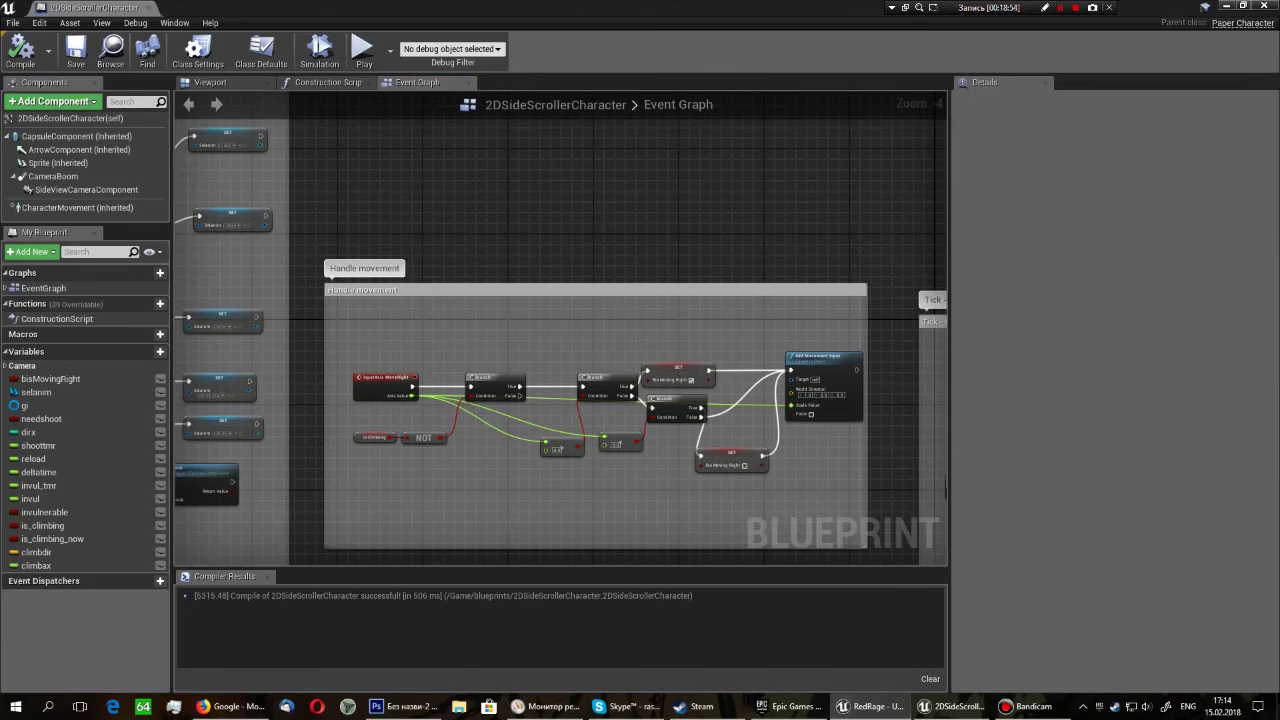
scroll(611, 212, down, 5)
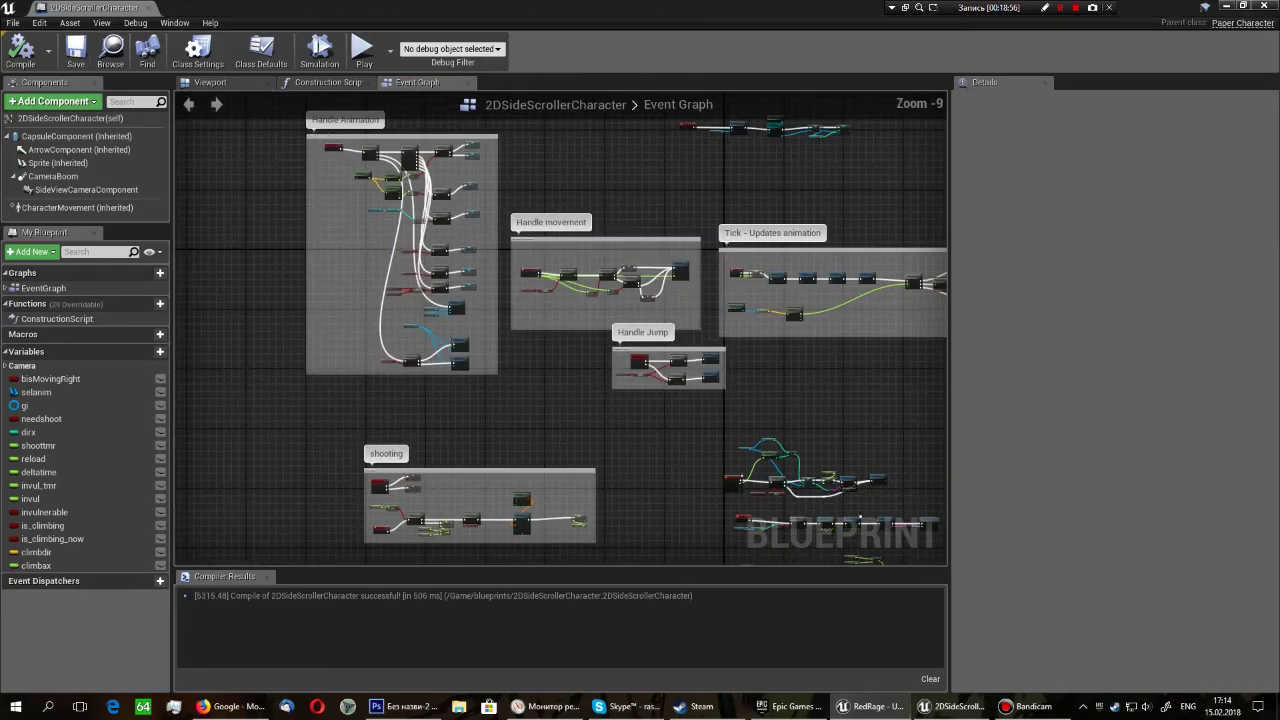
right_drag(721, 340, 631, 250)
scroll(631, 250, down, 3)
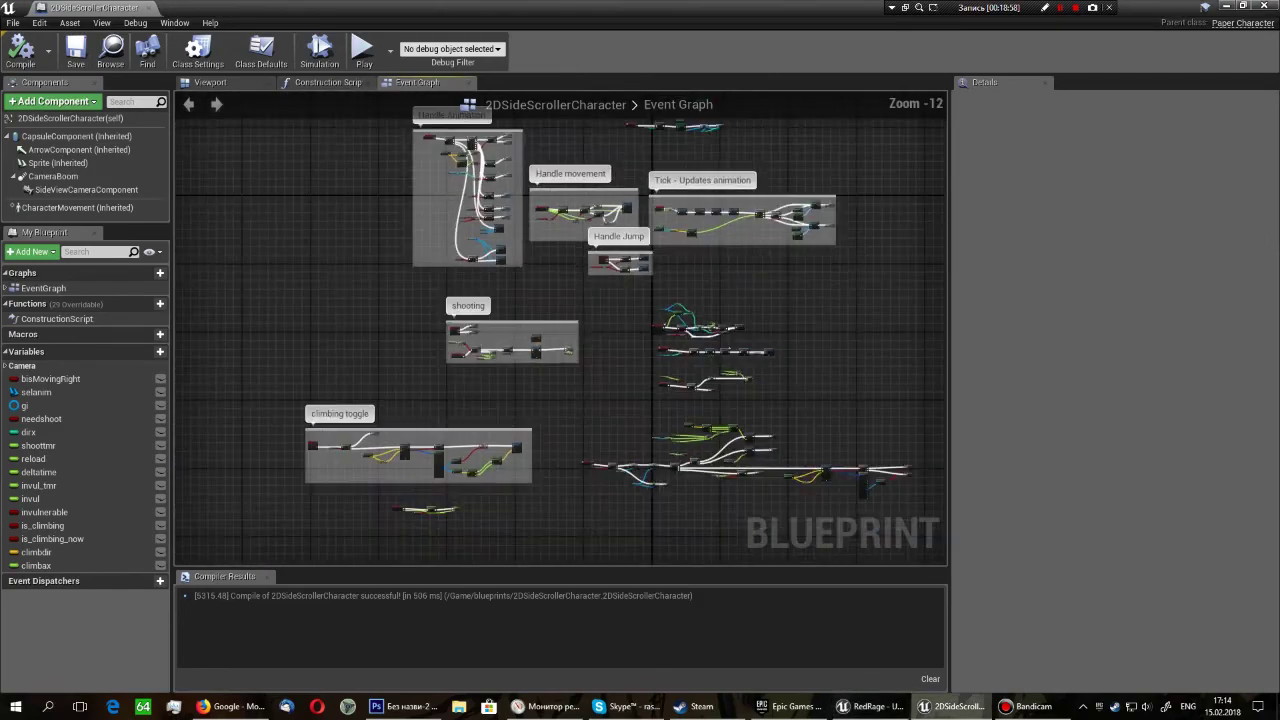
right_drag(701, 292, 701, 342)
Close the character blueprint, open ladder_block and select its Box component.
click(1268, 5)
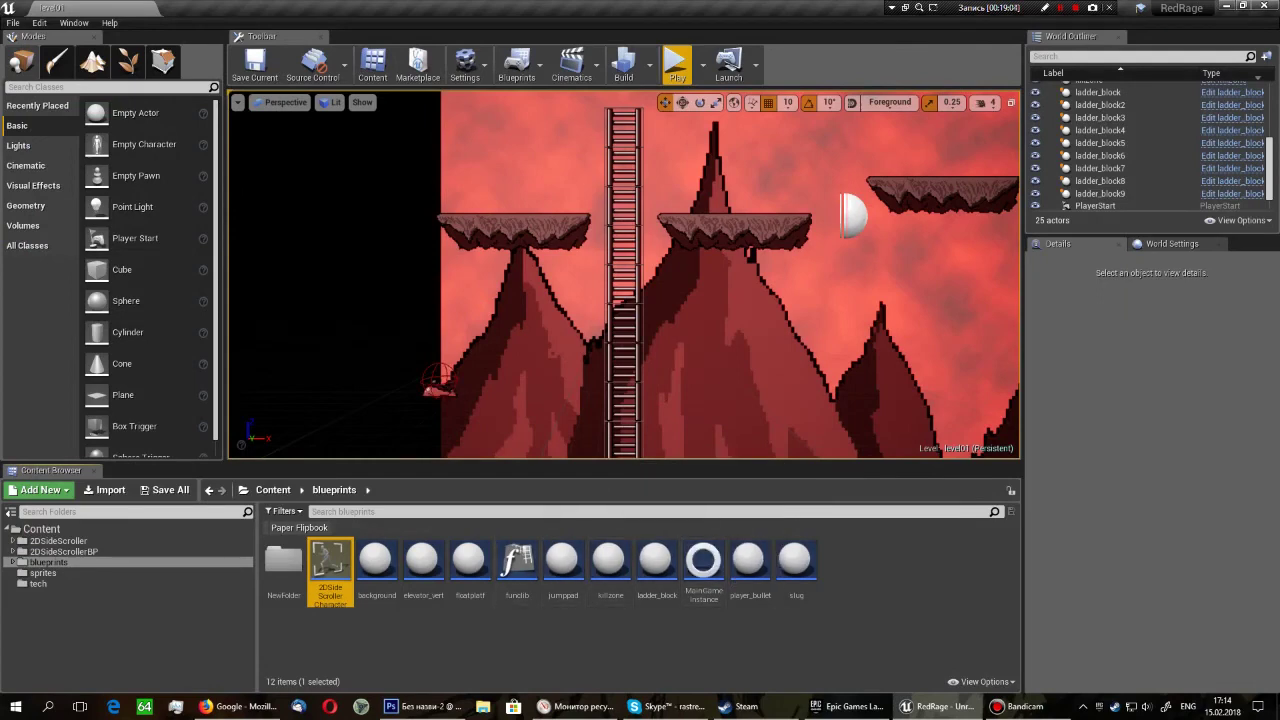
double_click(657, 560)
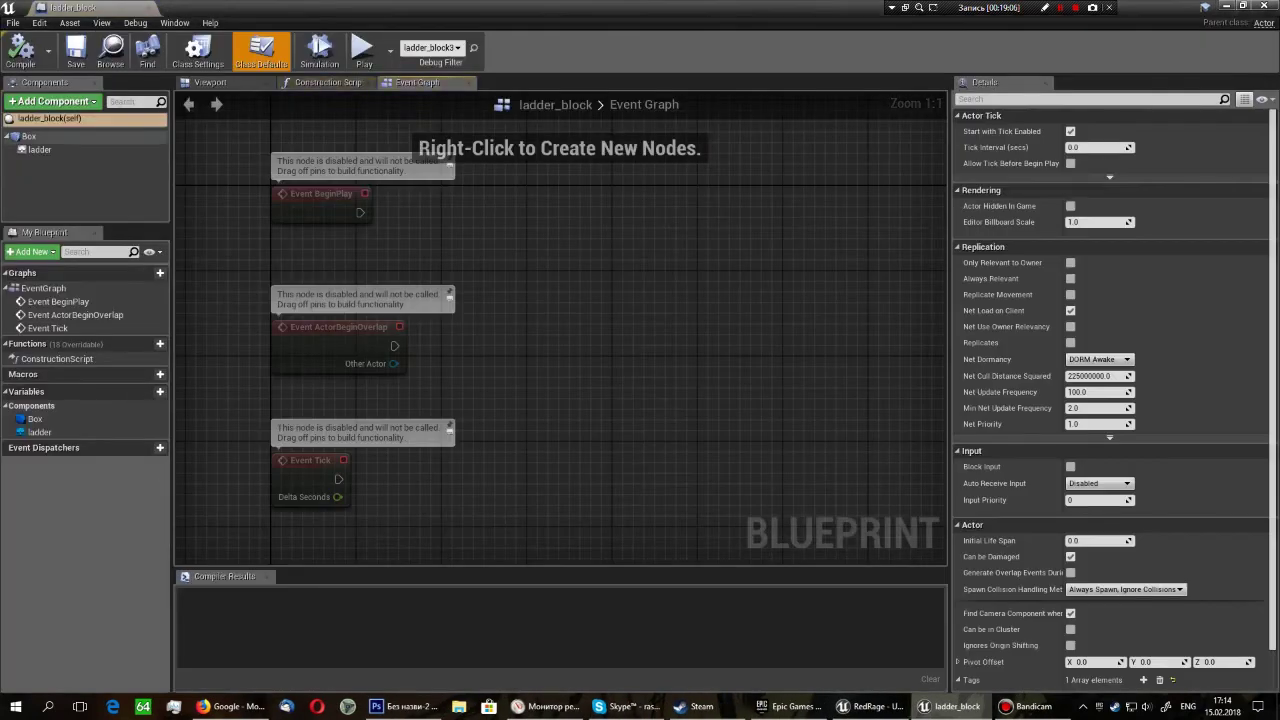
scroll(1170, 250, down, 1)
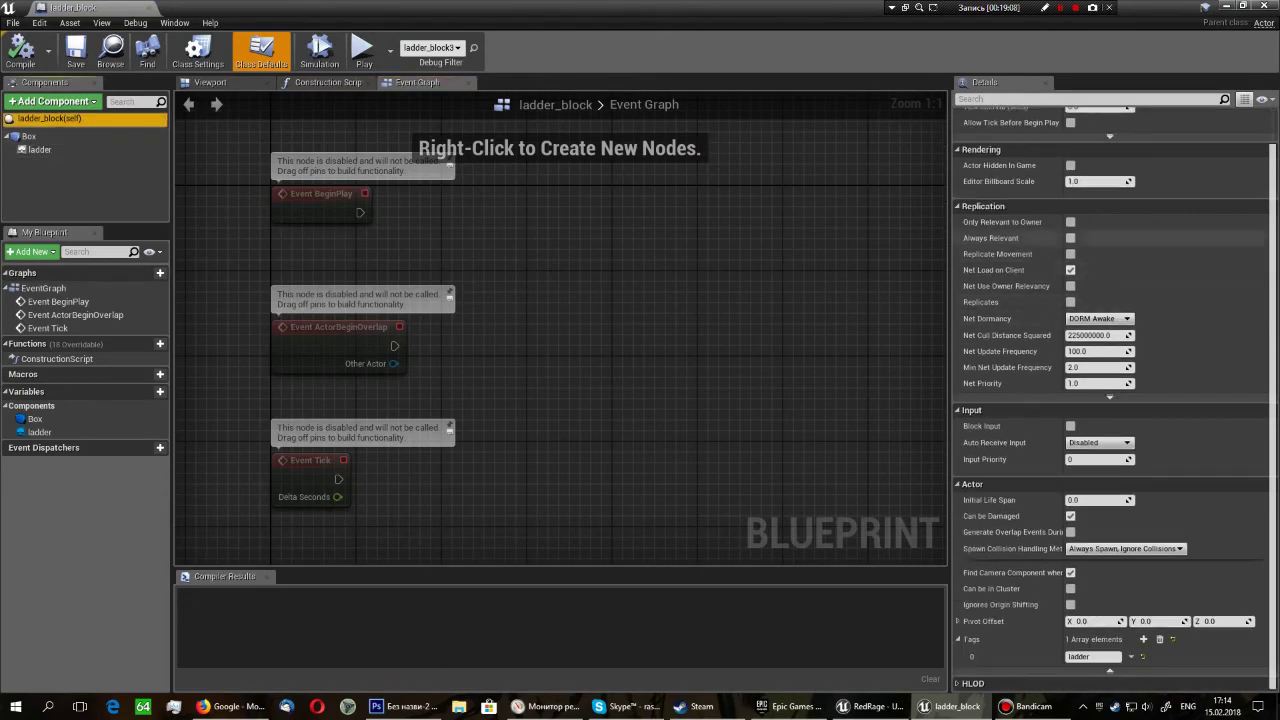
scroll(1110, 400, up, 1)
click(29, 136)
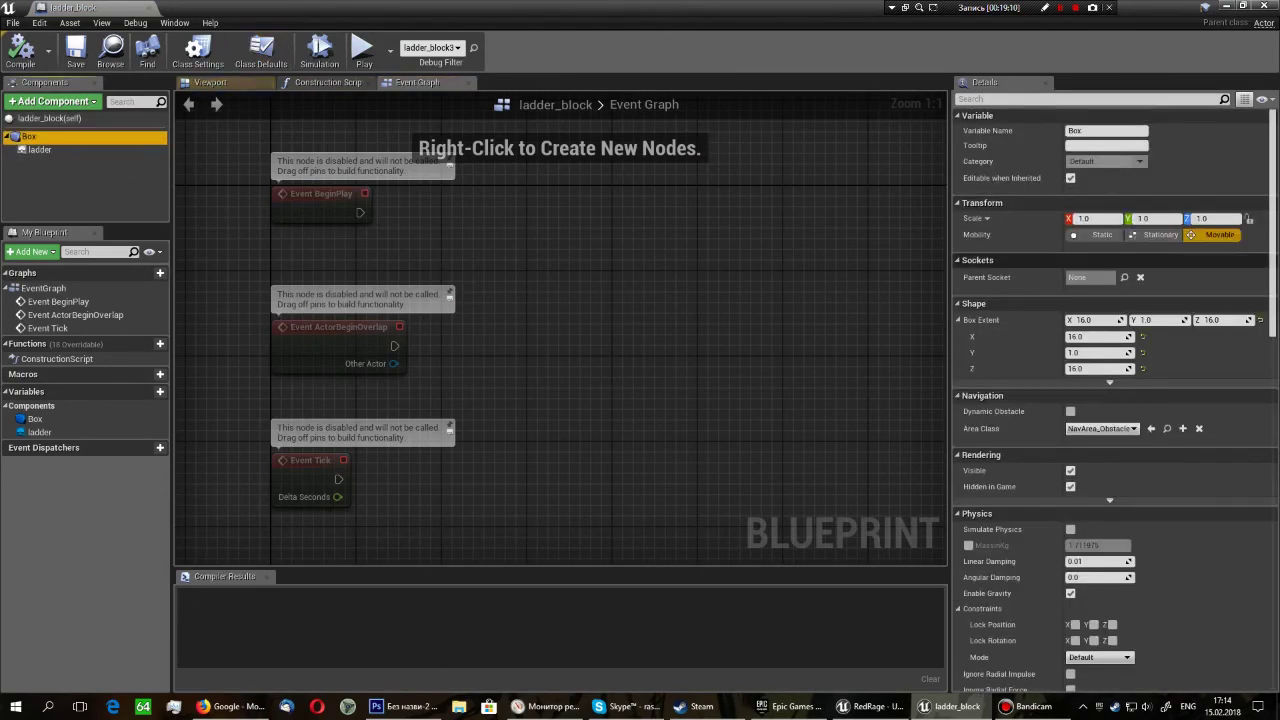
Set the Box's Custom collision to Ignore all except Block on Visibility, then compile and save.
scroll(1110, 400, down, 3)
scroll(1110, 400, down, 3)
scroll(1110, 400, up, 4)
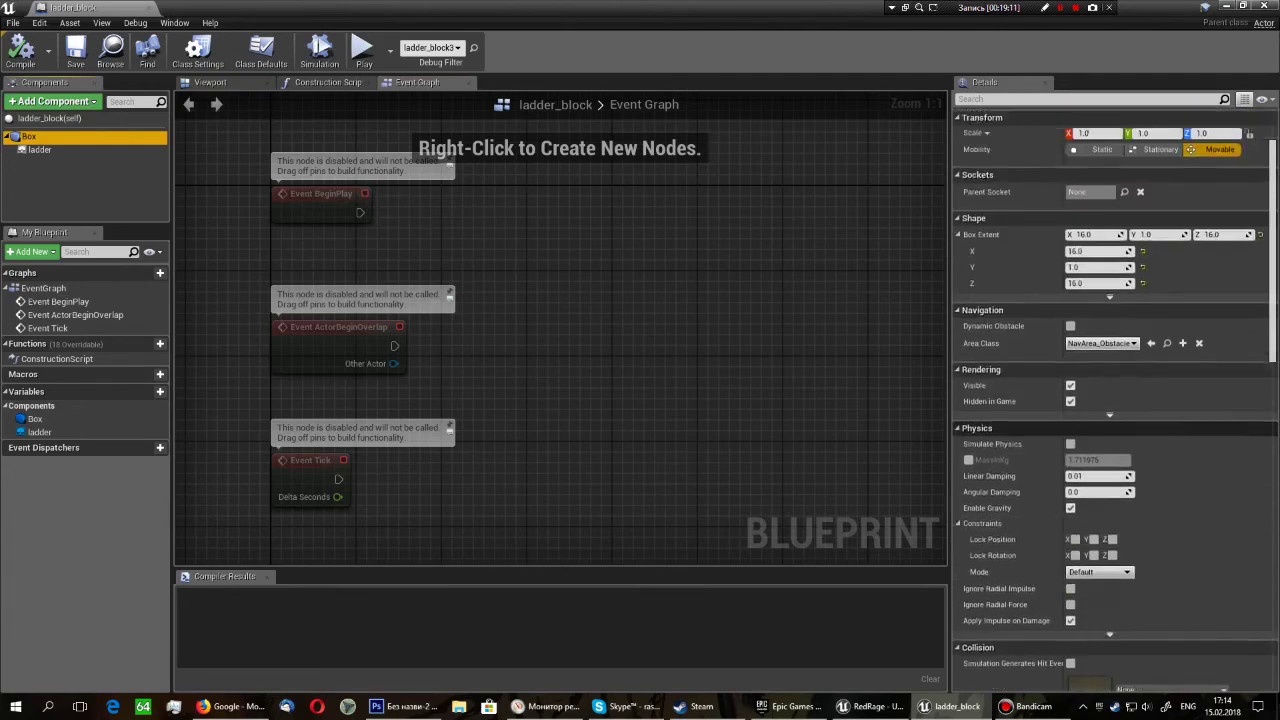
scroll(1110, 400, down, 5)
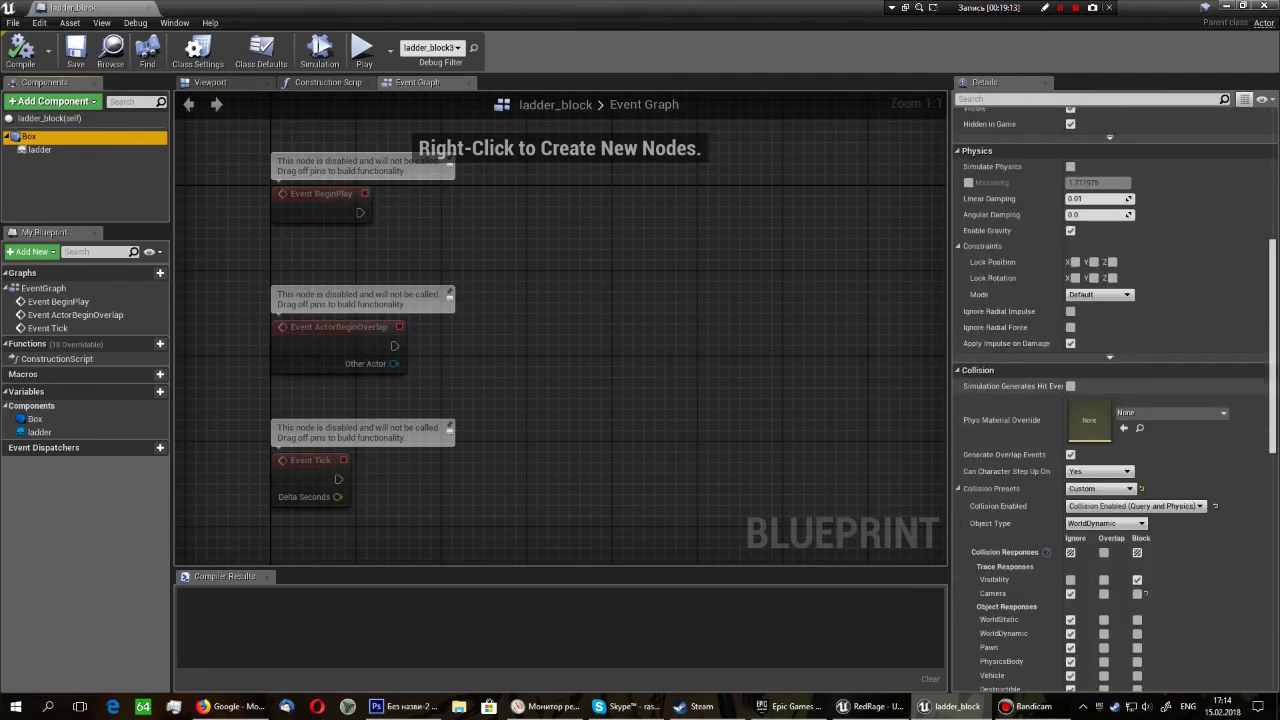
scroll(1110, 400, down, 2)
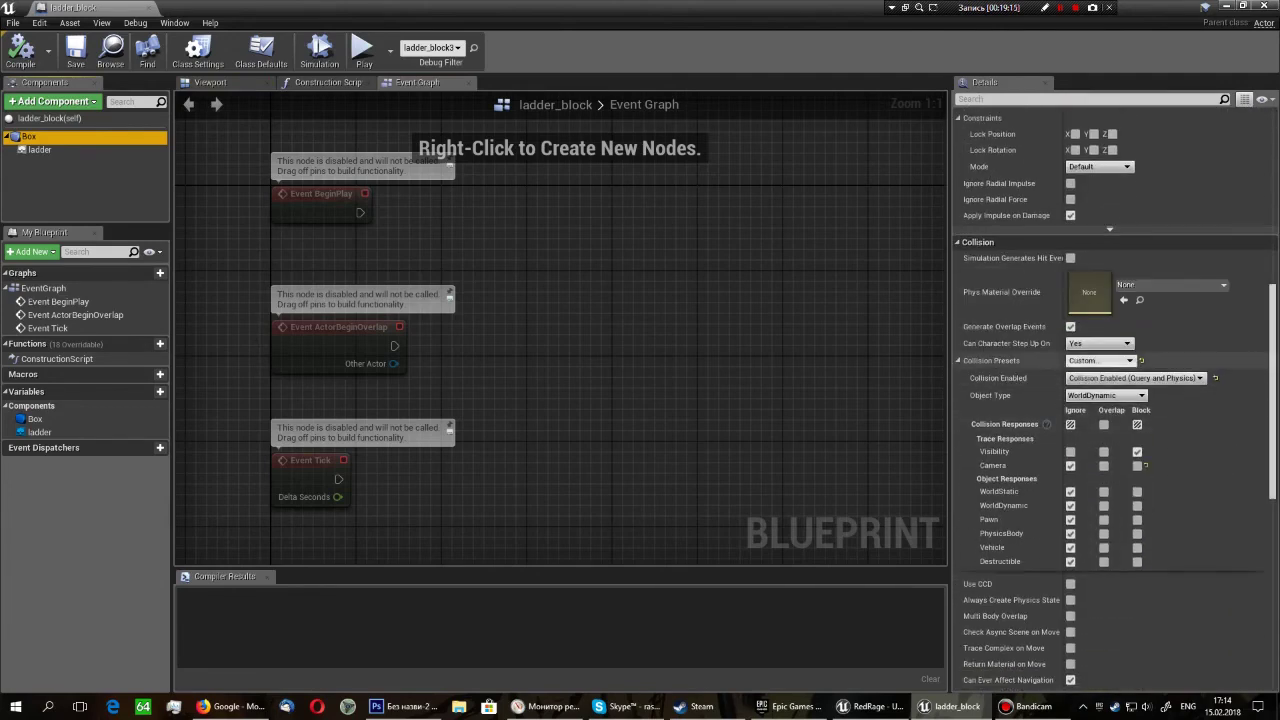
click(1100, 360)
click(1150, 327)
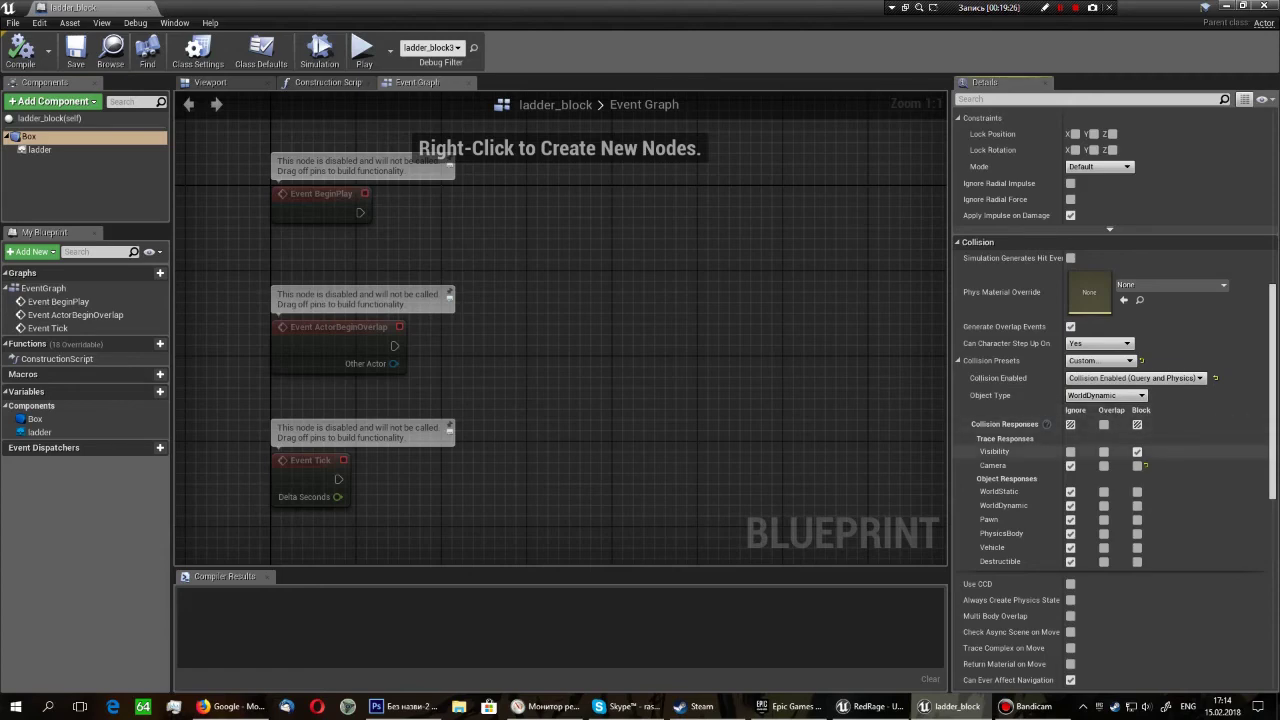
click(1070, 424)
click(1137, 451)
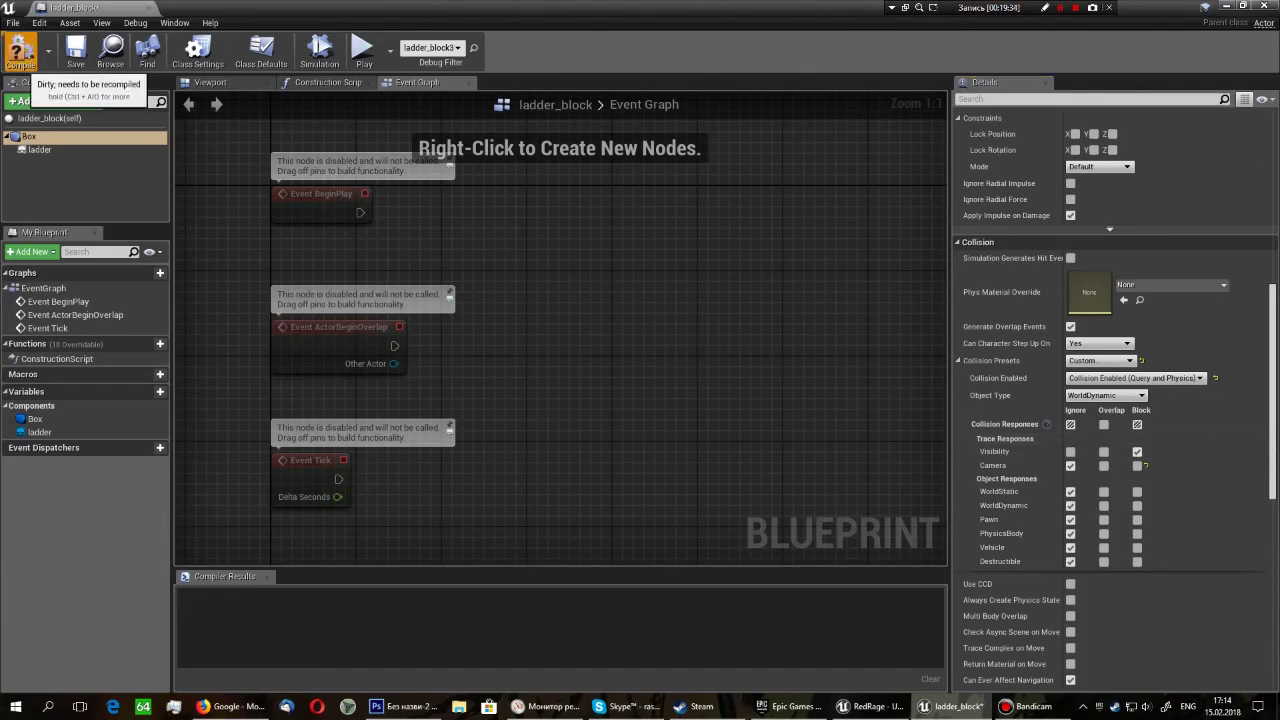
click(20, 55)
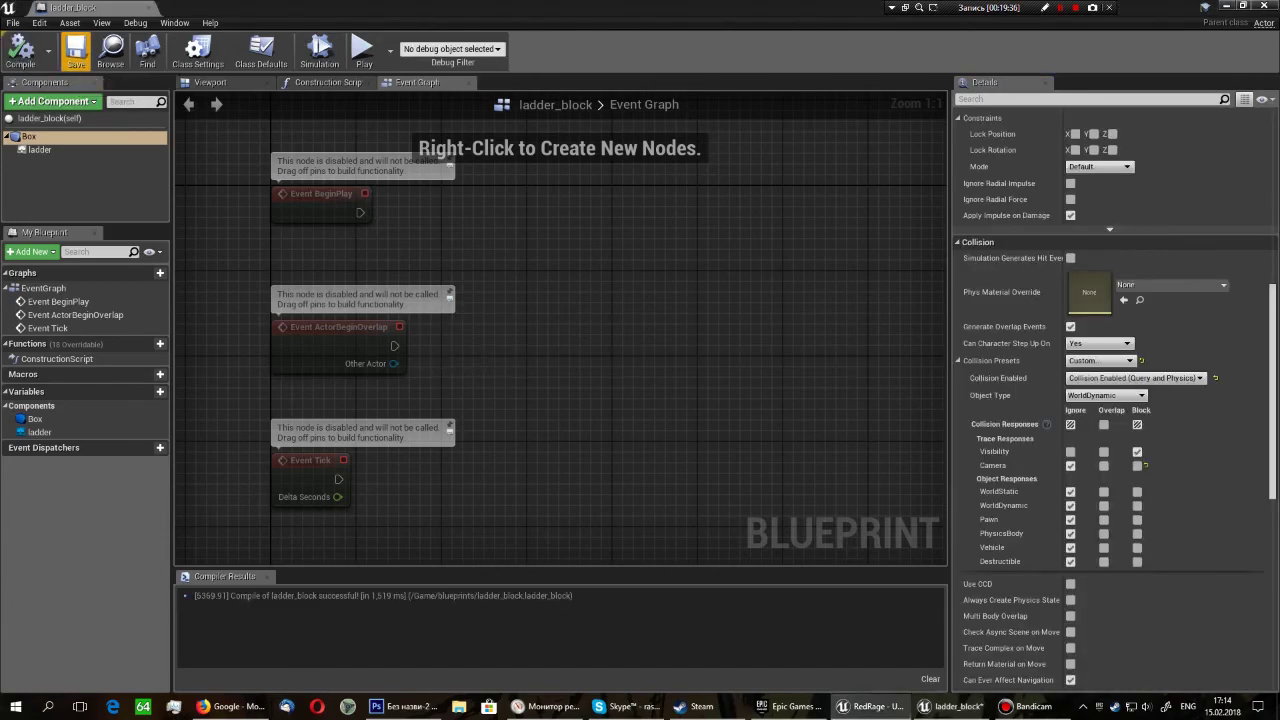
click(76, 50)
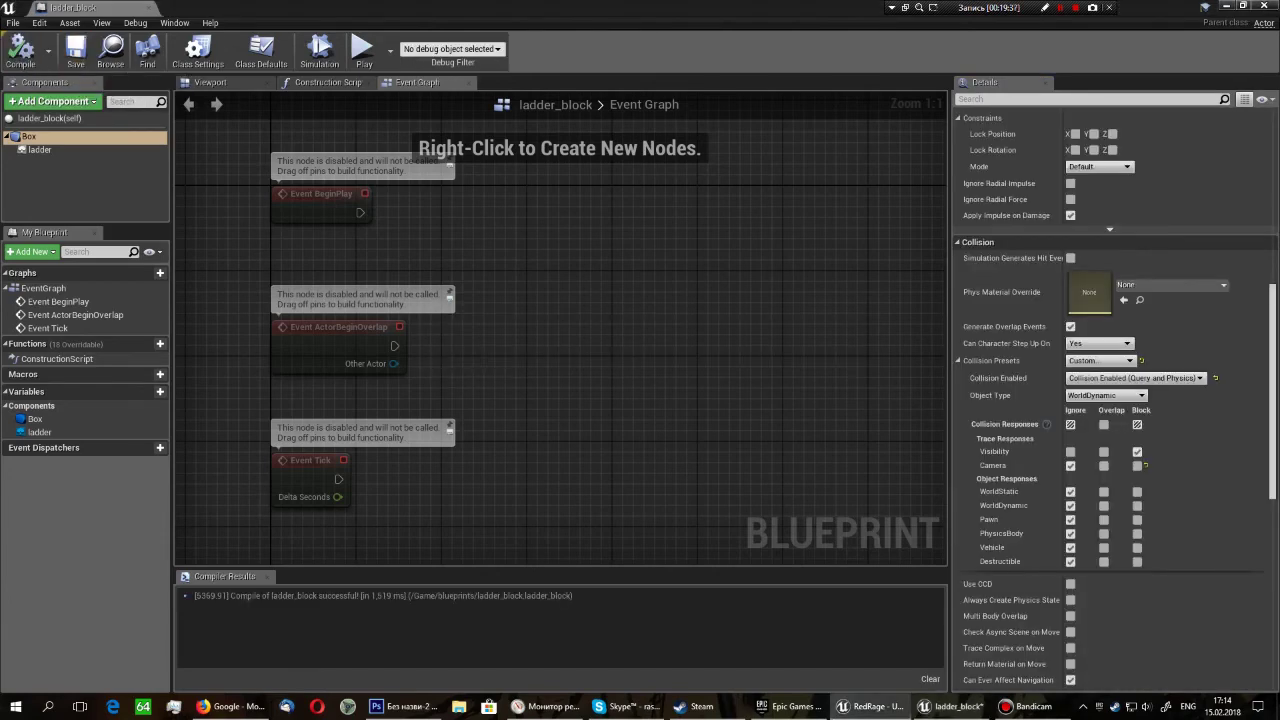
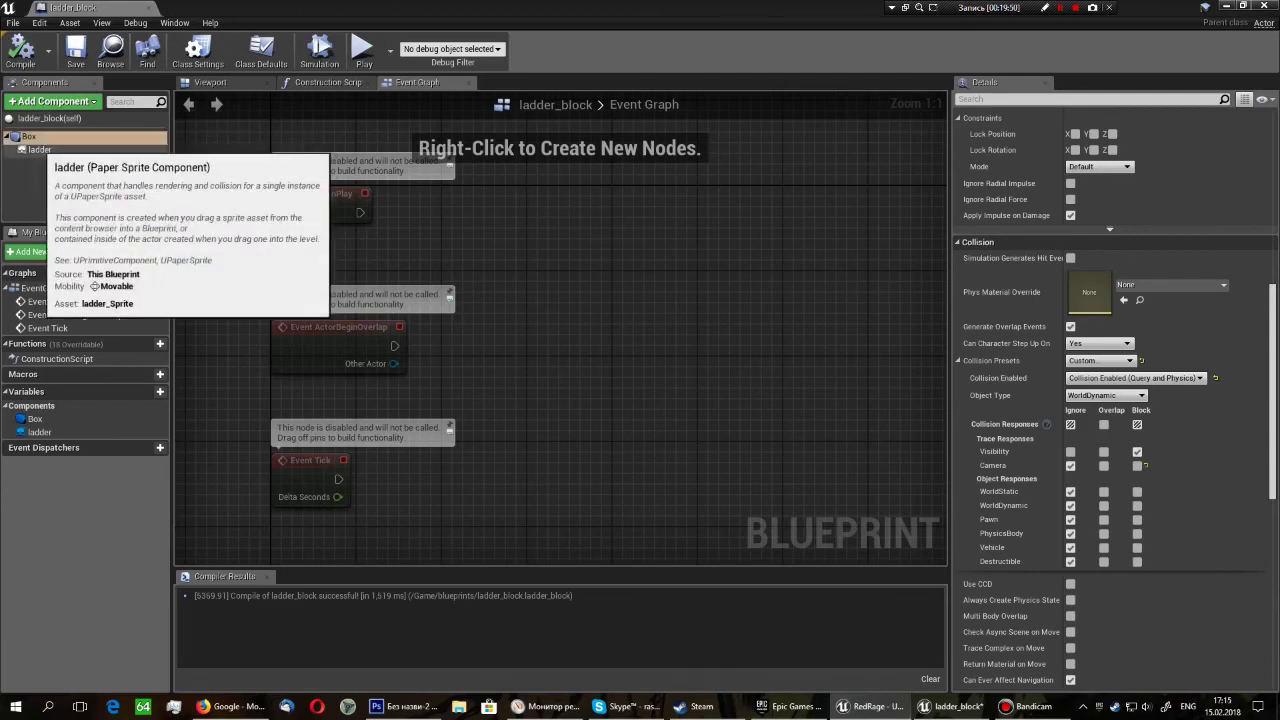
Check the ladder sprite component, then close the ladder_block Blueprint to return to level01.
click(40, 149)
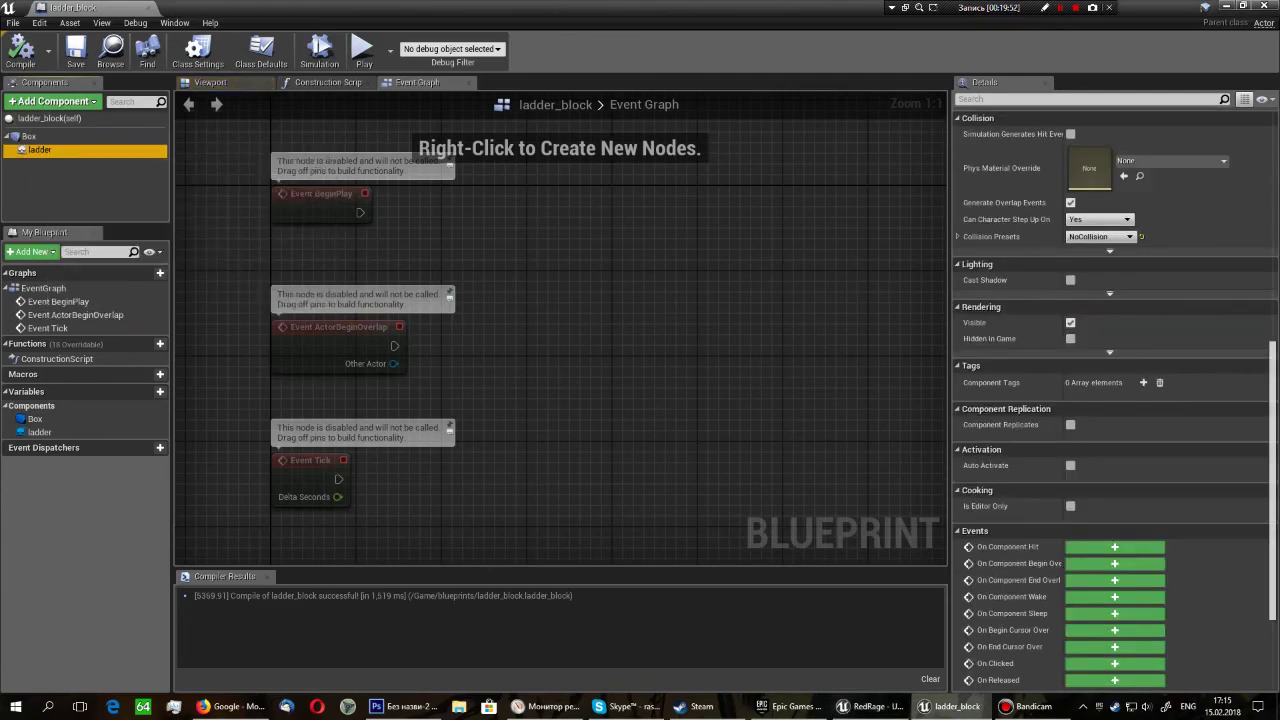
click(1265, 7)
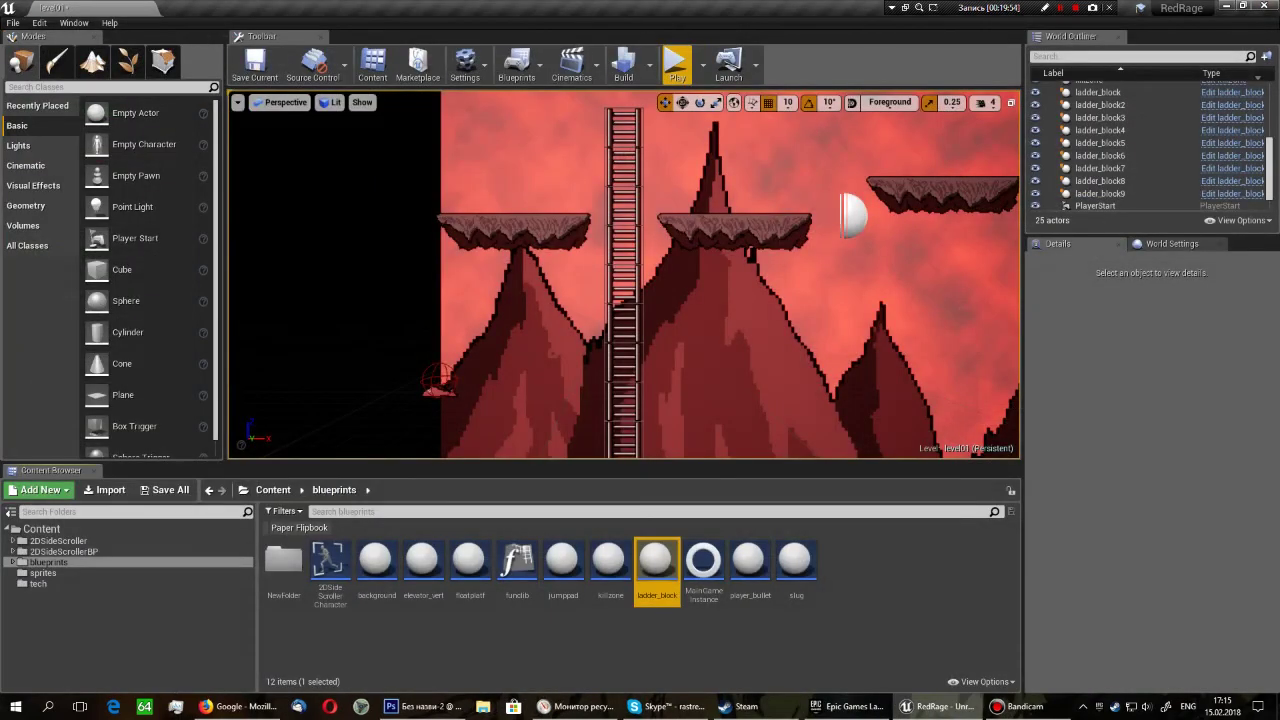
Inspect the first ladder_block, a floating platform and the slug enemy in the level.
double_click(1097, 92)
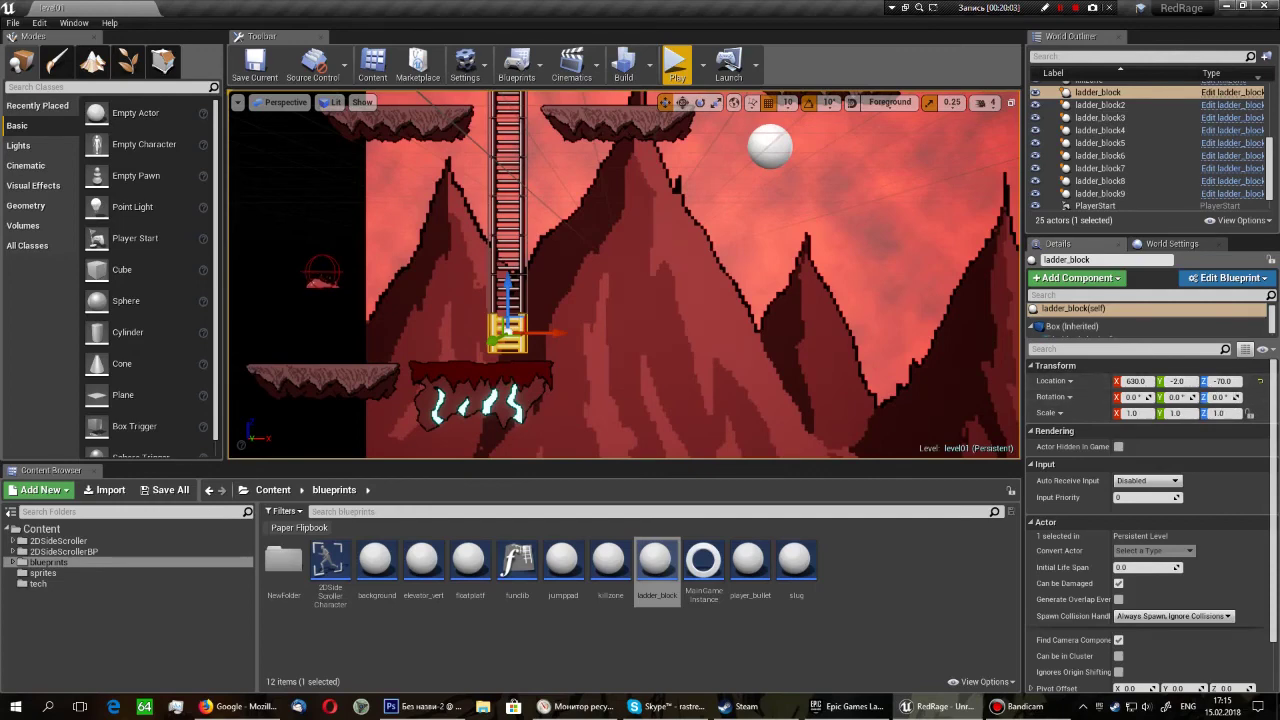
click(470, 395)
click(322, 275)
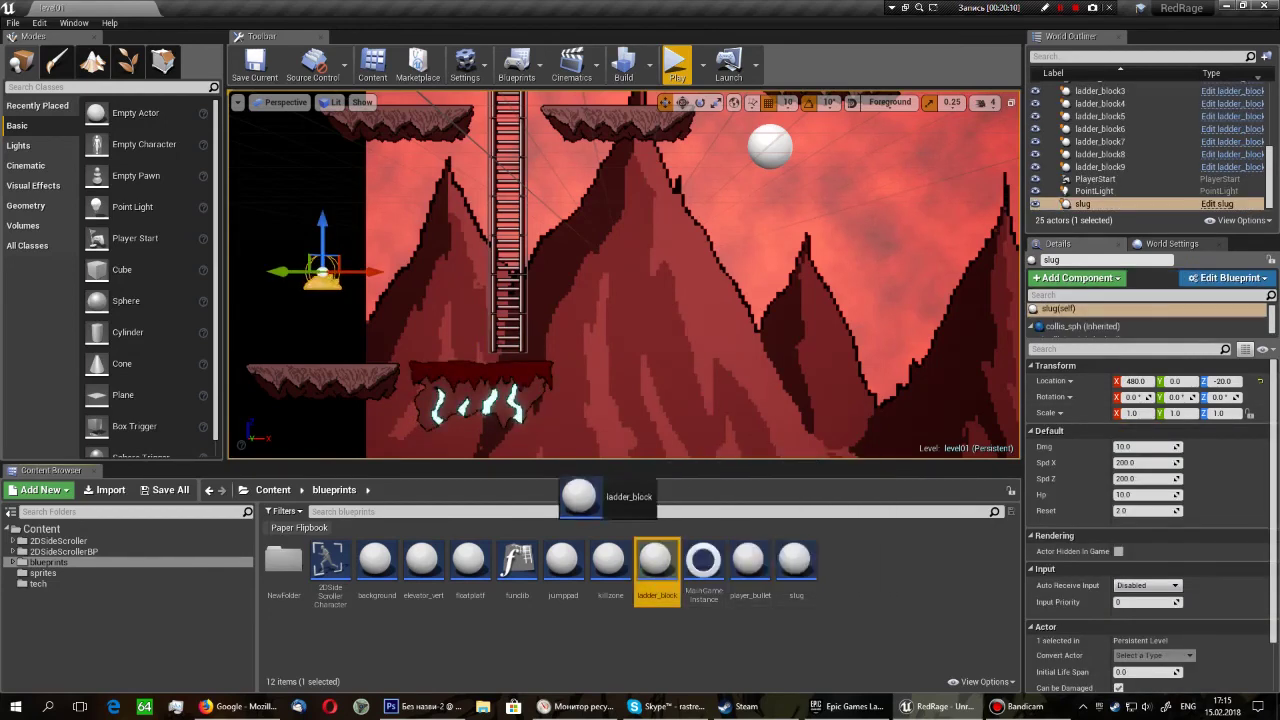
Drag in a new ladder_block, set Y to -2 and Z to 100, and move it atop the ladder.
mouse_move(656, 560)
mouse_down()
mouse_move(672, 580)
mouse_move(478, 398)
mouse_up()
text(-2)
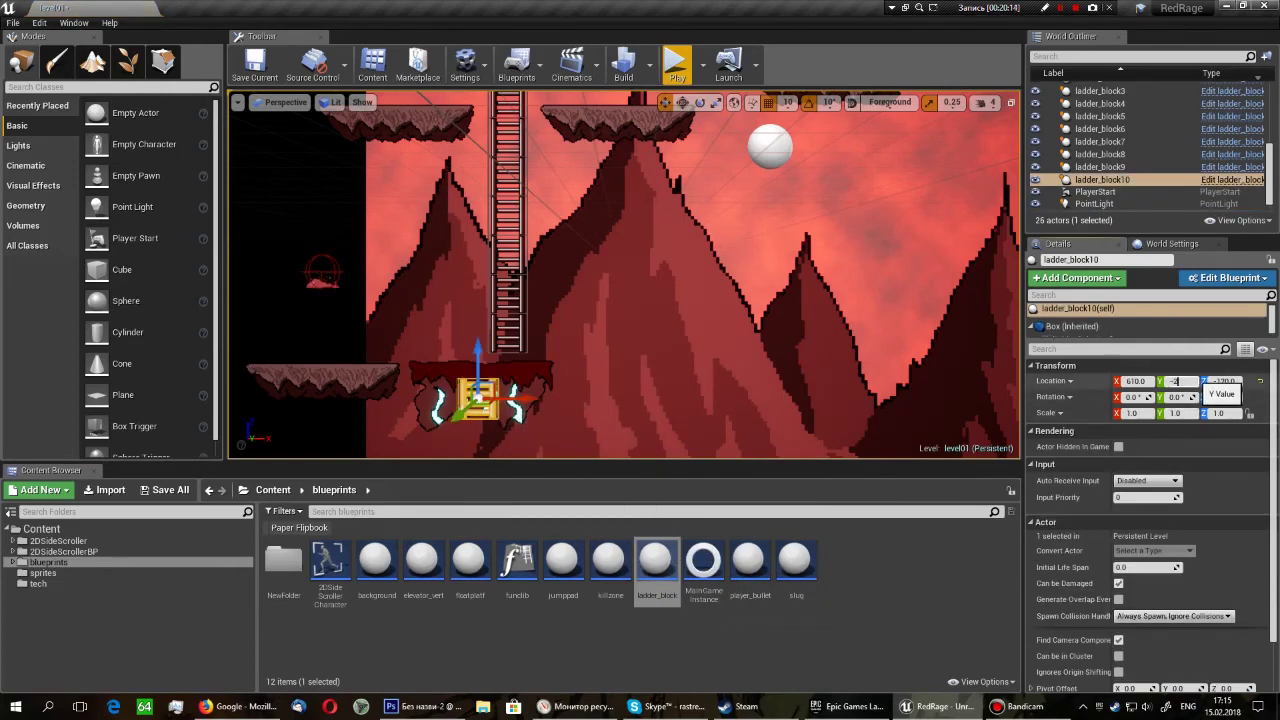
key(Return)
text(100)
key(Return)
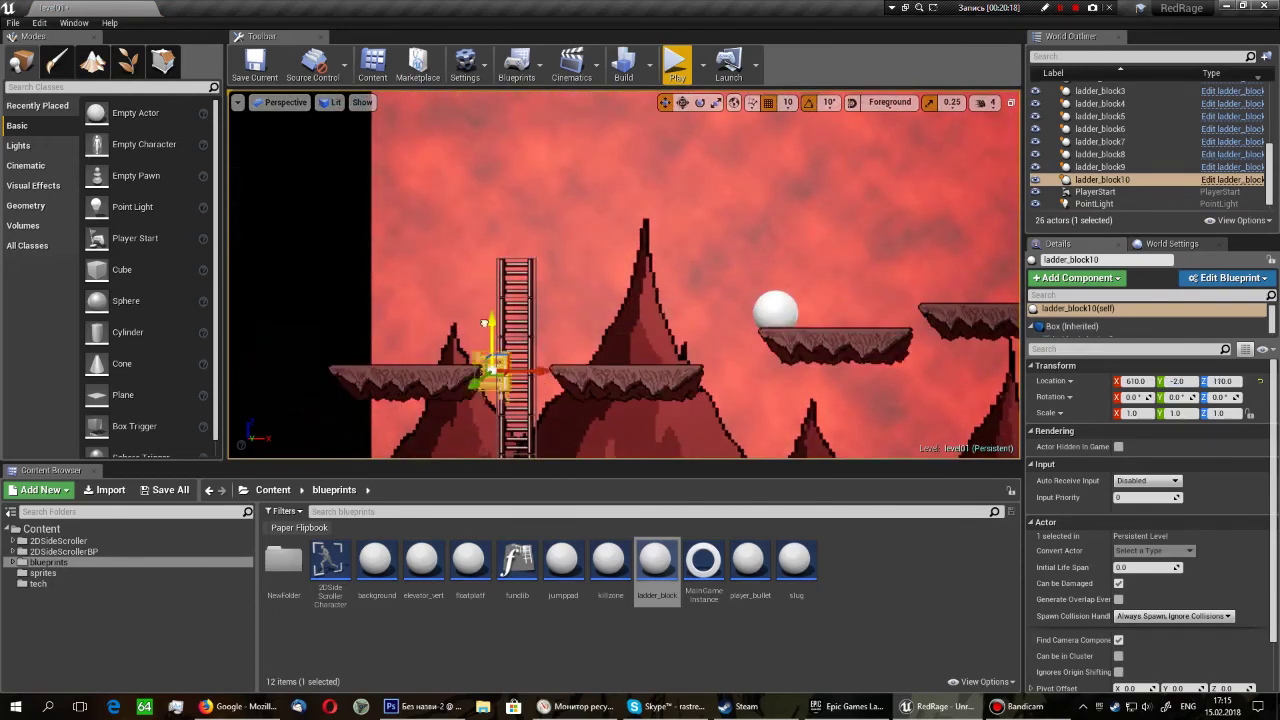
drag(490, 330, 485, 188)
drag(530, 236, 555, 233)
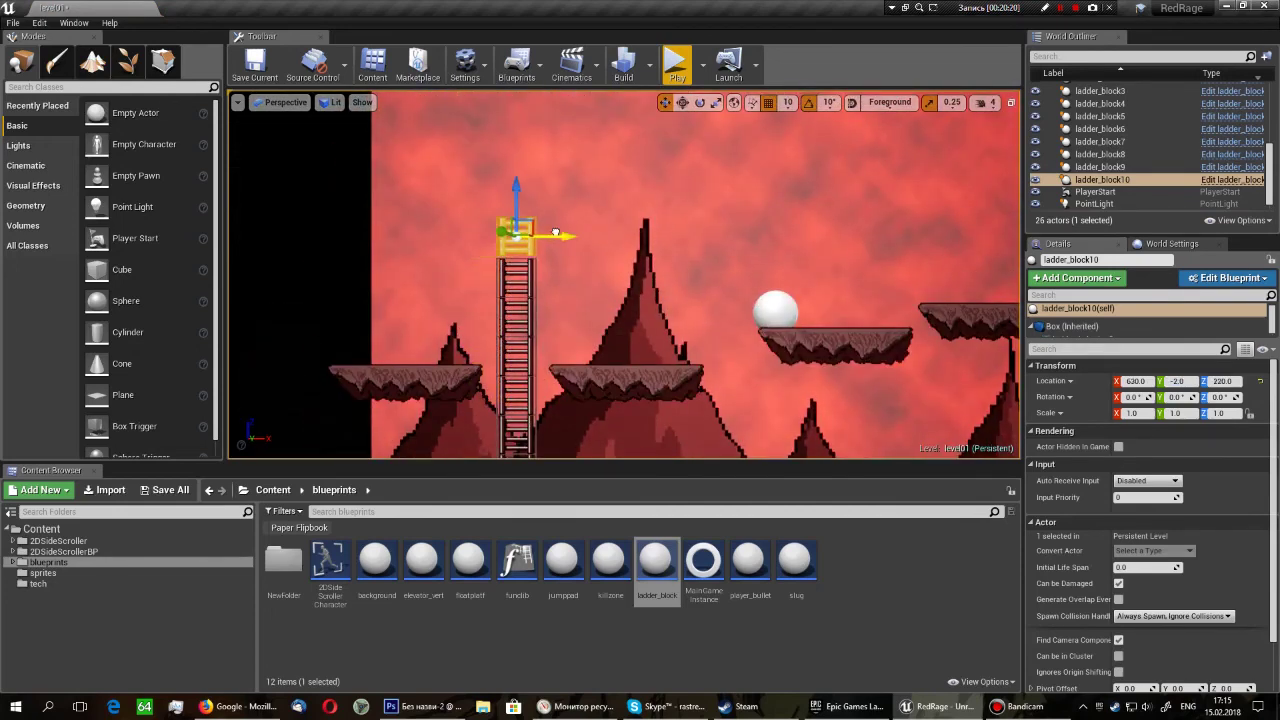
Frame the ladder and compare the heights of the upper and lower ladder blocks.
click(515, 262)
scroll(515, 262, up, 3)
scroll(515, 262, up, 3)
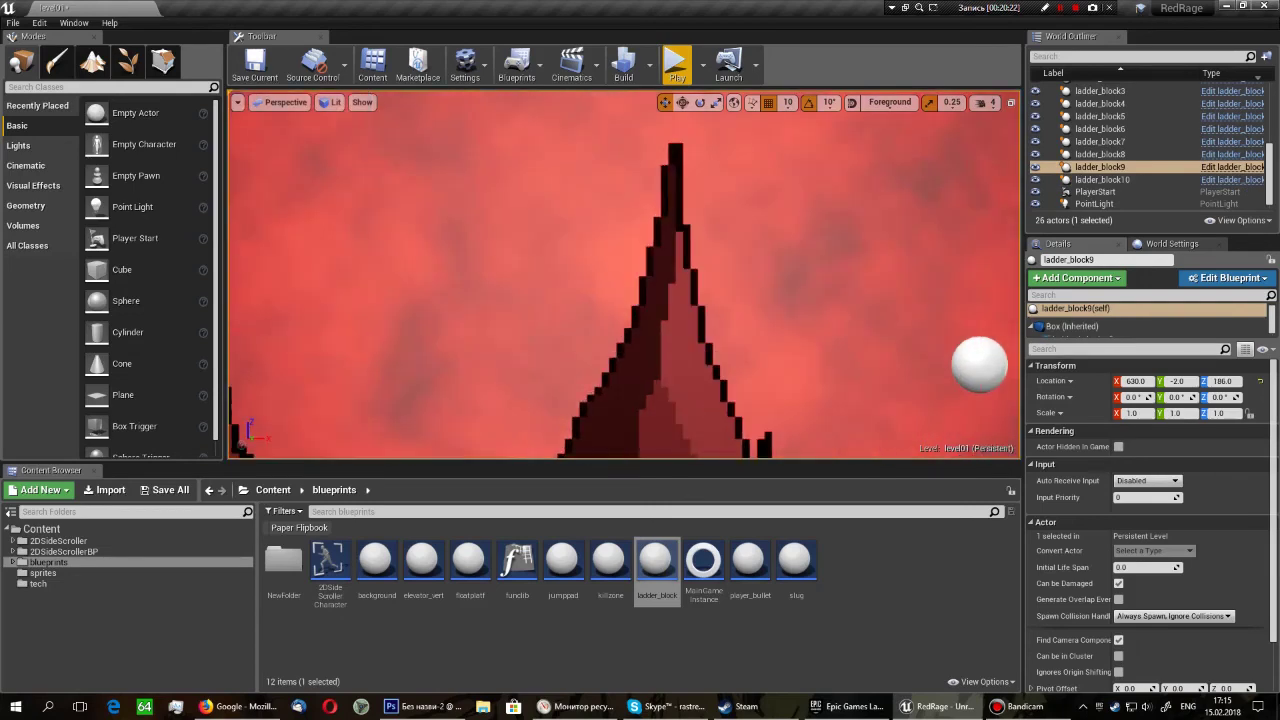
scroll(515, 262, up, 2)
key(f)
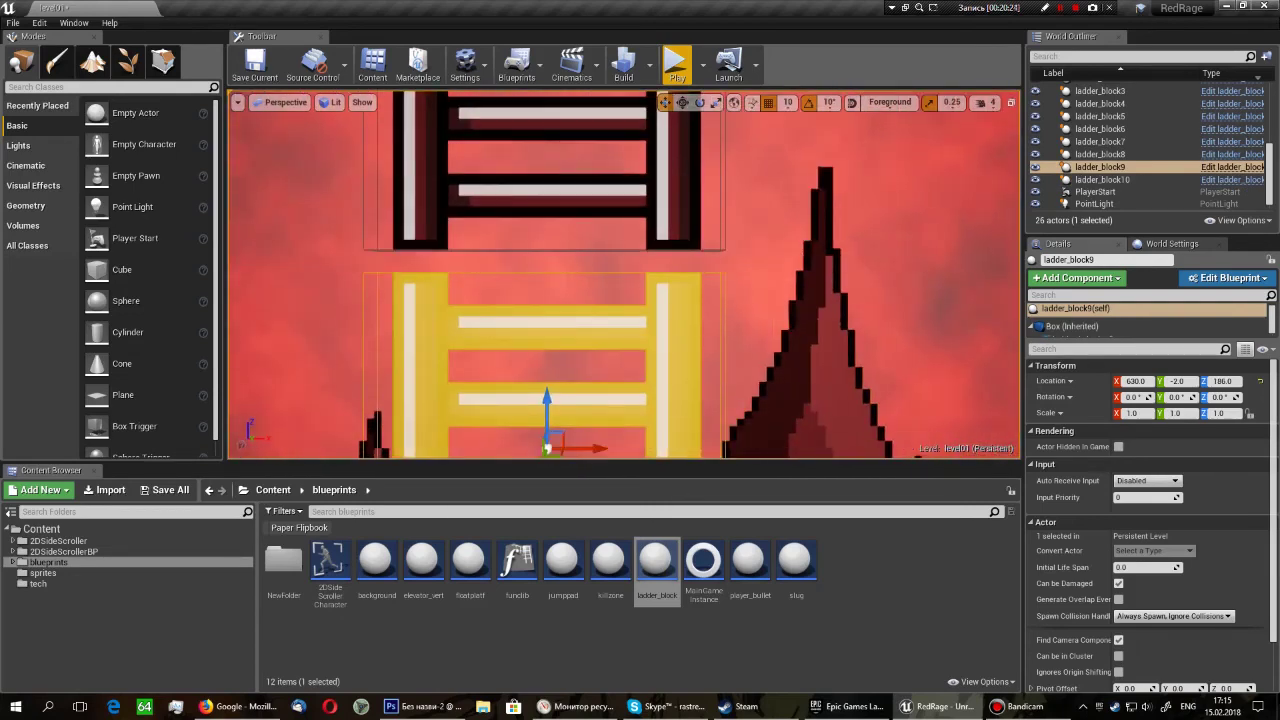
click(520, 160)
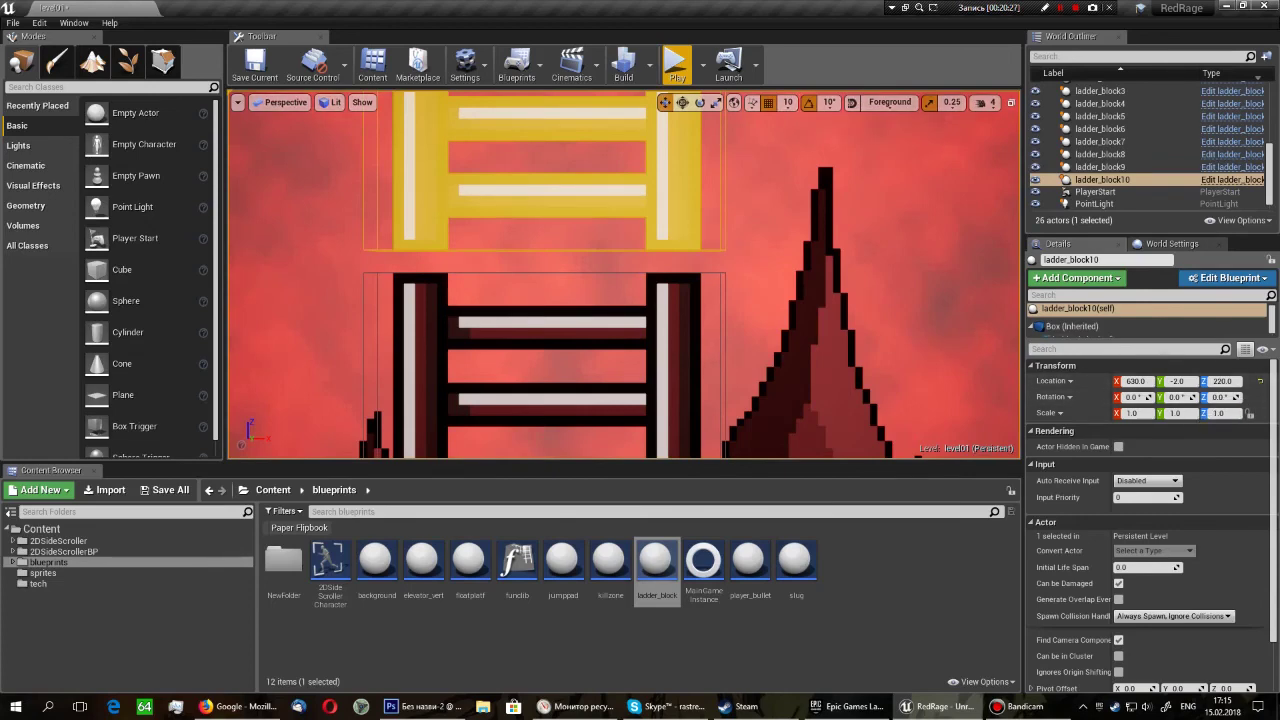
click(548, 440)
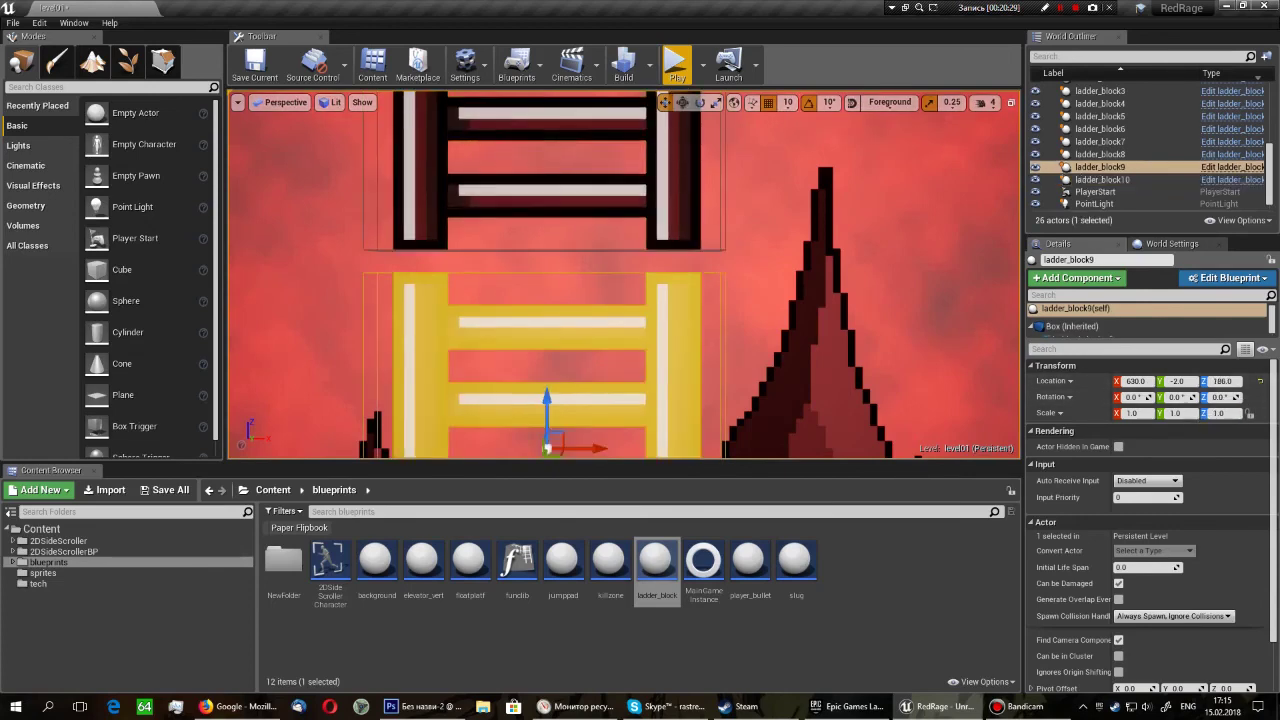
Set ladder_block10's Location Z to 218, then zoom out to see the whole ladder.
click(550, 200)
click(1222, 381)
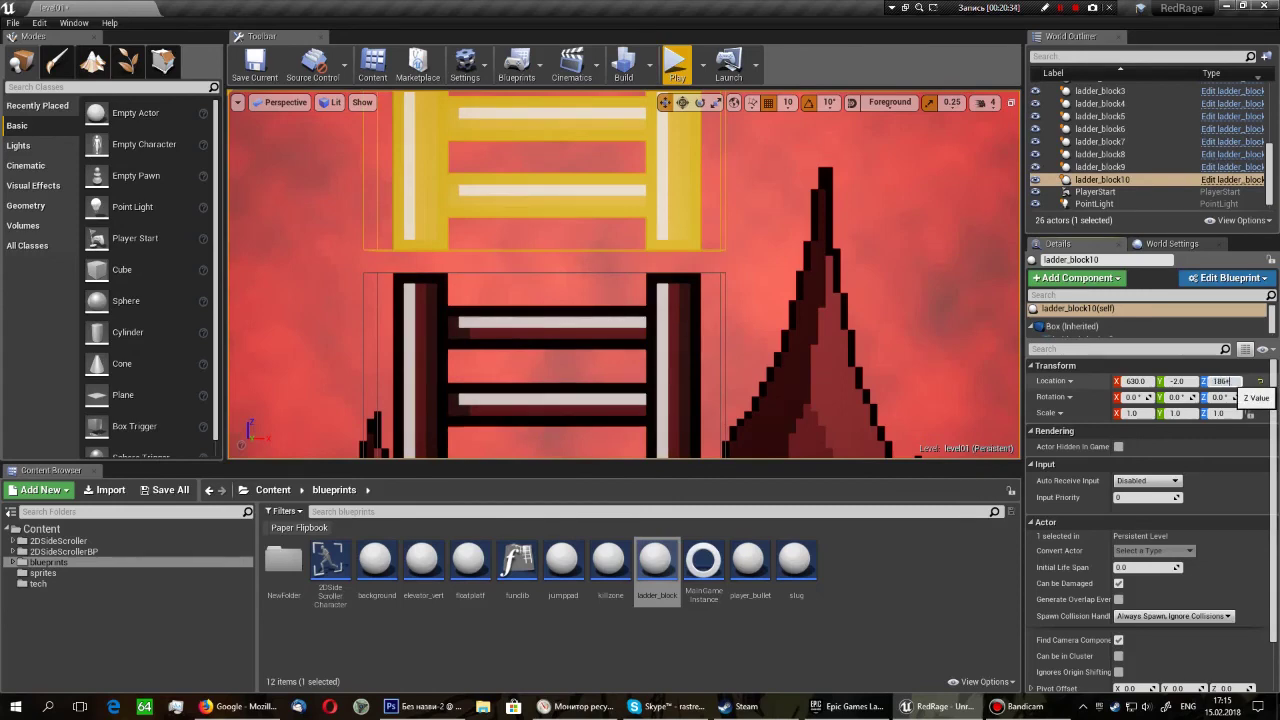
text(+32)
key(Return)
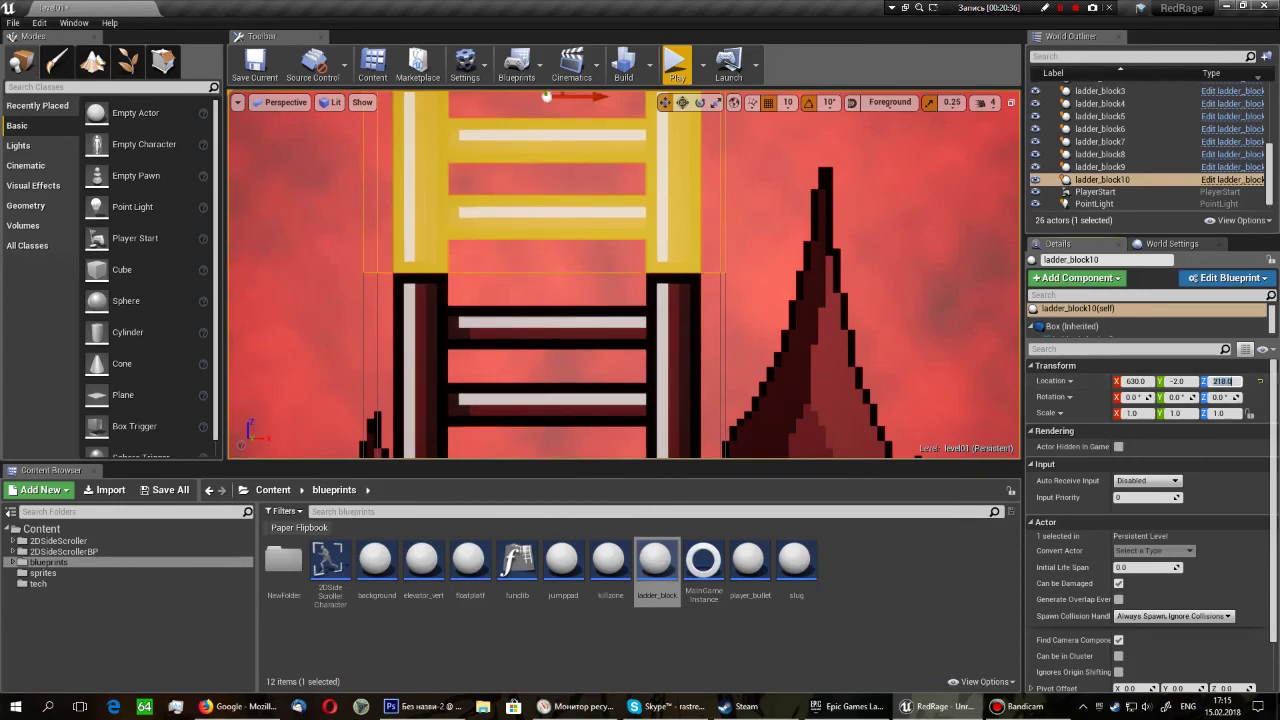
scroll(624, 274, down, 5)
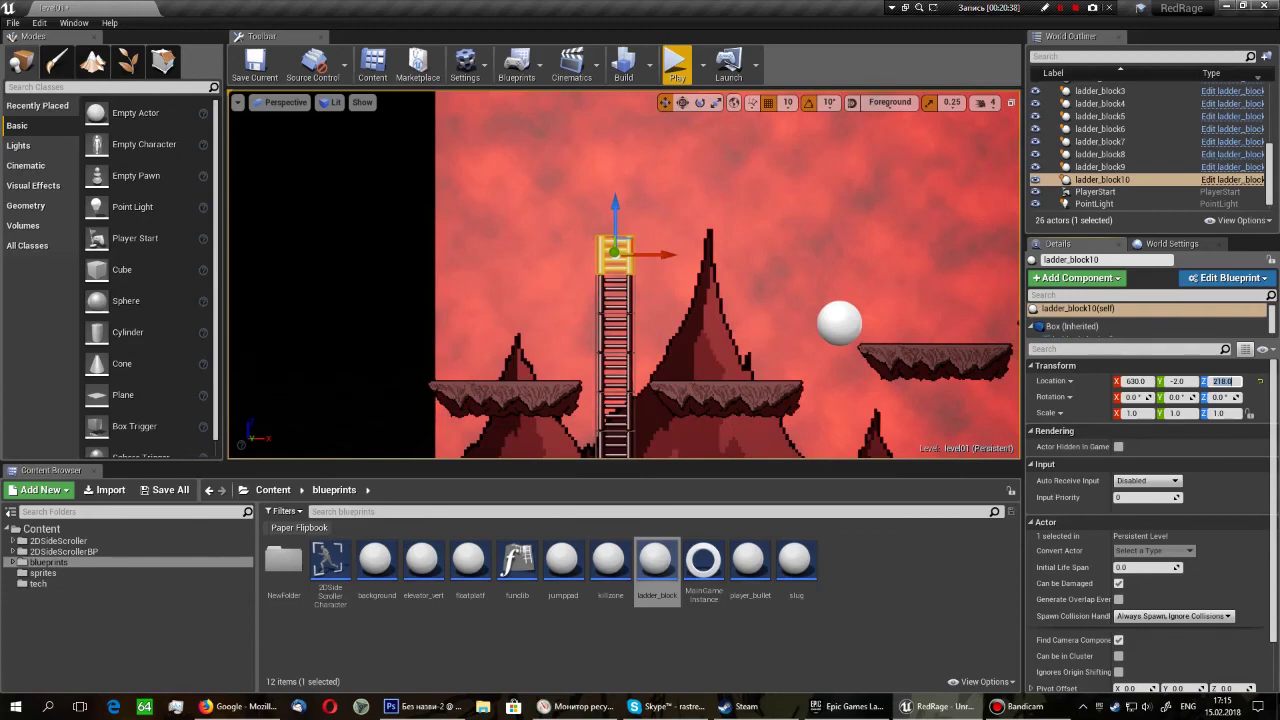
scroll(624, 274, down, 2)
scroll(624, 274, down, 2)
scroll(624, 274, down, 2)
scroll(624, 274, down, 2)
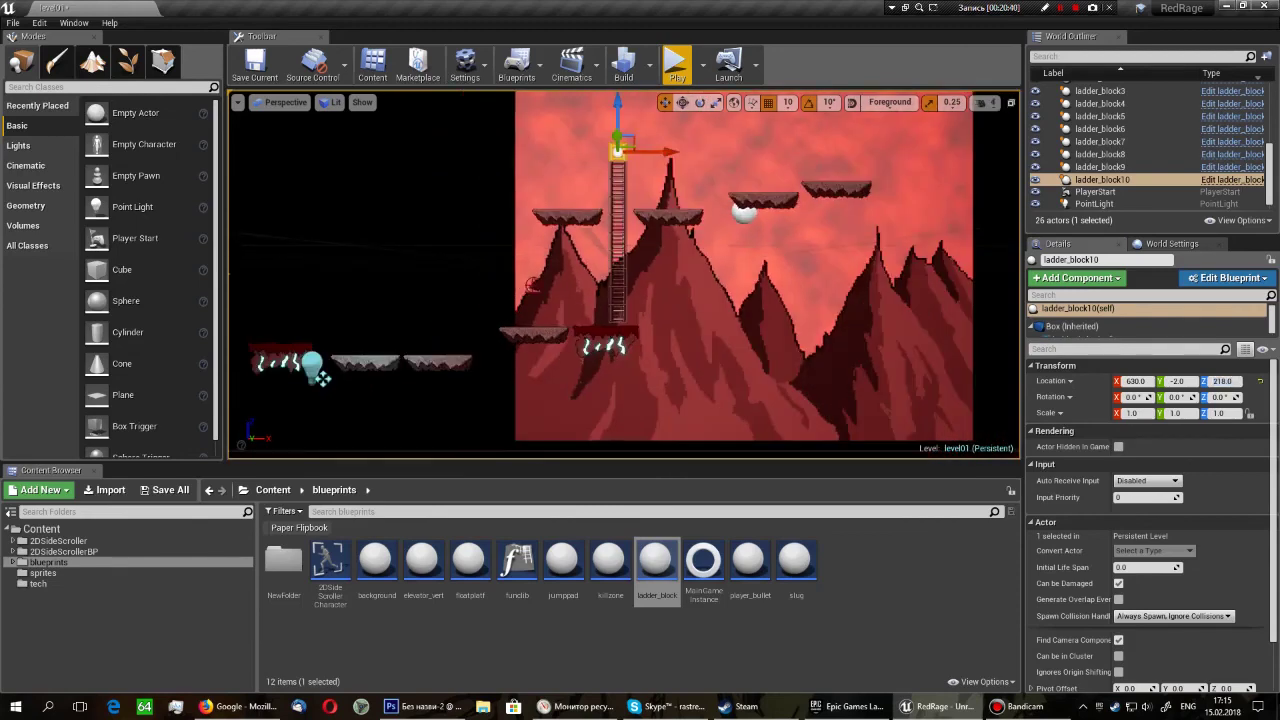
middle_drag(624, 274, 659, 319)
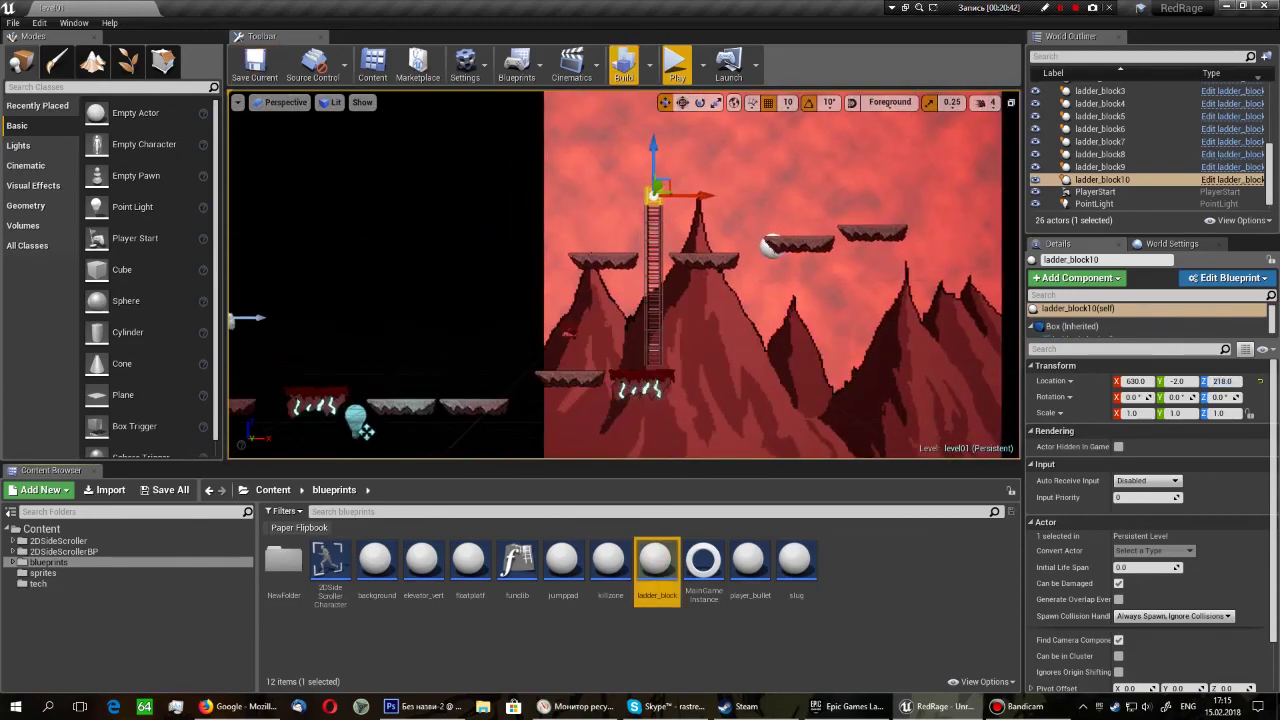
Start a play session, run right to the ladder and climb it up and down repeatedly.
click(677, 62)
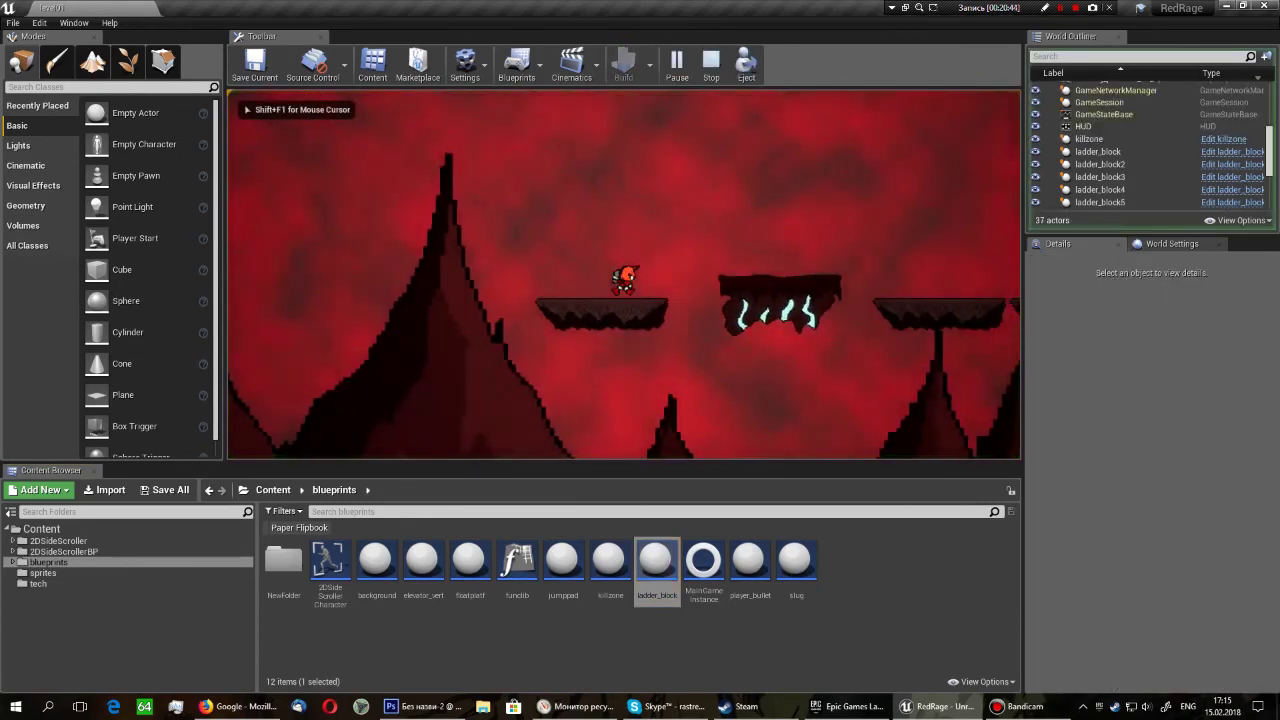
key(d)
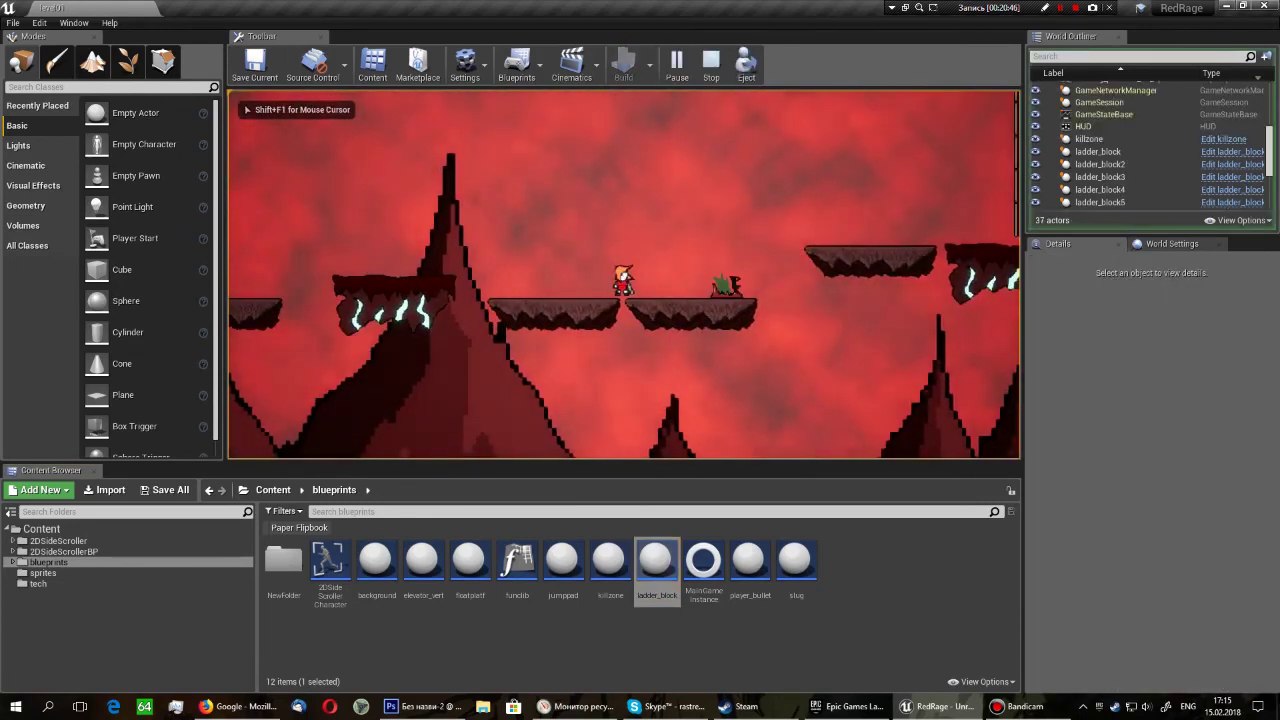
key(d)
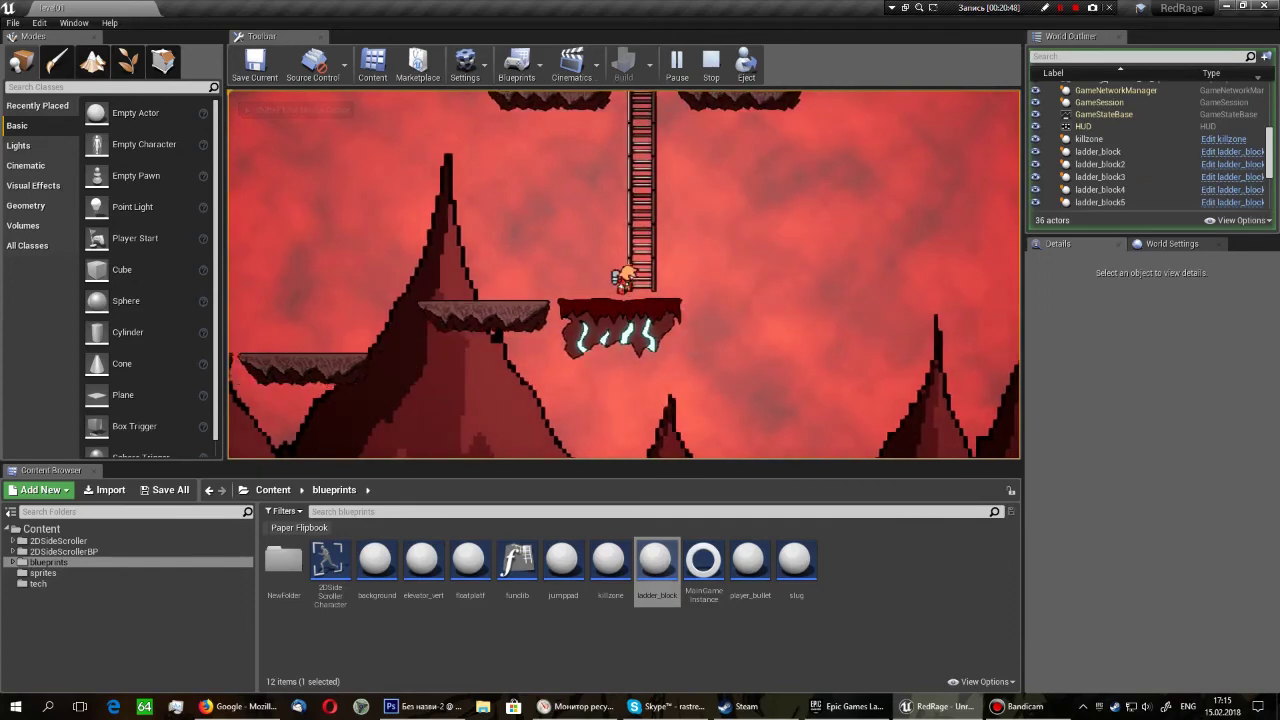
key(d)
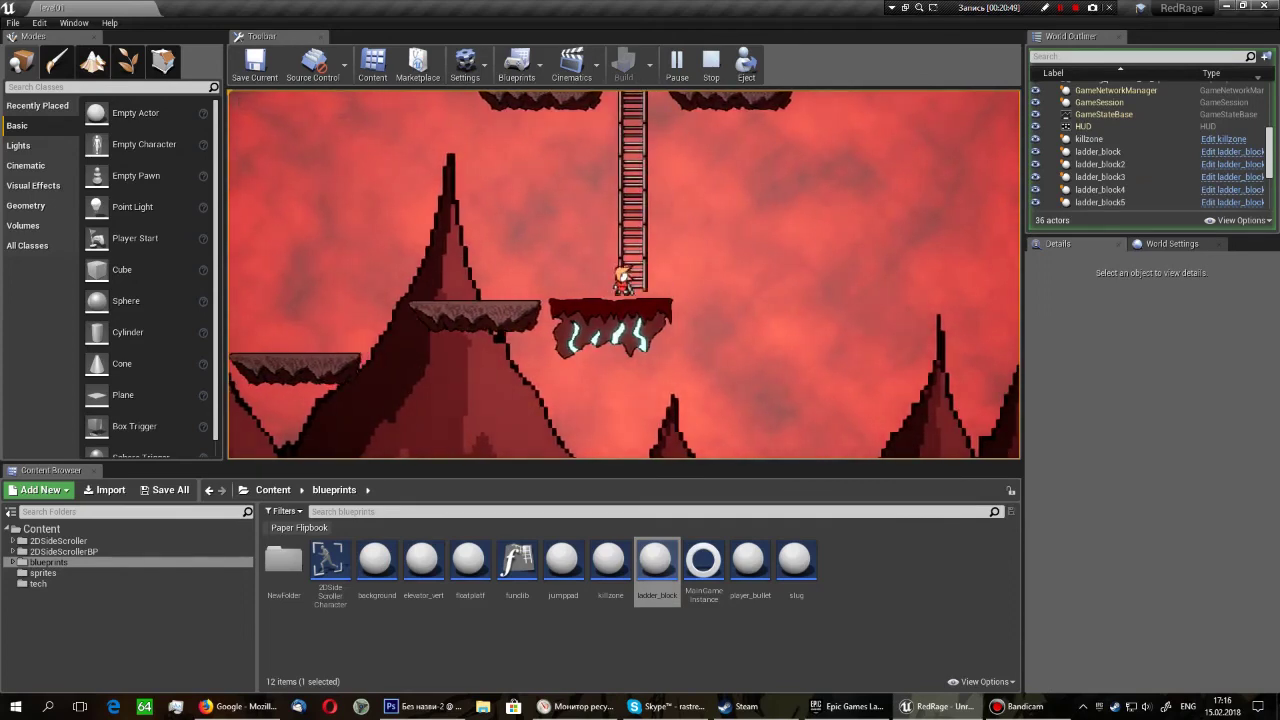
key(w)
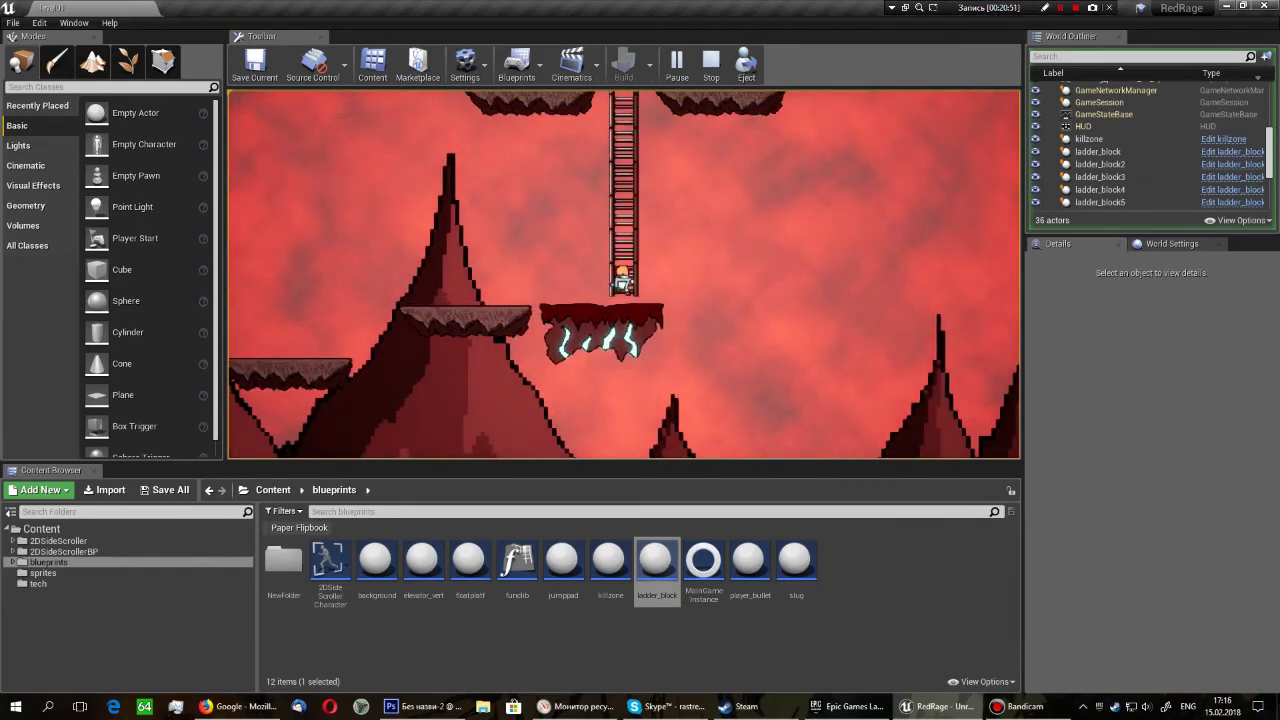
key(w)
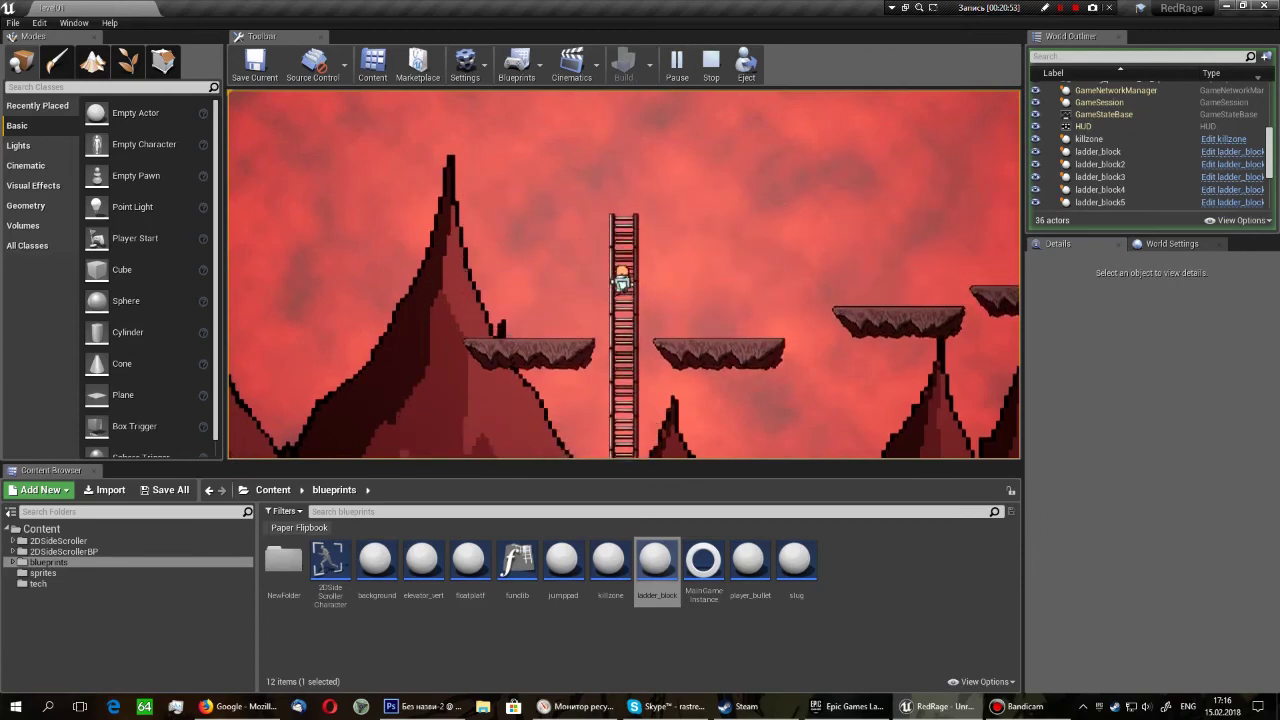
key(s)
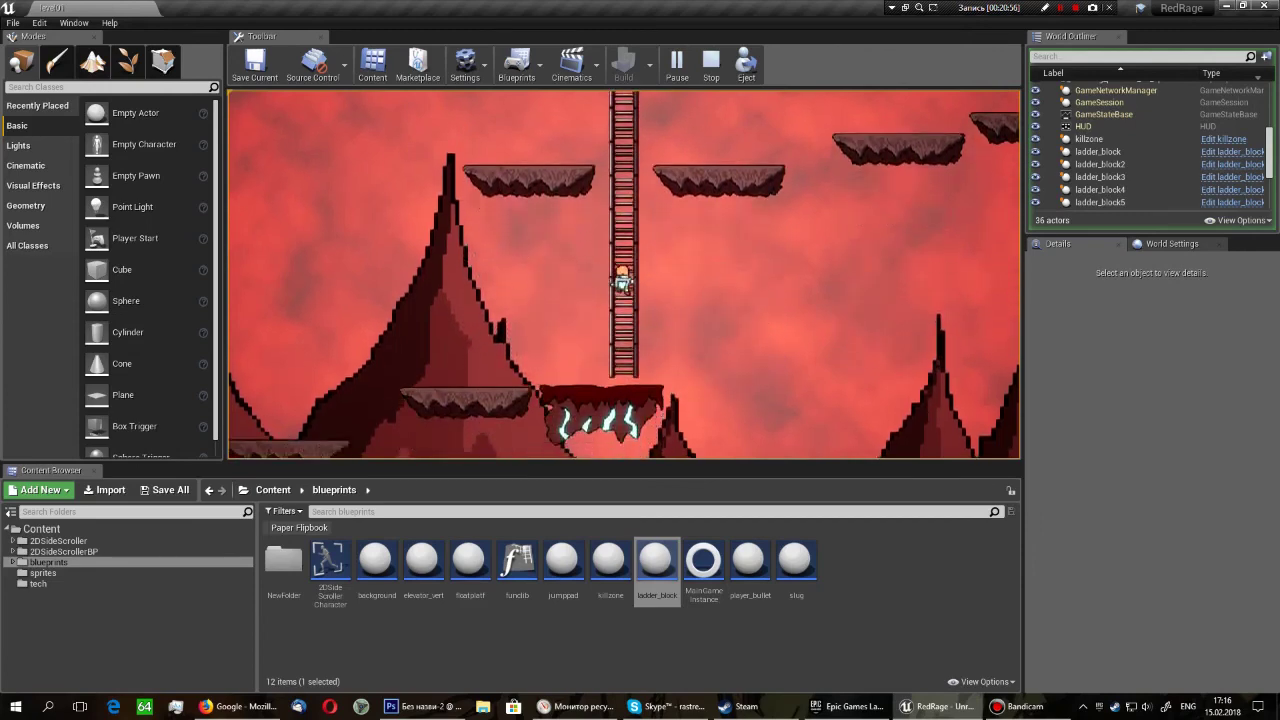
key(w)
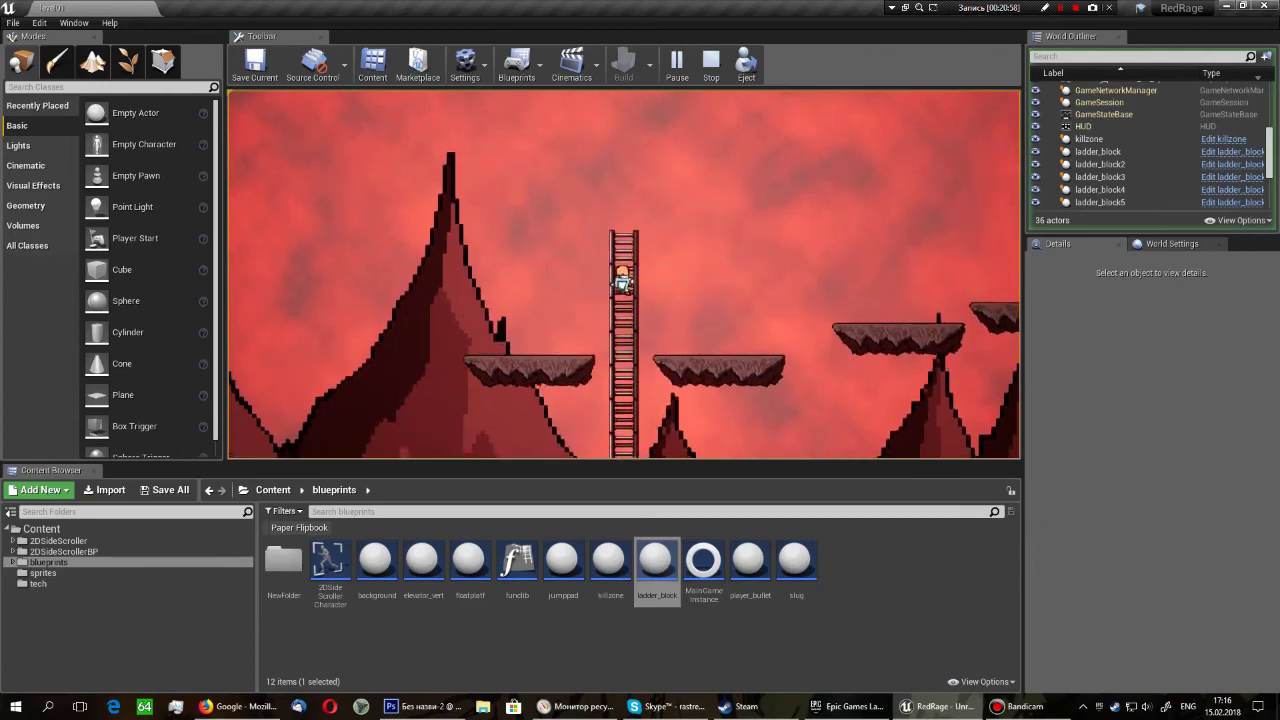
key(s)
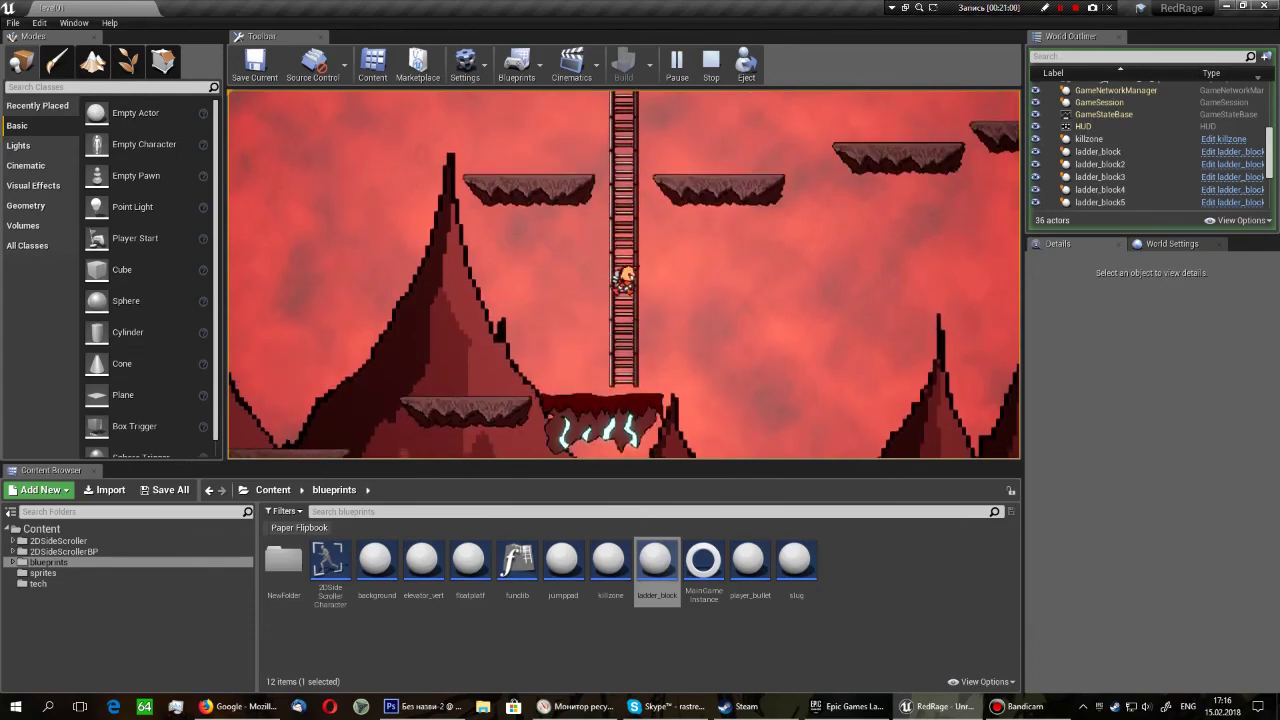
key(w)
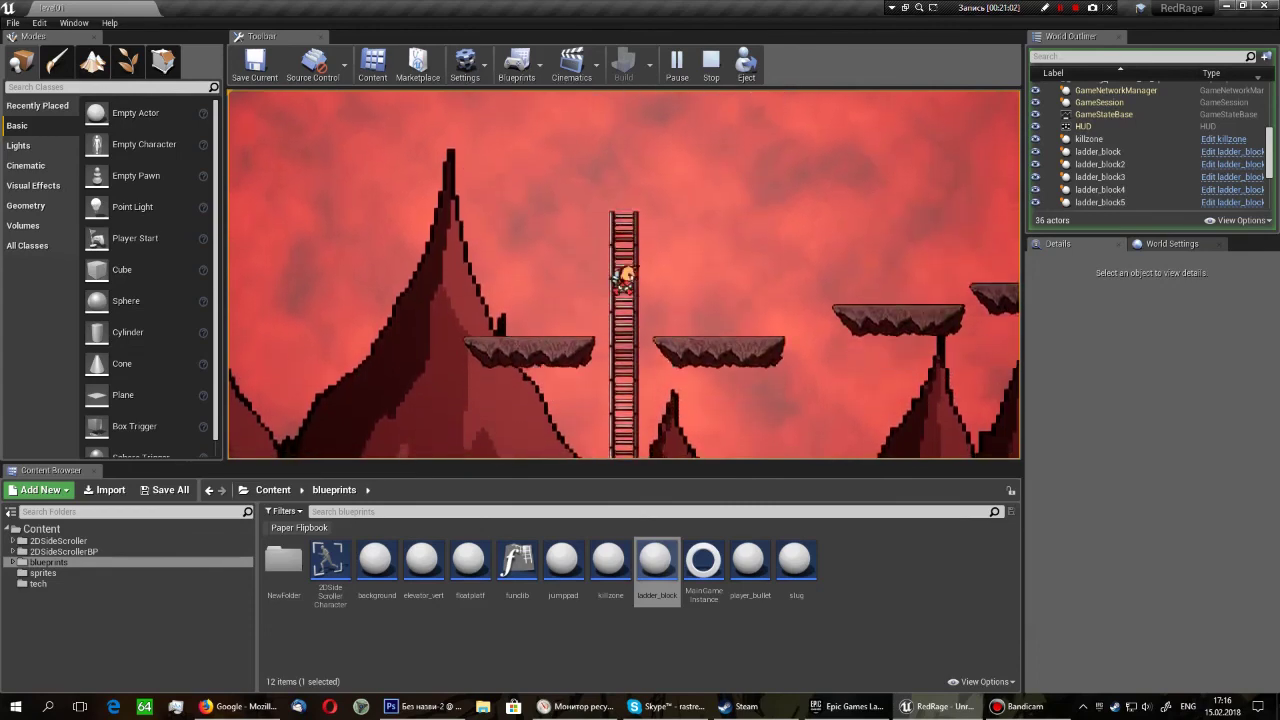
key(s)
key(w)
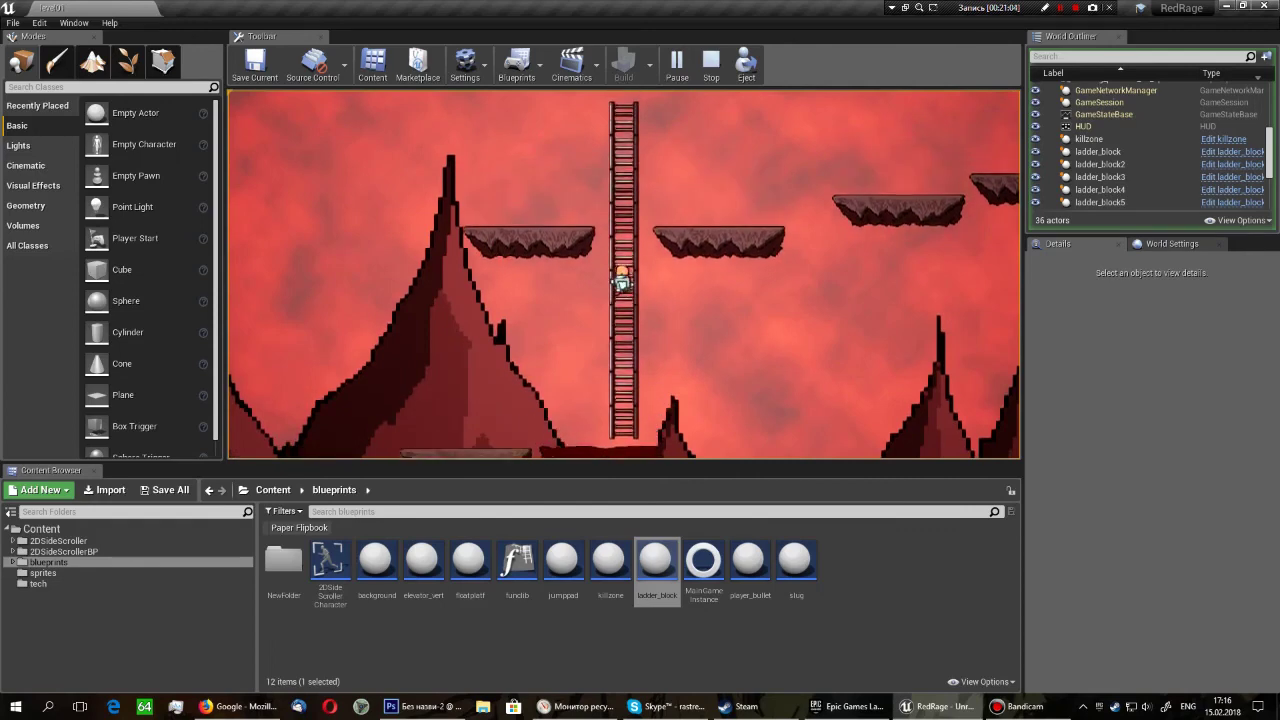
key(w)
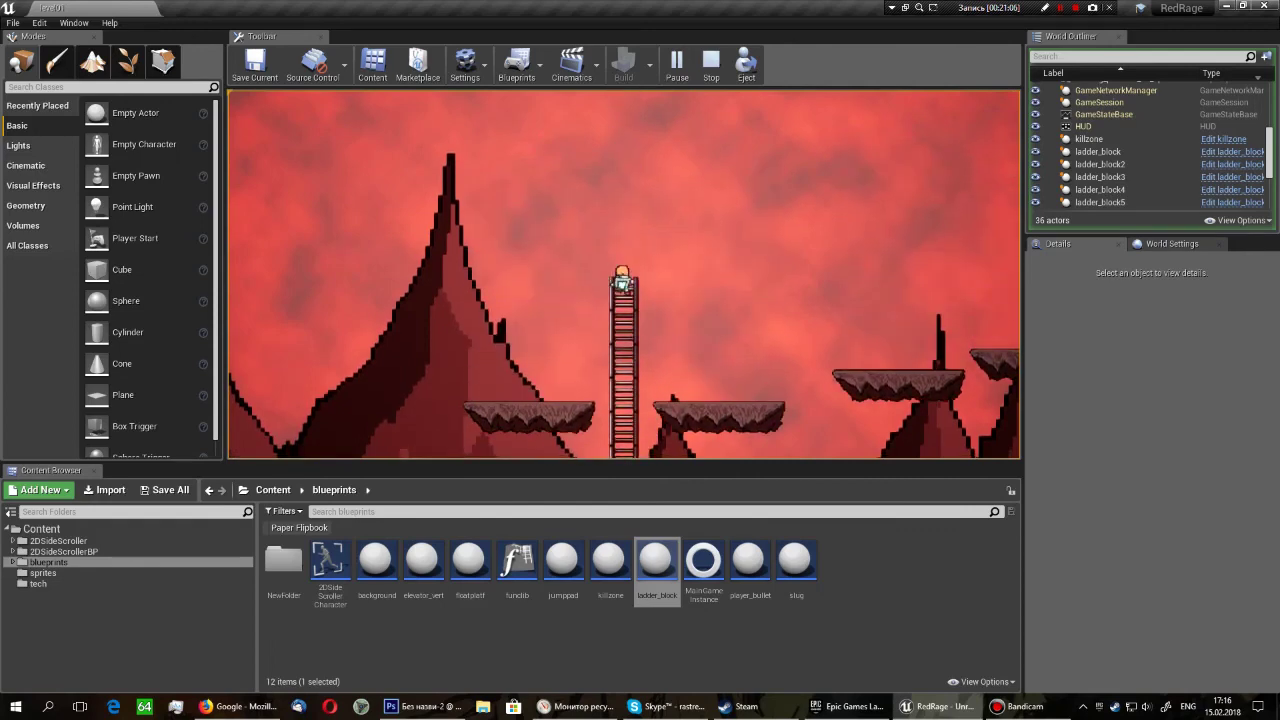
key(s)
key(w)
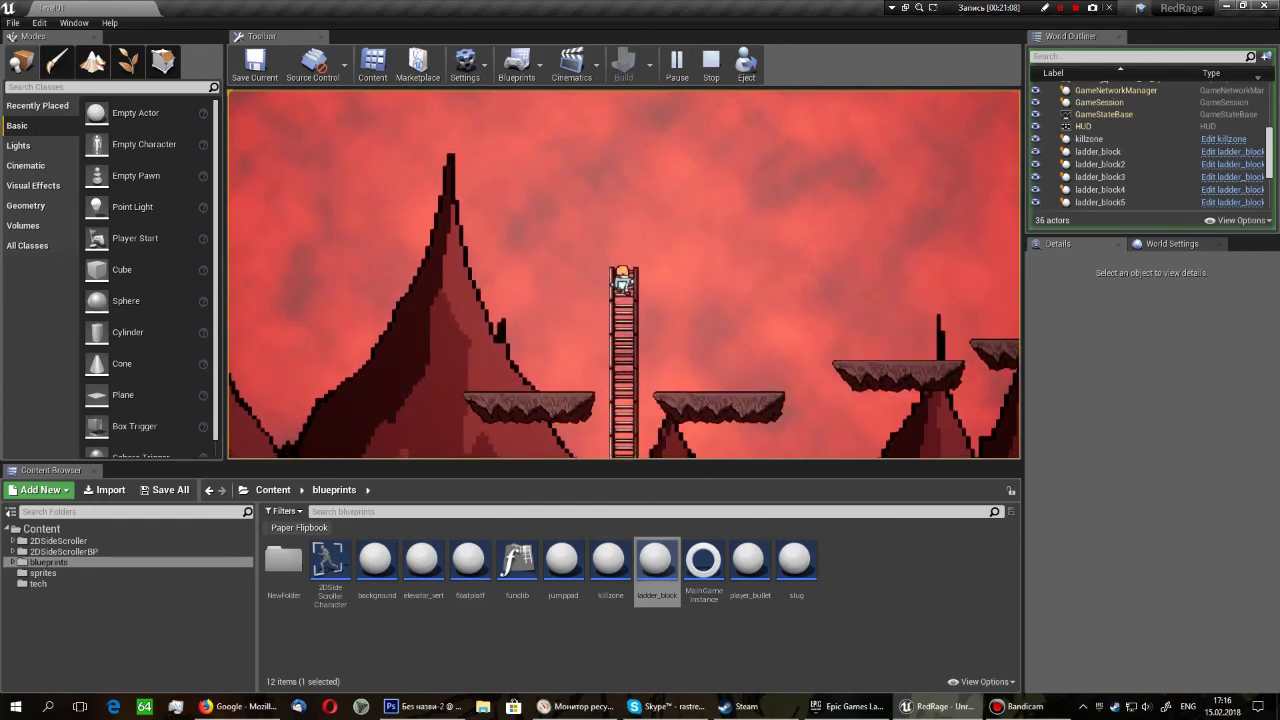
Walk and jump around the upper platforms, climb back down the ladder, and stop playing.
key(d)
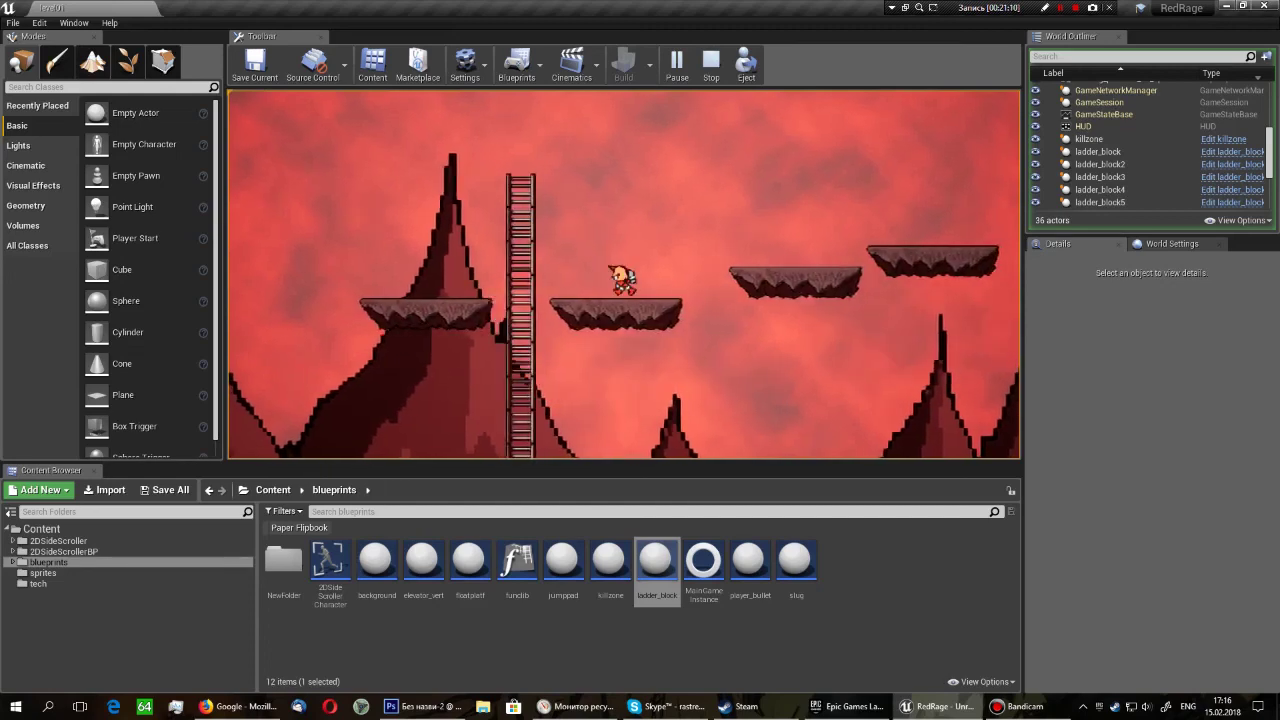
key(a)
key(d)
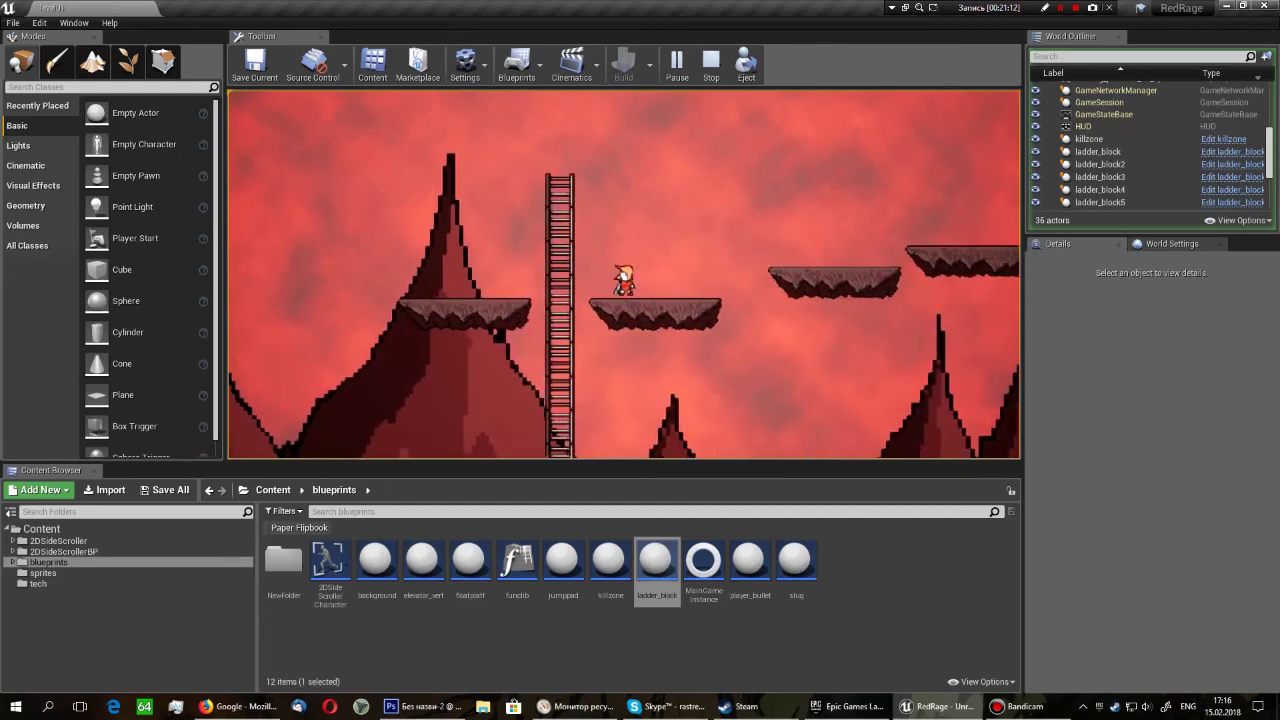
key(a)
key(w)
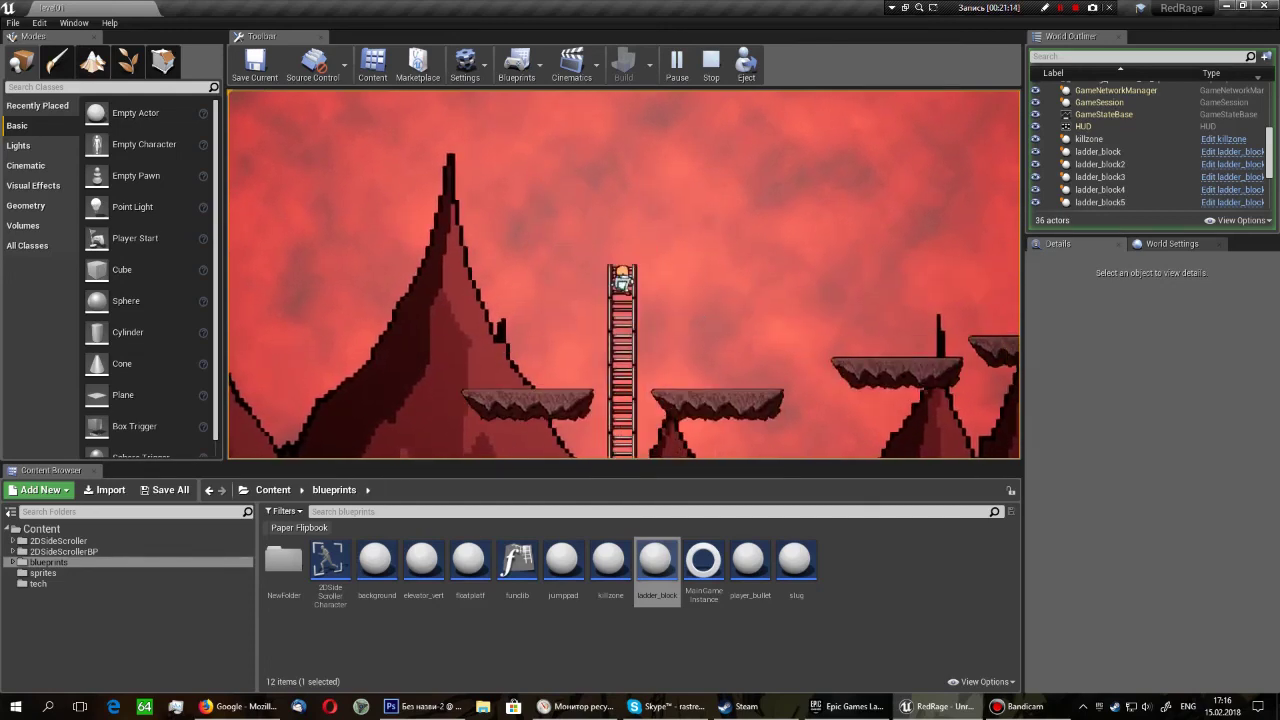
key(d)
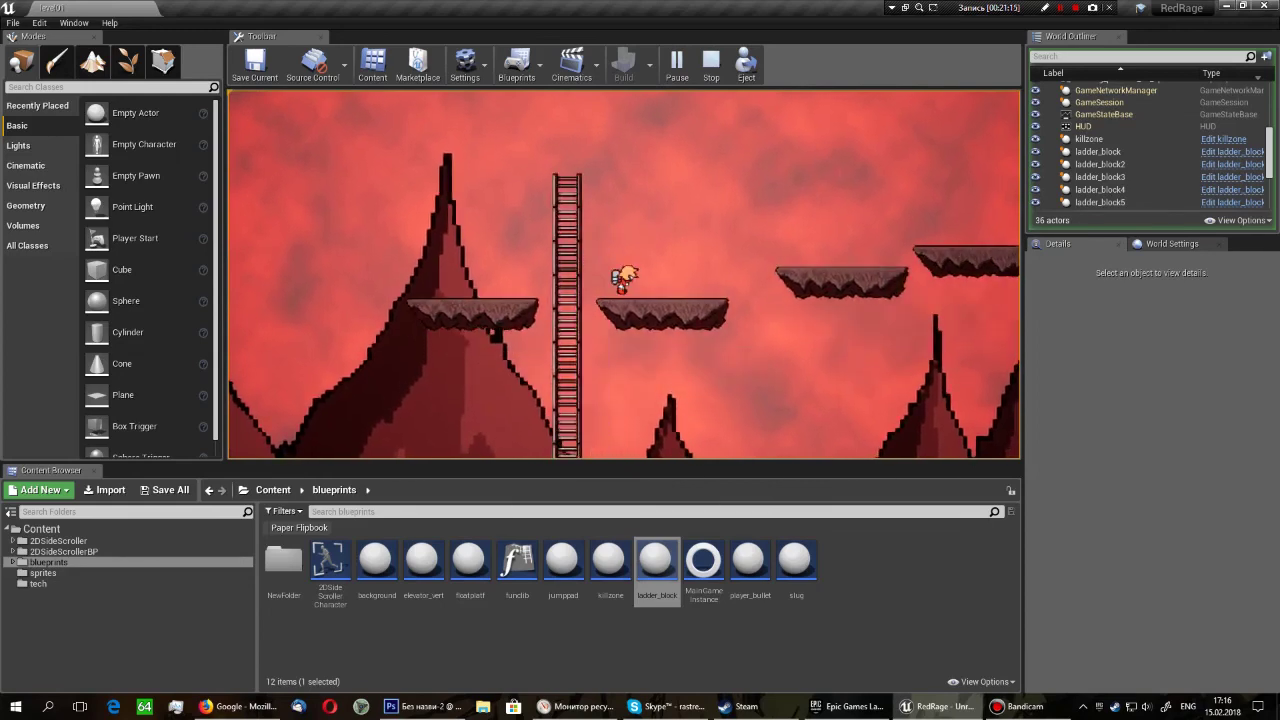
key(a)
key(space)
key(d)
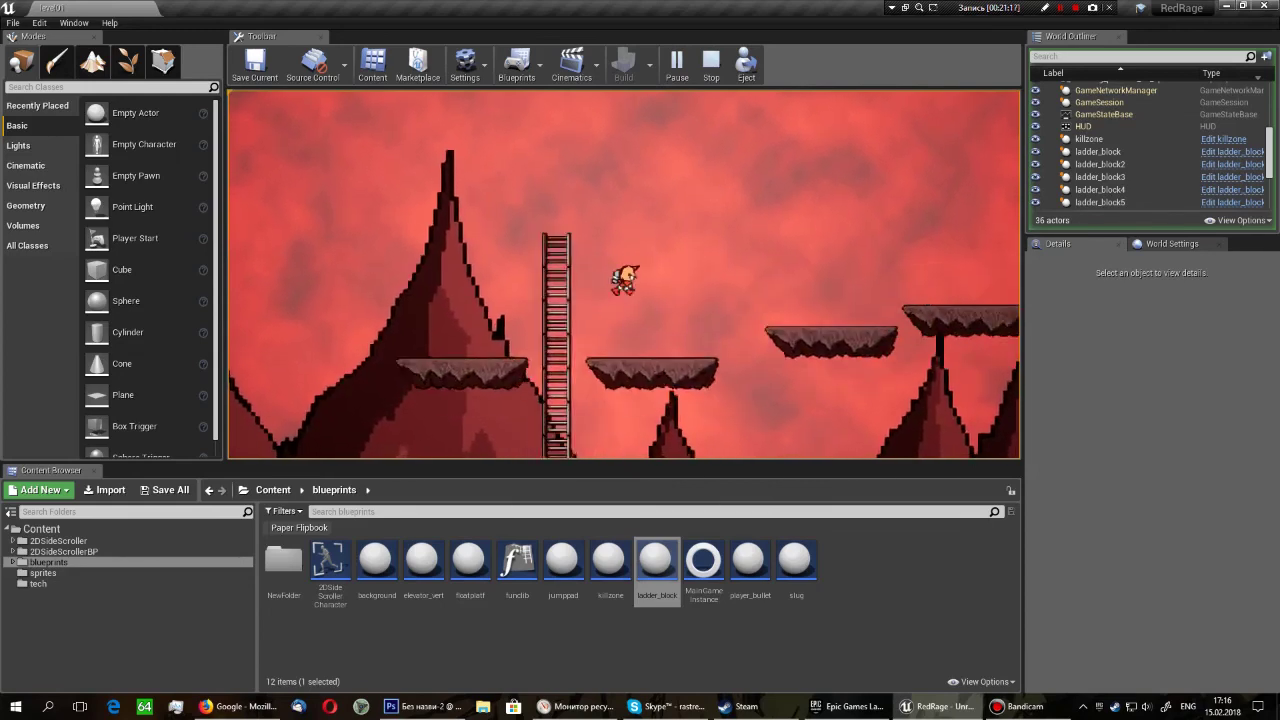
key(a)
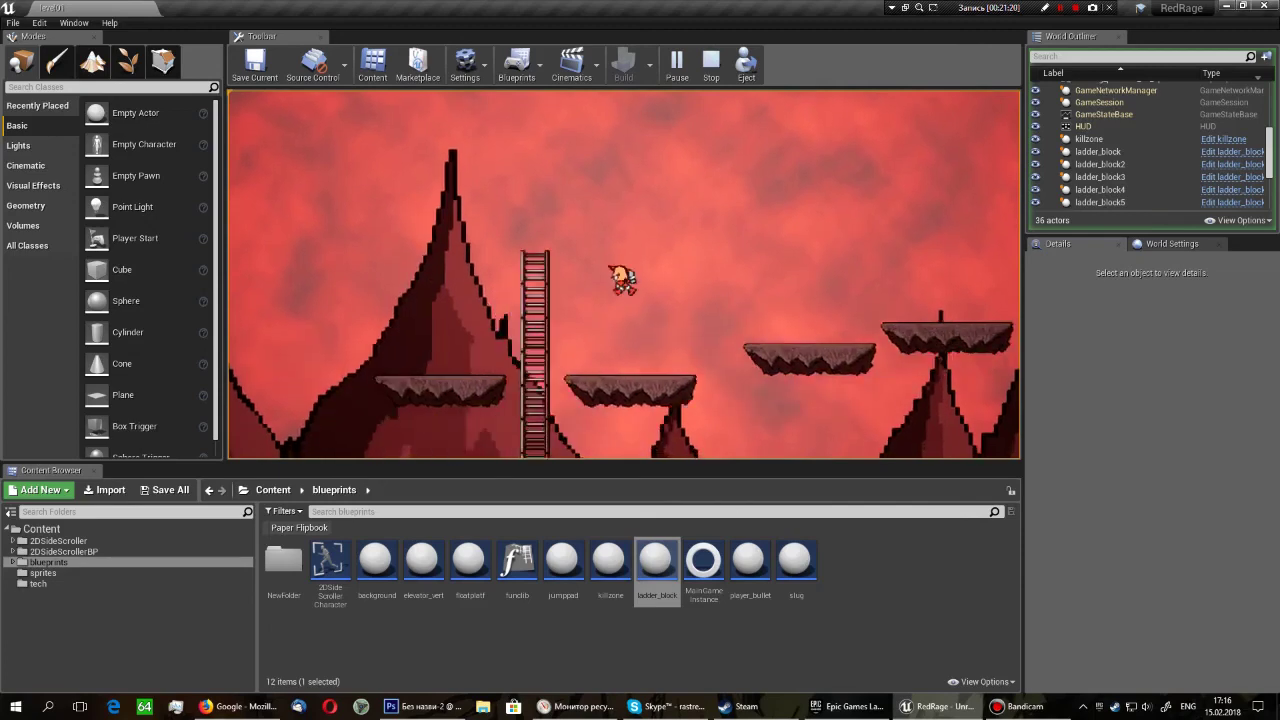
key(a)
key(s)
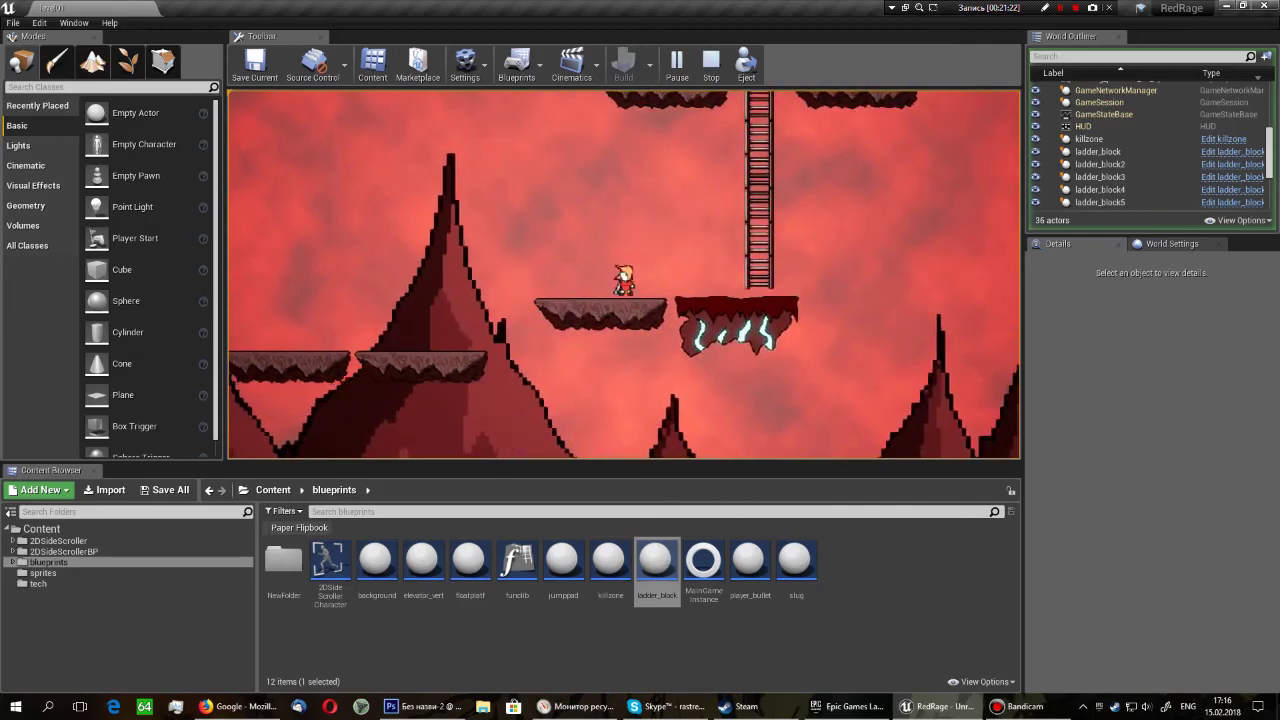
key(d)
key(d)
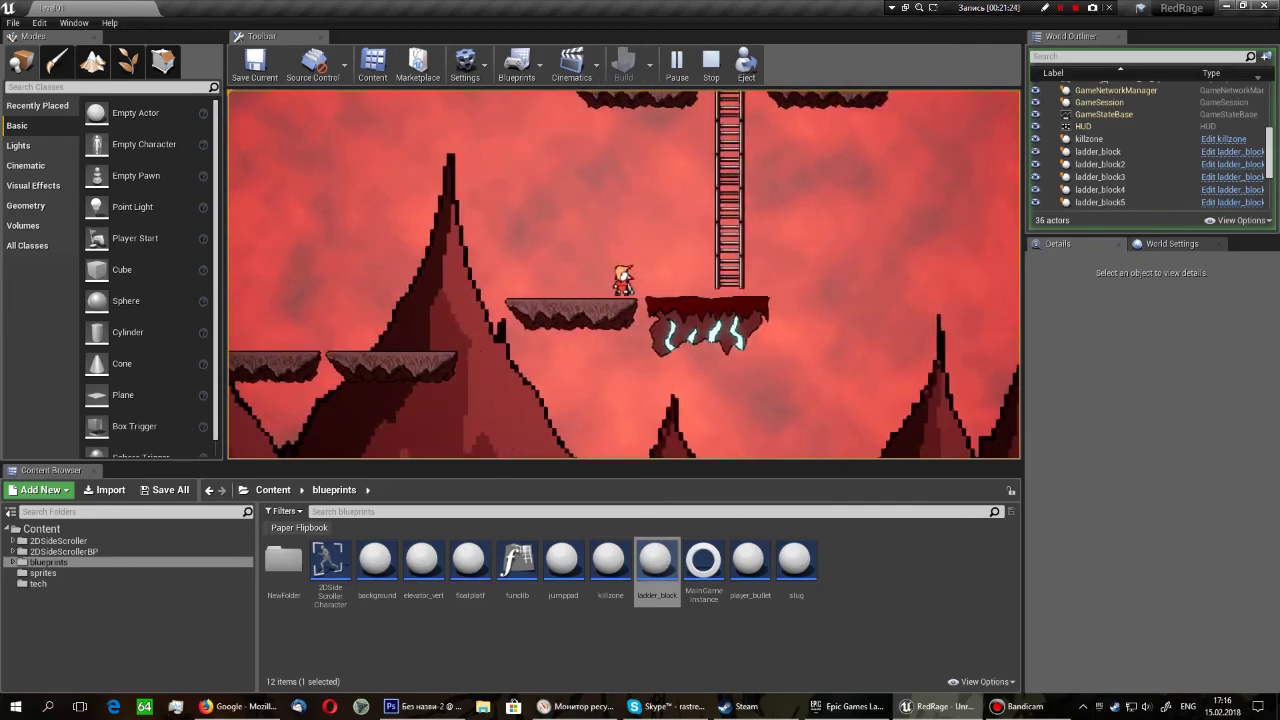
key(Escape)
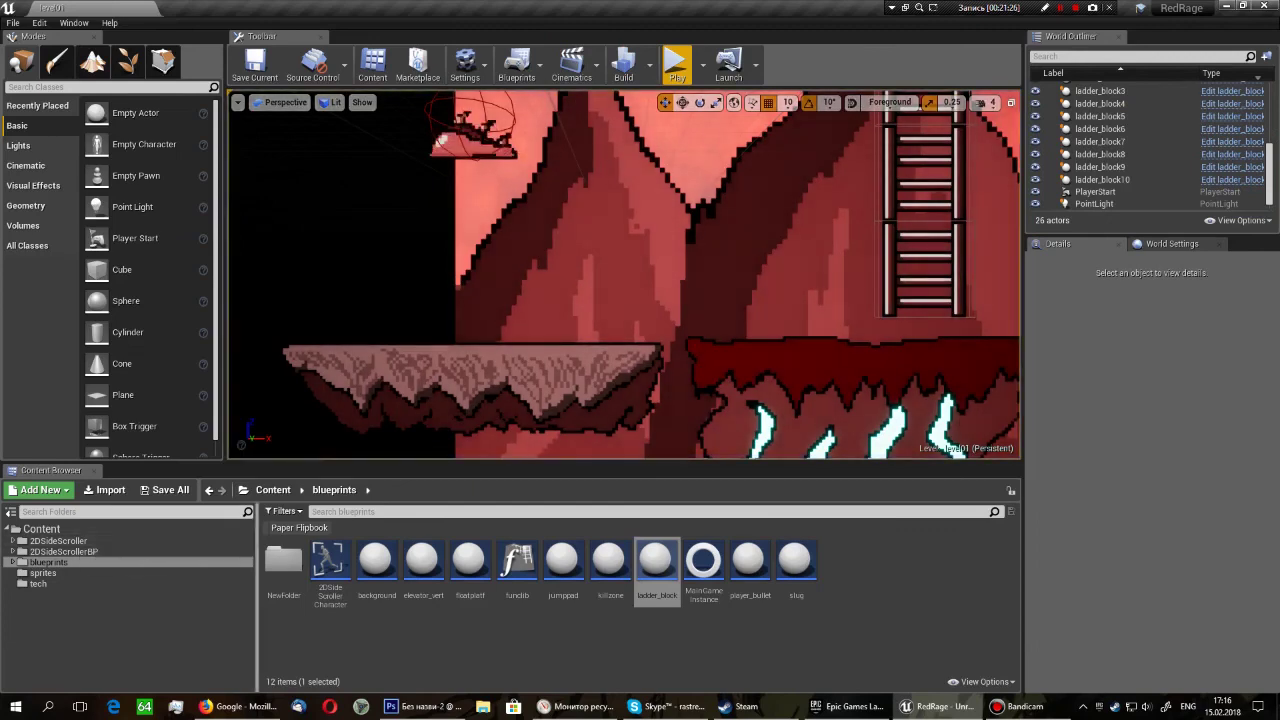
Open the sprites folder and view the rr_climb flipbook and rr_climb_01_Sprite.
click(43, 573)
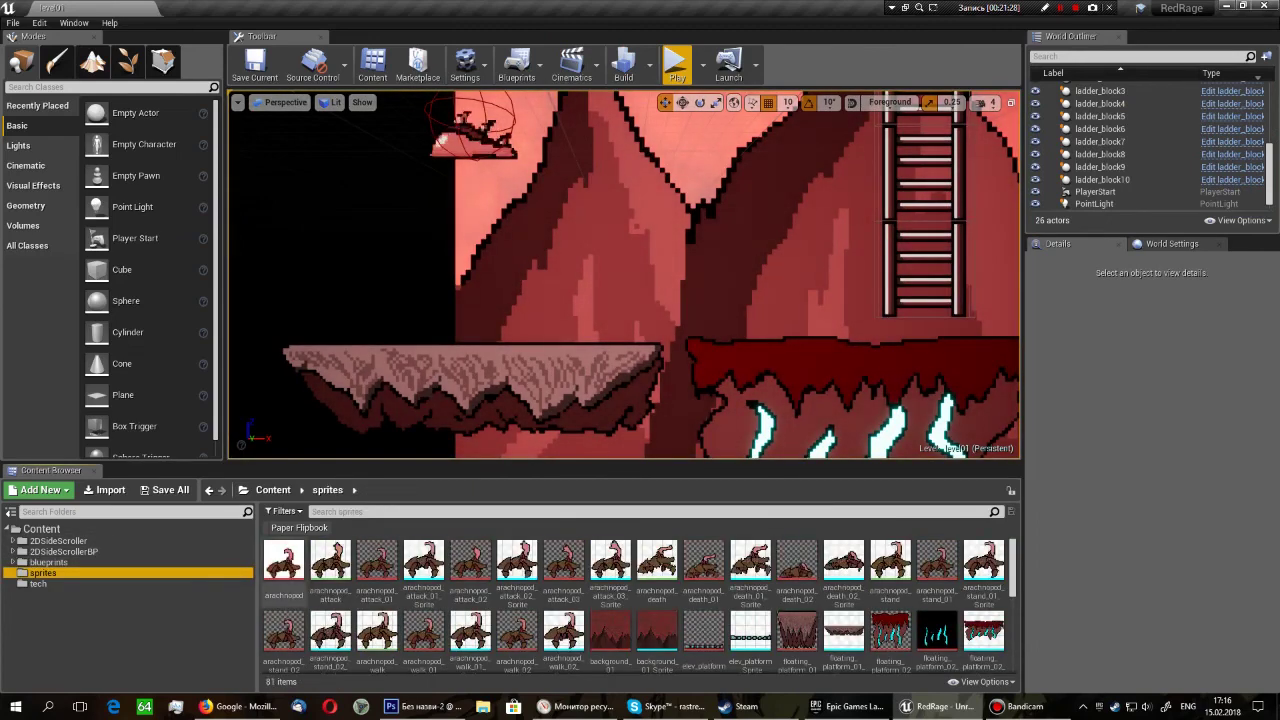
scroll(636, 600, down, 3)
scroll(636, 600, down, 2)
double_click(612, 615)
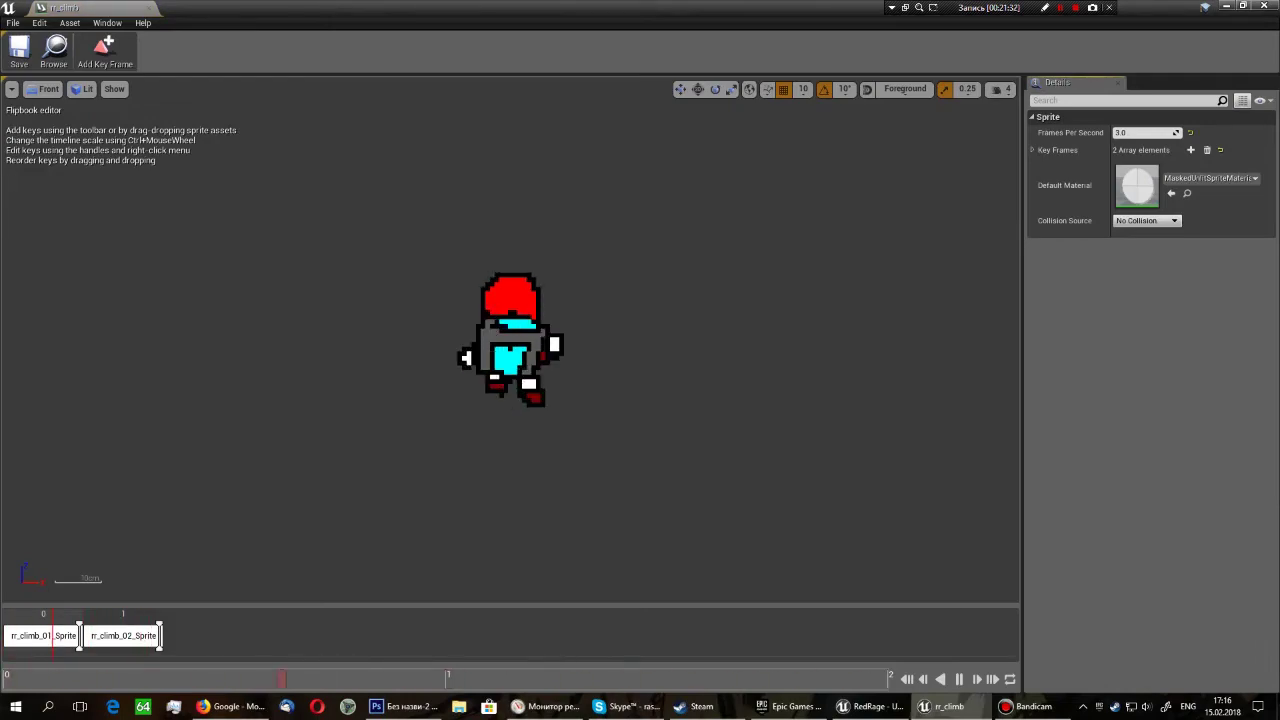
click(1270, 6)
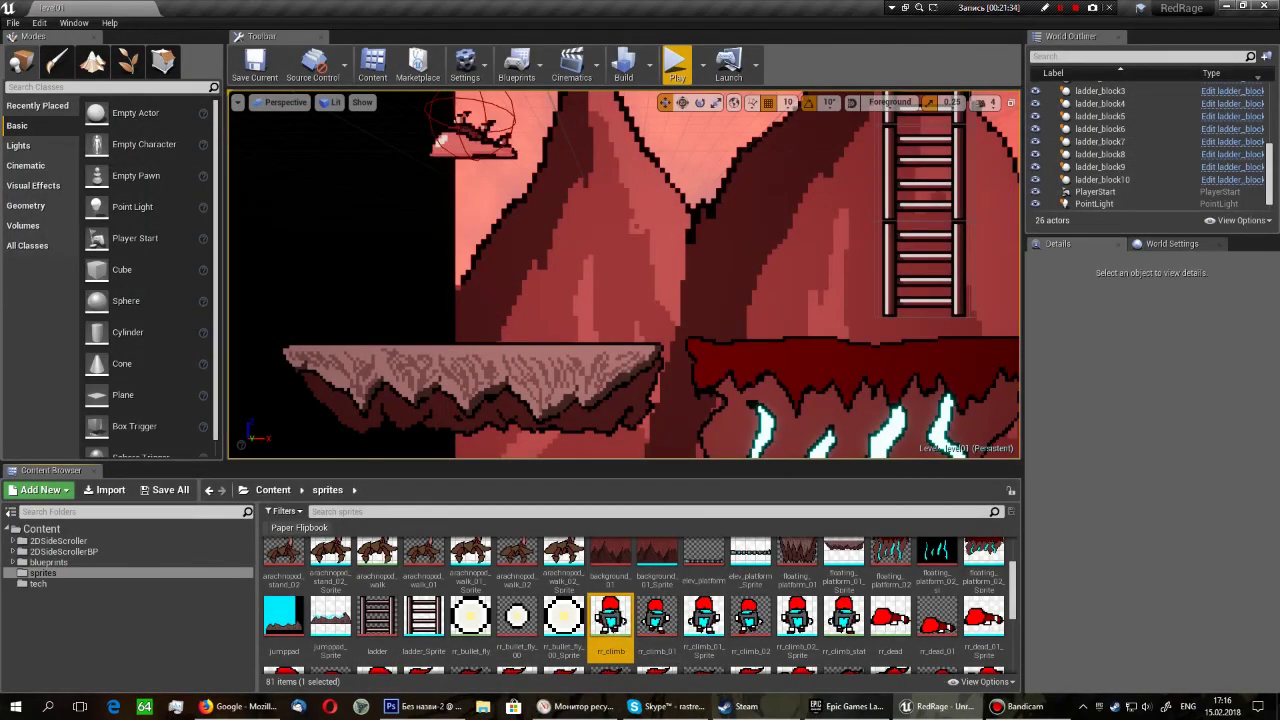
double_click(703, 615)
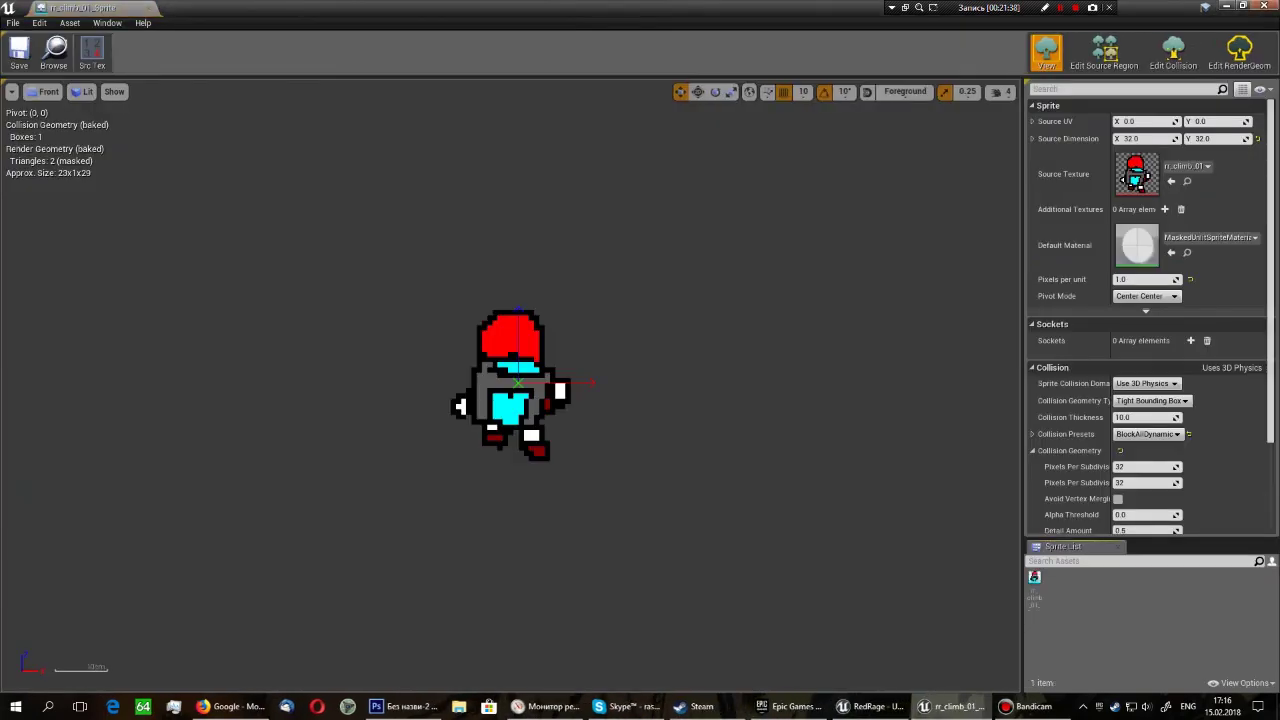
click(1262, 7)
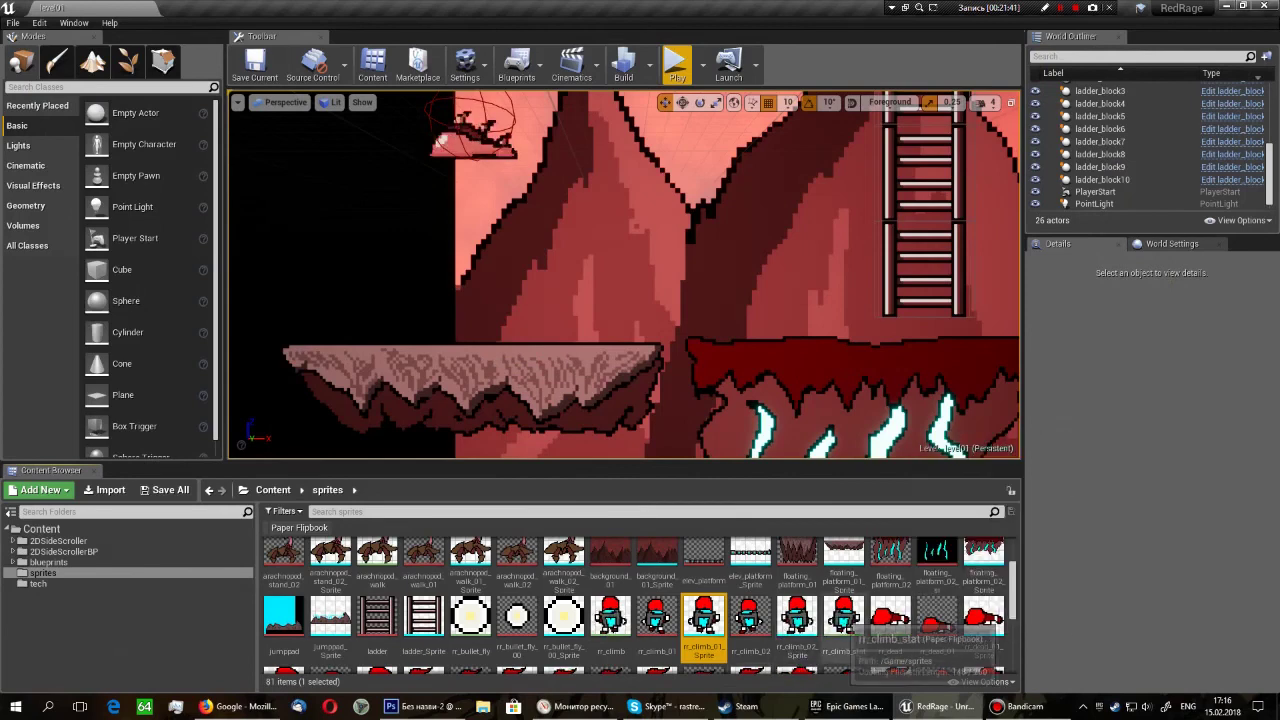
View the rr_climb_stat flipbook, then reopen rr_climb from its context menu and close it.
double_click(843, 617)
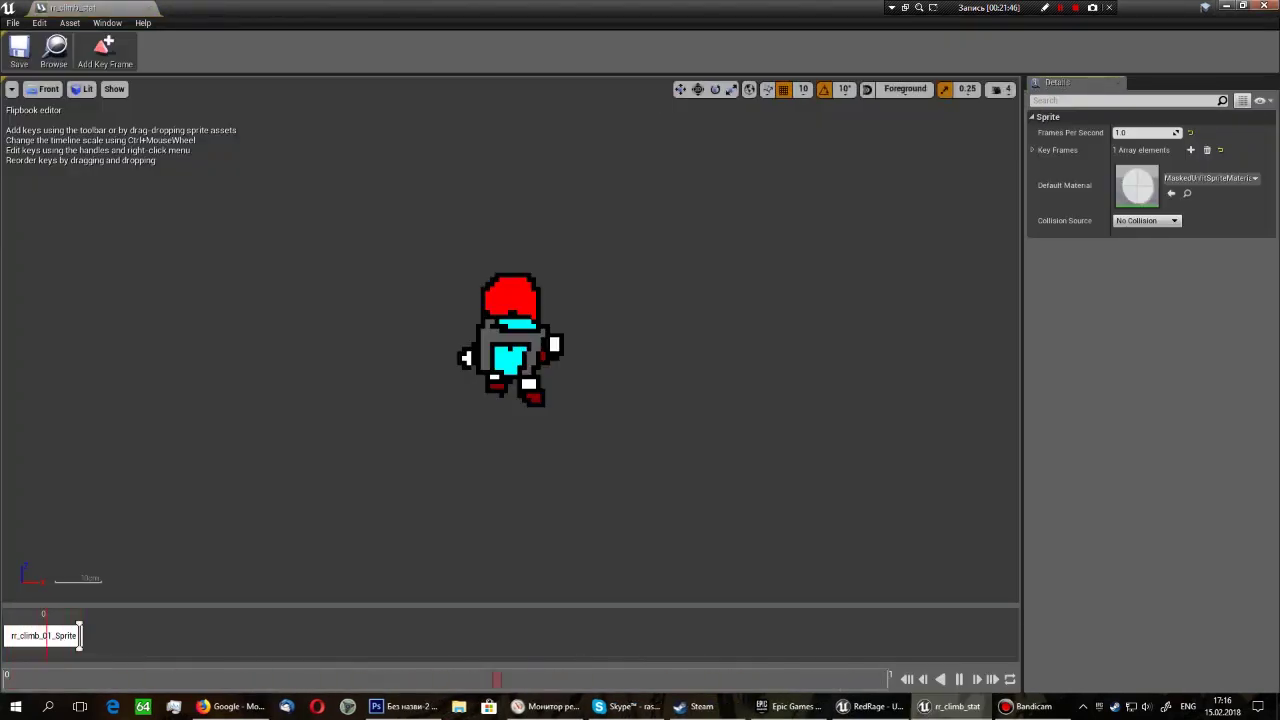
key(alt+F4)
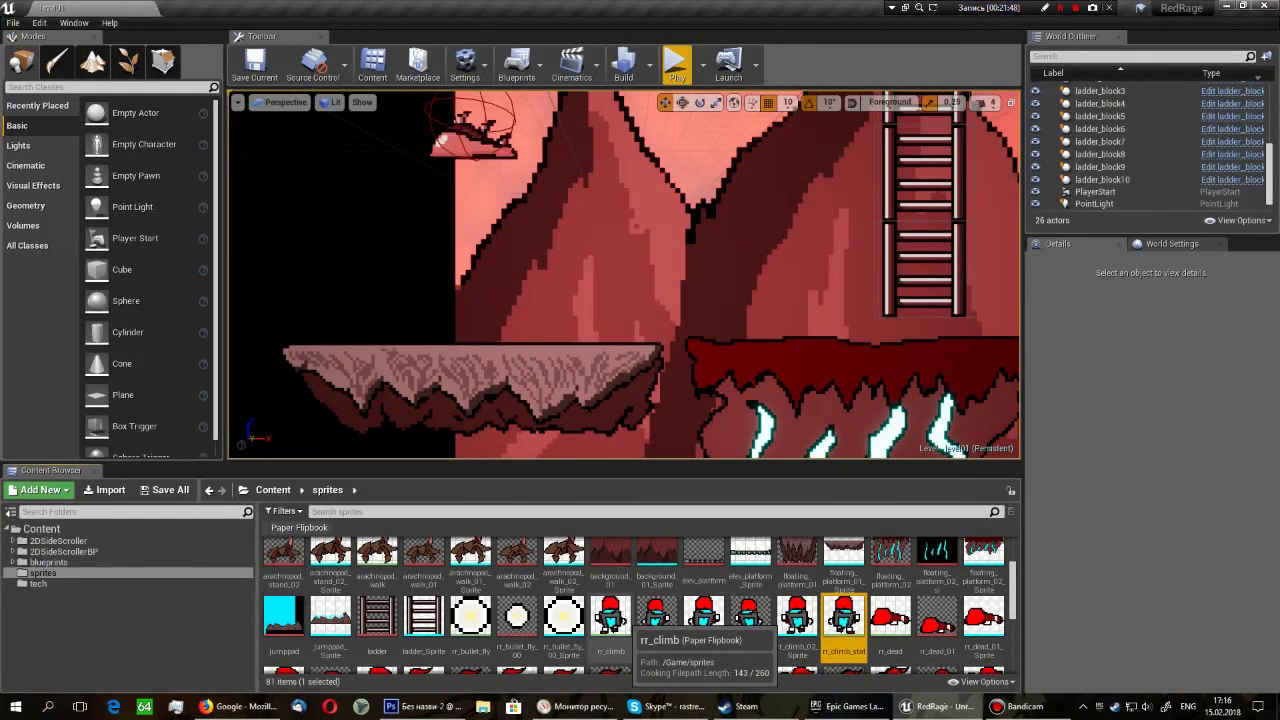
right_click(613, 622)
click(640, 354)
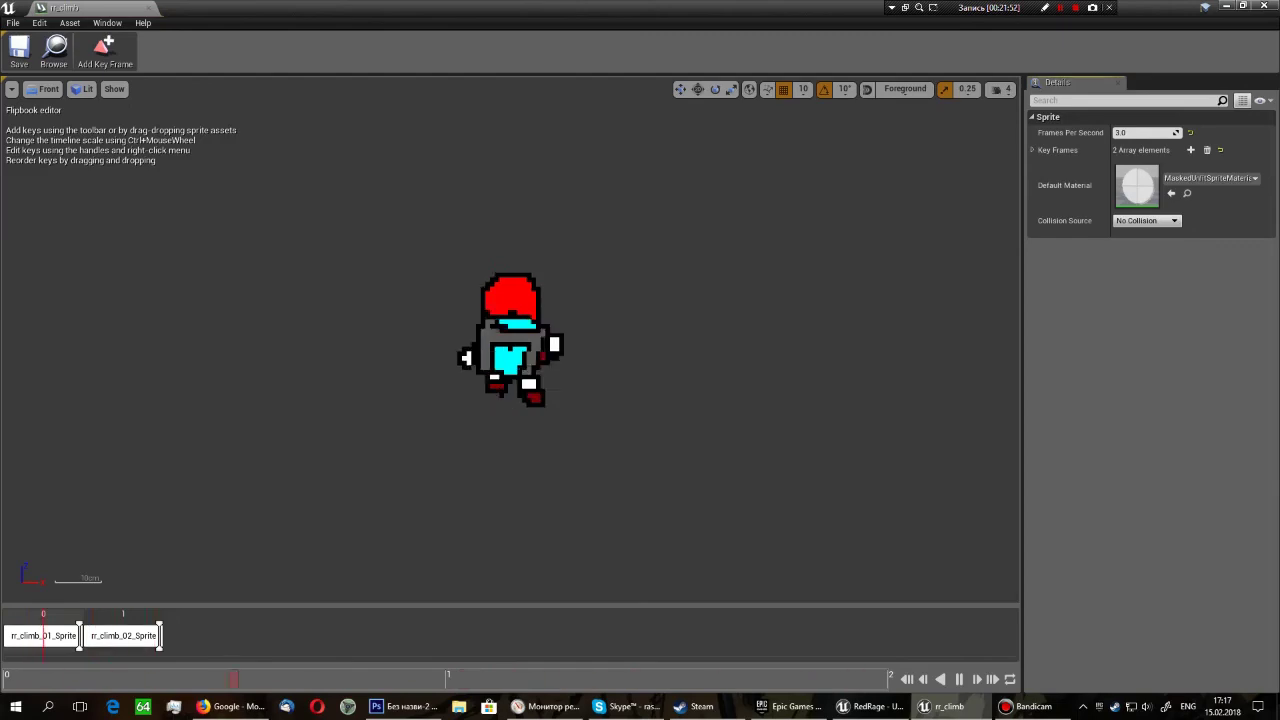
key(alt+F4)
right_click(613, 622)
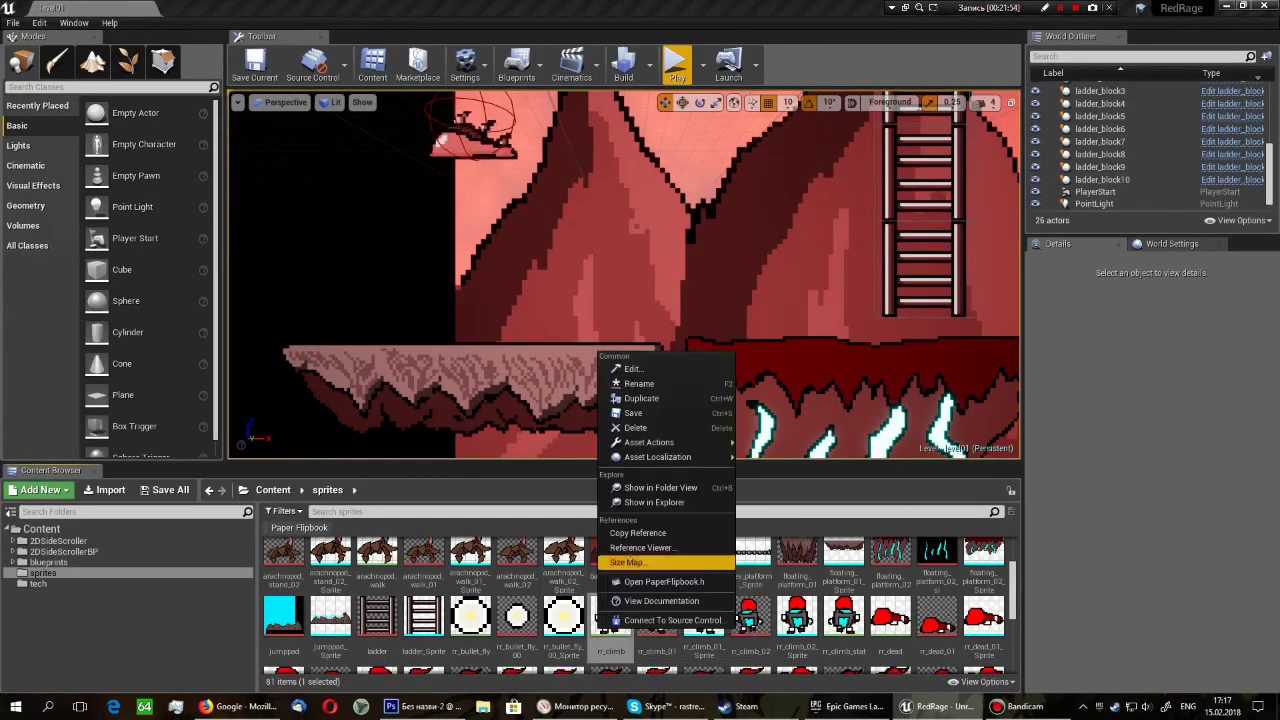
click(641, 398)
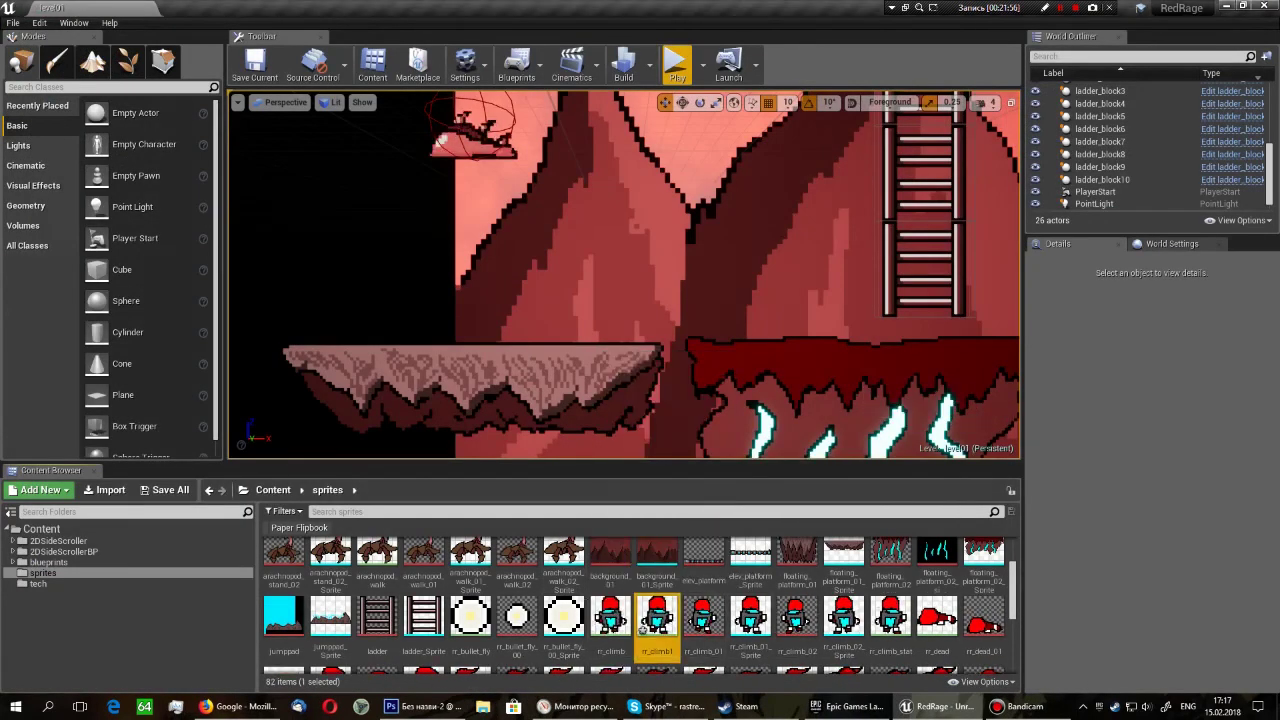
double_click(657, 620)
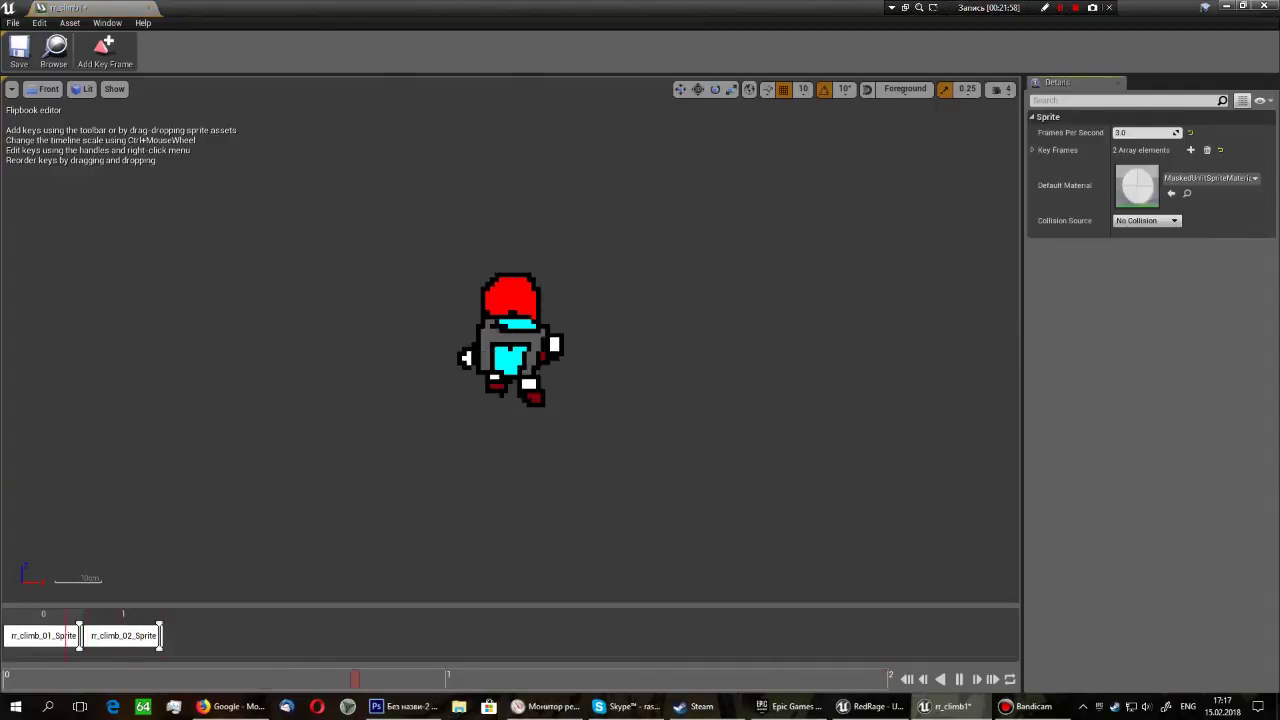
right_click(130, 636)
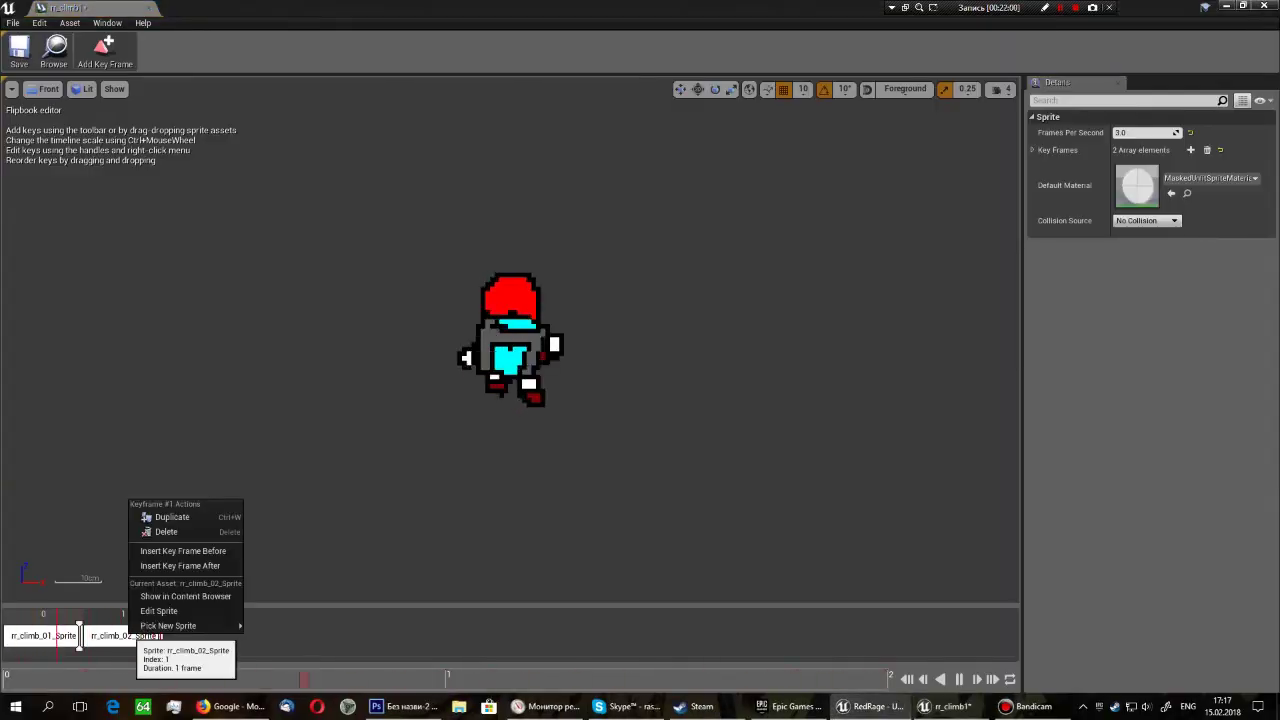
mouse_move(180, 625)
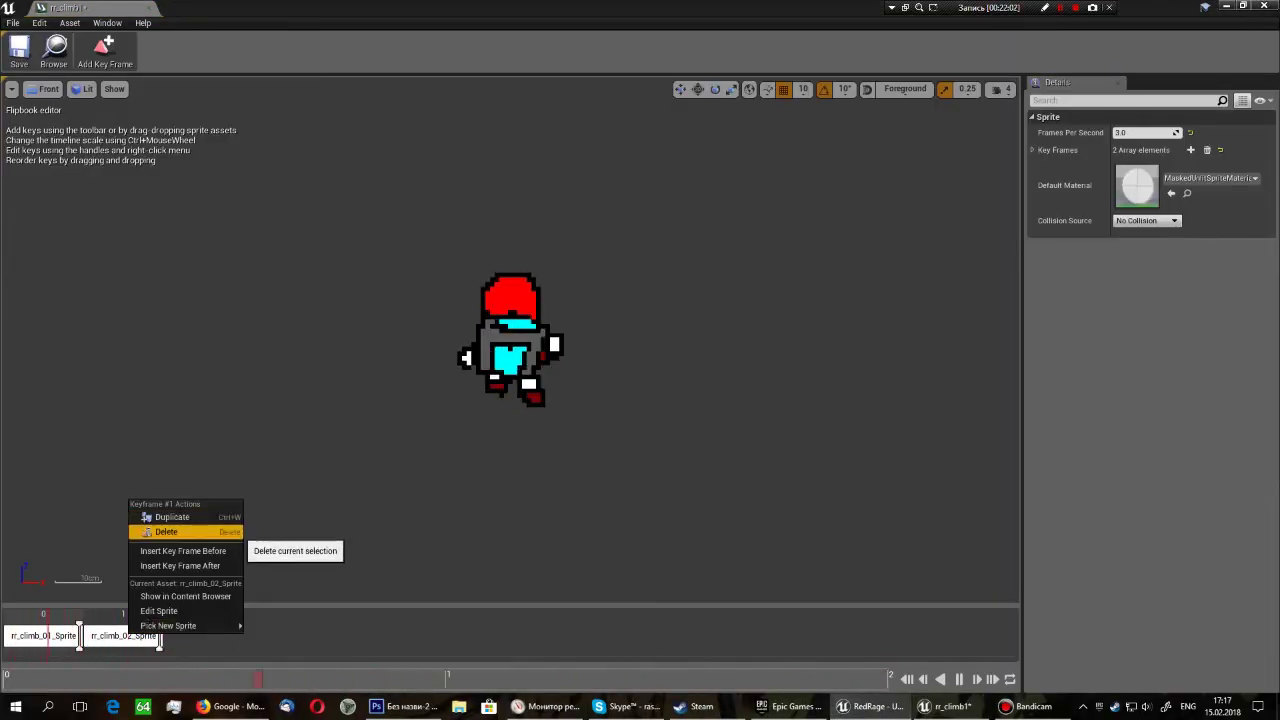
click(200, 532)
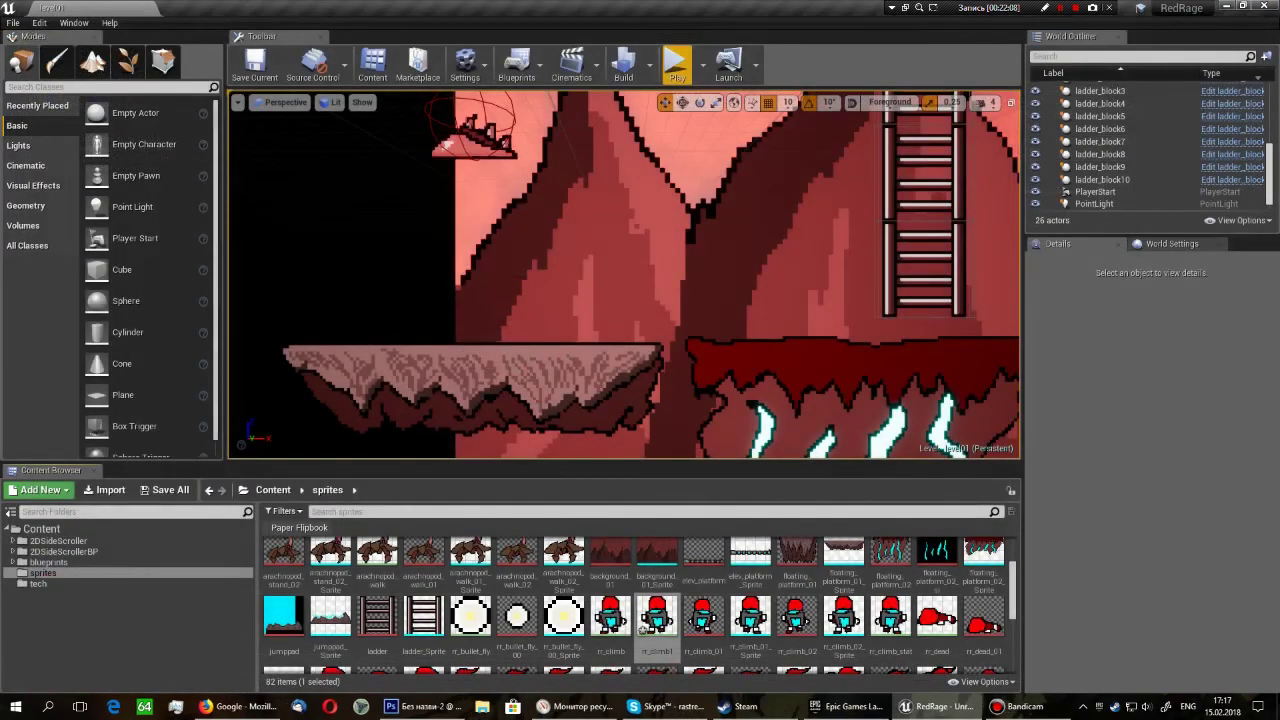
click(657, 620)
key(Delete)
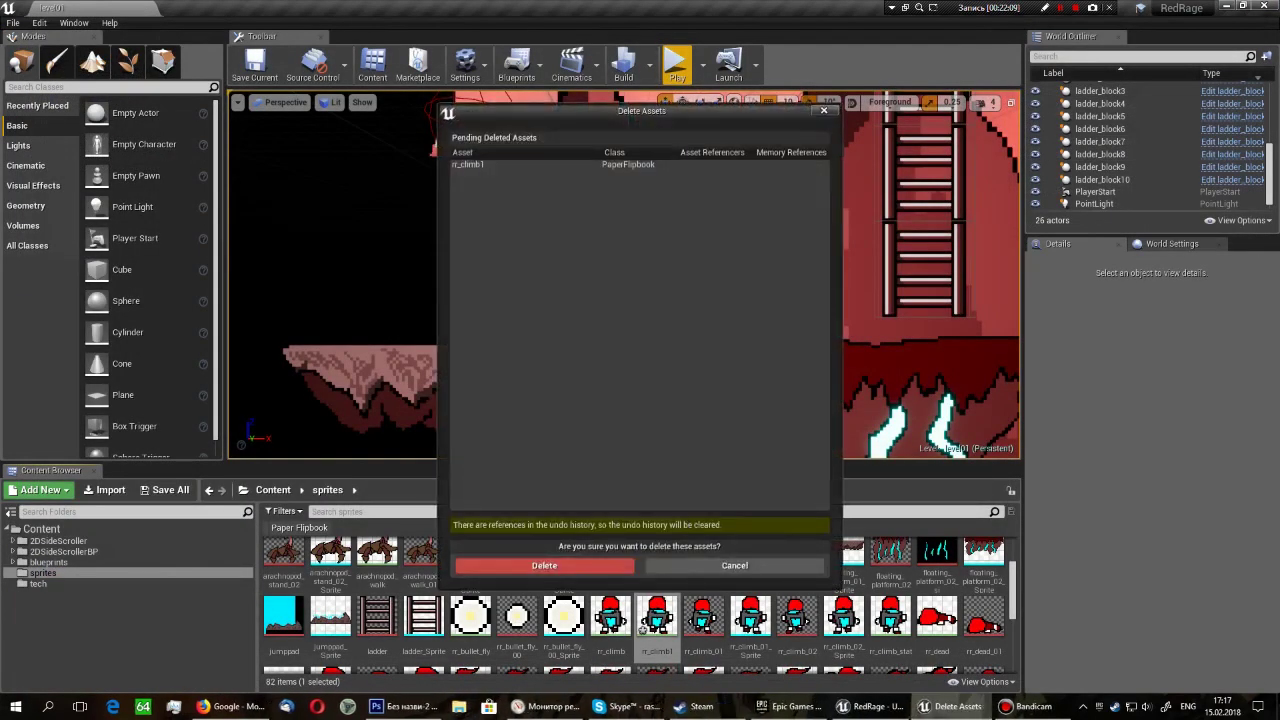
click(548, 565)
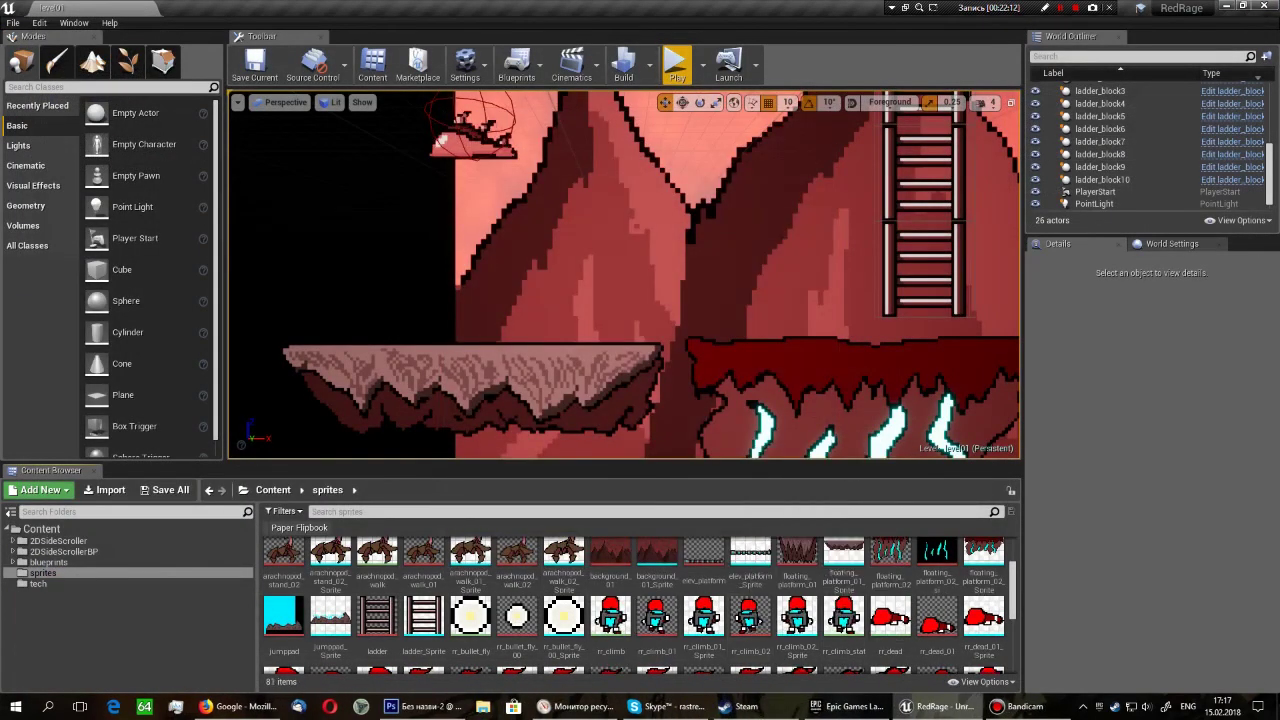